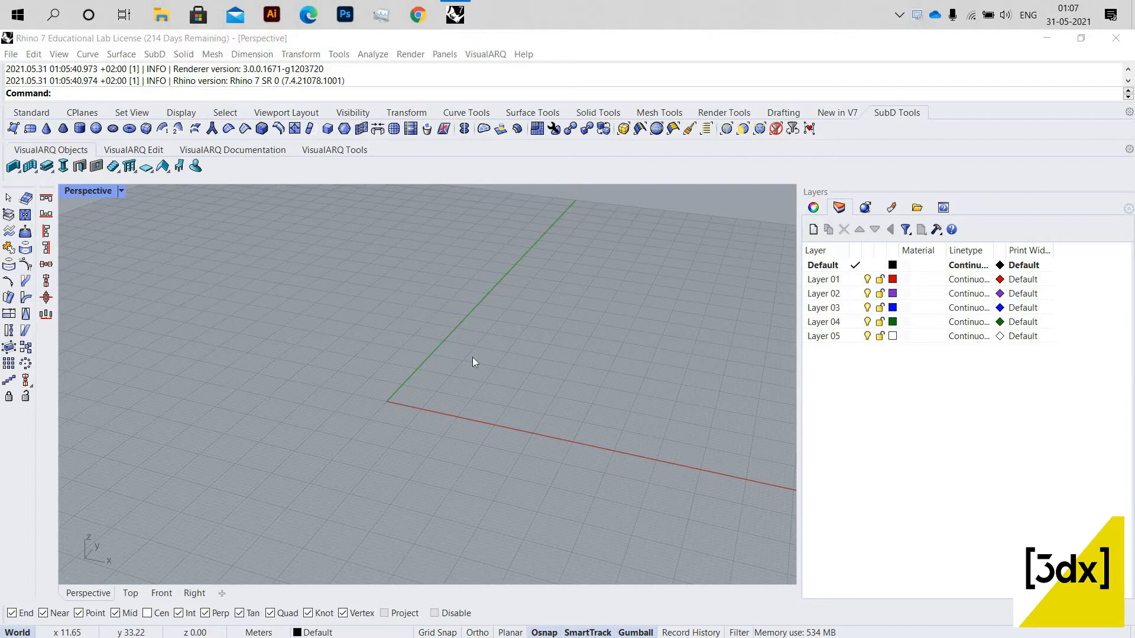
# - Turn on Ortho and draw two guide lines from the origin, one along the X axis and one along the Y axis
pyautogui.scroll(-4, 426, 427)
pyautogui.scroll(4, 406, 413)
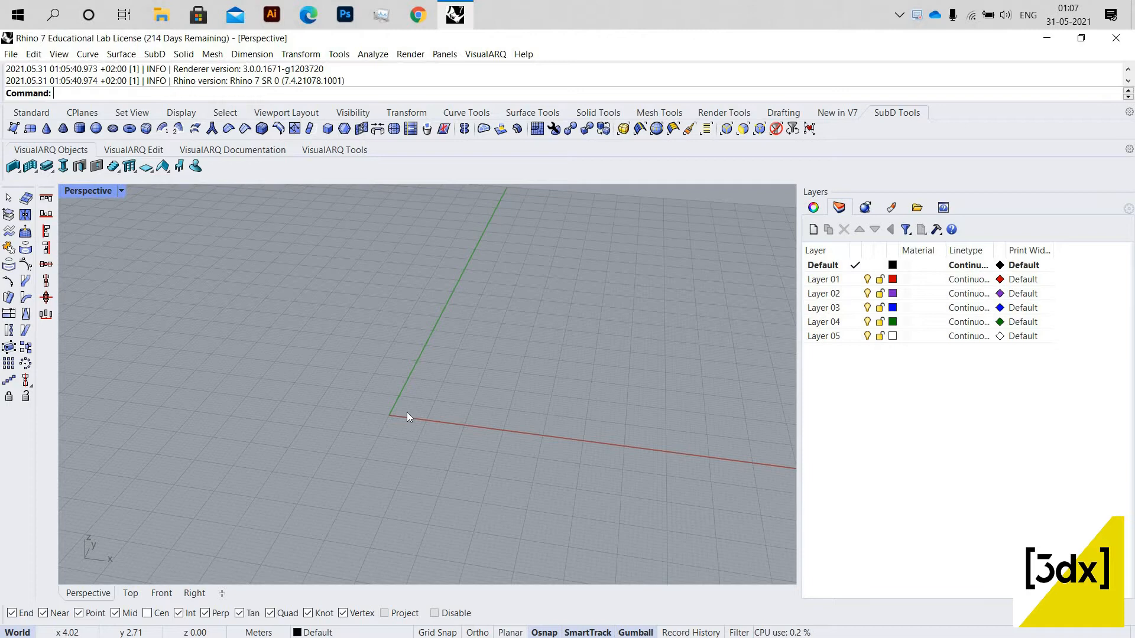
pyautogui.moveTo(407, 413); pyautogui.dragTo(443, 439, button='right')
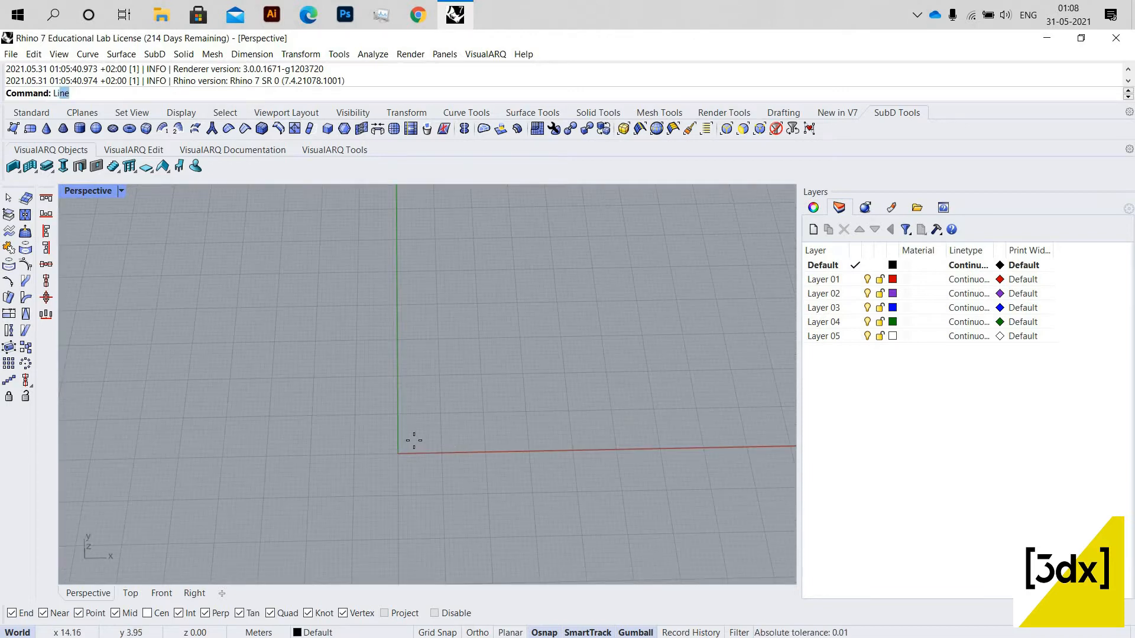
pyautogui.press('Return')
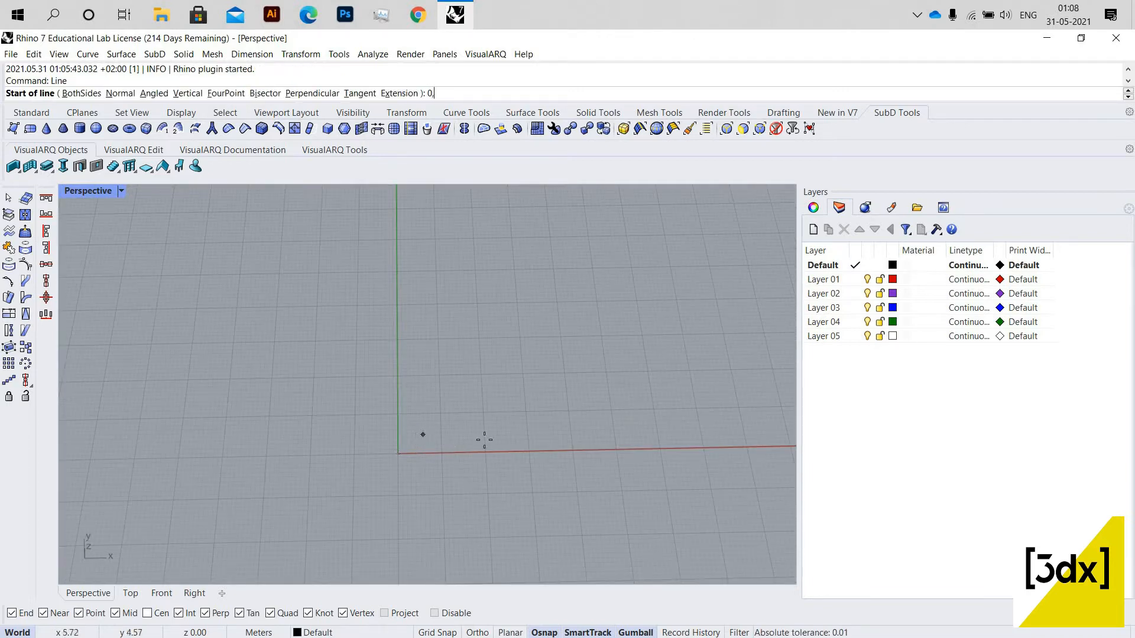
pyautogui.press('Return')
pyautogui.press('F8')
pyautogui.click(590, 450)
pyautogui.press('Return')
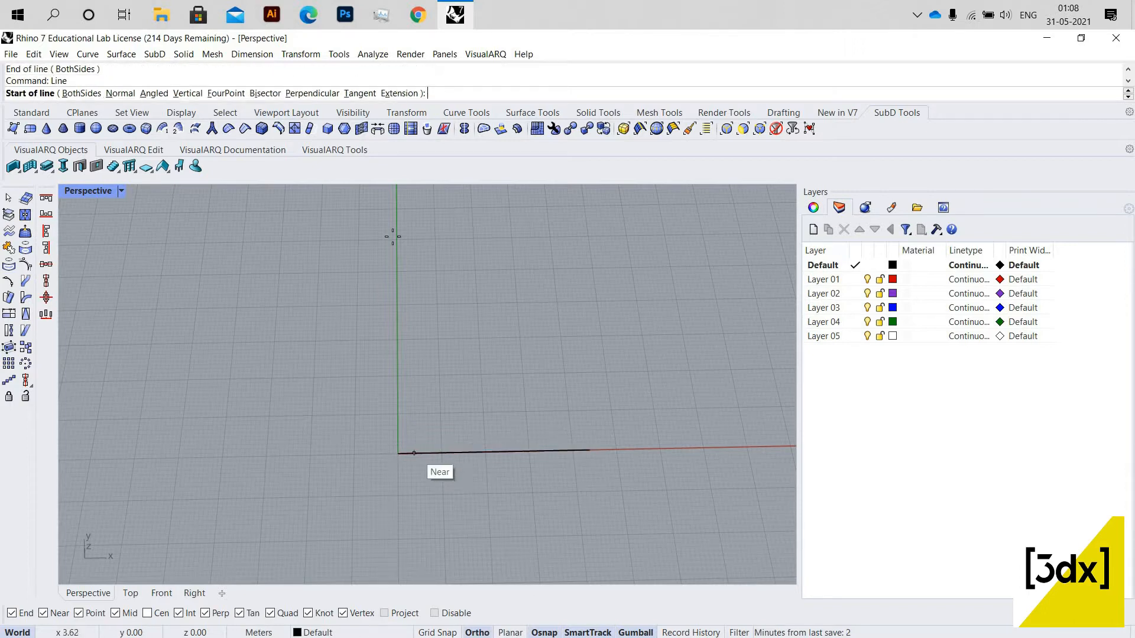
pyautogui.click(398, 453)
pyautogui.click(397, 237)
# - Draw a slanted line from about 30.5 m up the Y guide line to about 8.5 m along the X guide line
pyautogui.press('Return')
pyautogui.click(397, 338)
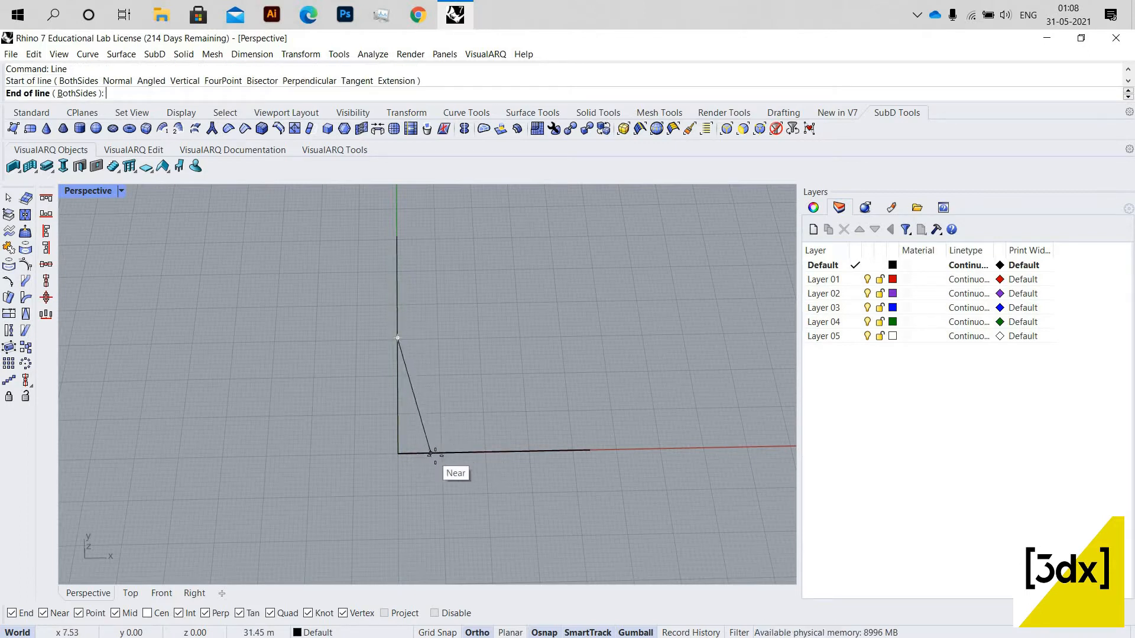
pyautogui.click(435, 453)
# - Mirror the slanted line across the Y axis guide line, keeping the original
pyautogui.click(423, 417)
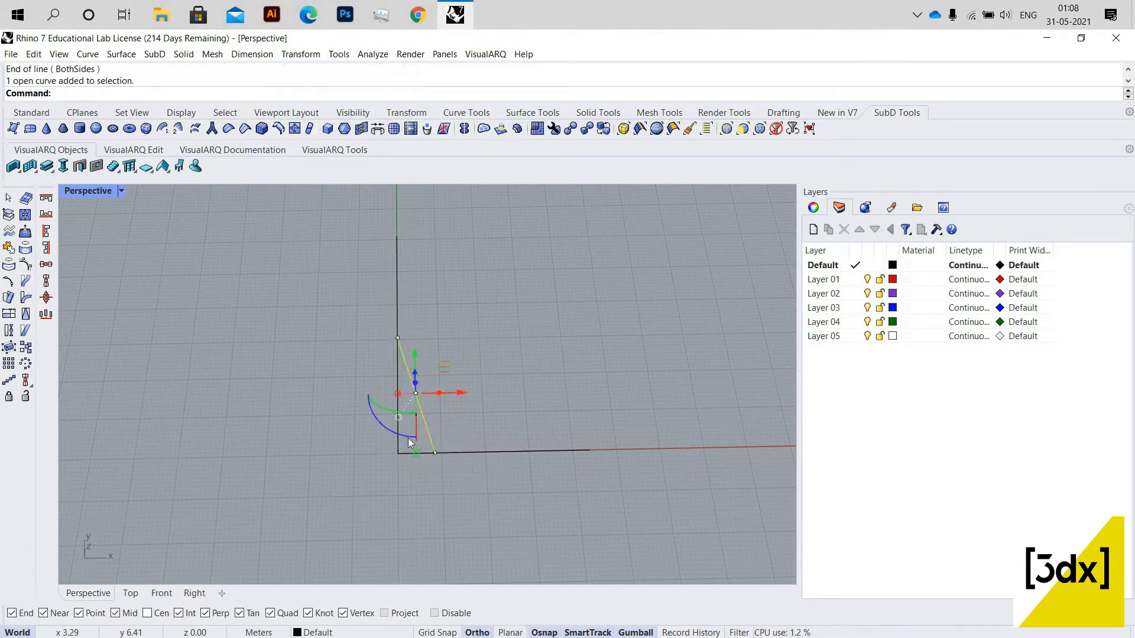
pyautogui.write('Mirror')
pyautogui.press('Return')
pyautogui.click(397, 453)
pyautogui.click(397, 337)
# - Mirror both slanted lines across the X axis to close a narrow diamond
pyautogui.click(424, 424)
pyautogui.keyDown('shift'); pyautogui.click(371, 420); pyautogui.keyUp('shift')
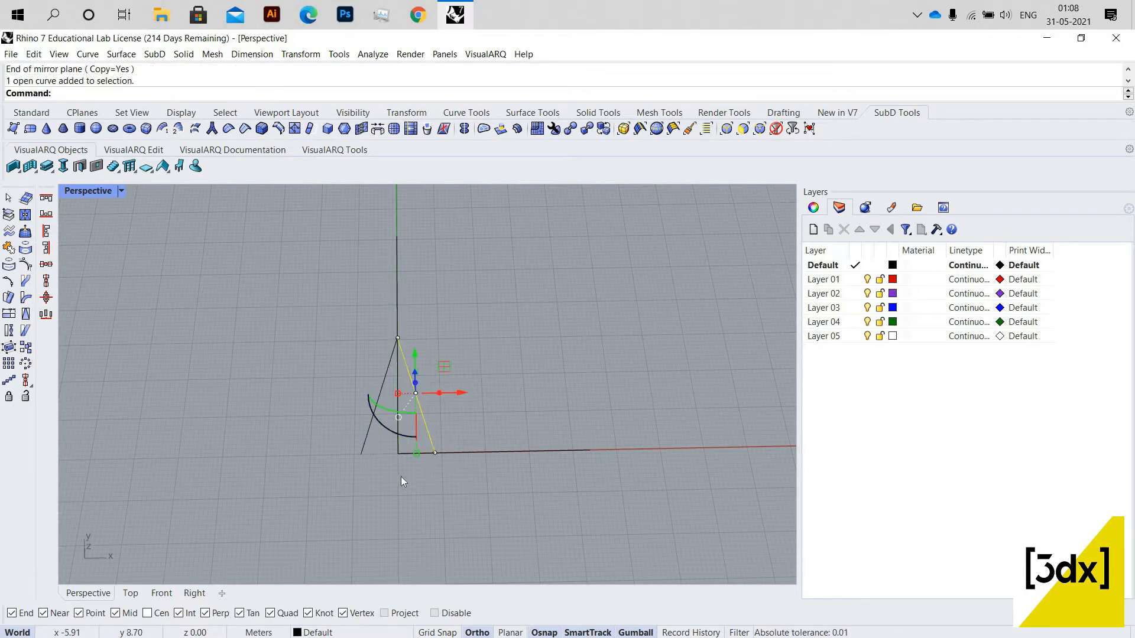
pyautogui.write('Mirror')
pyautogui.press('Return')
pyautogui.click(434, 453)
pyautogui.click(361, 455)
# - Rotate a copy of the diamond's four lines a quarter turn about the origin, with Copy set to Yes
pyautogui.click(452, 410)
pyautogui.moveTo(451, 490); pyautogui.dragTo(361, 508)
pyautogui.keyDown('shift'); pyautogui.click(420, 409); pyautogui.keyUp('shift')
pyautogui.keyDown('shift'); pyautogui.click(374, 410); pyautogui.keyUp('shift')
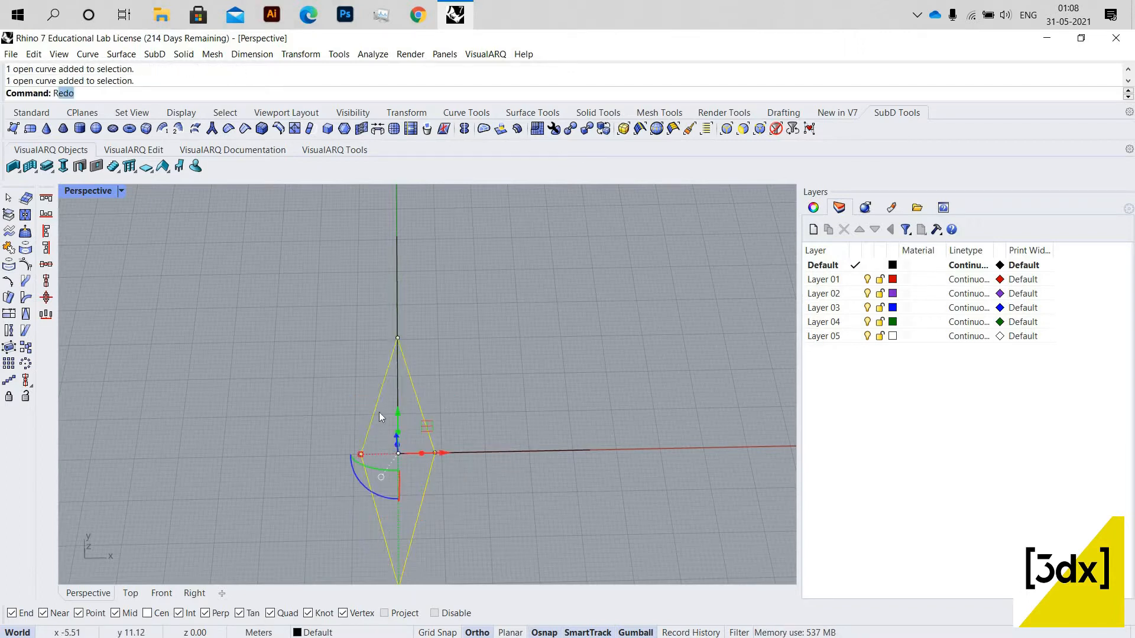
pyautogui.write('Ro')
pyautogui.click(100, 106)
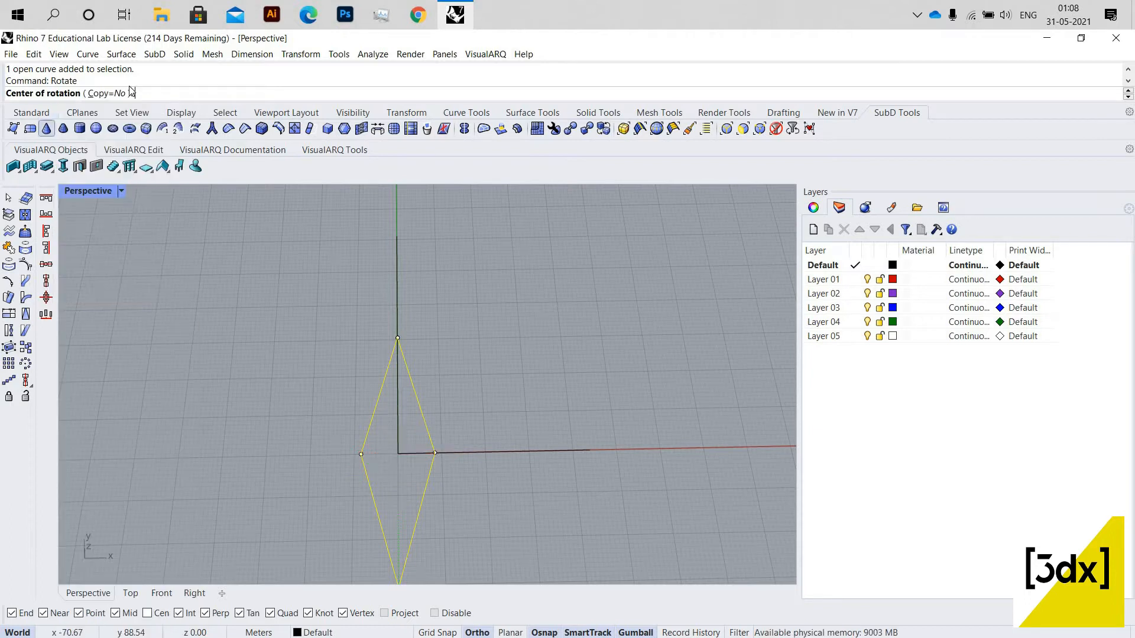
pyautogui.click(114, 93)
pyautogui.click(398, 454)
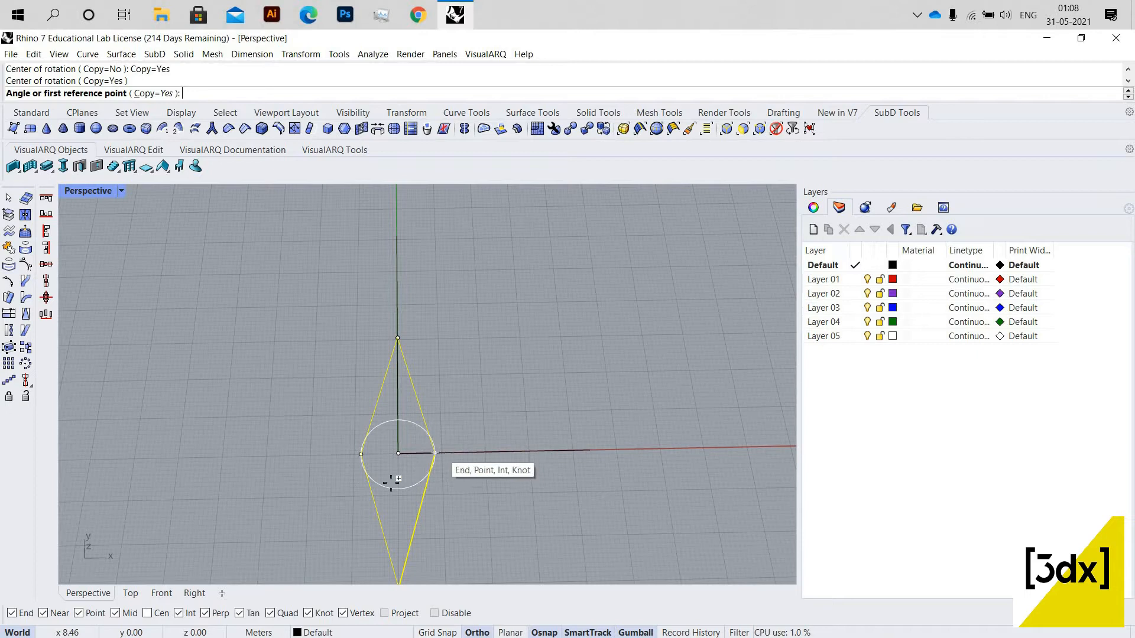
pyautogui.click(435, 453)
pyautogui.click(446, 414)
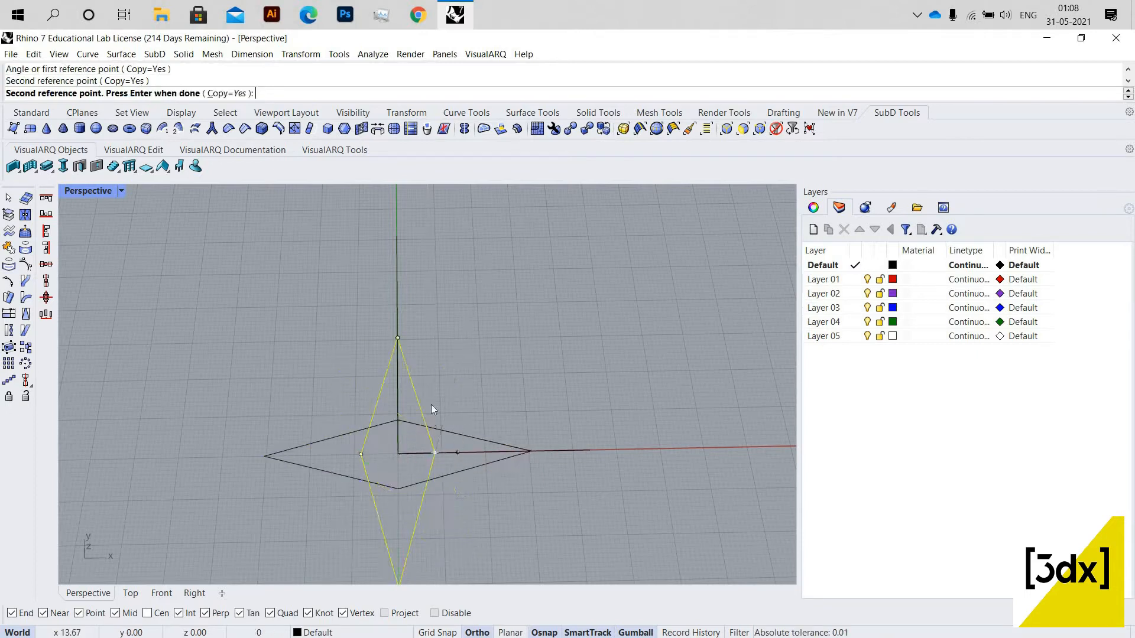
pyautogui.press('Return')
# - Trim away the inner overlapping segments of the two crossed diamonds to leave a four-pointed star outline
pyautogui.scroll(-2, 424, 343)
pyautogui.scroll(2, 471, 471)
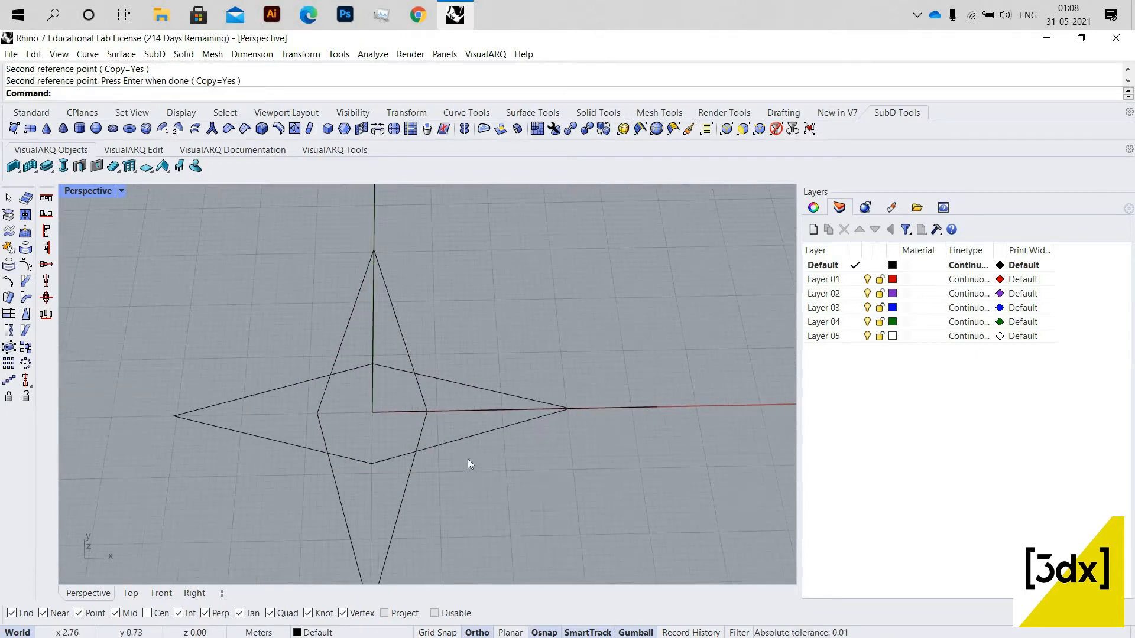
pyautogui.click(445, 373)
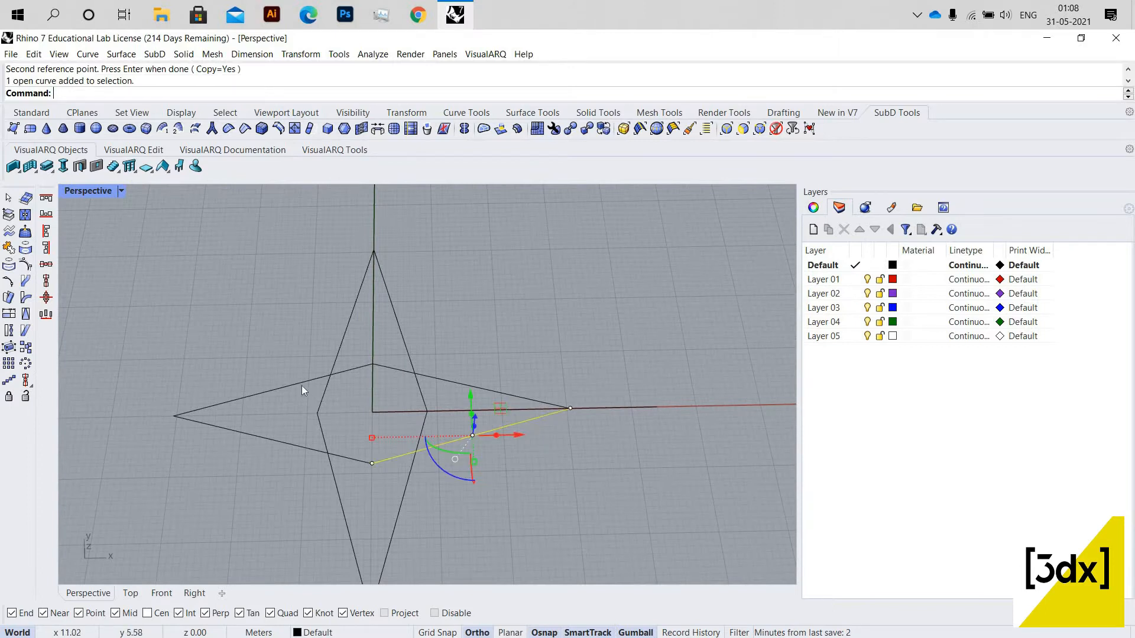
pyautogui.keyDown('shift'); pyautogui.click(285, 441); pyautogui.keyUp('shift')
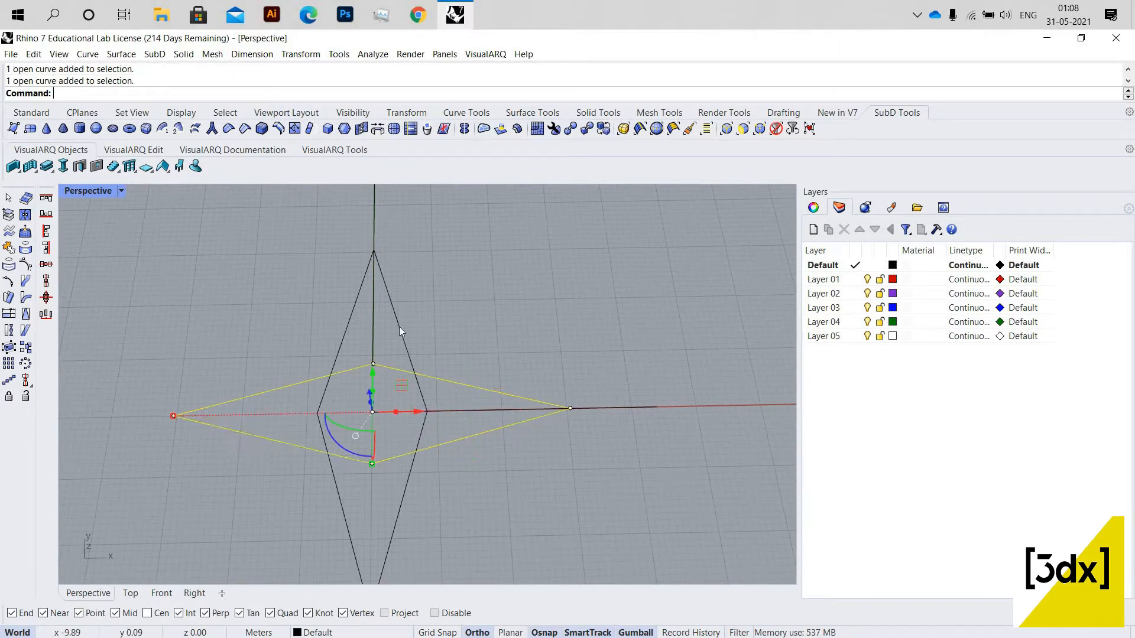
pyautogui.keyDown('shift'); pyautogui.click(354, 305); pyautogui.keyUp('shift')
pyautogui.moveTo(404, 438); pyautogui.dragTo(358, 436, button='right')
pyautogui.keyDown('shift'); pyautogui.click(358, 436); pyautogui.keyUp('shift')
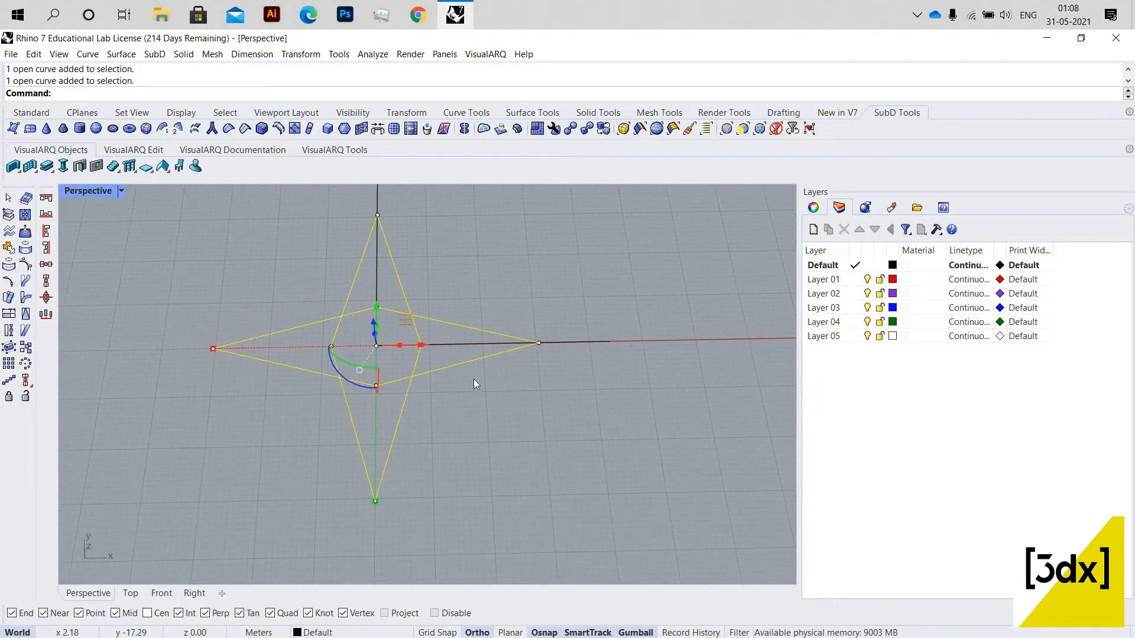
pyautogui.write('trim')
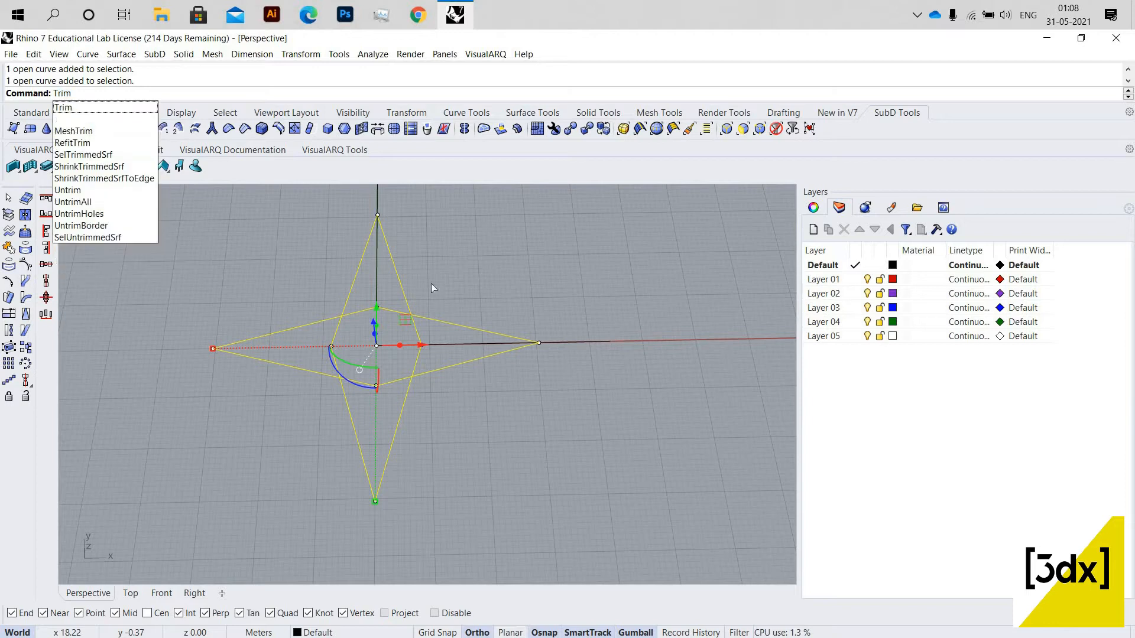
pyautogui.press('Return')
pyautogui.scroll(3, 405, 324)
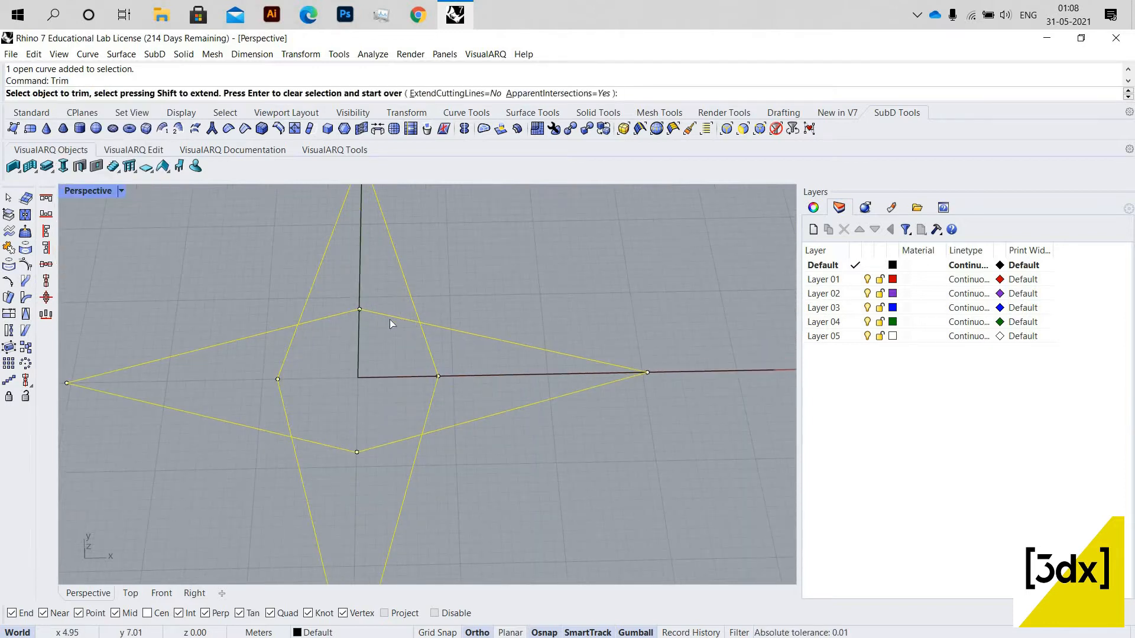
pyautogui.click(327, 314)
pyautogui.click(280, 371)
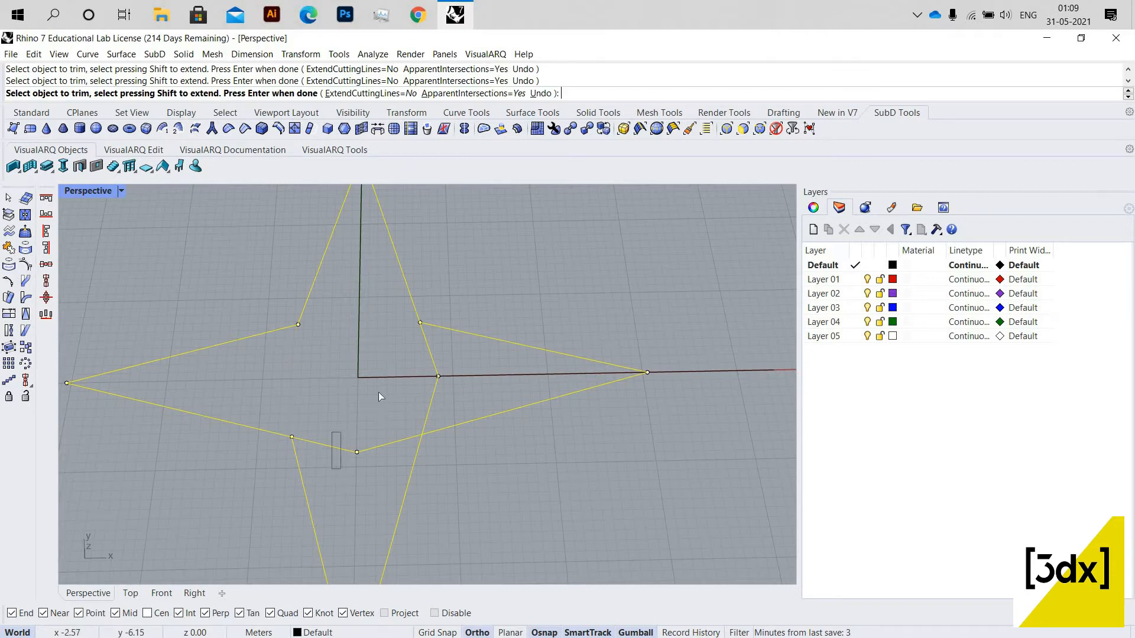
pyautogui.click(390, 443)
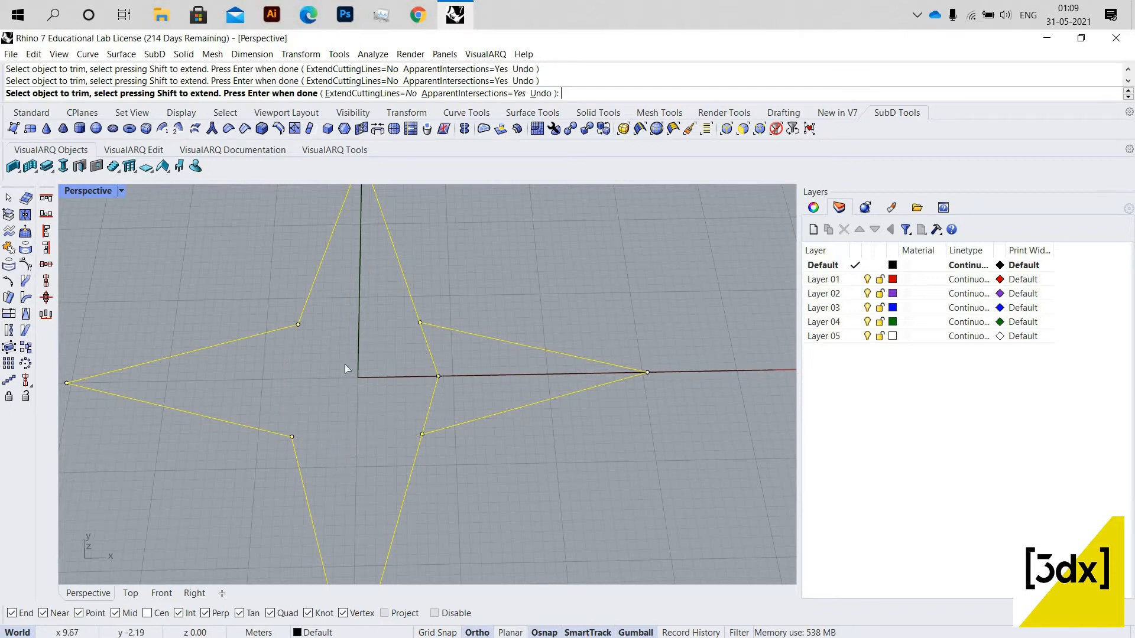
pyautogui.click(434, 365)
pyautogui.press('Return')
pyautogui.scroll(-5, 467, 367)
pyautogui.press('Escape')
# - Delete the two guide lines along the X and Y axes
pyautogui.moveTo(536, 494); pyautogui.dragTo(452, 412, button='right')
pyautogui.scroll(8, 410, 420)
pyautogui.scroll(3, 452, 412)
pyautogui.scroll(3, 452, 411)
pyautogui.moveTo(453, 410); pyautogui.dragTo(424, 315)
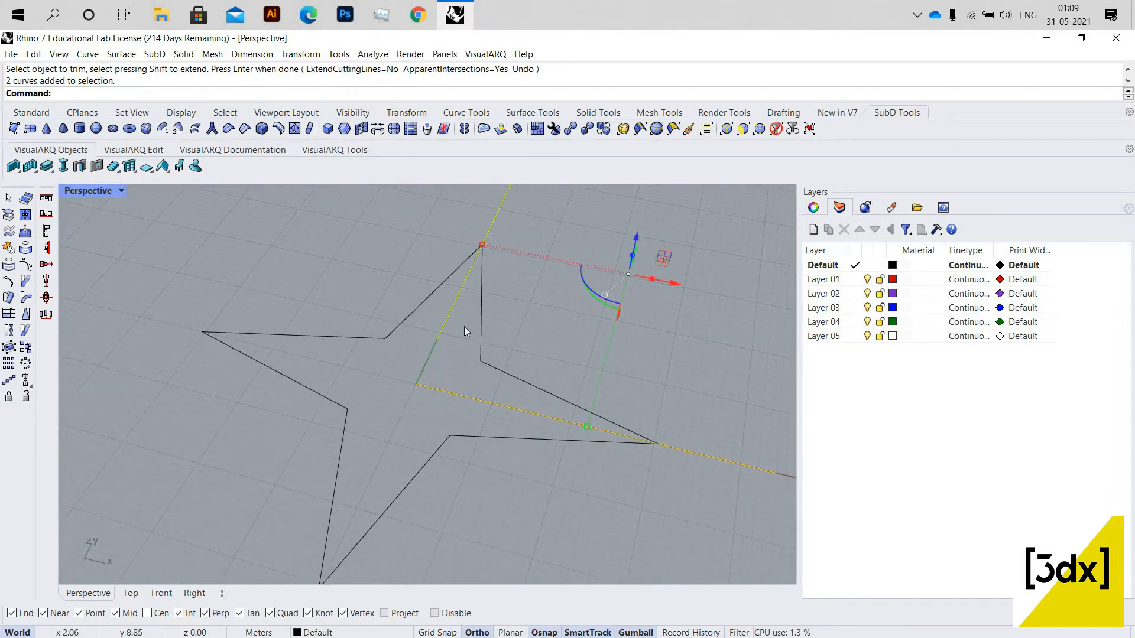
pyautogui.press('Delete')
# - Join the star's lines into one closed curve and copy it about 34 m straight up along Z
pyautogui.scroll(-4, 515, 386)
pyautogui.moveTo(515, 354); pyautogui.dragTo(248, 266, button='right')
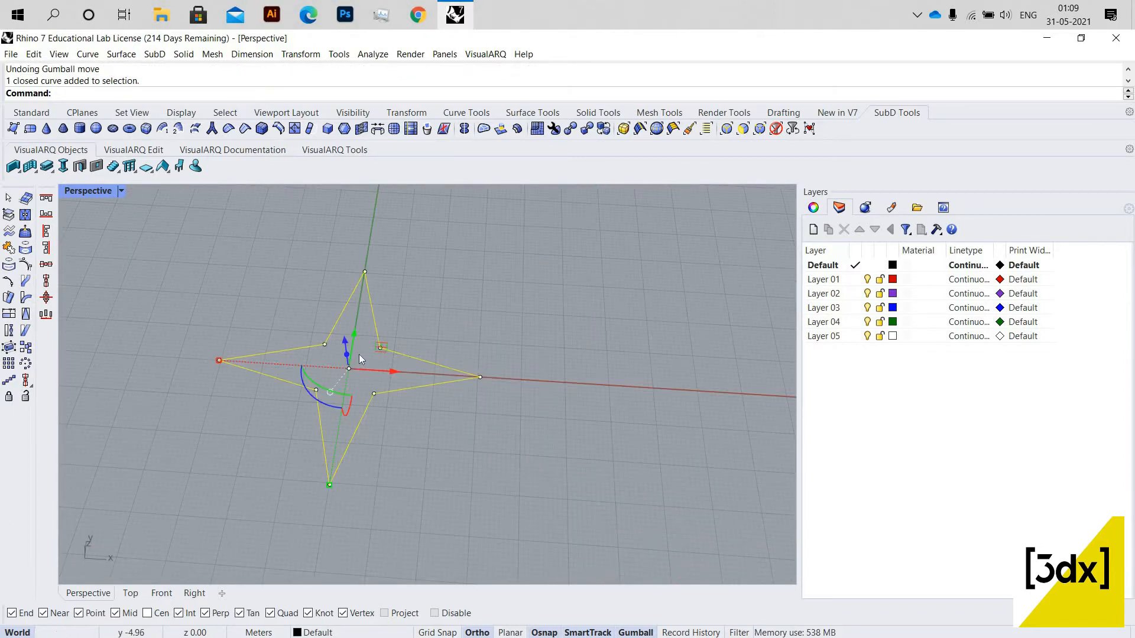
pyautogui.moveTo(427, 437); pyautogui.dragTo(408, 343, button='right')
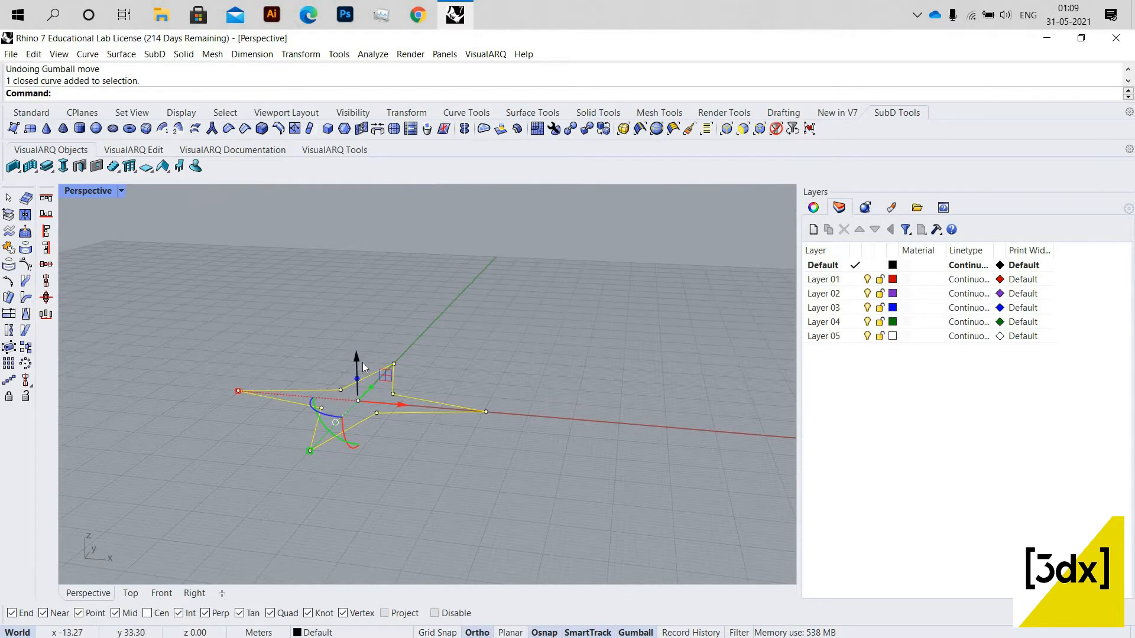
pyautogui.moveTo(357, 356); pyautogui.dragTo(381, 270)
pyautogui.scroll(-5, 370, 279)
pyautogui.scroll(3, 374, 264)
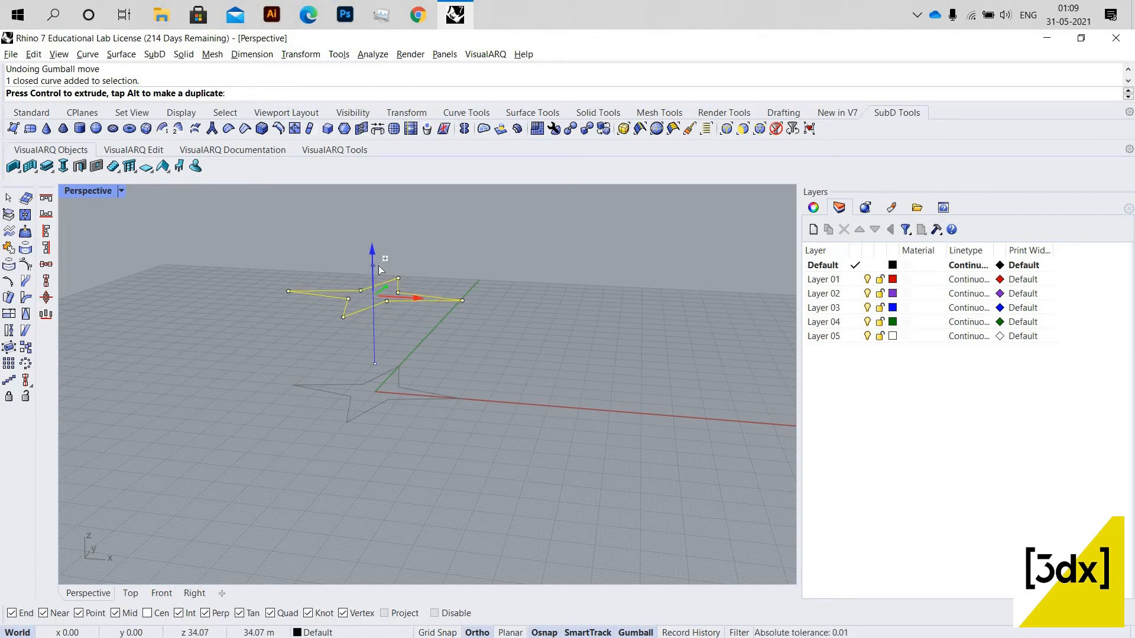
pyautogui.scroll(-5, 414, 392)
pyautogui.moveTo(413, 388); pyautogui.dragTo(418, 397, button='right')
# - Draw a helper line across the upper star between its two opposite tips along the X direction
pyautogui.click(392, 381)
pyautogui.scroll(6, 391, 378)
pyautogui.moveTo(401, 355); pyautogui.dragTo(436, 333, button='right')
pyautogui.click(392, 314)
pyautogui.click(414, 328)
pyautogui.press('Return')
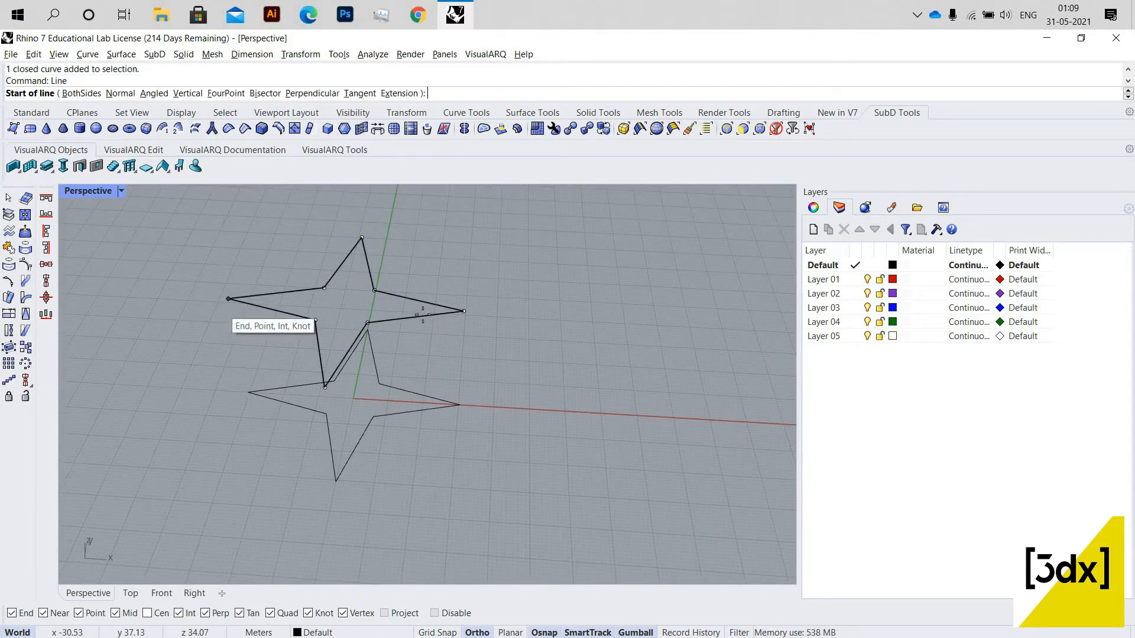
pyautogui.click(229, 299)
pyautogui.click(464, 310)
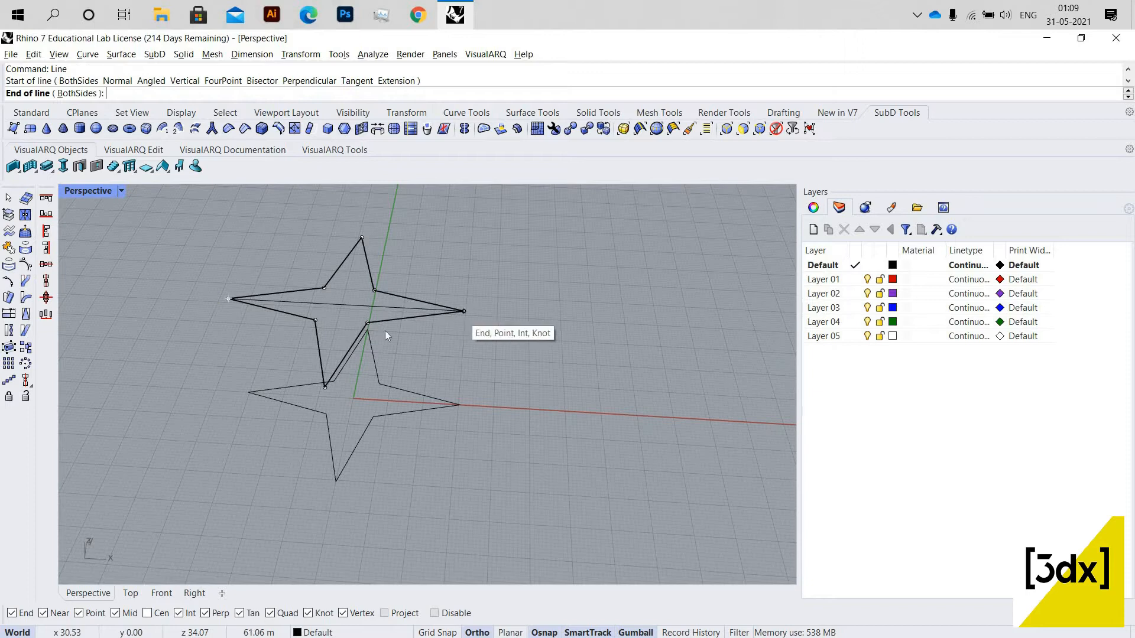
# - Scale the upper star up about the helper line's midpoint, using the star's X-direction tip as the reference point
pyautogui.click(353, 340)
pyautogui.write('scale')
pyautogui.press('Return')
pyautogui.click(345, 305)
pyautogui.click(464, 311)
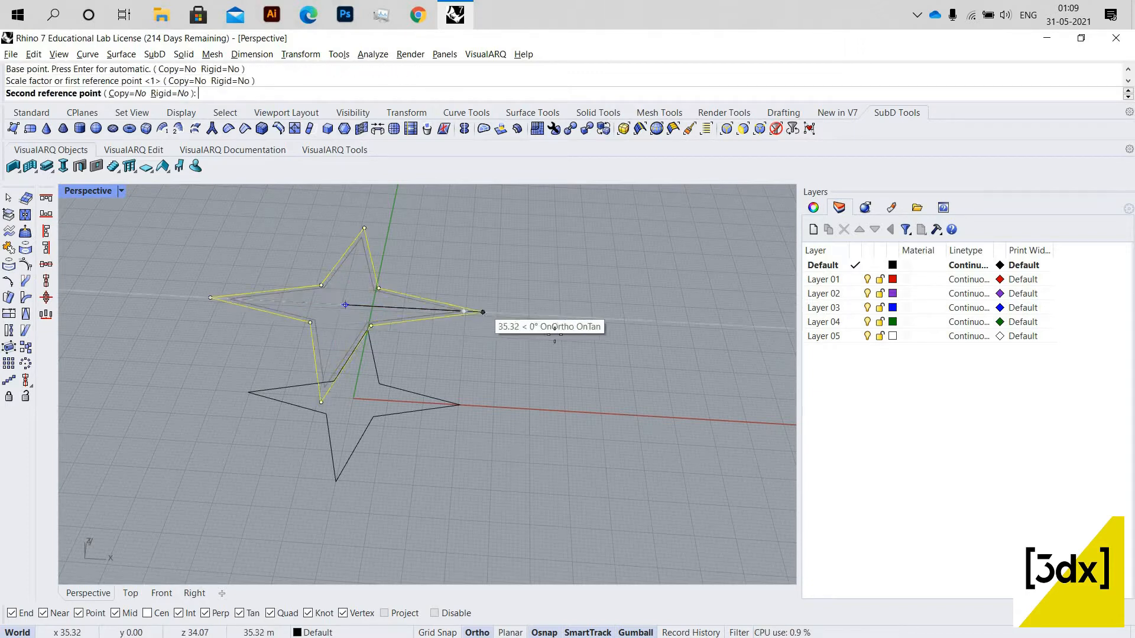
pyautogui.moveTo(554, 327)
pyautogui.mouseDown(button='right')
pyautogui.moveTo(508, 327)
pyautogui.moveTo(544, 324)
pyautogui.moveTo(561, 355)
pyautogui.moveTo(523, 322)
pyautogui.moveTo(537, 333)
pyautogui.mouseUp(button='right')
pyautogui.click(548, 326)
pyautogui.press('Escape')
# - Examine the lower star and the enlarged upper star from several angles
pyautogui.scroll(4, 481, 385)
pyautogui.scroll(5, 487, 391)
pyautogui.click(498, 408)
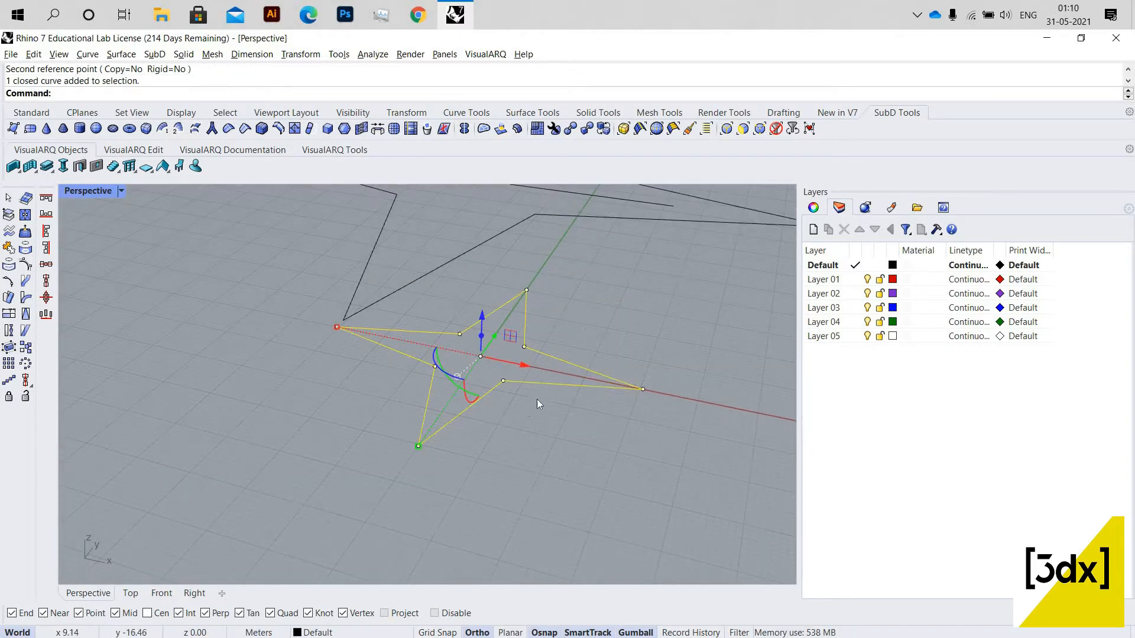
pyautogui.click(538, 423)
pyautogui.scroll(-8, 537, 424)
pyautogui.moveTo(533, 423); pyautogui.dragTo(400, 378, button='right')
pyautogui.scroll(-4, 476, 412)
pyautogui.scroll(5, 467, 384)
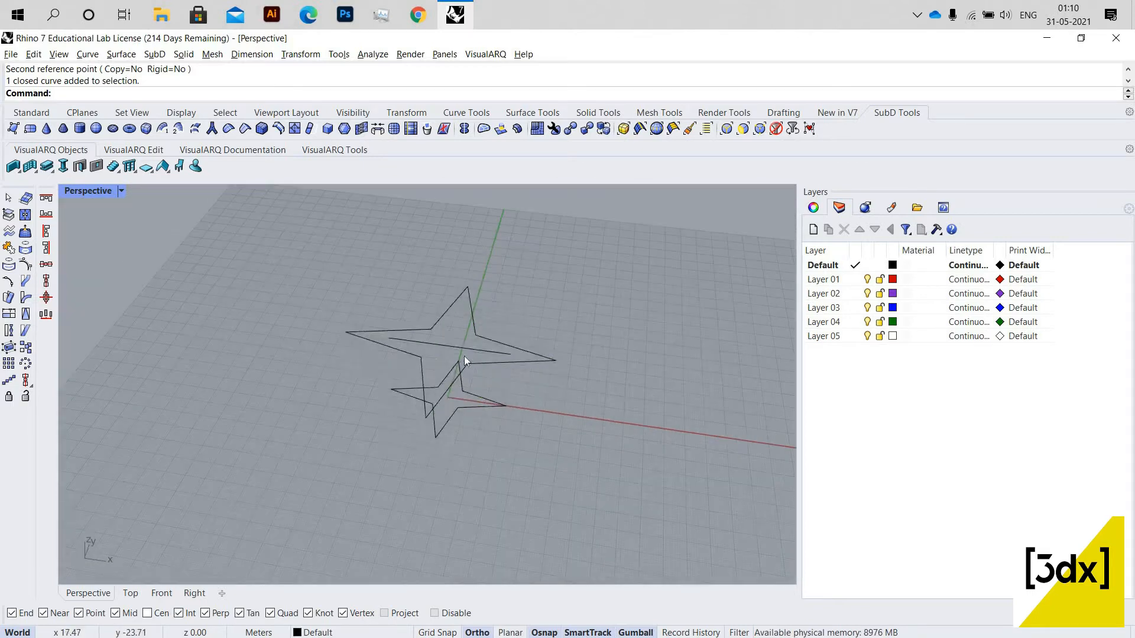
# - Mirror both star curves upward in the Front view across a horizontal plane above the larger star
pyautogui.moveTo(473, 360); pyautogui.dragTo(443, 387)
pyautogui.scroll(-5, 466, 369)
pyautogui.scroll(4, 467, 362)
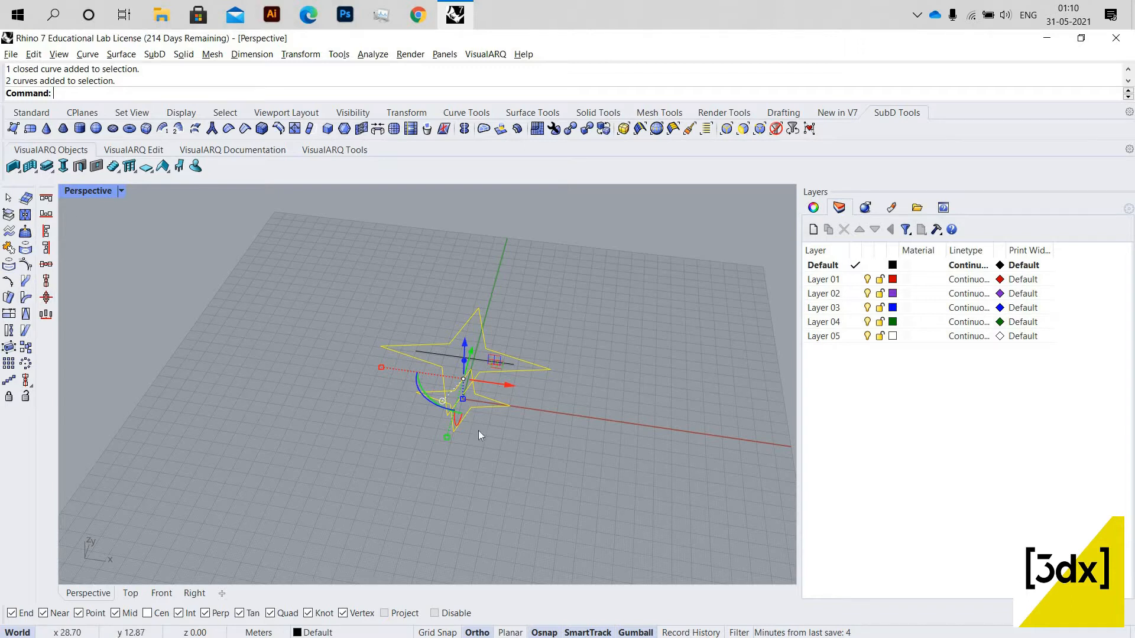
pyautogui.doubleClick(95, 192)
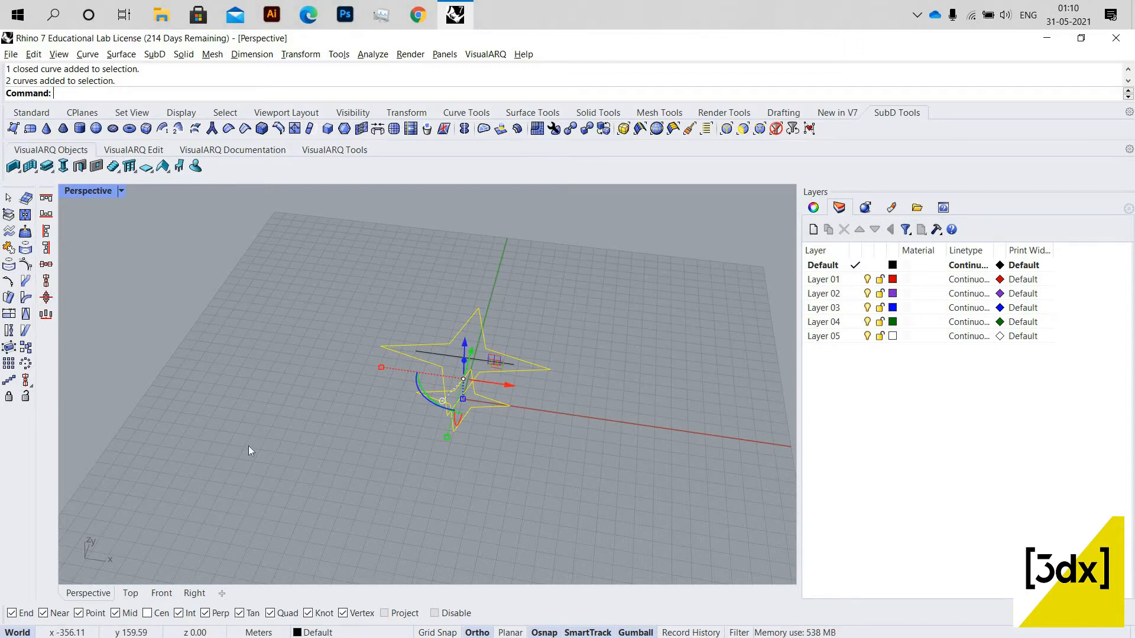
pyautogui.scroll(-8, 255, 479)
pyautogui.scroll(-3, 256, 482)
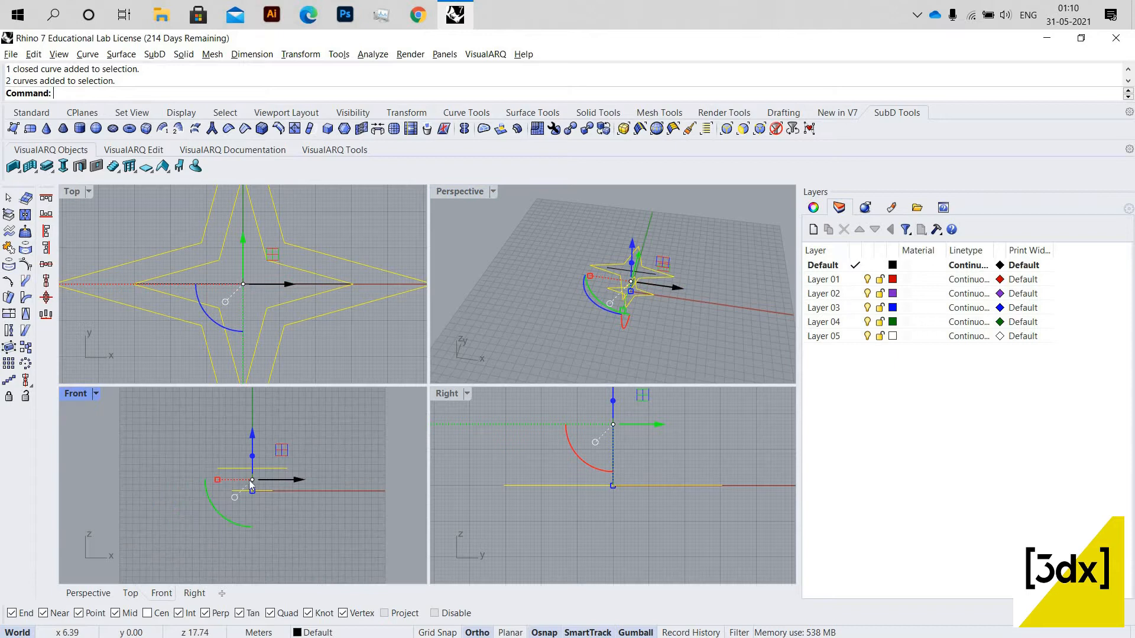
pyautogui.write('Mi')
pyautogui.press('Return')
pyautogui.click(197, 446)
pyautogui.click(363, 445)
pyautogui.scroll(-2, 415, 418)
pyautogui.scroll(-2, 651, 282)
pyautogui.moveTo(675, 293); pyautogui.dragTo(668, 337, button='right')
pyautogui.scroll(2, 668, 335)
pyautogui.press('Return')
pyautogui.click(669, 334)
pyautogui.press('Escape')
pyautogui.press('Return')
pyautogui.click(527, 262)
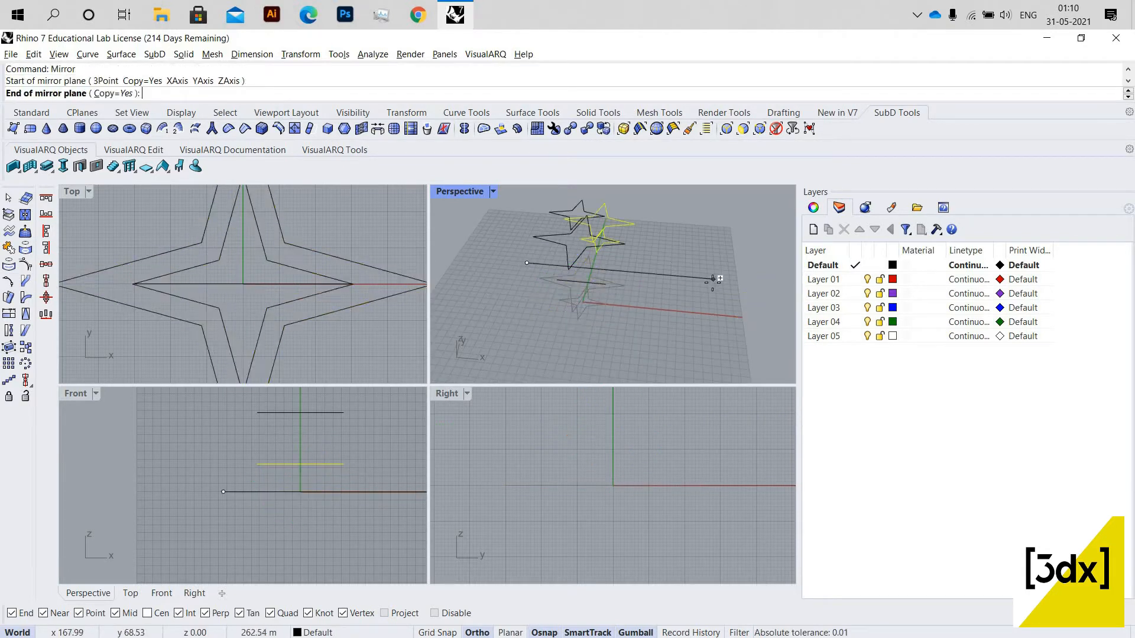
pyautogui.click(695, 243)
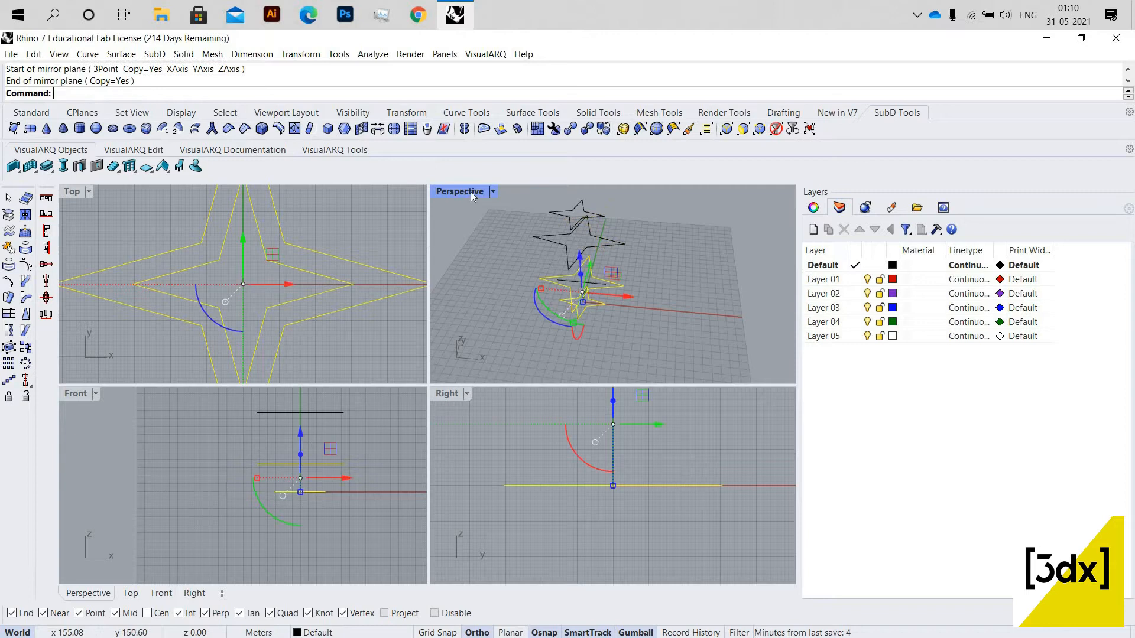
# - Maximize the Perspective view and move the mirrored pair of stars farther up along Z, well above the original pair
pyautogui.doubleClick(460, 192)
pyautogui.scroll(-3, 328, 229)
pyautogui.moveTo(328, 229); pyautogui.dragTo(332, 192, button='right')
pyautogui.click(468, 353)
pyautogui.moveTo(492, 253)
pyautogui.mouseDown()
pyautogui.moveTo(435, 306)
pyautogui.moveTo(483, 229)
pyautogui.moveTo(479, 264)
pyautogui.mouseUp()
pyautogui.scroll(-3, 436, 306)
pyautogui.scroll(2, 430, 289)
pyautogui.scroll(-7, 482, 229)
pyautogui.scroll(2, 482, 229)
pyautogui.click(534, 362)
# - Lower the mirrored pair of stars slightly along Z
pyautogui.moveTo(532, 362); pyautogui.dragTo(427, 253, button='right')
pyautogui.moveTo(427, 253); pyautogui.dragTo(417, 296)
pyautogui.scroll(2, 444, 260)
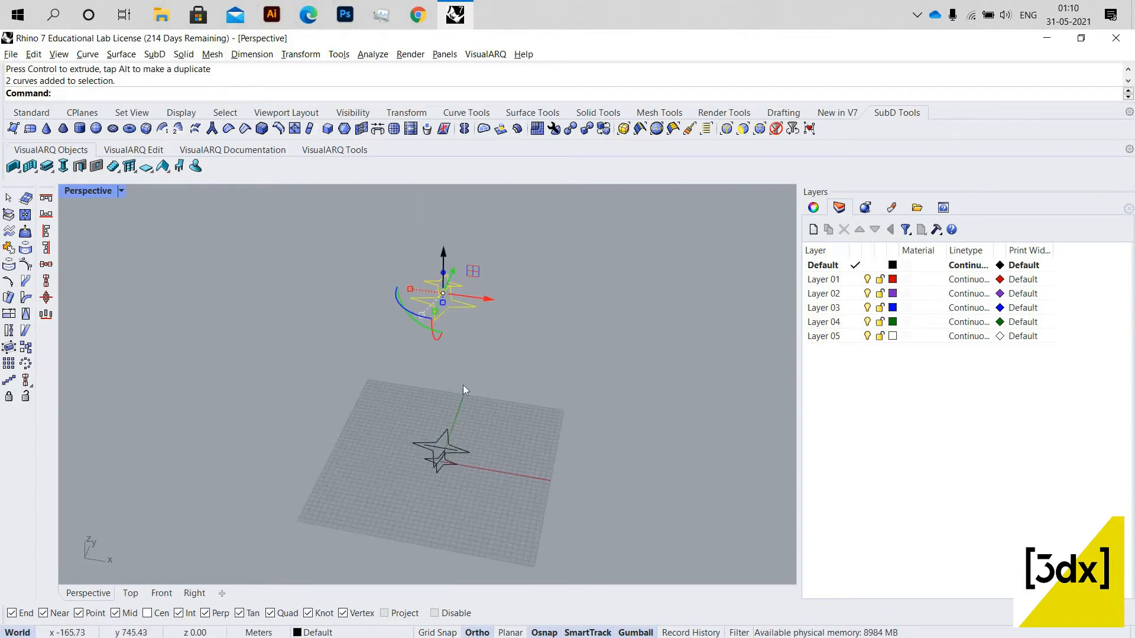
pyautogui.moveTo(445, 259); pyautogui.dragTo(445, 279)
pyautogui.click(475, 408)
pyautogui.moveTo(475, 408); pyautogui.dragTo(449, 406, button='right')
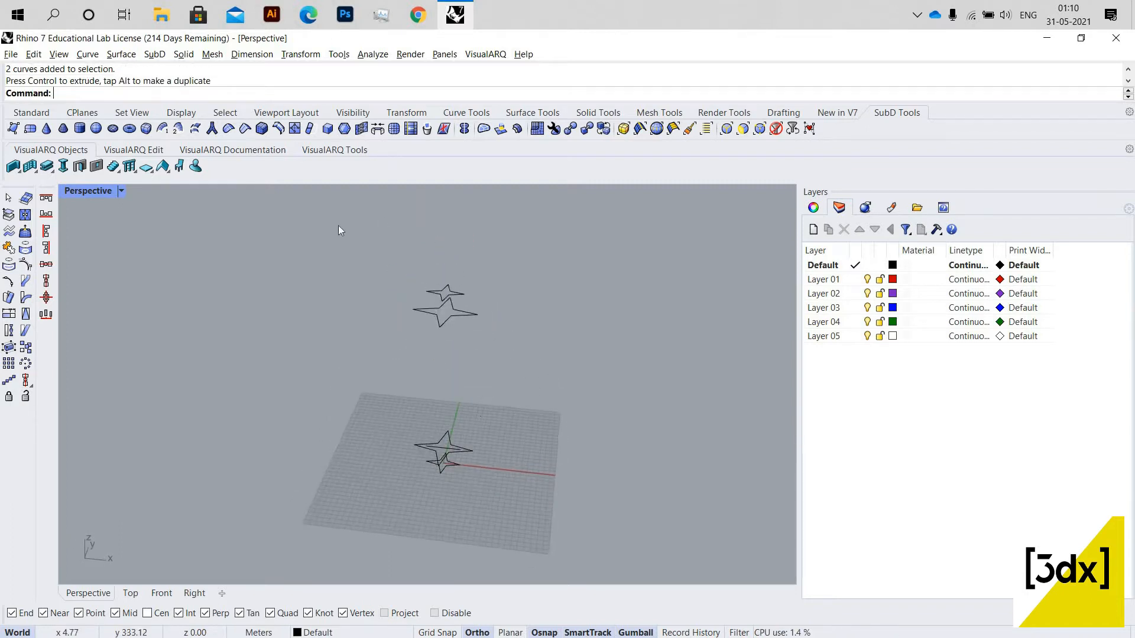
# - Draw a straight guide line between two opposite tips of the larger upper star
pyautogui.moveTo(437, 321); pyautogui.dragTo(419, 329, button='right')
pyautogui.moveTo(378, 241); pyautogui.dragTo(487, 390)
pyautogui.scroll(2, 468, 317)
pyautogui.write('l')
pyautogui.press('Return')
pyautogui.click(387, 356)
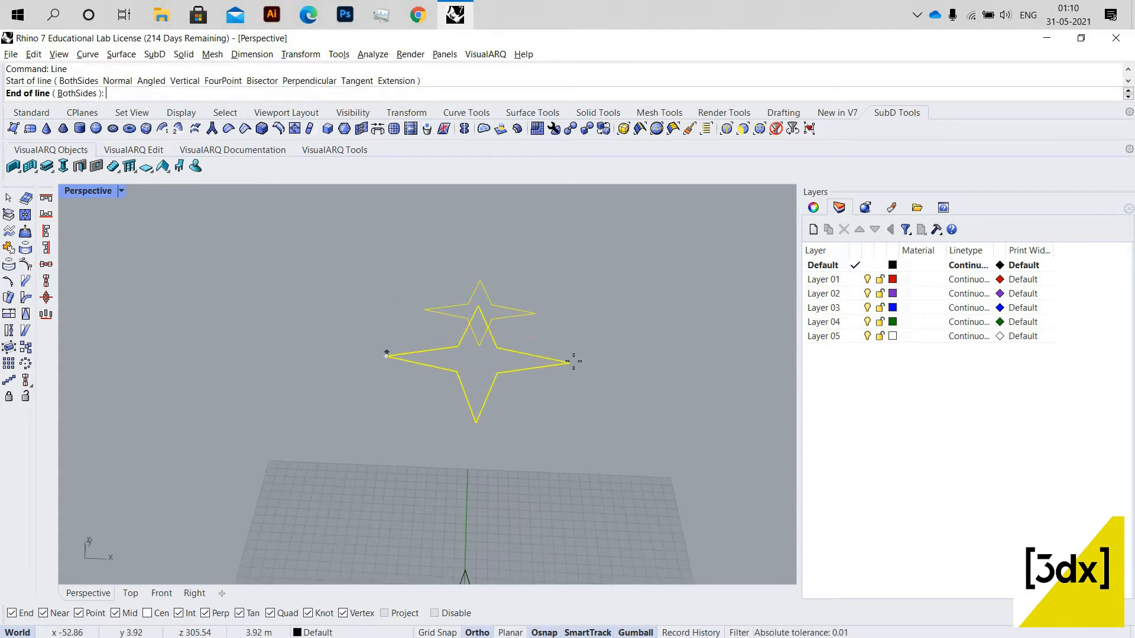
pyautogui.click(569, 362)
pyautogui.click(497, 399)
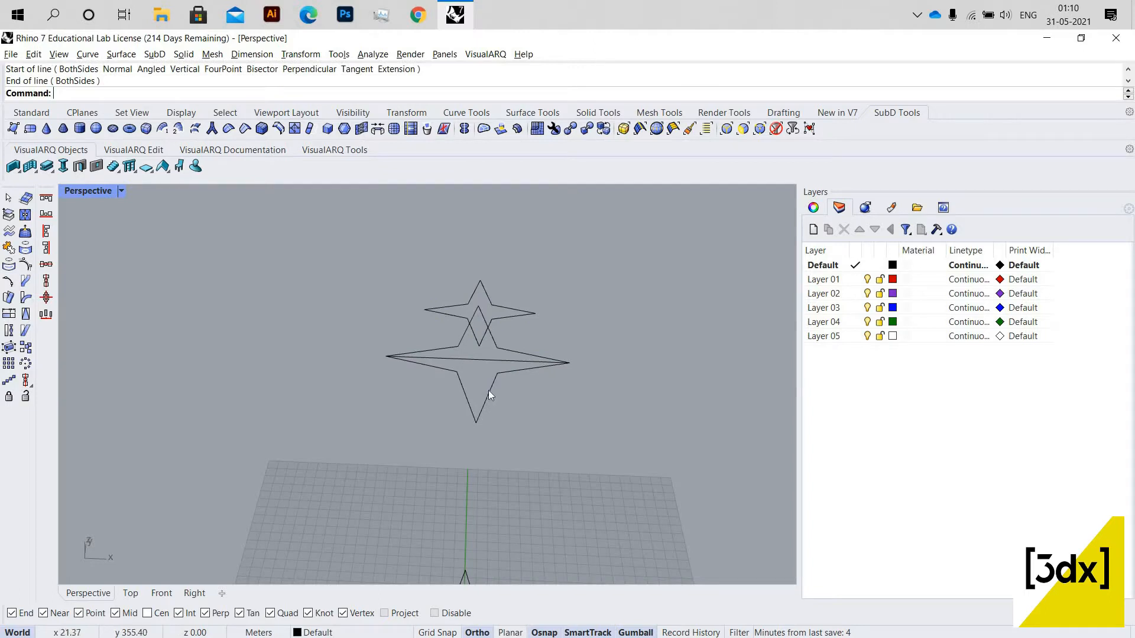
# - Try to rotate copies of the upper stars and guide line by 45 degrees about the line's midpoint, with Ortho off
pyautogui.click(489, 391)
pyautogui.hotkey('ctrl', 'a')
pyautogui.write('rot')
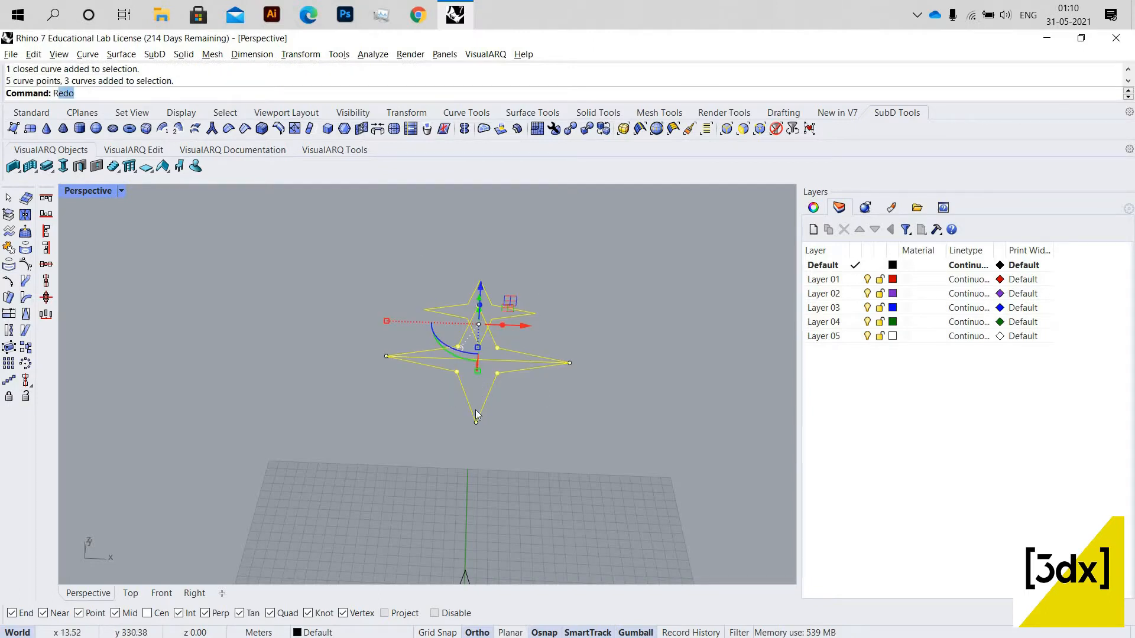
pyautogui.press('Return')
pyautogui.click(479, 362)
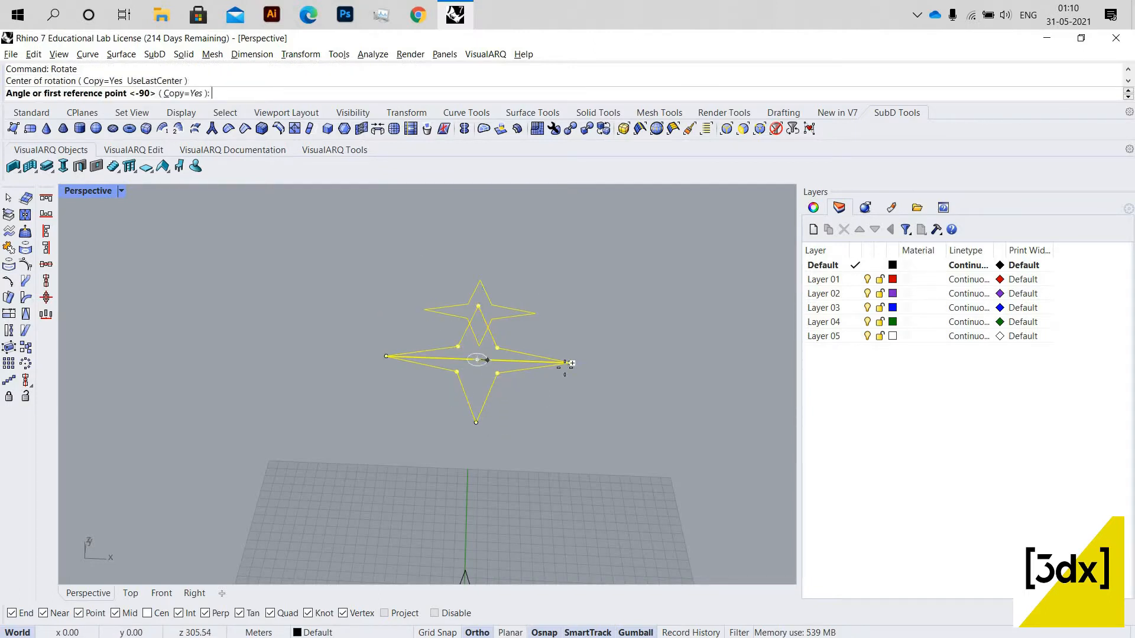
pyautogui.click(526, 425)
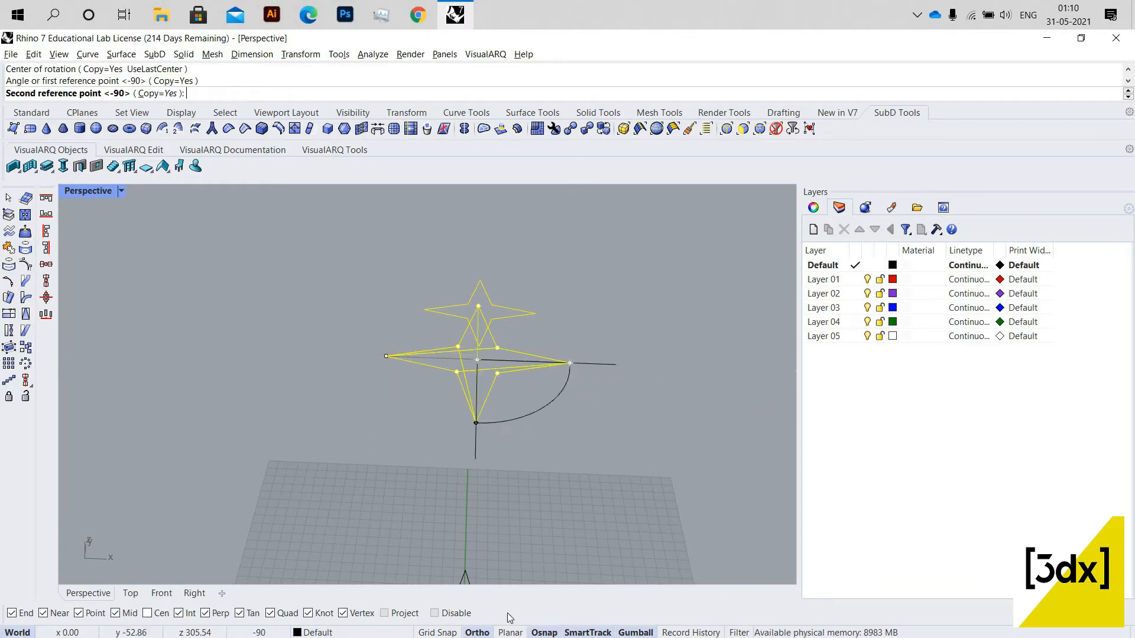
pyautogui.press('F8')
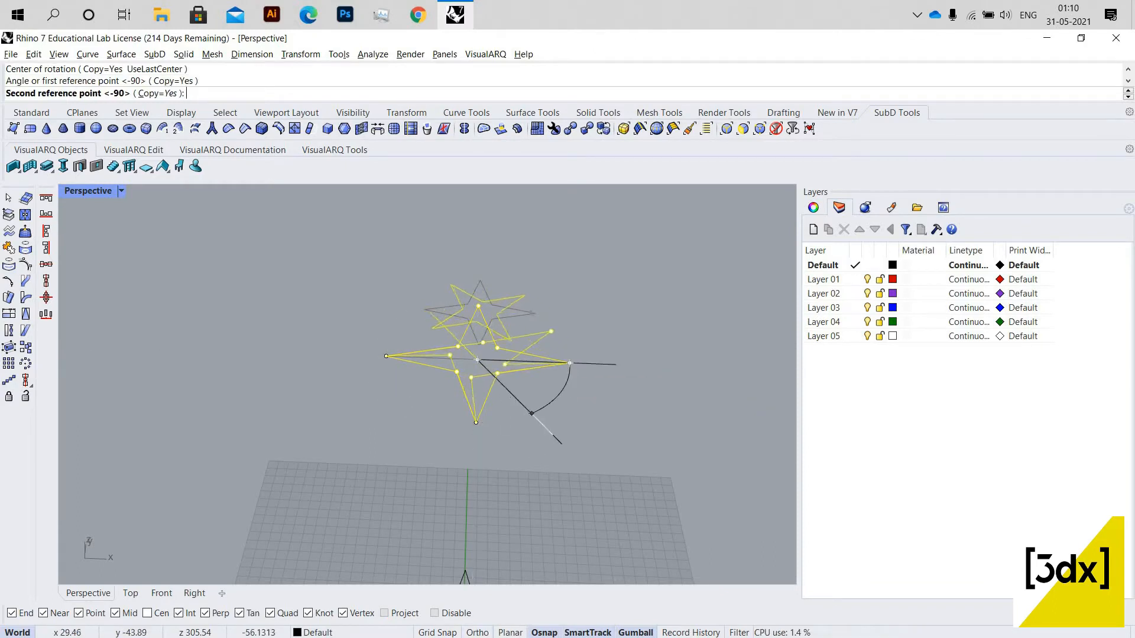
pyautogui.write('45')
pyautogui.press('Return')
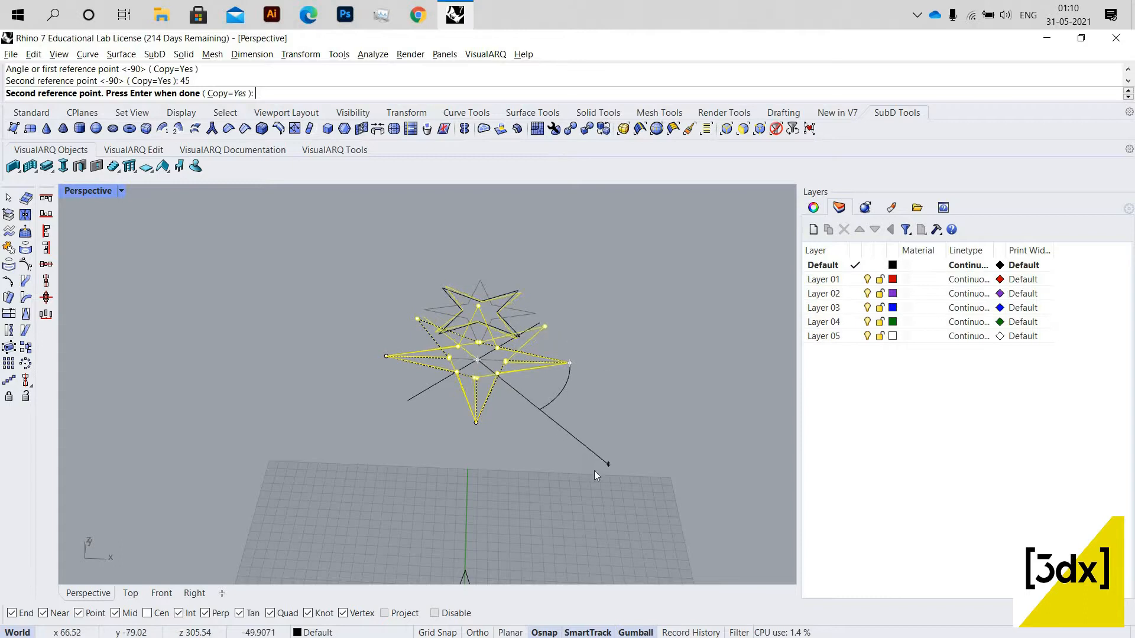
pyautogui.press('Return')
pyautogui.click(560, 430)
pyautogui.moveTo(560, 429); pyautogui.dragTo(629, 366, button='right')
pyautogui.hotkey('ctrl', 'z')
# - Rotate both upper stars and the guide line by 45 degrees about the line's midpoint, with copying disabled
pyautogui.moveTo(490, 381); pyautogui.dragTo(473, 370, button='right')
pyautogui.click(445, 365)
pyautogui.keyDown('shift'); pyautogui.click(519, 303); pyautogui.keyUp('shift')
pyautogui.click(57, 93)
pyautogui.write('Rotate')
pyautogui.press('Return')
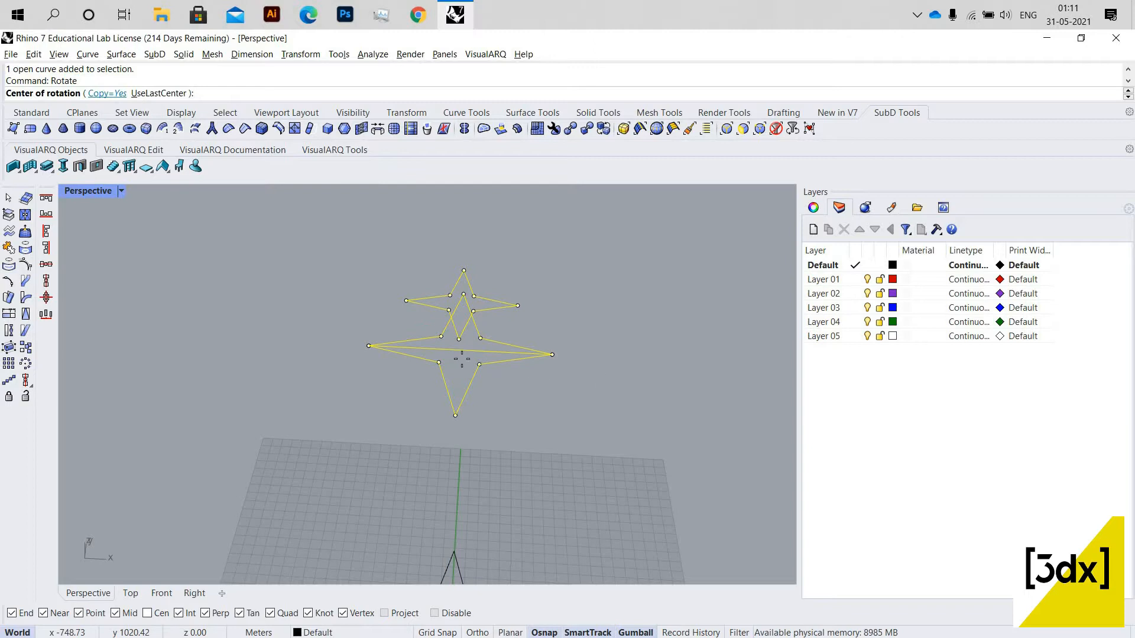
pyautogui.write('c')
pyautogui.press('Return')
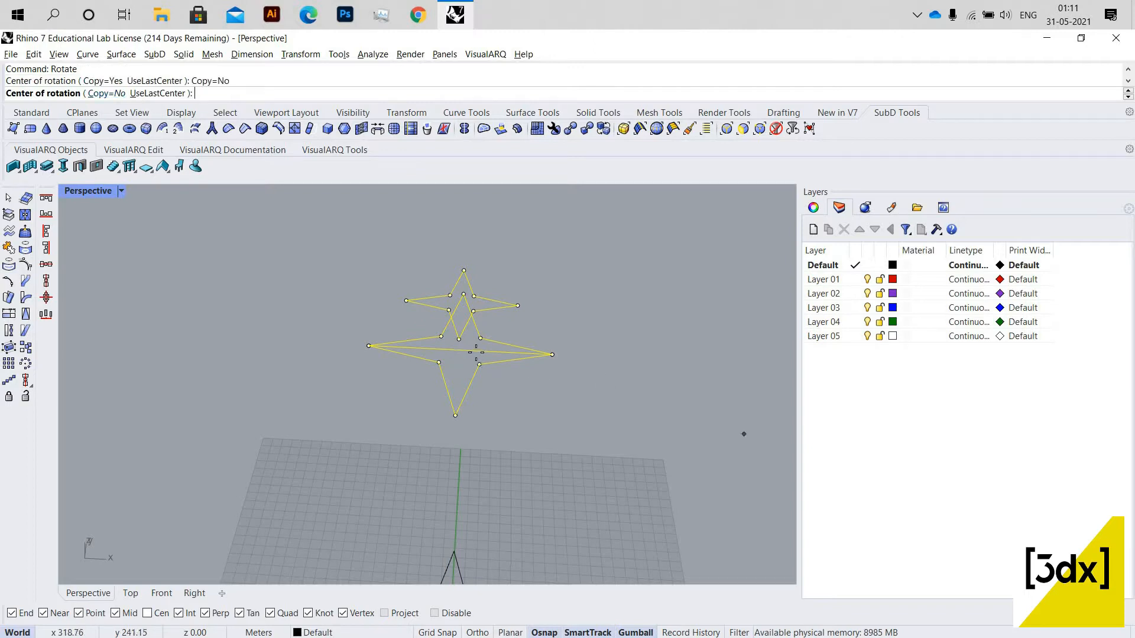
pyautogui.click(546, 361)
pyautogui.click(548, 358)
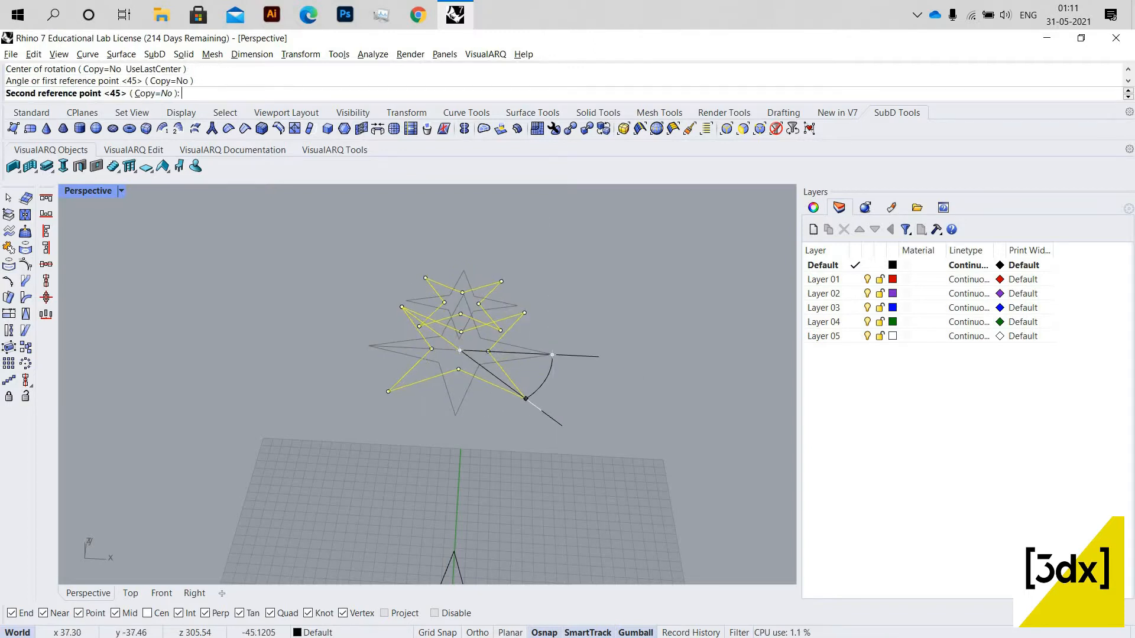
pyautogui.write('45')
pyautogui.press('Return')
# - Delete the straight guide lines inside the upper and lower larger stars
pyautogui.click(455, 349)
pyautogui.scroll(-3, 453, 417)
pyautogui.keyDown('shift'); pyautogui.moveTo(451, 503); pyautogui.dragTo(446, 416, button='right'); pyautogui.keyUp('shift')
pyautogui.scroll(5, 455, 412)
pyautogui.keyDown('shift'); pyautogui.click(456, 414); pyautogui.keyUp('shift')
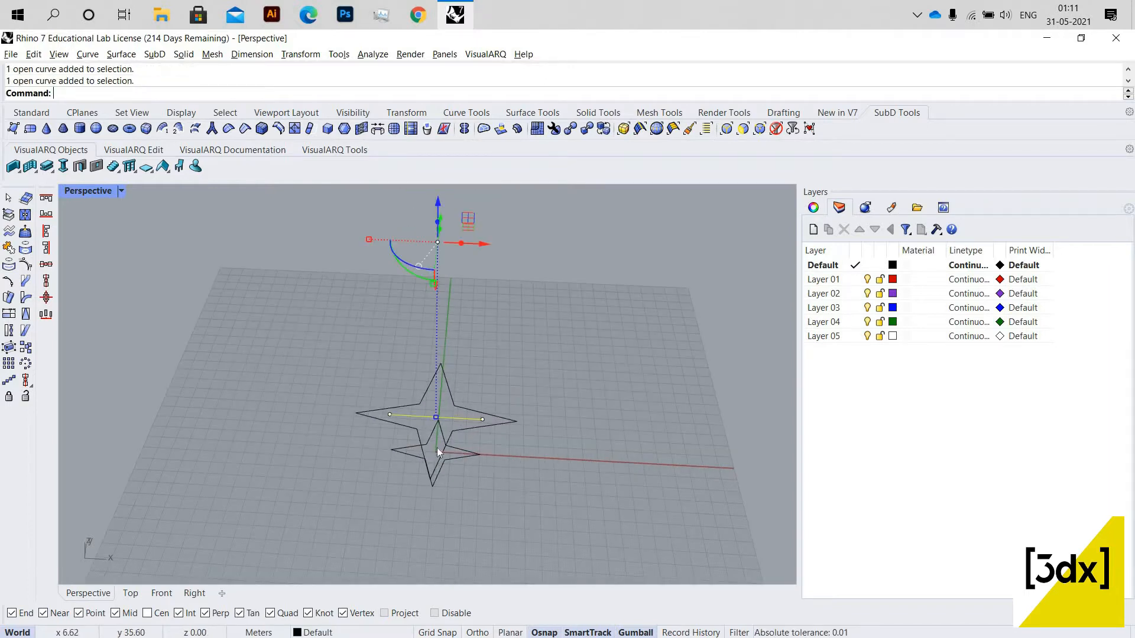
pyautogui.press('Delete')
pyautogui.scroll(-3, 505, 384)
# - Draw lines joining the front tips of the two lower stars and continuing up to the front inner corners of the upper stars
pyautogui.doubleClick(95, 191)
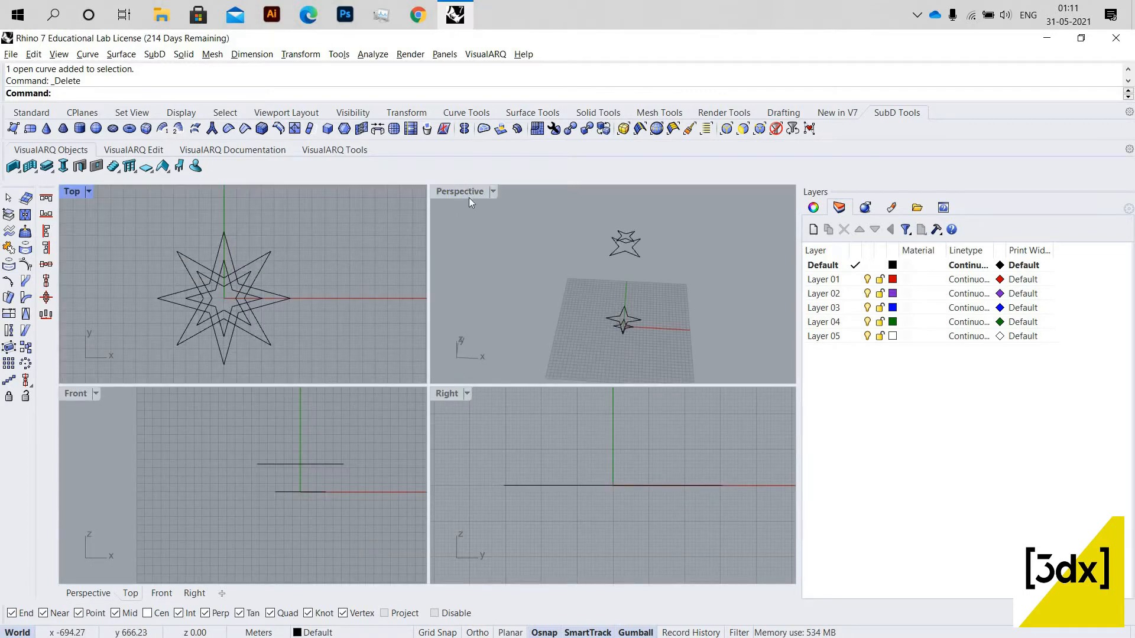
pyautogui.click(483, 357)
pyautogui.scroll(8, 449, 419)
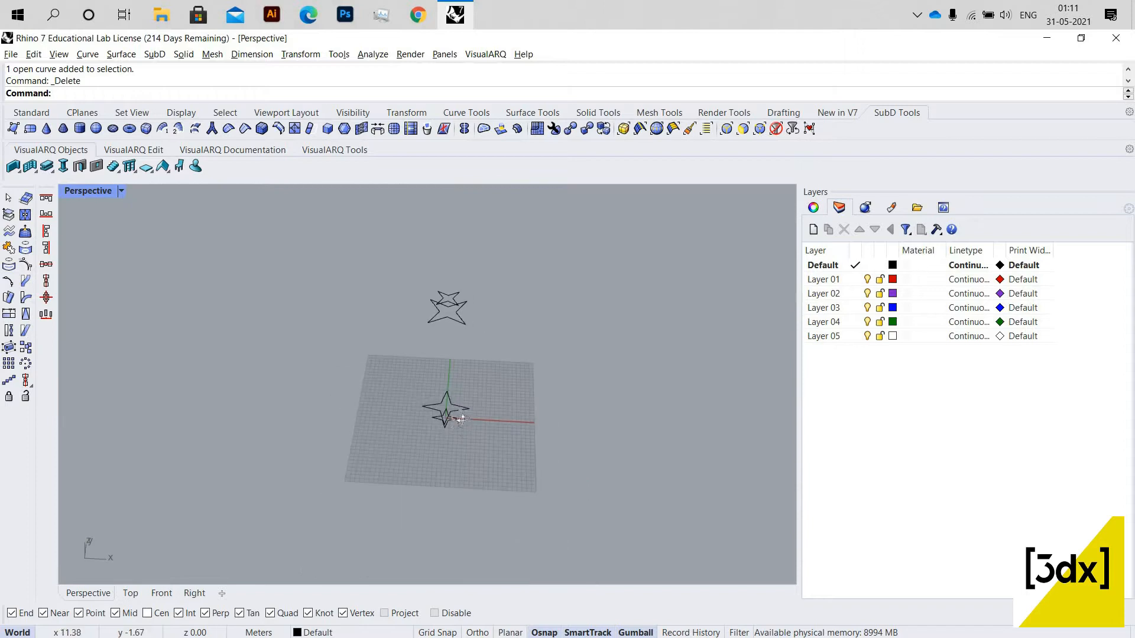
pyautogui.moveTo(467, 417); pyautogui.dragTo(487, 417, button='right')
pyautogui.write('Line')
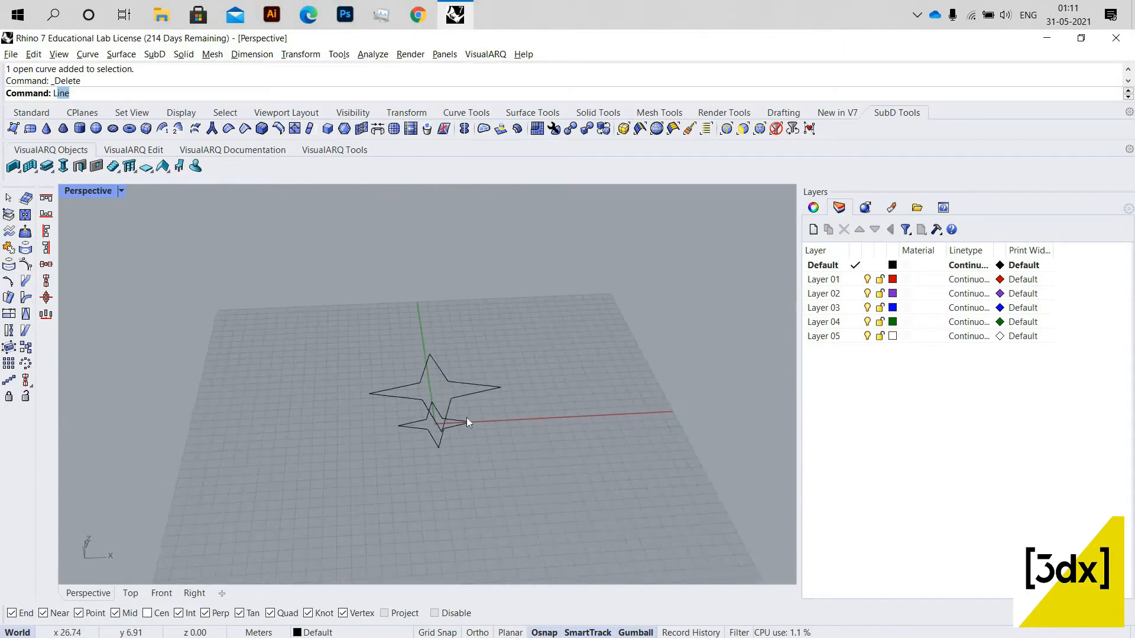
pyautogui.press('Return')
pyautogui.scroll(5, 440, 422)
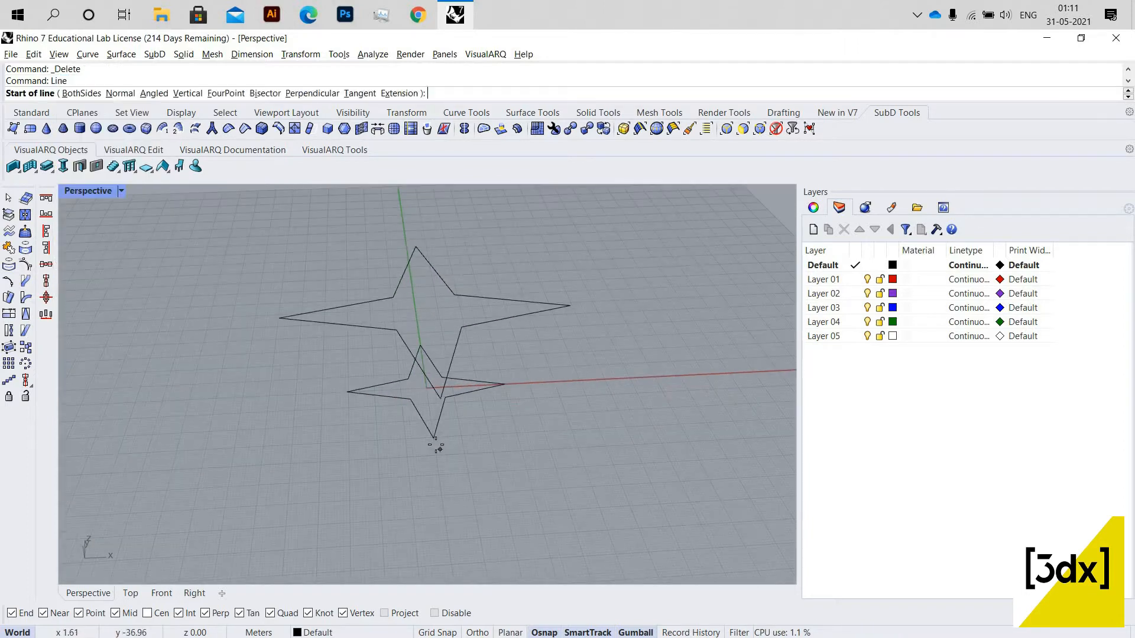
pyautogui.click(435, 395)
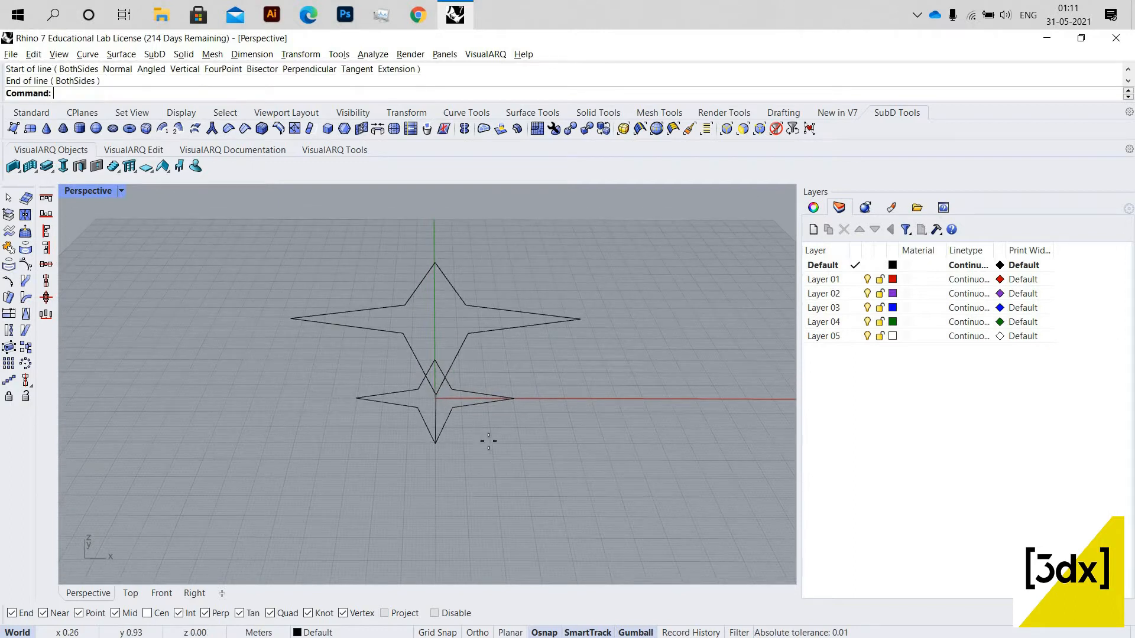
pyautogui.scroll(-5, 544, 458)
pyautogui.moveTo(534, 464)
pyautogui.mouseDown(button='right')
pyautogui.moveTo(544, 459)
pyautogui.moveTo(529, 481)
pyautogui.mouseUp(button='right')
pyautogui.scroll(-6, 531, 357)
pyautogui.scroll(5, 532, 357)
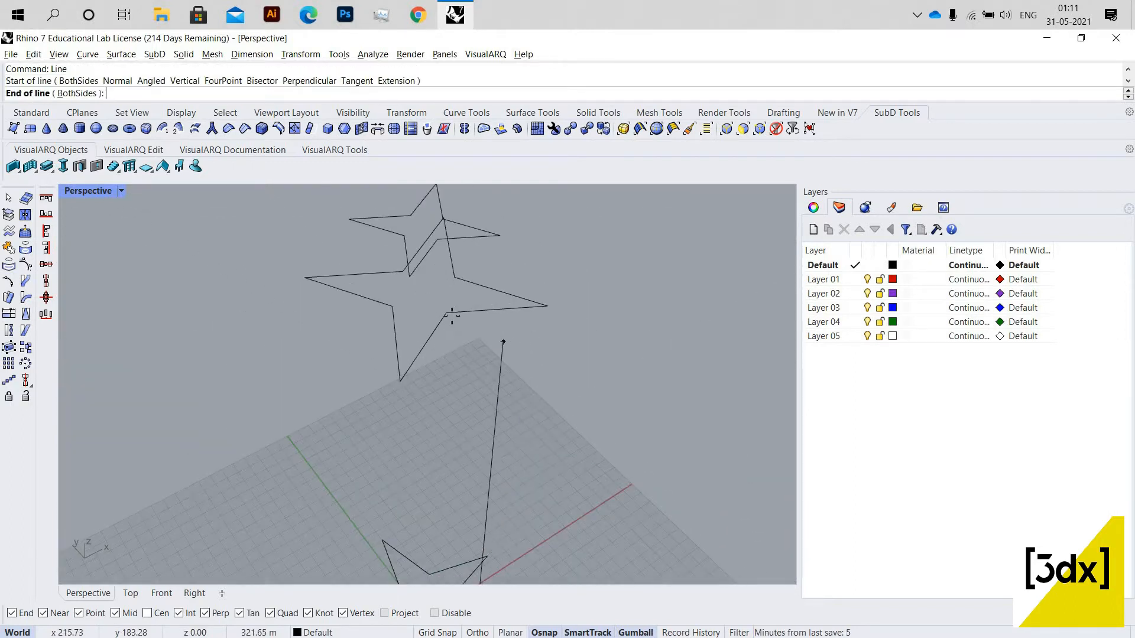
pyautogui.click(438, 239)
# - Draw lines from the small upper star's front tip to the larger star's tip, down to the matching inner corners of the lower stars
pyautogui.moveTo(464, 289)
pyautogui.mouseDown(button='right')
pyautogui.moveTo(470, 299)
pyautogui.moveTo(466, 233)
pyautogui.mouseUp(button='right')
pyautogui.rightClick(466, 233)
pyautogui.click(461, 234)
pyautogui.click(513, 306)
pyautogui.rightClick(514, 306)
pyautogui.click(511, 306)
pyautogui.scroll(-6, 481, 406)
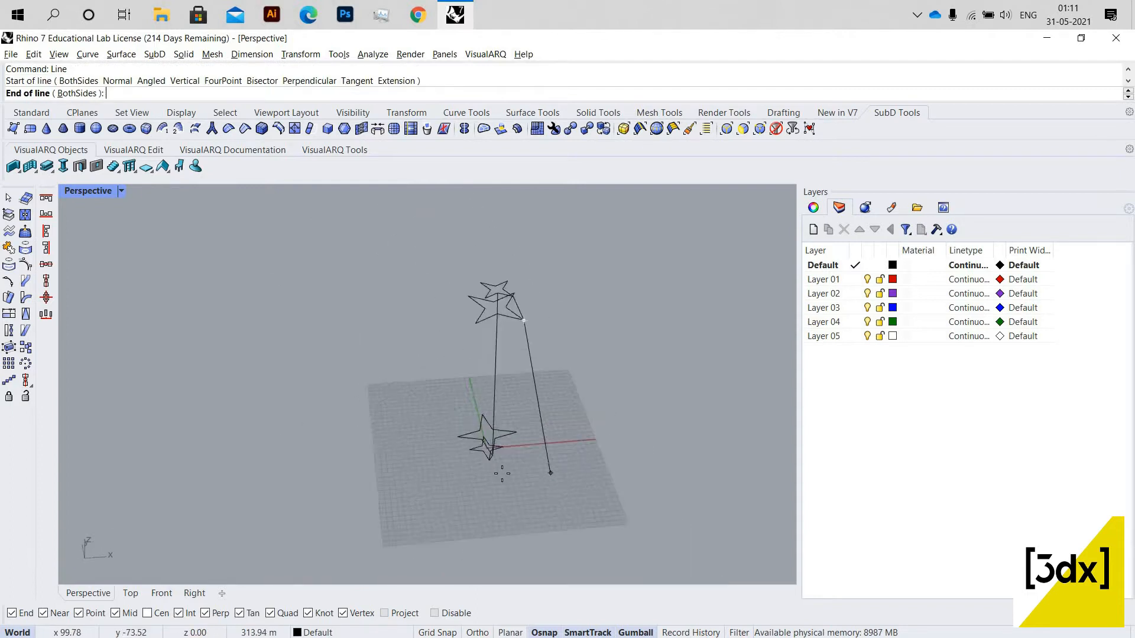
pyautogui.scroll(5, 412, 400)
pyautogui.click(377, 377)
pyautogui.rightClick(377, 376)
pyautogui.click(377, 376)
pyautogui.click(431, 436)
# - Create a four-sided SubD face between the two upper stars, spanning their adjacent front tips and inner corners
pyautogui.moveTo(432, 436); pyautogui.dragTo(413, 325, button='right')
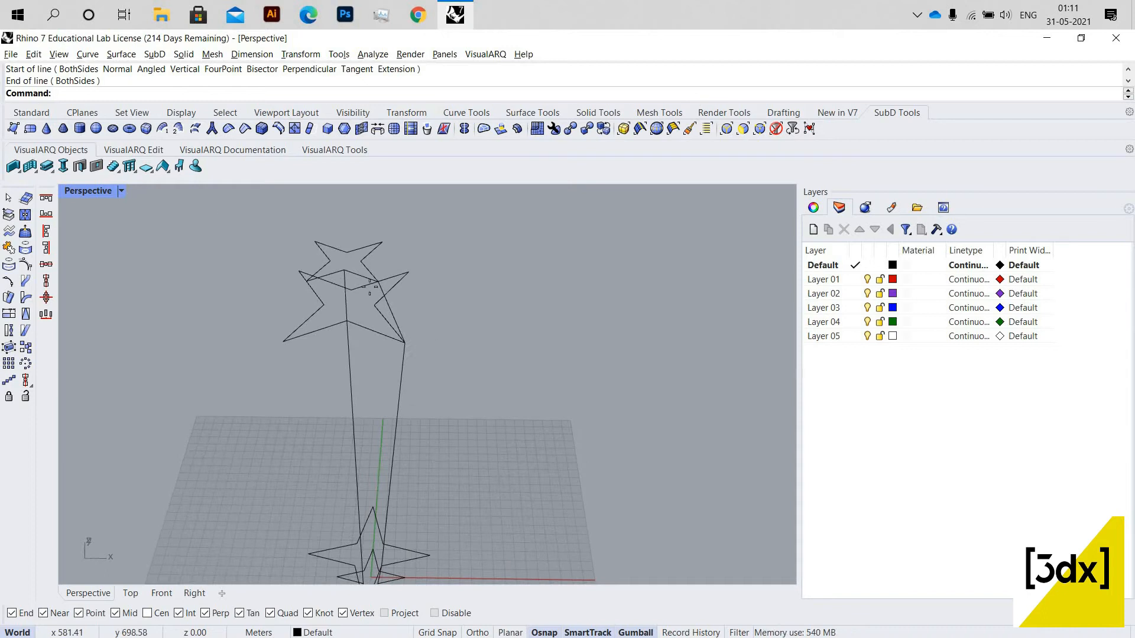
pyautogui.click(13, 128)
pyautogui.scroll(3, 348, 278)
pyautogui.click(348, 278)
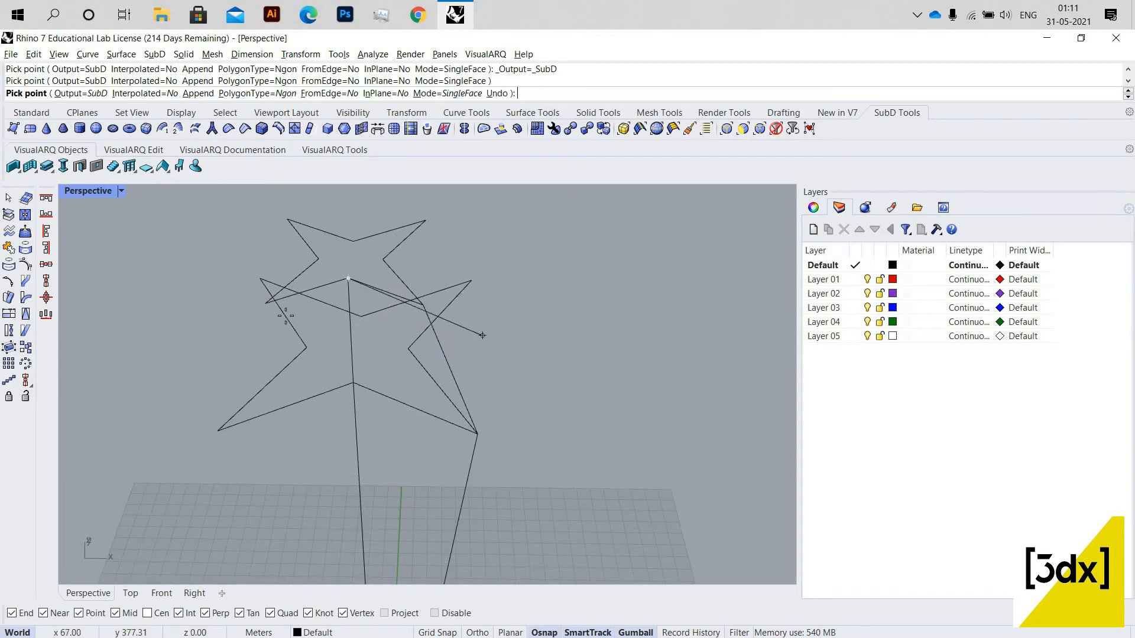
pyautogui.moveTo(287, 316); pyautogui.dragTo(269, 303, button='right')
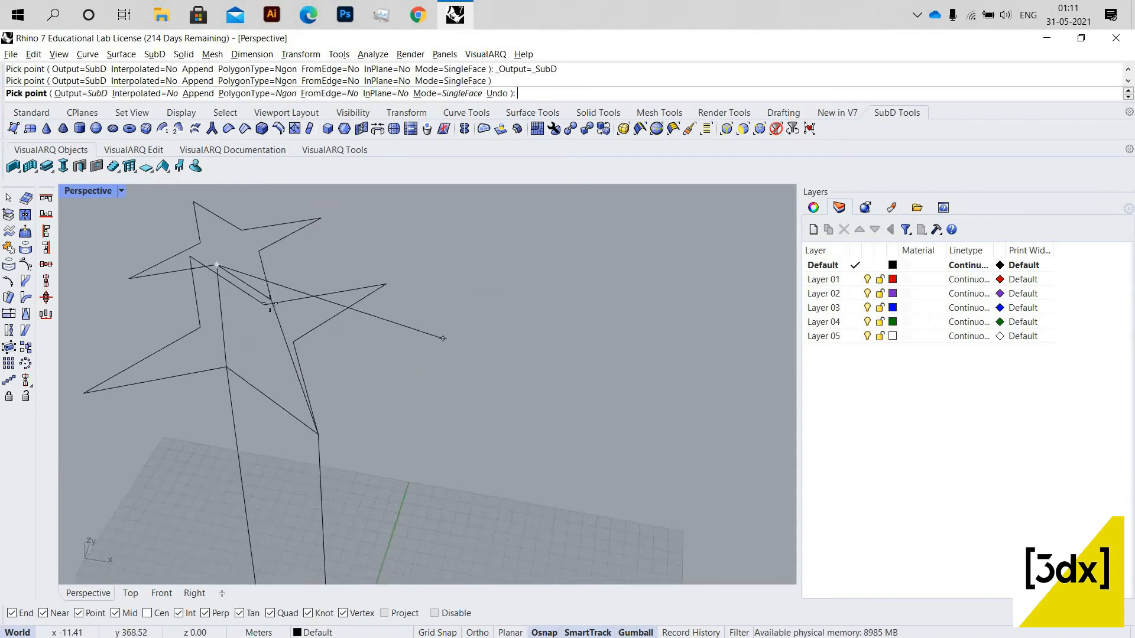
pyautogui.click(314, 423)
pyautogui.click(228, 367)
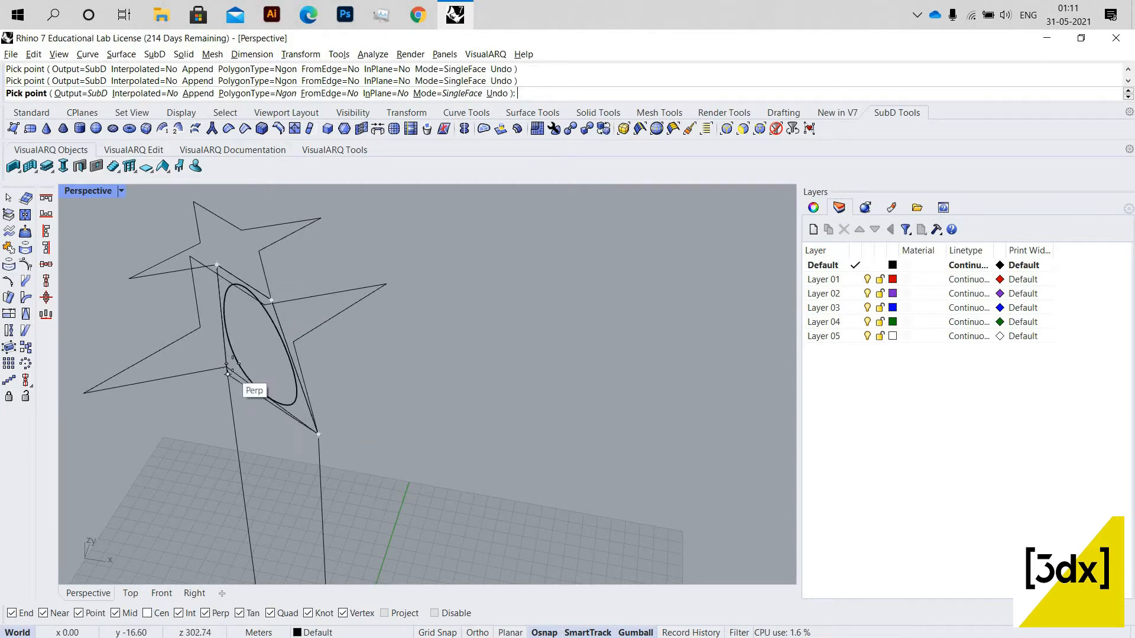
pyautogui.press('Return')
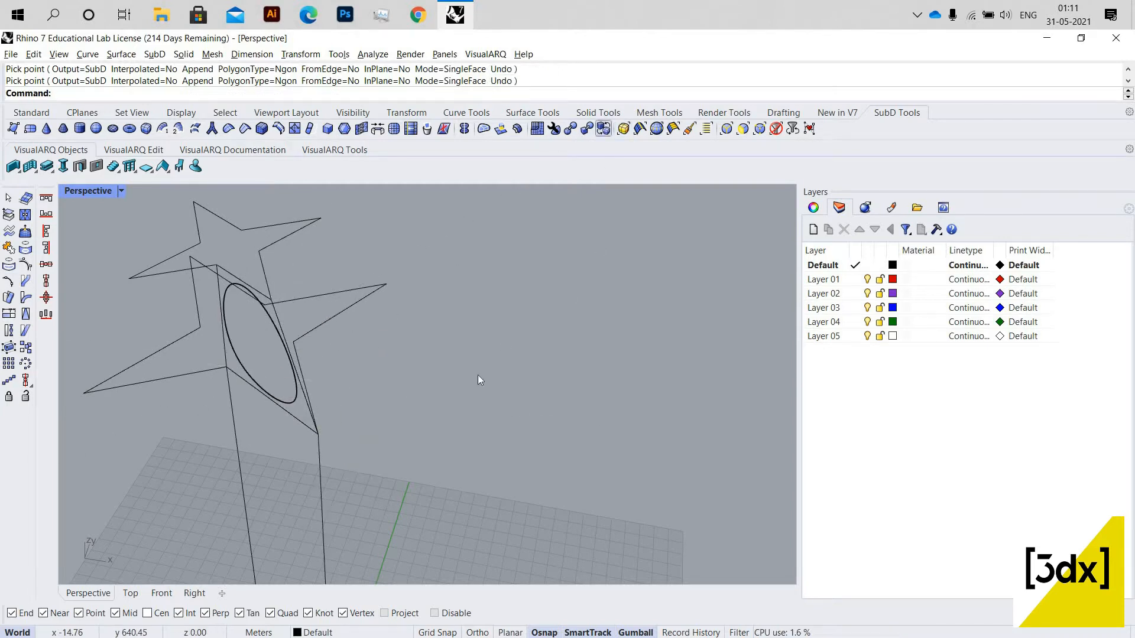
# - Switch the SubD display from smooth to flat and set the Perspective view to Shaded mode
pyautogui.press('Tab')
pyautogui.scroll(-5, 111, 189)
pyautogui.click(121, 191)
pyautogui.click(154, 219)
pyautogui.scroll(-5, 446, 339)
pyautogui.moveTo(445, 340); pyautogui.dragTo(440, 329, button='right')
# - Create a triangular SubD face from the larger upper star's tip and inner corner down to the larger lower star's front tip
pyautogui.scroll(7, 439, 331)
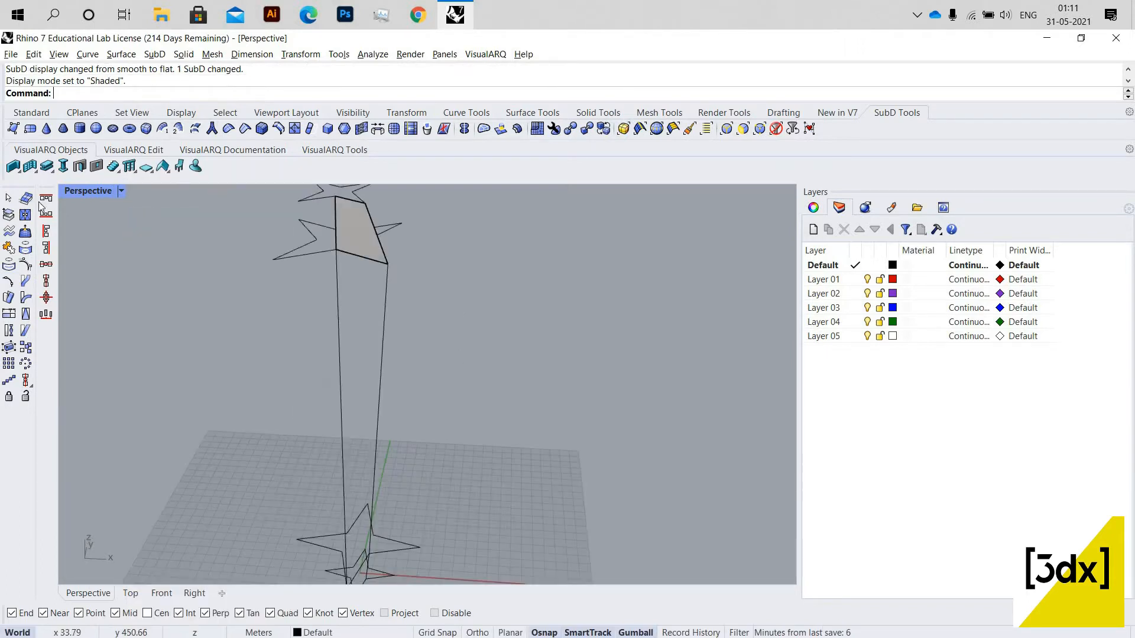
pyautogui.press('Return')
pyautogui.scroll(3, 355, 278)
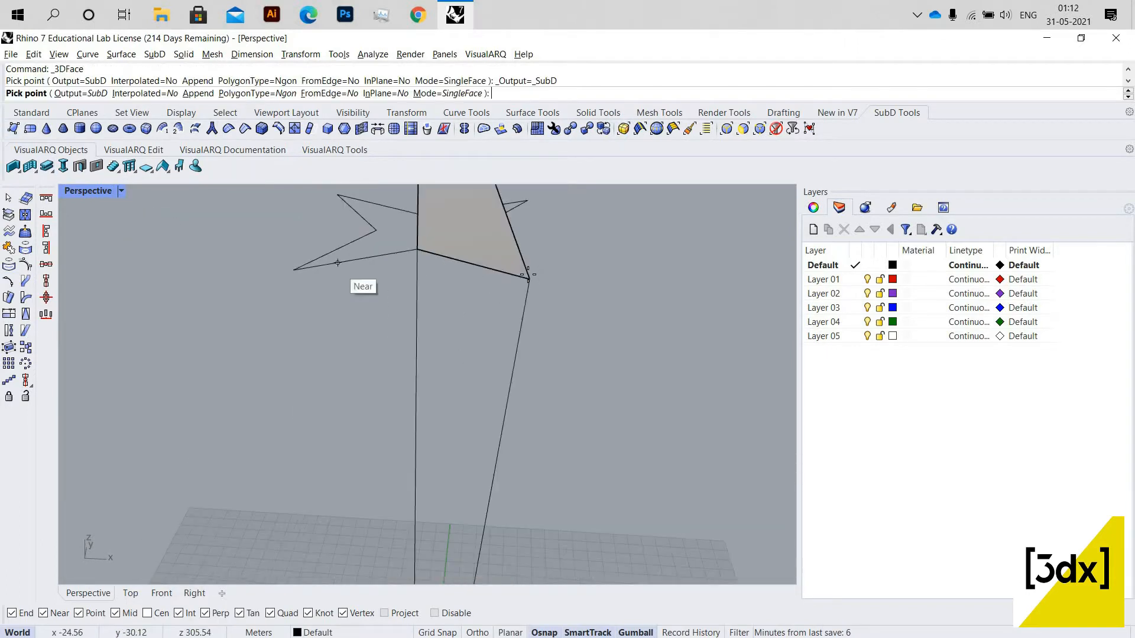
pyautogui.click(527, 275)
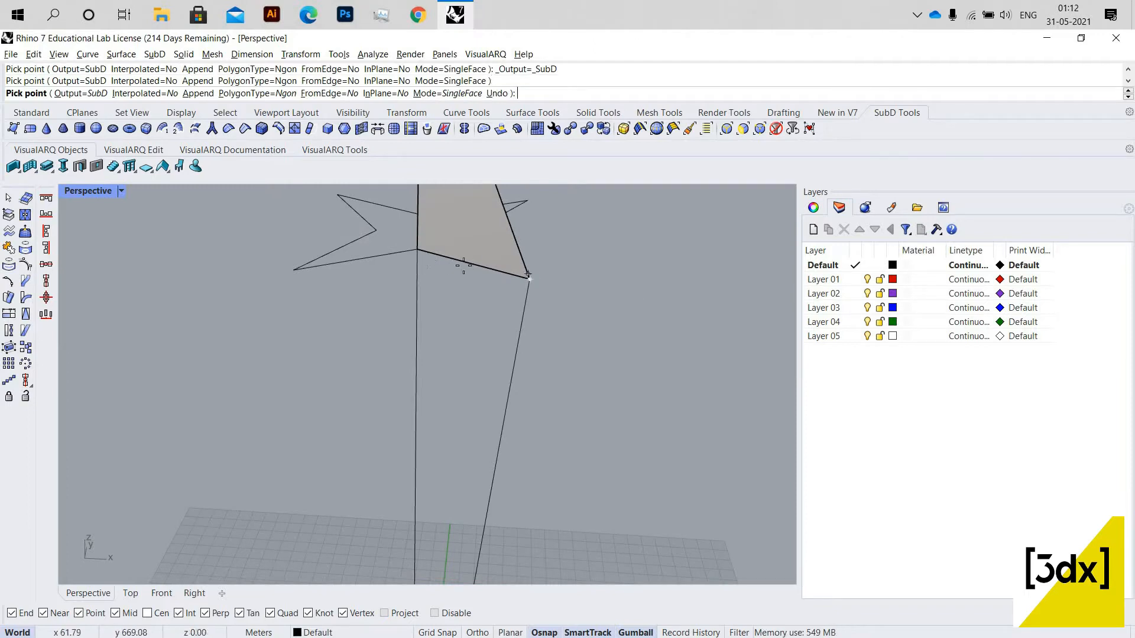
pyautogui.click(417, 249)
pyautogui.scroll(-6, 431, 548)
pyautogui.scroll(4, 427, 515)
pyautogui.moveTo(426, 518); pyautogui.dragTo(316, 445, button='right')
pyautogui.click(339, 449)
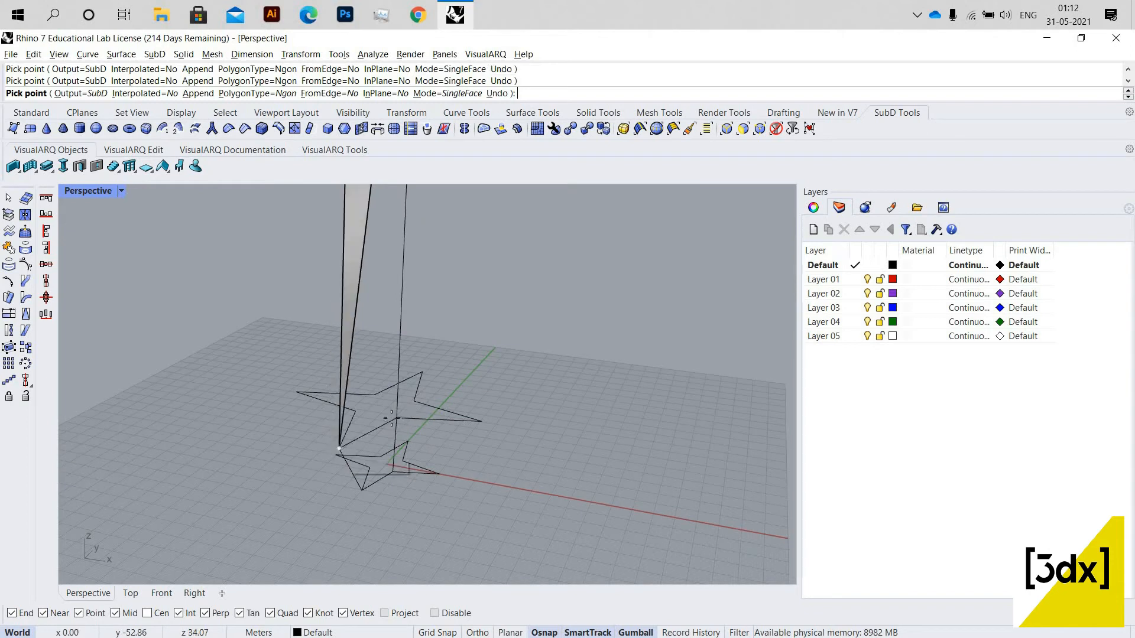
pyautogui.scroll(-6, 377, 514)
pyautogui.press('Return')
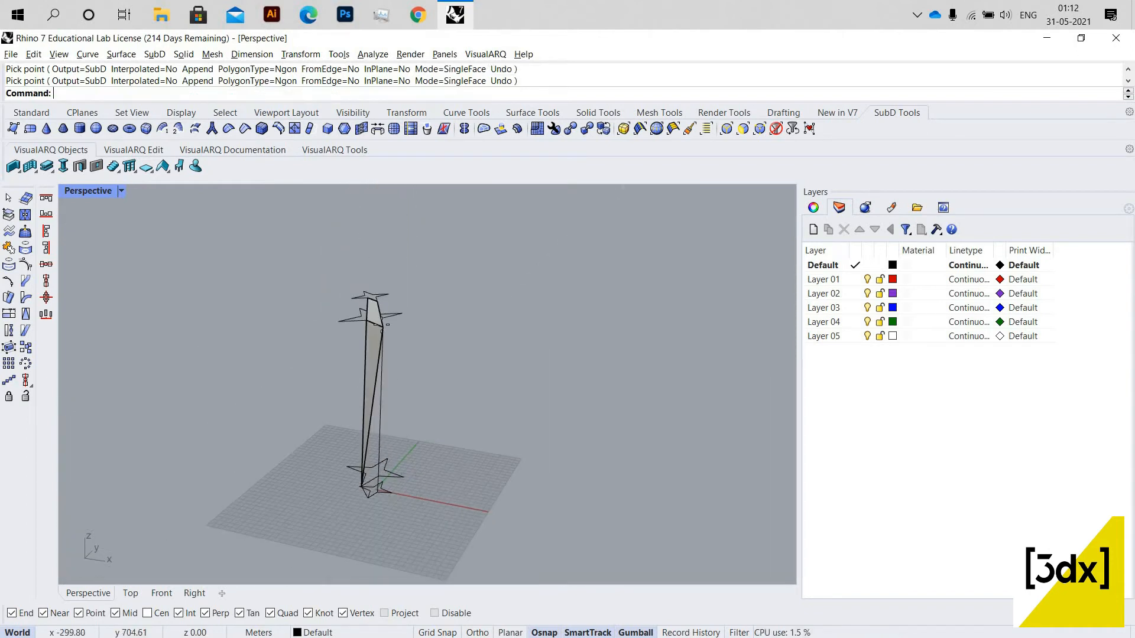
# - Create a second triangular SubD face from the larger upper star's tip to the larger lower star's front tip and adjacent inner corner
pyautogui.scroll(4, 381, 324)
pyautogui.press('Return')
pyautogui.click(380, 322)
pyautogui.scroll(-6, 402, 486)
pyautogui.scroll(4, 393, 494)
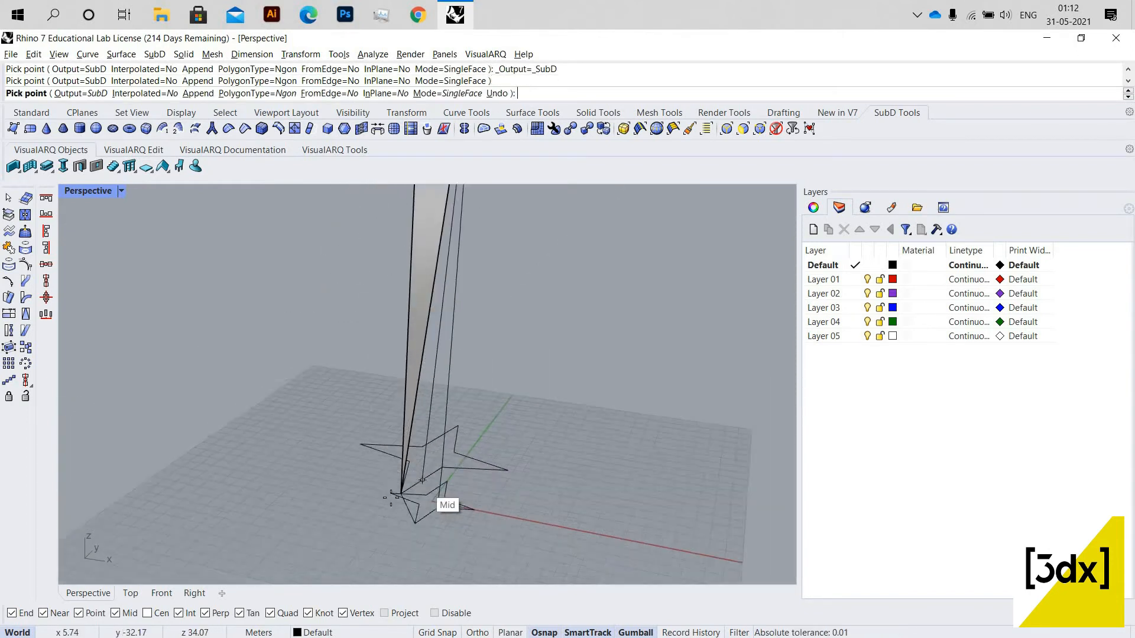
pyautogui.click(392, 495)
pyautogui.scroll(4, 393, 496)
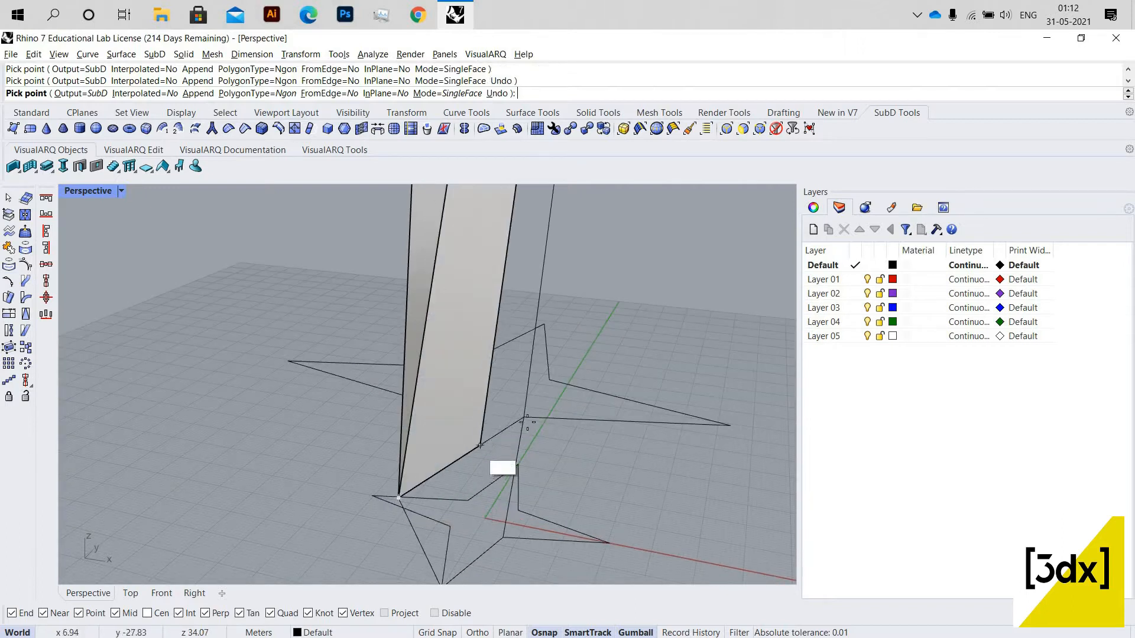
pyautogui.click(462, 436)
pyautogui.press('Return')
# - Create a four-sided SubD face between the two lower stars, spanning their front tips and adjacent inner corners
pyautogui.scroll(-6, 494, 438)
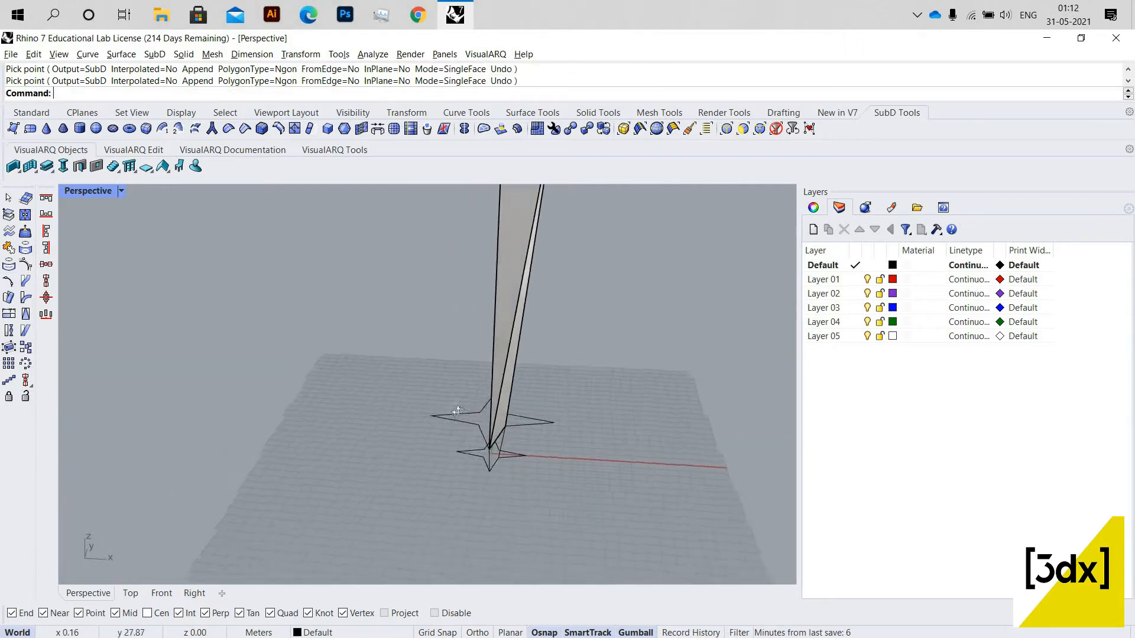
pyautogui.moveTo(501, 365); pyautogui.dragTo(494, 362, button='right')
pyautogui.scroll(4, 494, 362)
pyautogui.moveTo(443, 294); pyautogui.dragTo(443, 436, button='right')
pyautogui.scroll(5, 452, 434)
pyautogui.rightClick(454, 428)
pyautogui.scroll(4, 444, 423)
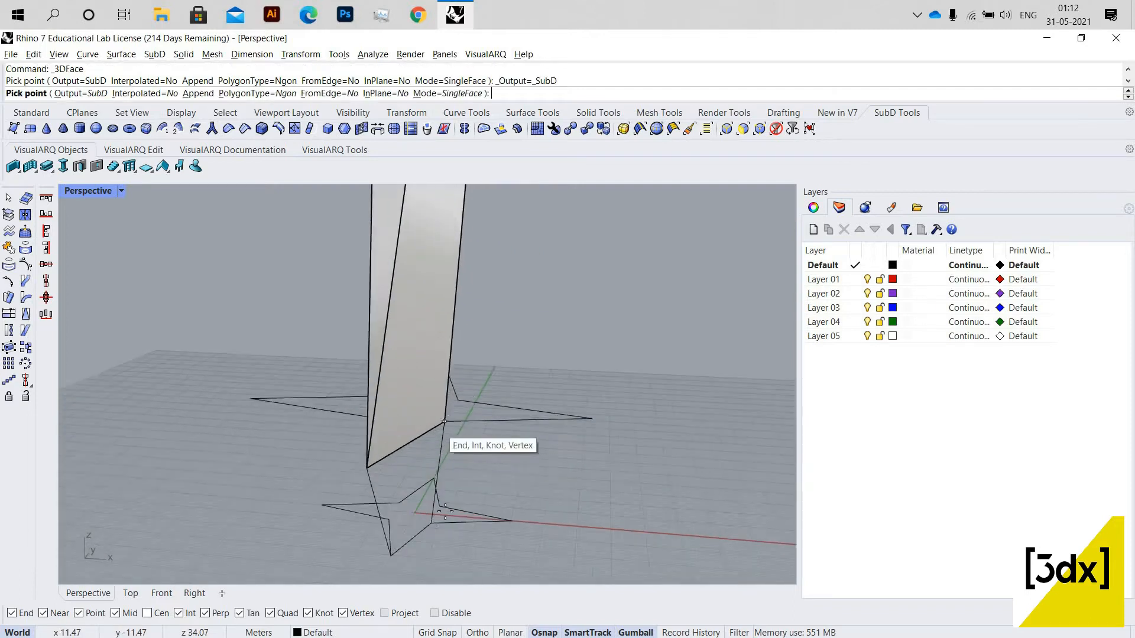
pyautogui.click(445, 421)
pyautogui.click(431, 523)
pyautogui.click(390, 555)
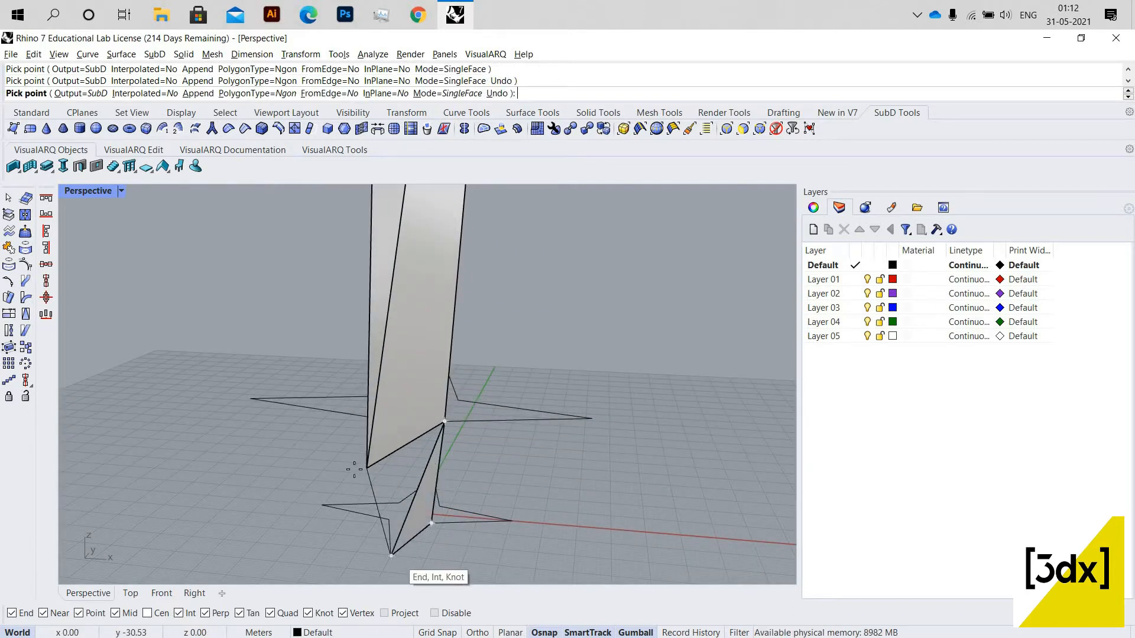
pyautogui.click(368, 468)
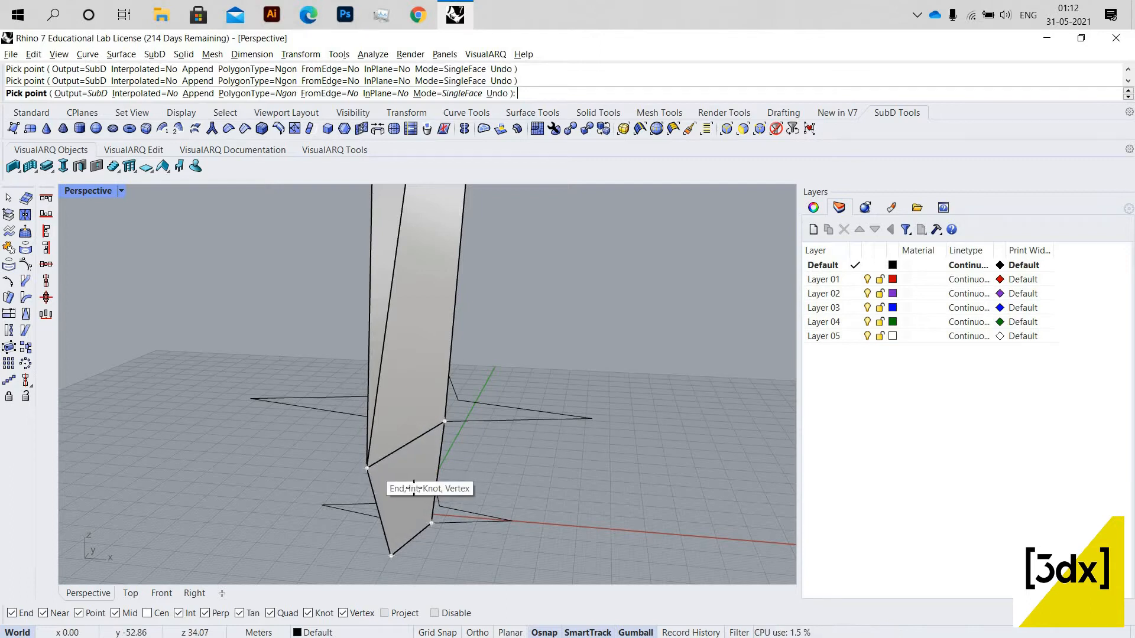
pyautogui.press('Return')
# - Join the four connected SubD faces into one open SubD with smooth joined edges
pyautogui.moveTo(440, 452); pyautogui.dragTo(480, 239, button='right')
pyautogui.scroll(-6, 426, 460)
pyautogui.scroll(9, 476, 260)
pyautogui.keyDown('shift'); pyautogui.click(423, 452); pyautogui.keyUp('shift')
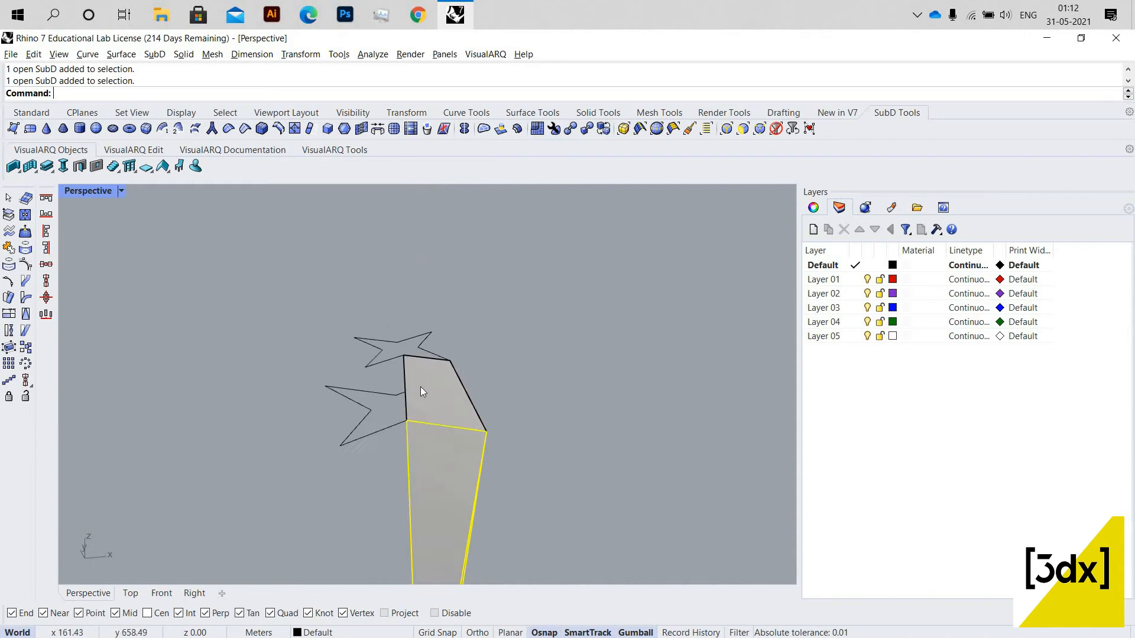
pyautogui.keyDown('shift'); pyautogui.click(420, 386); pyautogui.keyUp('shift')
pyautogui.scroll(-9, 420, 386)
pyautogui.hotkey('ctrl', 'j')
pyautogui.press('Return')
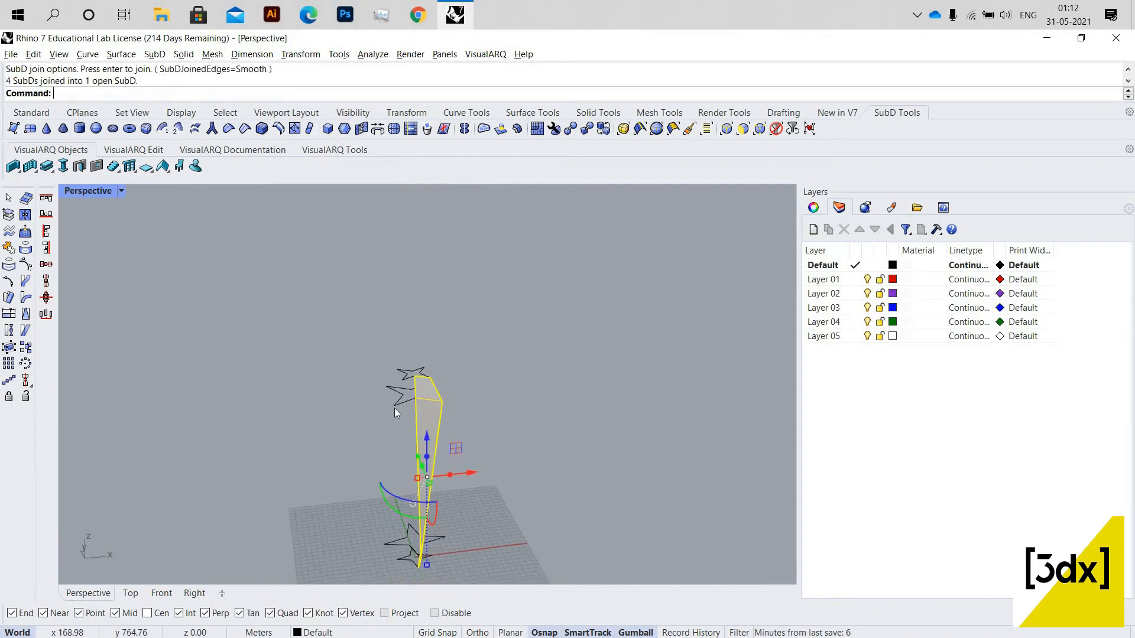
# - Preview the joined SubD in smooth display and return it to flat display
pyautogui.scroll(5, 395, 407)
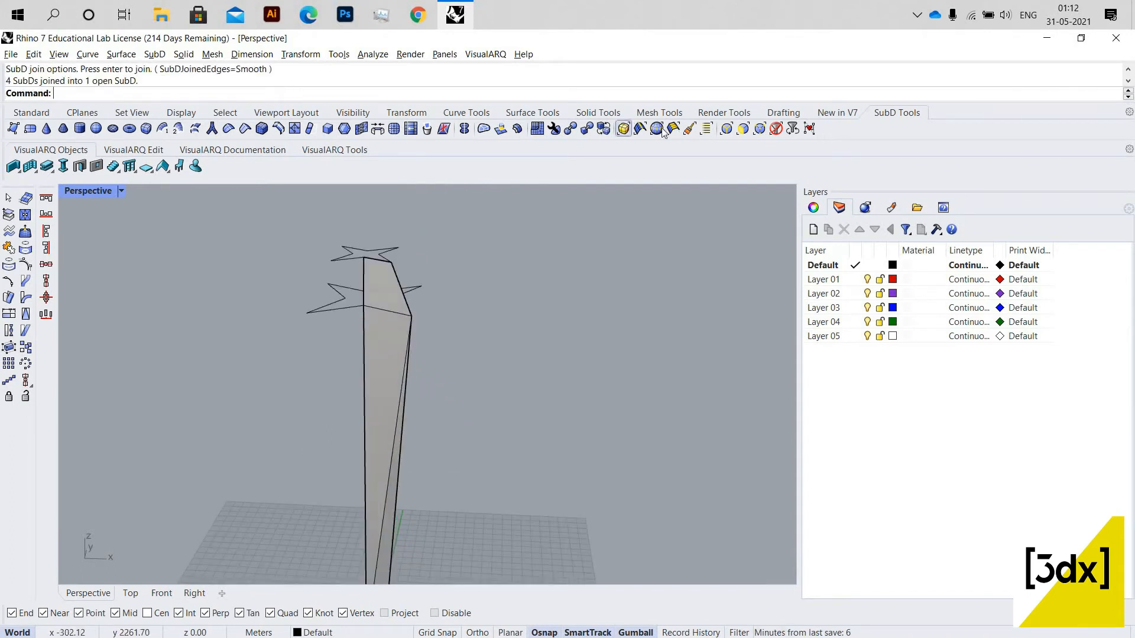
pyautogui.click(604, 129)
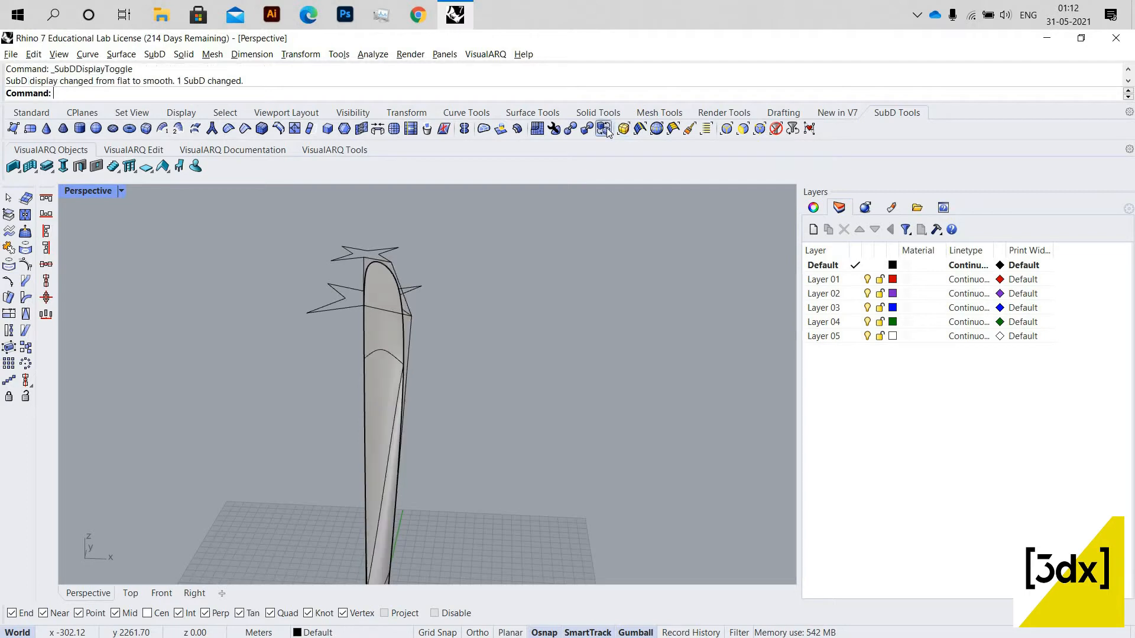
pyautogui.rightClick(498, 316)
pyautogui.scroll(-5, 480, 331)
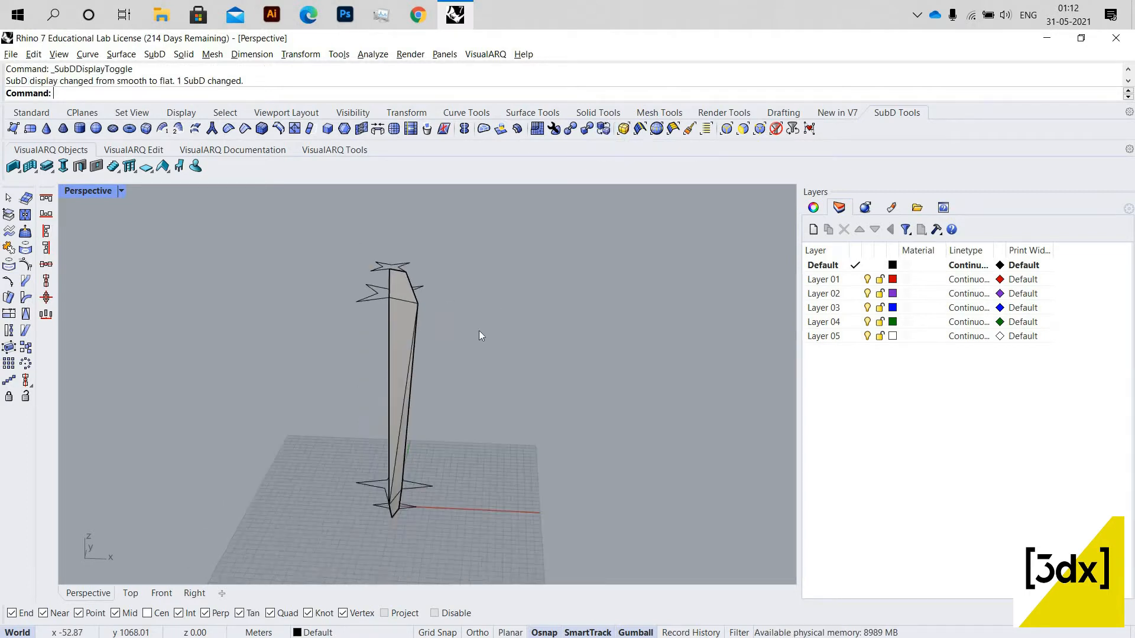
# - Mirror a copy of the joined SubD across the plane through two opposite inner corners of the topmost star
pyautogui.moveTo(479, 331); pyautogui.dragTo(484, 324, button='right')
pyautogui.scroll(6, 484, 324)
pyautogui.click(483, 342)
pyautogui.write('Mirror')
pyautogui.press('Return')
pyautogui.click(463, 311)
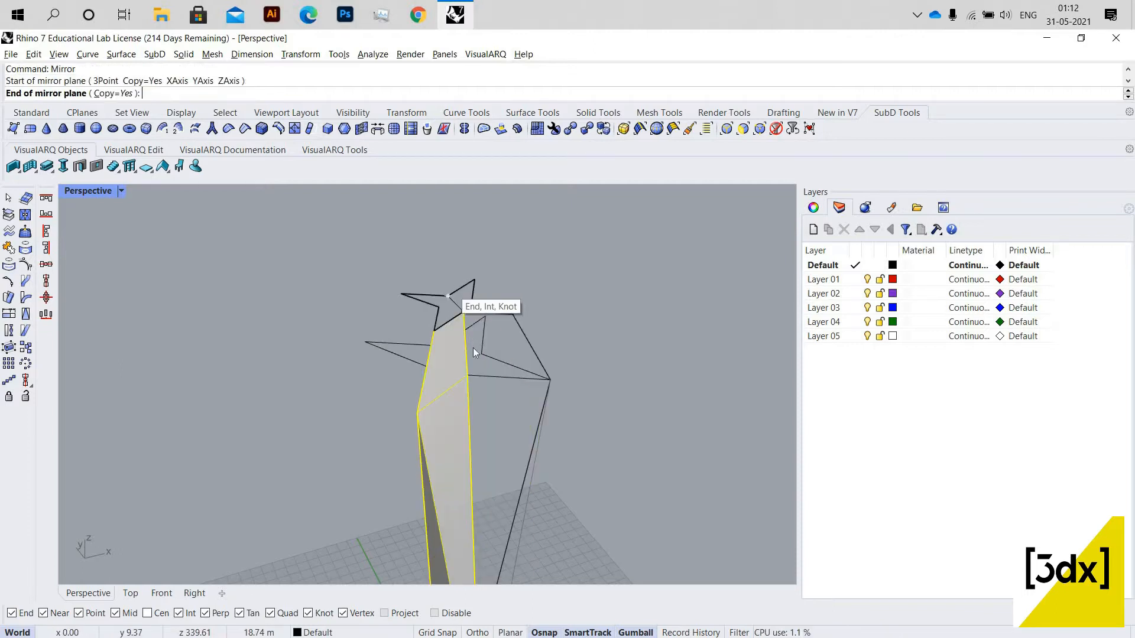
pyautogui.click(449, 294)
pyautogui.press('Escape')
# - Mirror copies of both SubDs across the plane through the topmost star's other pair of opposite inner corners
pyautogui.moveTo(506, 384); pyautogui.dragTo(524, 385, button='right')
pyautogui.scroll(6, 520, 382)
pyautogui.click(592, 357)
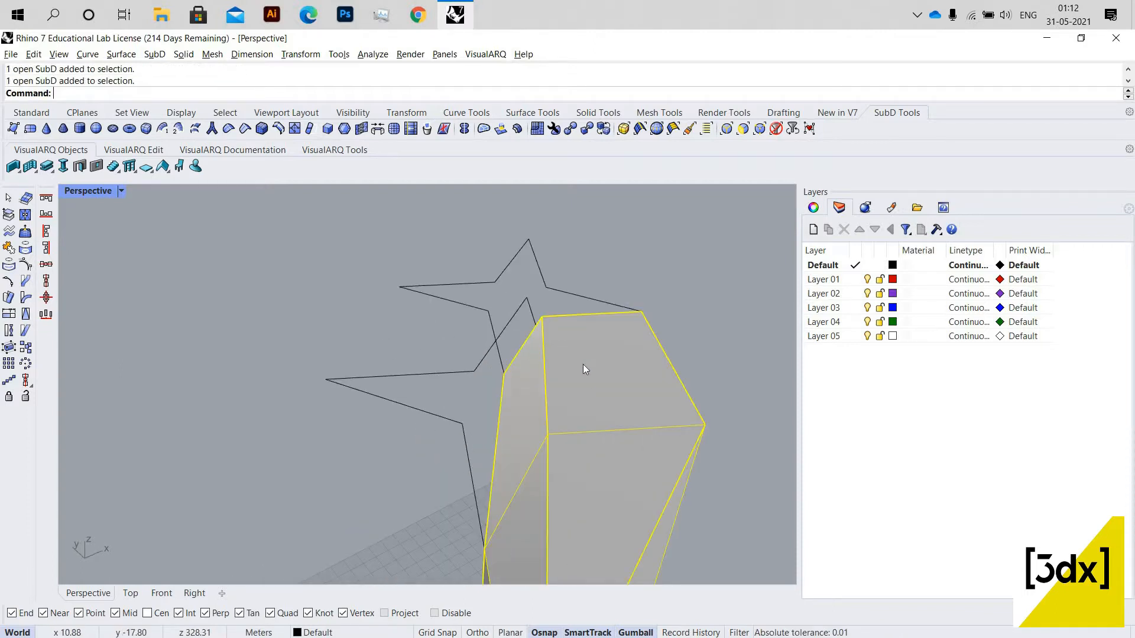
pyautogui.write('Mi')
pyautogui.press('Return')
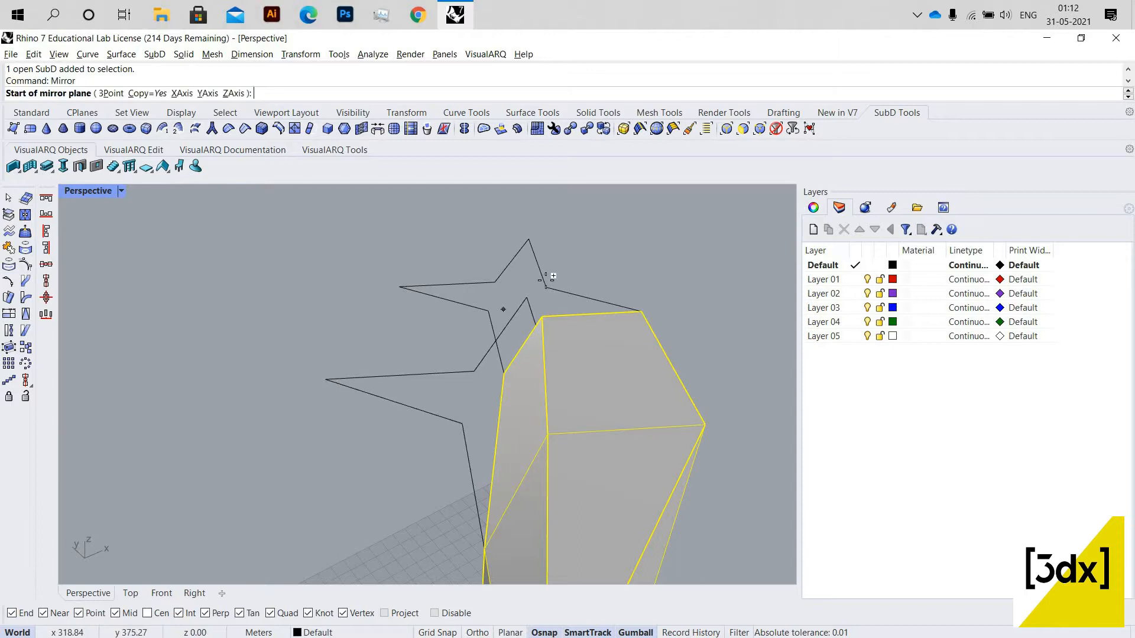
pyautogui.click(550, 280)
pyautogui.click(455, 325)
pyautogui.scroll(-7, 499, 364)
pyautogui.moveTo(500, 365); pyautogui.dragTo(544, 344, button='right')
pyautogui.scroll(6, 520, 348)
pyautogui.keyDown('shift'); pyautogui.click(529, 348); pyautogui.keyUp('shift')
pyautogui.keyDown('shift'); pyautogui.click(523, 418); pyautogui.keyUp('shift')
pyautogui.scroll(-4, 518, 363)
pyautogui.press('Escape')
# - Draw a line between two opposite inner corners of the topmost star
pyautogui.scroll(-4, 543, 346)
pyautogui.scroll(4, 543, 343)
pyautogui.scroll(5, 543, 344)
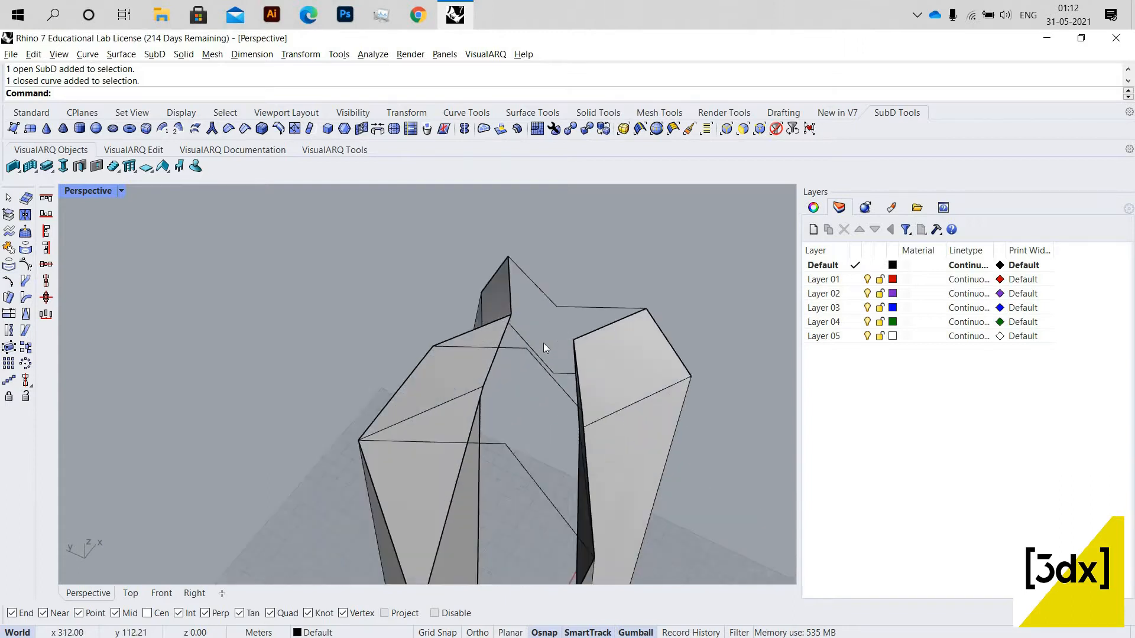
pyautogui.press('Return')
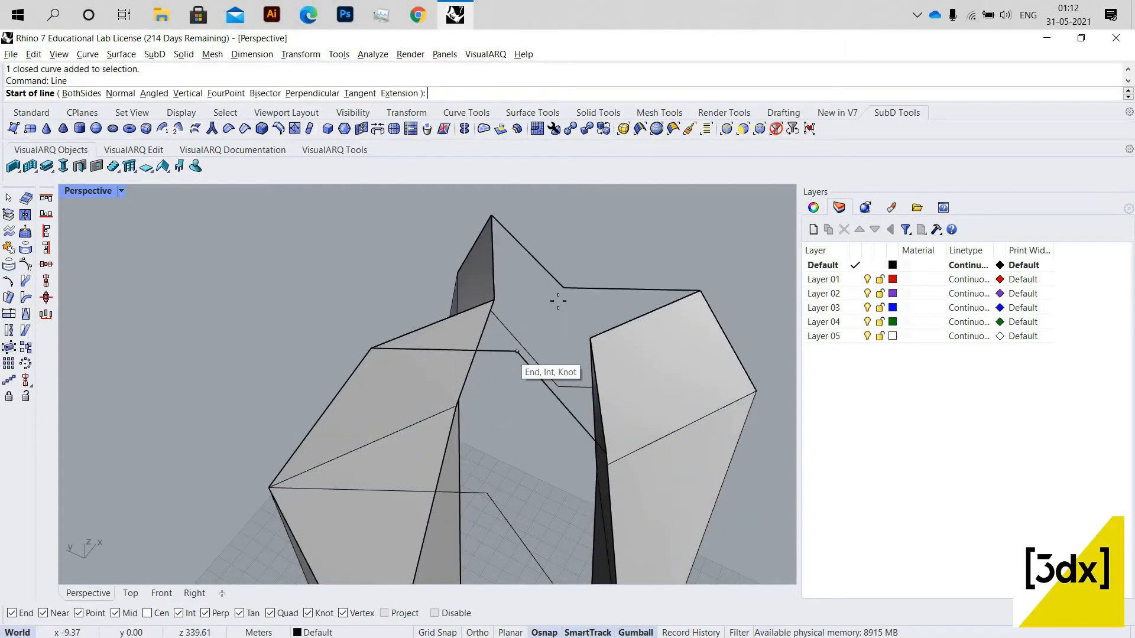
pyautogui.click(517, 351)
pyautogui.click(563, 287)
pyautogui.click(656, 363)
pyautogui.keyDown('shift'); pyautogui.click(481, 274); pyautogui.keyUp('shift')
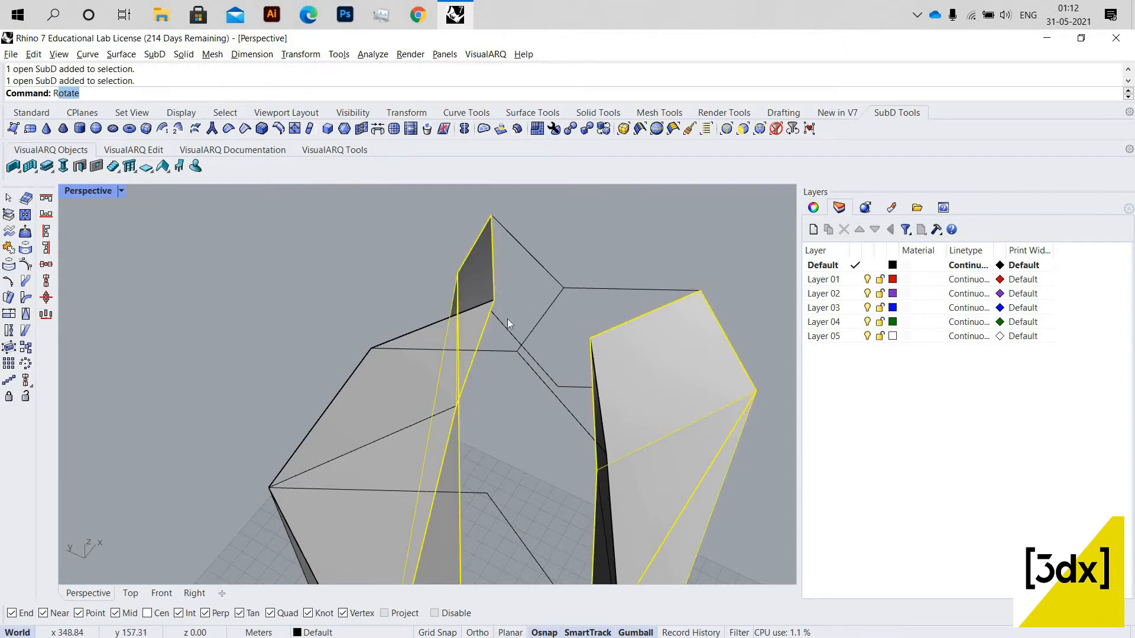
pyautogui.scroll(-5, 499, 342)
pyautogui.scroll(3, 451, 289)
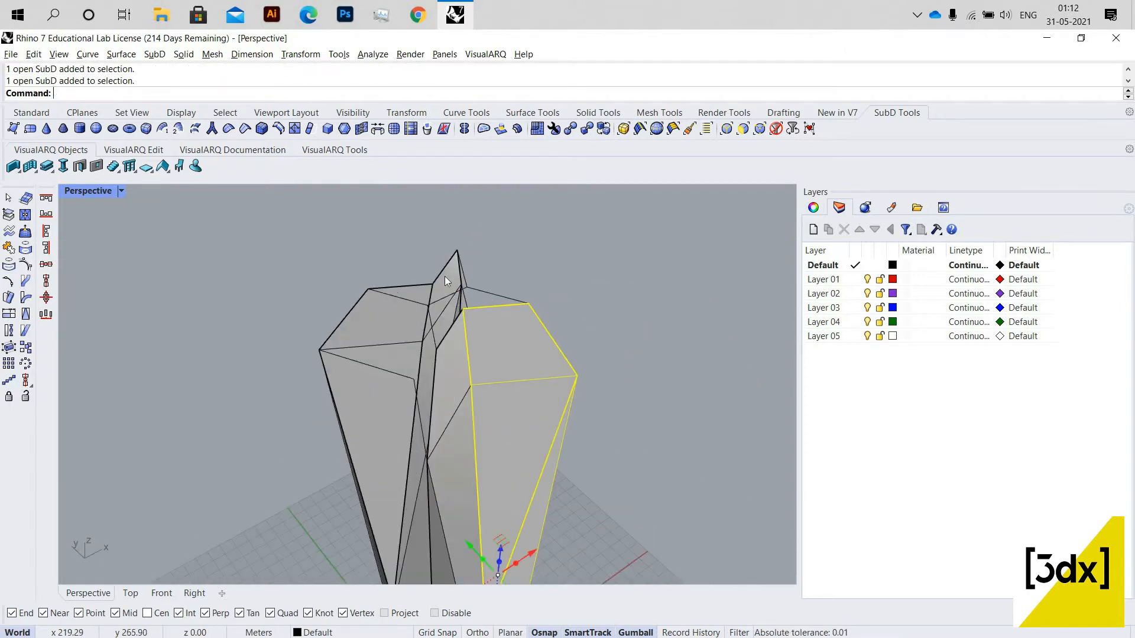
pyautogui.keyDown('shift'); pyautogui.click(421, 300); pyautogui.keyUp('shift')
pyautogui.click(312, 362)
# - Join the four SubD pieces around the tower wherever they meet, keeping the joined edges smooth
pyautogui.scroll(6, 447, 286)
pyautogui.click(448, 295)
pyautogui.keyDown('shift'); pyautogui.click(387, 378); pyautogui.keyUp('shift')
pyautogui.keyDown('shift'); pyautogui.click(538, 395); pyautogui.keyUp('shift')
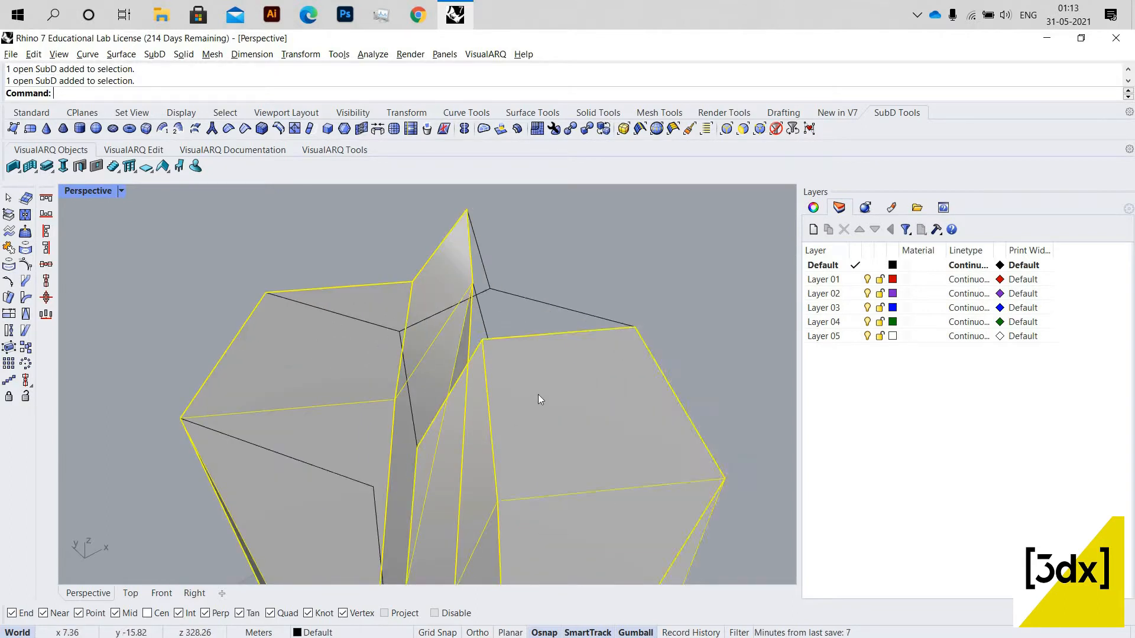
pyautogui.hotkey('ctrl', 'j')
pyautogui.press('Return')
pyautogui.scroll(-4, 577, 412)
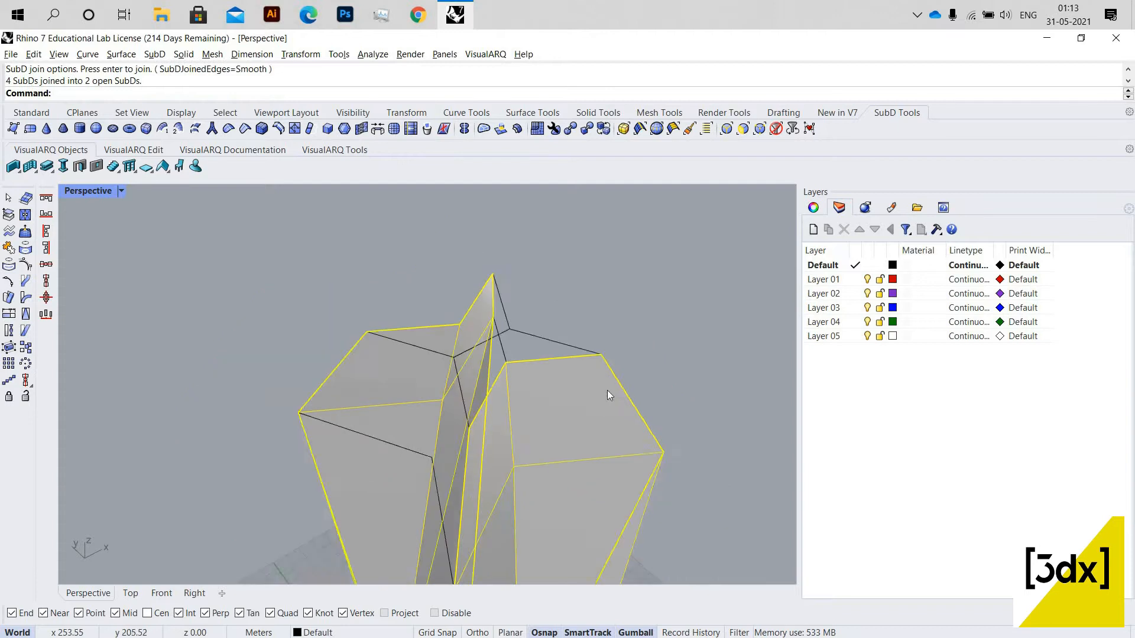
# - Rotate a copy of the two joined SubDs 90 degrees about the midpoint of the topmost star's diagonal line
pyautogui.press('Escape')
pyautogui.moveTo(608, 390); pyautogui.dragTo(644, 414, button='right')
pyautogui.scroll(-5, 644, 415)
pyautogui.scroll(5, 644, 414)
pyautogui.click(644, 415)
pyautogui.keyDown('shift'); pyautogui.click(487, 311); pyautogui.keyUp('shift')
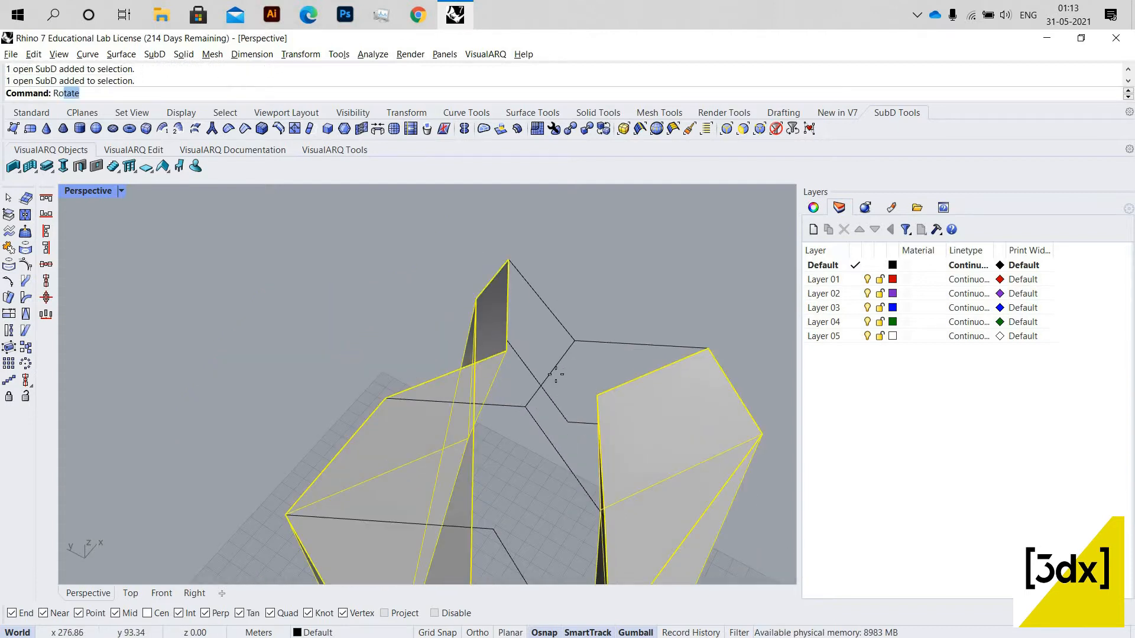
pyautogui.press('Return')
pyautogui.click(579, 340)
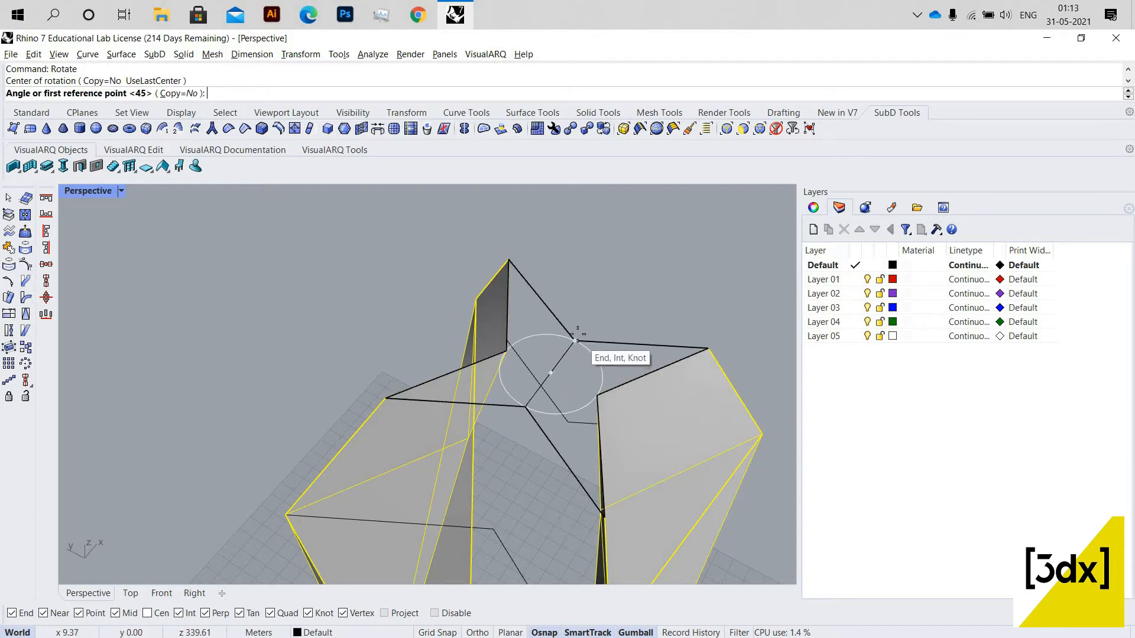
pyautogui.click(576, 340)
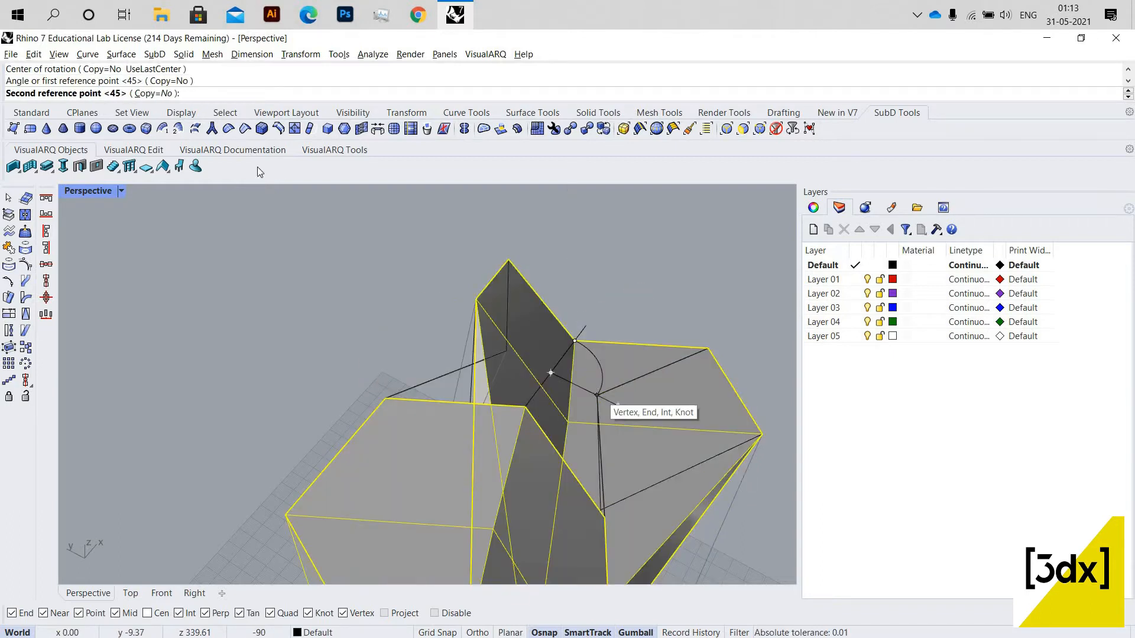
pyautogui.press('alt')
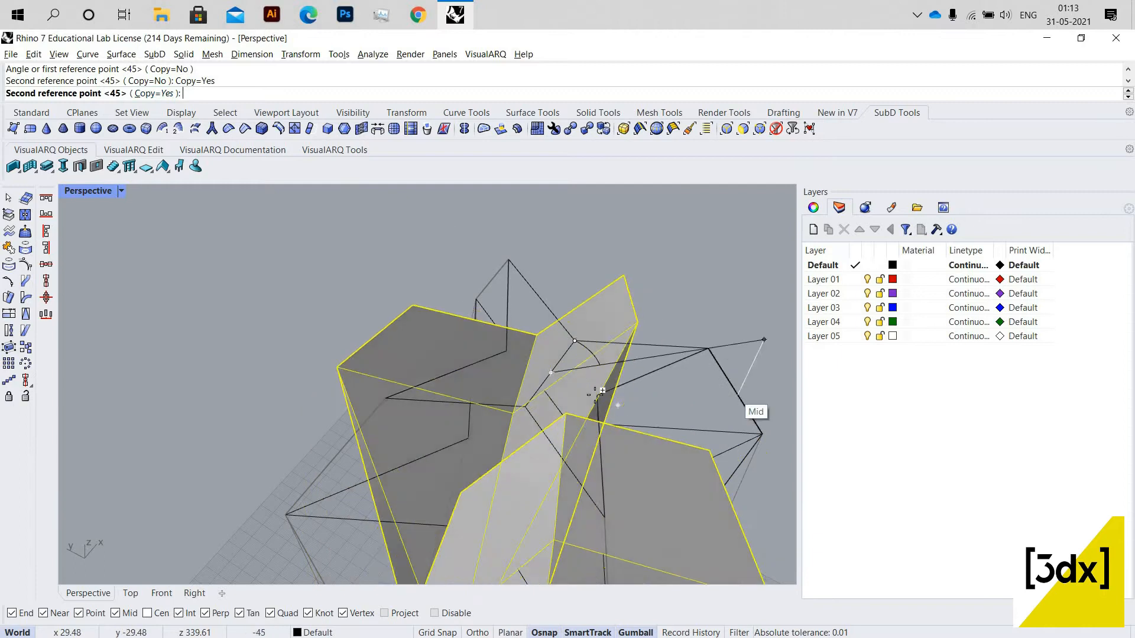
pyautogui.click(598, 395)
pyautogui.scroll(-10, 490, 358)
pyautogui.press('Return')
pyautogui.scroll(3, 501, 345)
pyautogui.moveTo(501, 345); pyautogui.dragTo(509, 372, button='right')
pyautogui.click(509, 371)
pyautogui.scroll(-5, 474, 328)
pyautogui.moveTo(474, 328); pyautogui.dragTo(445, 326, button='right')
pyautogui.scroll(6, 445, 326)
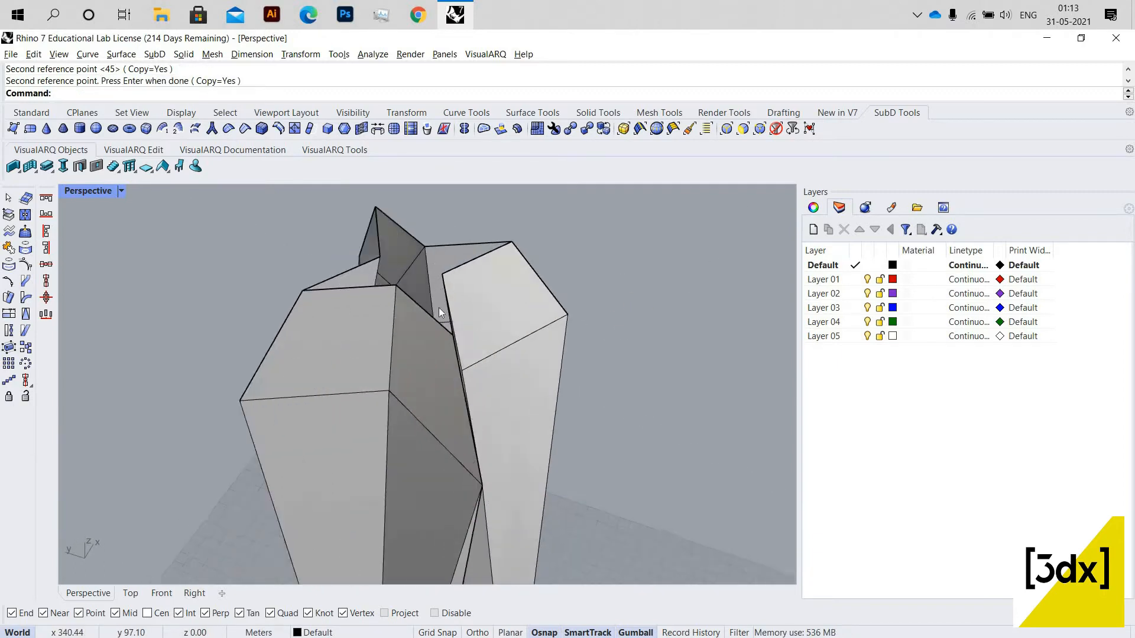
pyautogui.click(355, 277)
pyautogui.keyDown('shift'); pyautogui.click(269, 254); pyautogui.keyUp('shift')
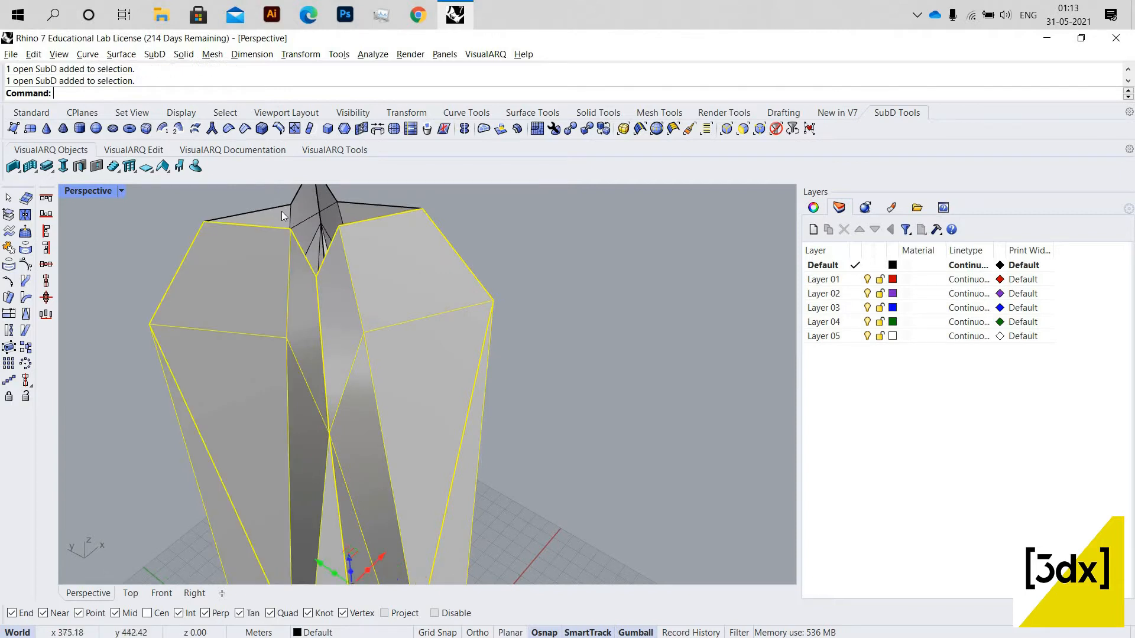
pyautogui.keyDown('shift'); pyautogui.click(353, 206); pyautogui.keyUp('shift')
pyautogui.scroll(-3, 403, 296)
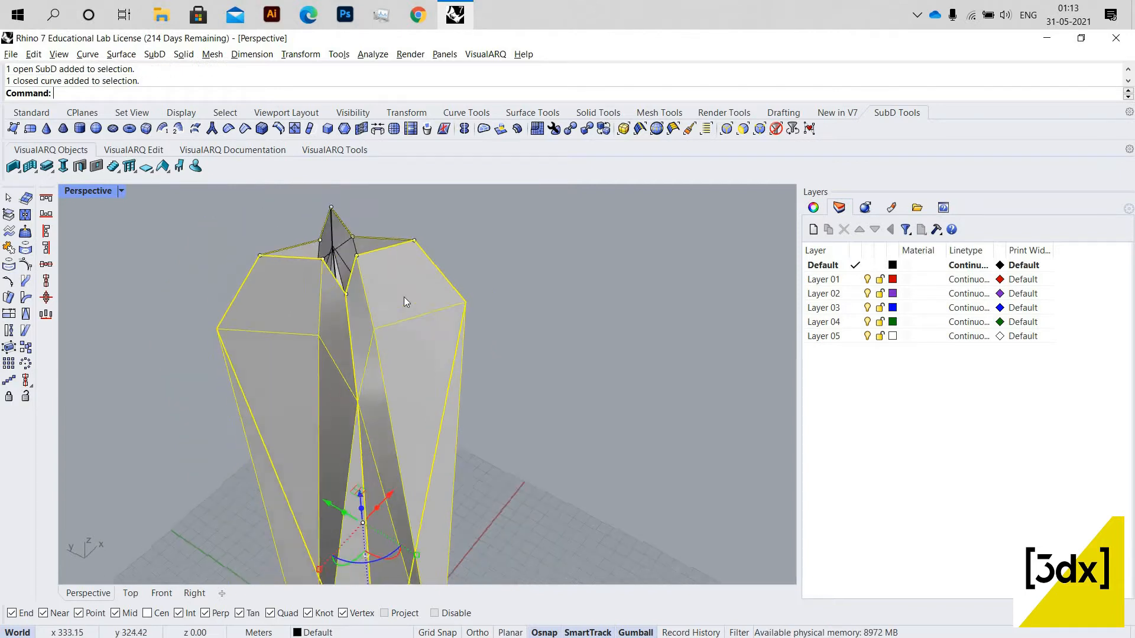
pyautogui.moveTo(403, 297); pyautogui.dragTo(348, 348, button='right')
pyautogui.scroll(5, 345, 350)
pyautogui.press('Escape')
# - Join the four tower SubDs into a single open SubD with smooth joined edges
pyautogui.click(370, 331)
pyautogui.keyDown('shift'); pyautogui.click(323, 359); pyautogui.keyUp('shift')
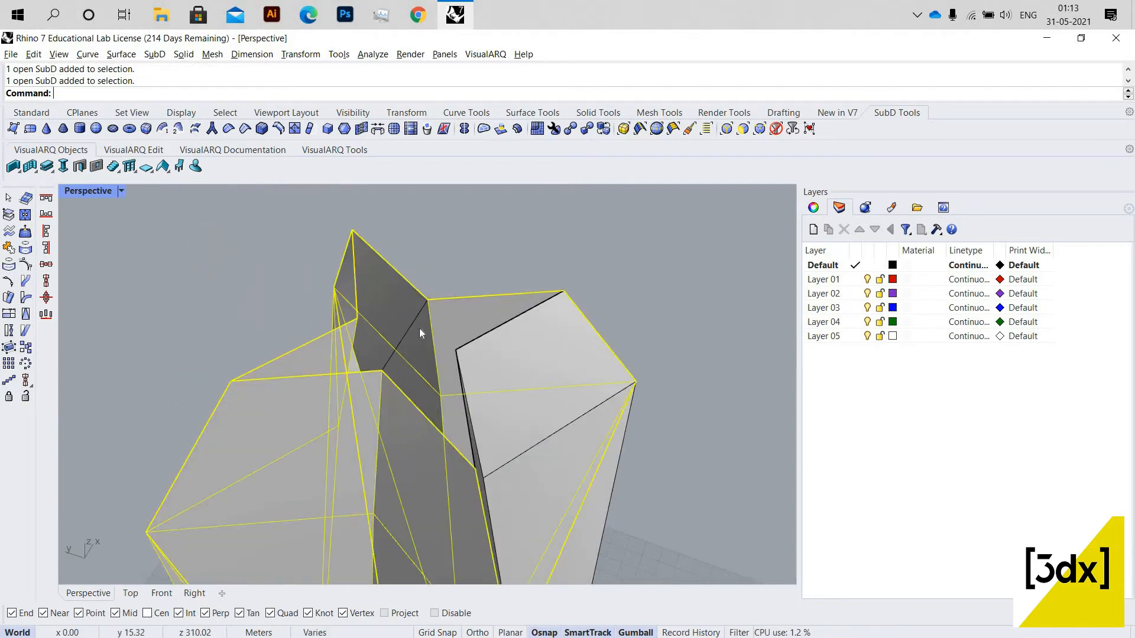
pyautogui.scroll(-8, 403, 402)
pyautogui.hotkey('ctrl', 'j')
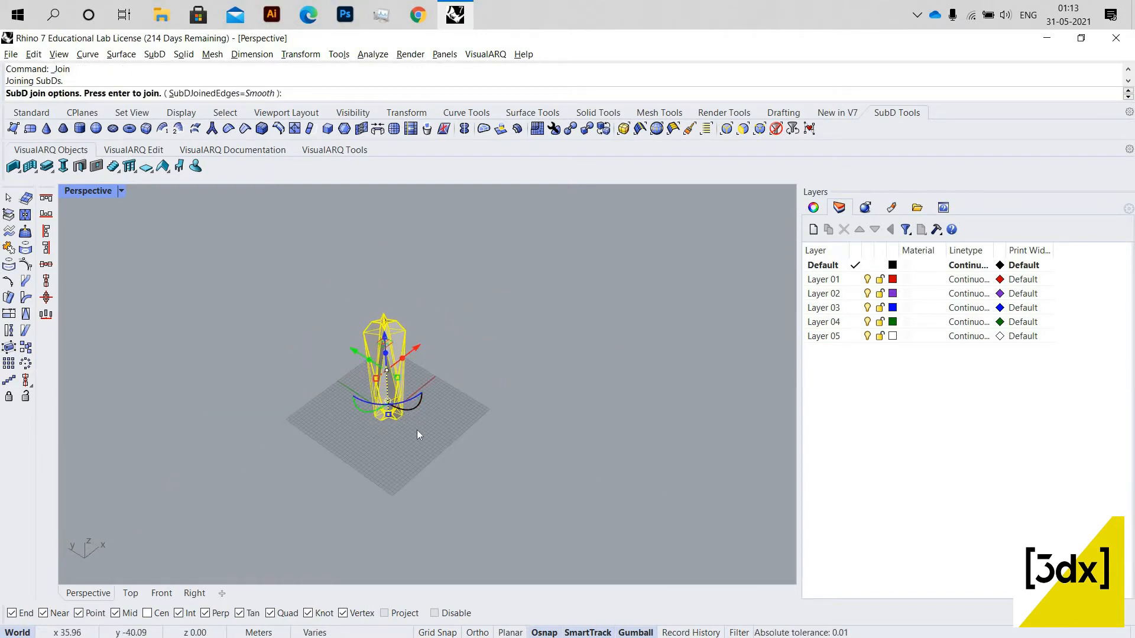
pyautogui.press('Return')
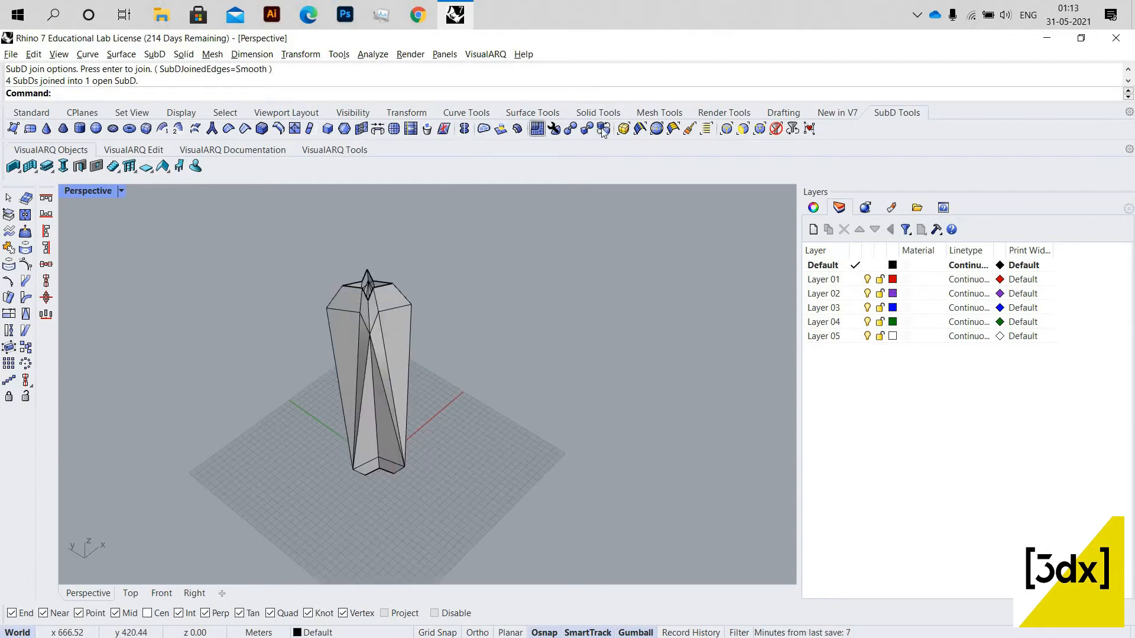
# - Switch the tower's SubD display to smooth and hide all the curves
pyautogui.press('Tab')
pyautogui.moveTo(481, 291); pyautogui.dragTo(417, 117, button='right')
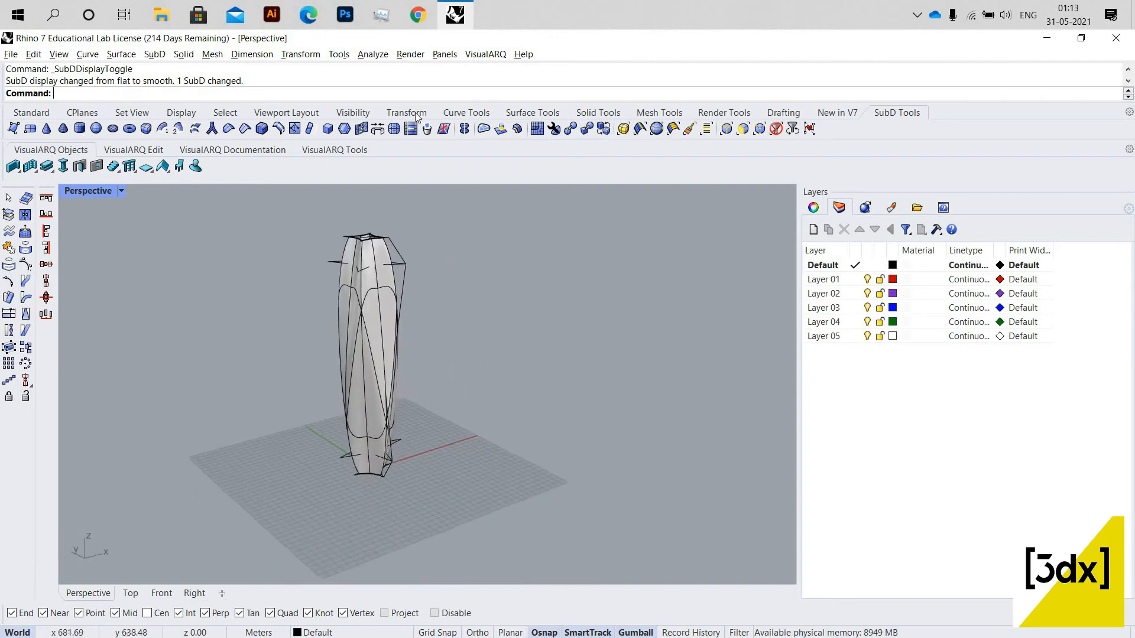
pyautogui.click(244, 112)
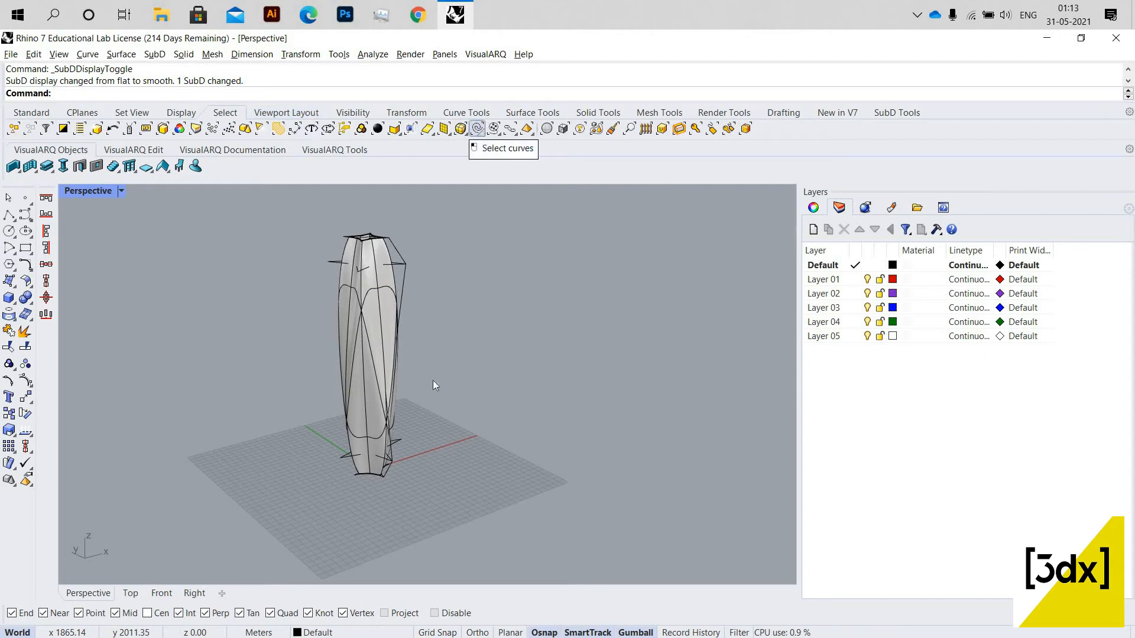
pyautogui.click(477, 129)
pyautogui.middleClick(395, 347)
pyautogui.click(382, 342)
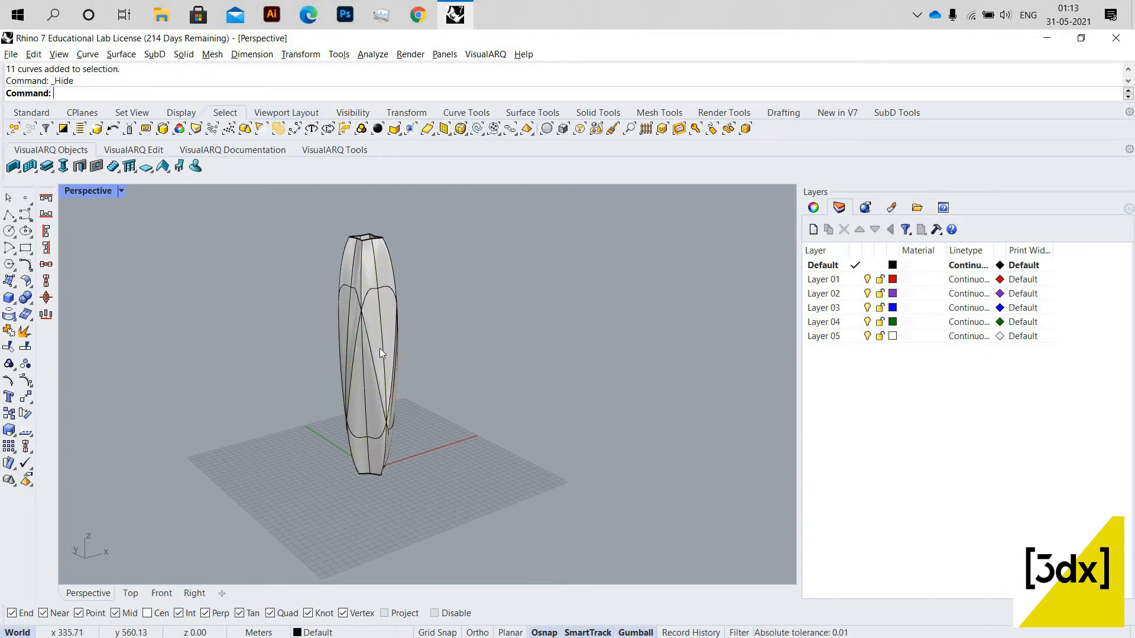
# - Start CageEdit on the tower with a World bounding box, four points and degree 3 in X, Y and Z, editing globally
pyautogui.scroll(-4, 379, 349)
pyautogui.scroll(6, 426, 363)
pyautogui.moveTo(427, 364); pyautogui.dragTo(430, 378, button='right')
pyautogui.hotkey('ctrl', 'a')
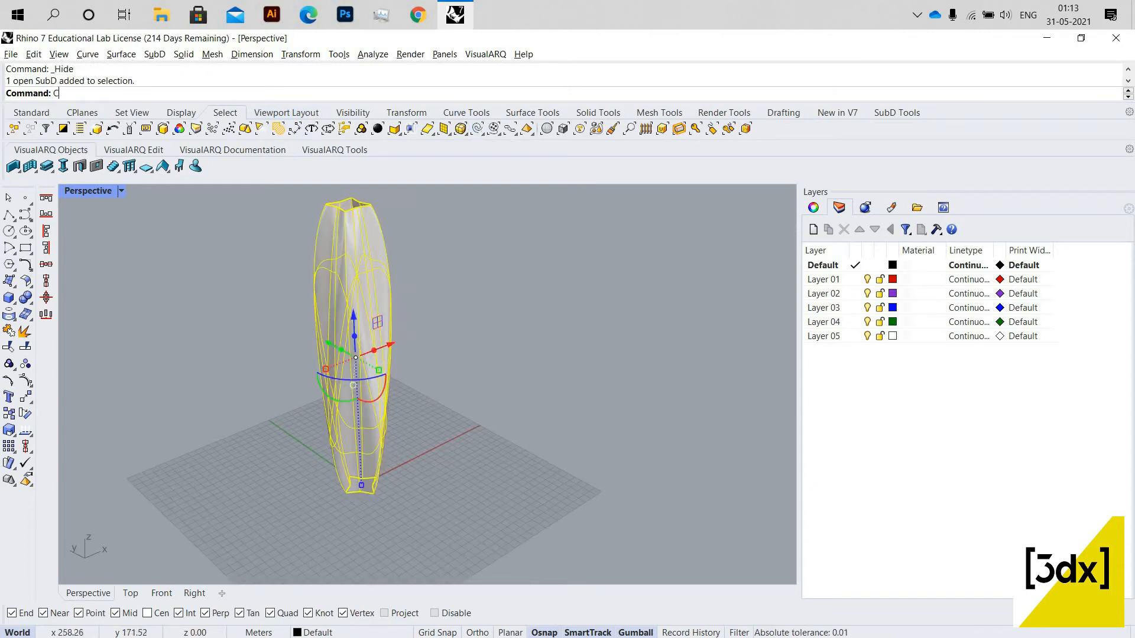
pyautogui.press('Return')
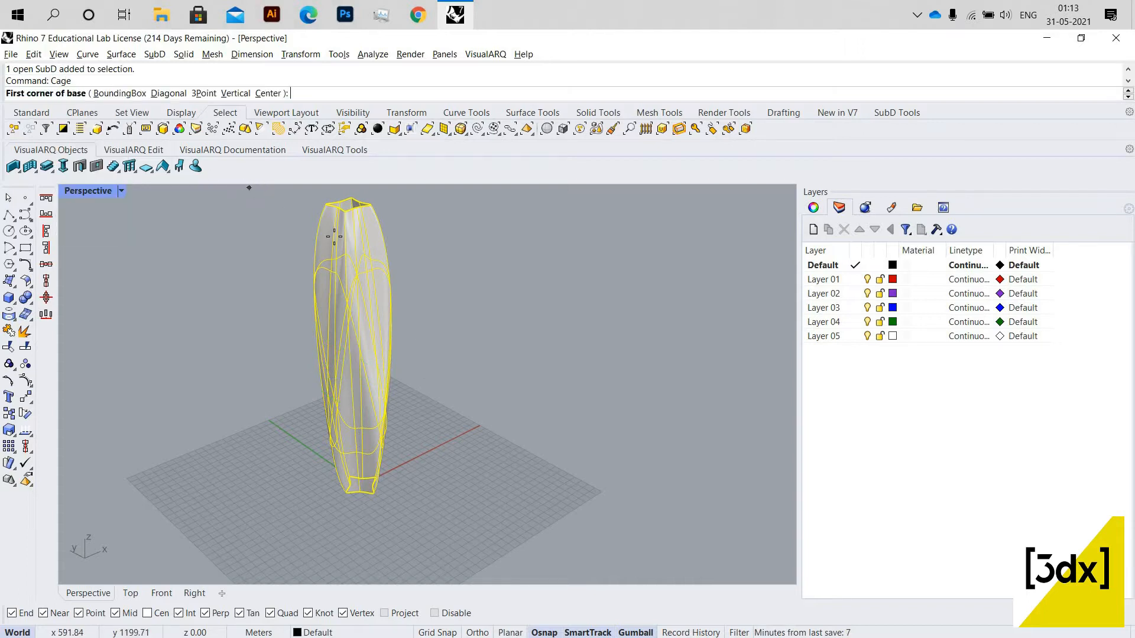
pyautogui.press('Return')
pyautogui.write('CageEdit')
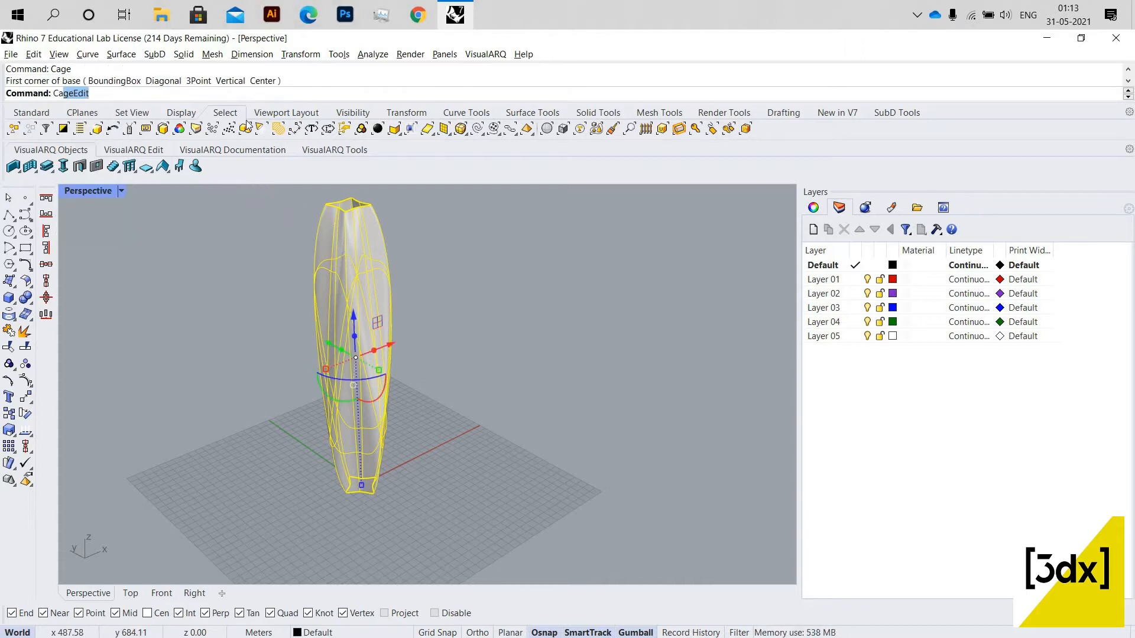
pyautogui.press('Return')
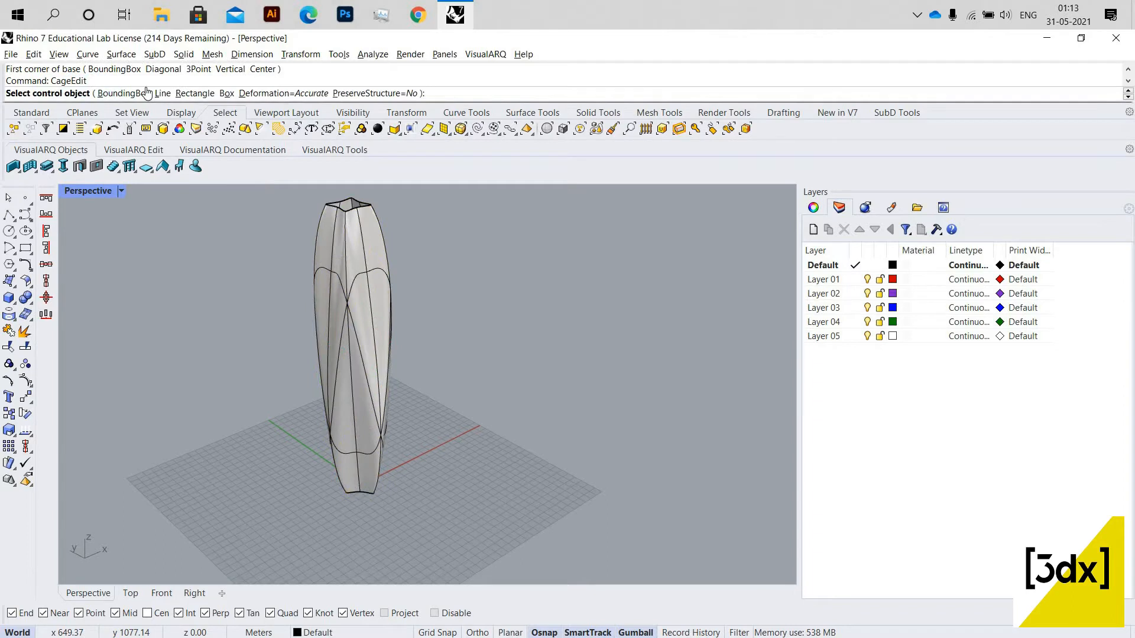
pyautogui.click(149, 95)
pyautogui.press('Return')
pyautogui.press('Return')
pyautogui.press('Return')
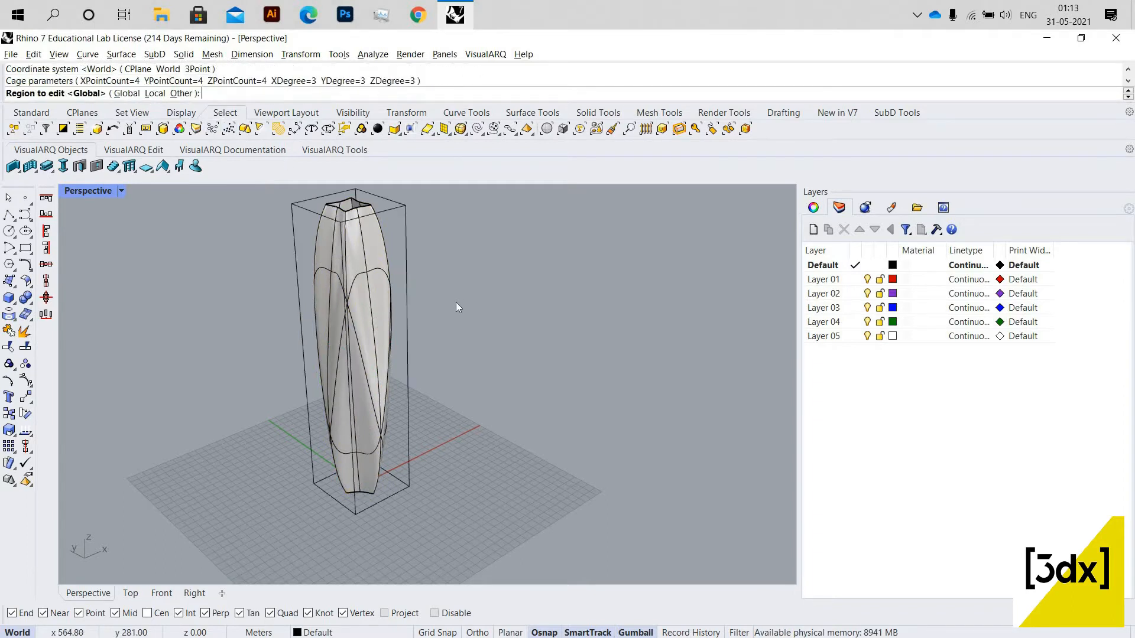
# - Scale the upper-middle level of cage points by 1.5 along the Y axis
pyautogui.scroll(-8, 419, 290)
pyautogui.moveTo(421, 291); pyautogui.dragTo(524, 323, button='right')
pyautogui.scroll(7, 476, 317)
pyautogui.moveTo(612, 274); pyautogui.dragTo(335, 342)
pyautogui.scroll(5, 428, 319)
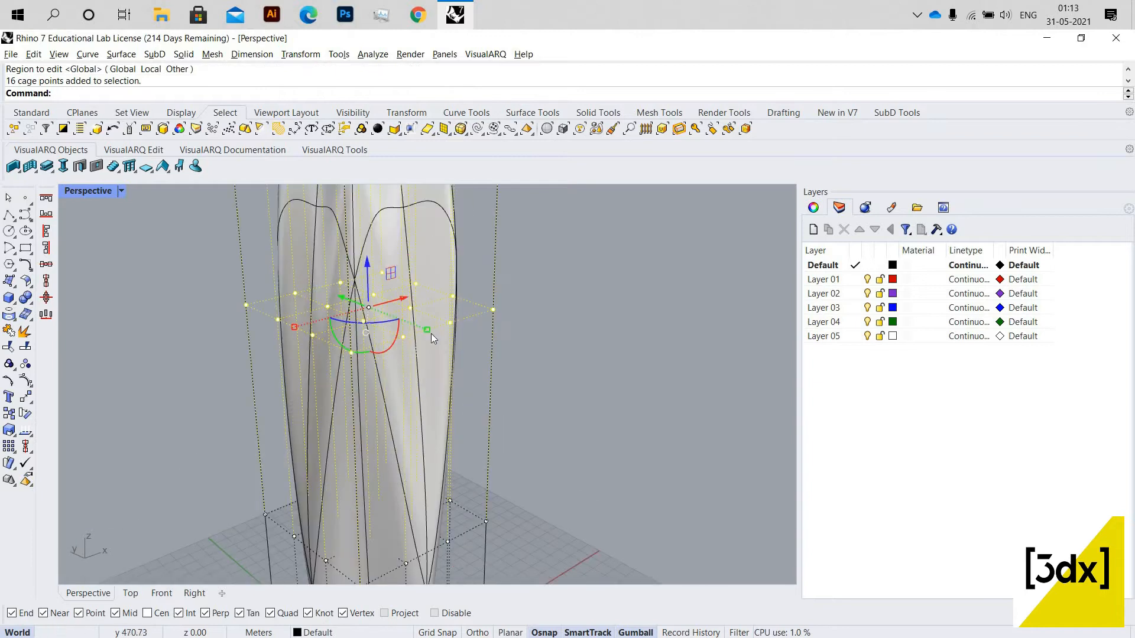
pyautogui.click(427, 329)
pyautogui.write('1.5')
pyautogui.press('Return')
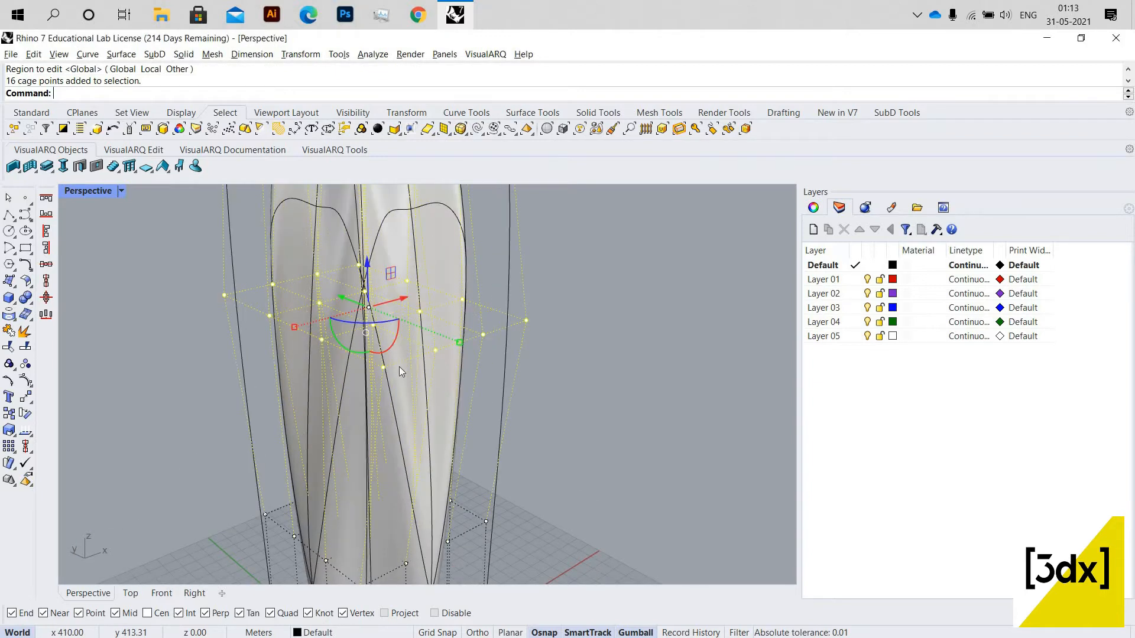
# - Scale the lower-middle level of cage points by 1.2 along the Y axis
pyautogui.scroll(-8, 399, 366)
pyautogui.scroll(5, 399, 365)
pyautogui.moveTo(239, 331); pyautogui.dragTo(652, 417)
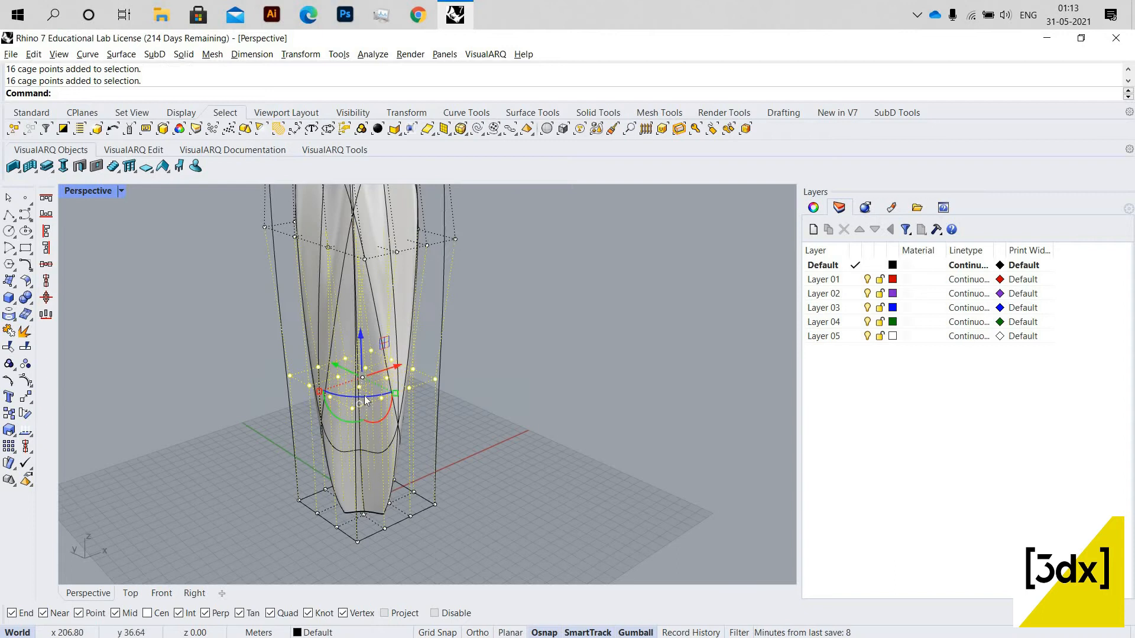
pyautogui.scroll(3, 379, 390)
pyautogui.click(378, 389)
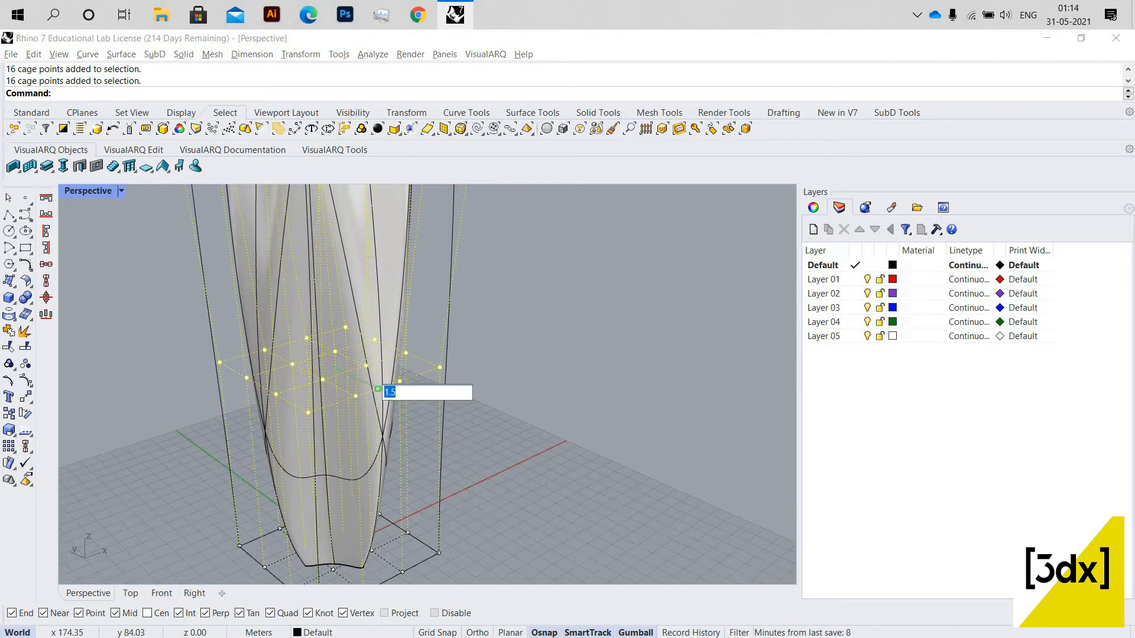
pyautogui.write('1.2')
pyautogui.press('Return')
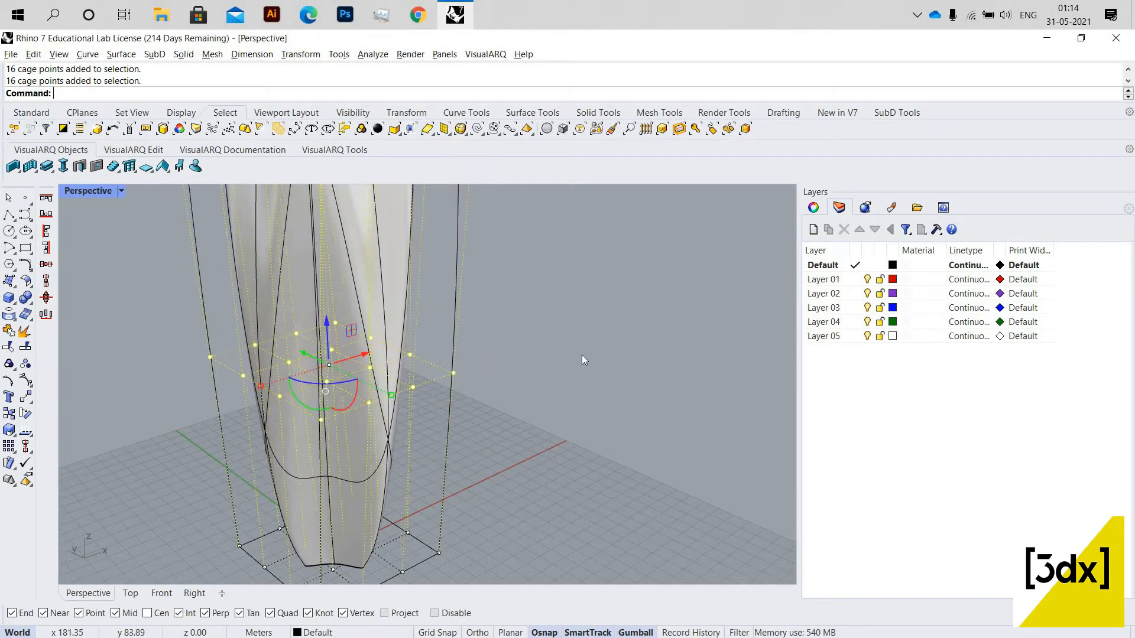
# - Delete the control cage around the tower
pyautogui.scroll(-8, 582, 354)
pyautogui.moveTo(564, 347); pyautogui.dragTo(452, 219, button='right')
pyautogui.click(499, 249)
pyautogui.press('Delete')
# - Try to offset the tower SubD as a solid by 0.2 m with all offset directions flipped outward, and undo it
pyautogui.scroll(2, 449, 289)
pyautogui.moveTo(449, 296)
pyautogui.mouseDown(button='right')
pyautogui.moveTo(475, 382)
pyautogui.moveTo(459, 279)
pyautogui.moveTo(416, 299)
pyautogui.moveTo(423, 258)
pyautogui.moveTo(453, 289)
pyautogui.mouseUp(button='right')
pyautogui.scroll(-5, 469, 355)
pyautogui.scroll(6, 419, 289)
pyautogui.scroll(-1, 421, 287)
pyautogui.scroll(3, 423, 257)
pyautogui.click(451, 288)
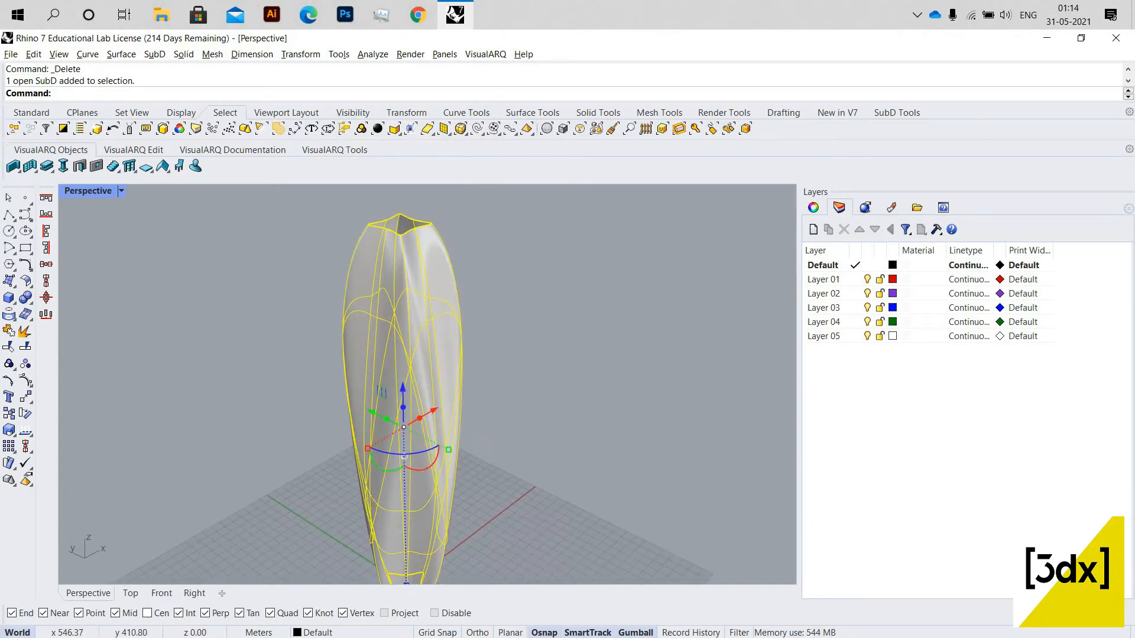
pyautogui.press('Return')
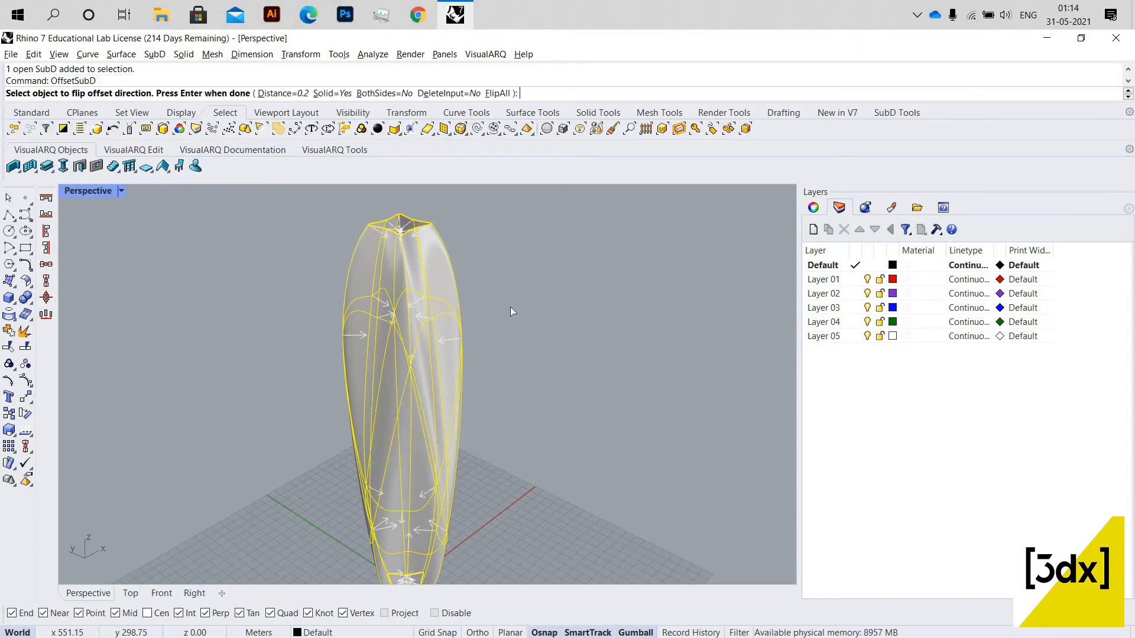
pyautogui.write('f')
pyautogui.press('Return')
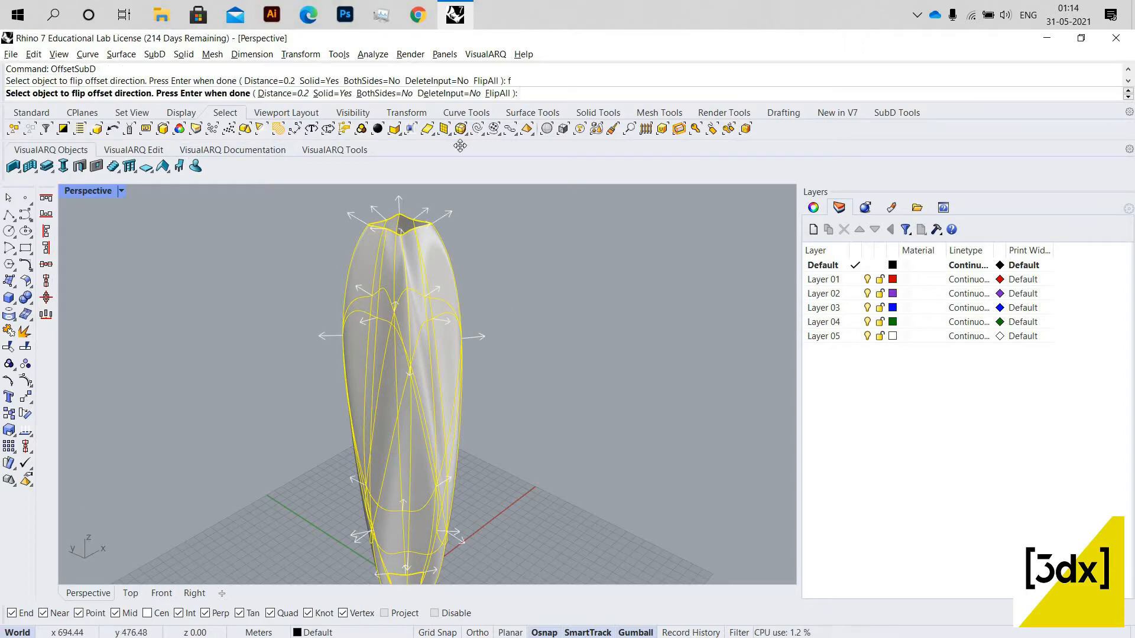
pyautogui.press('Return')
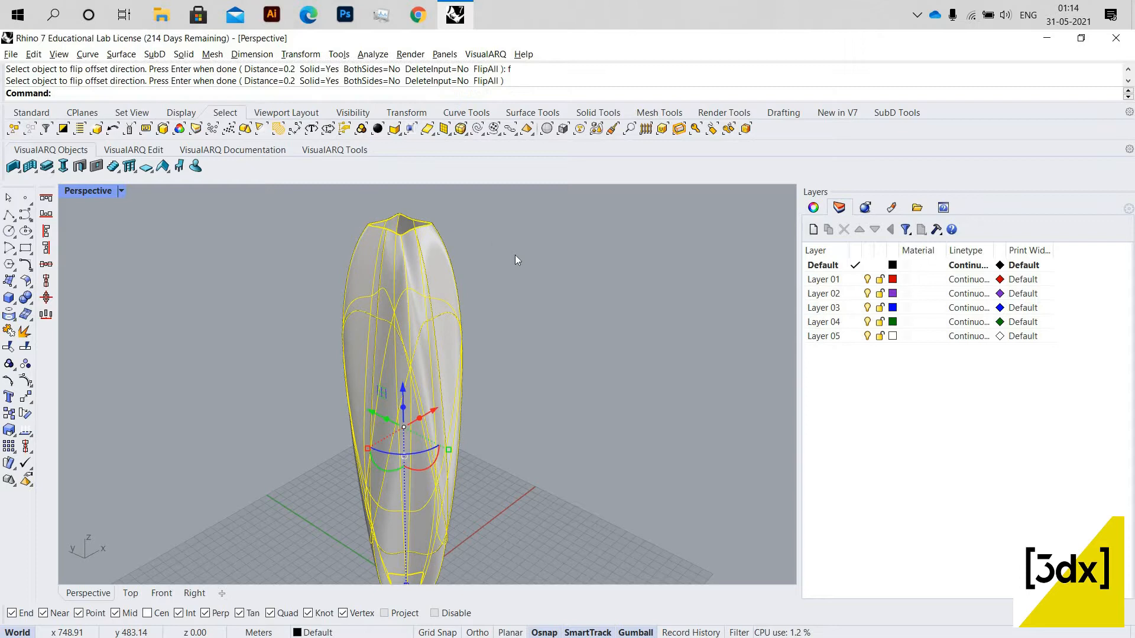
pyautogui.hotkey('ctrl', 'z')
# - Try a solid SubD offset of the tower with distance 3 m and flipped outward, and undo the result
pyautogui.press('Return')
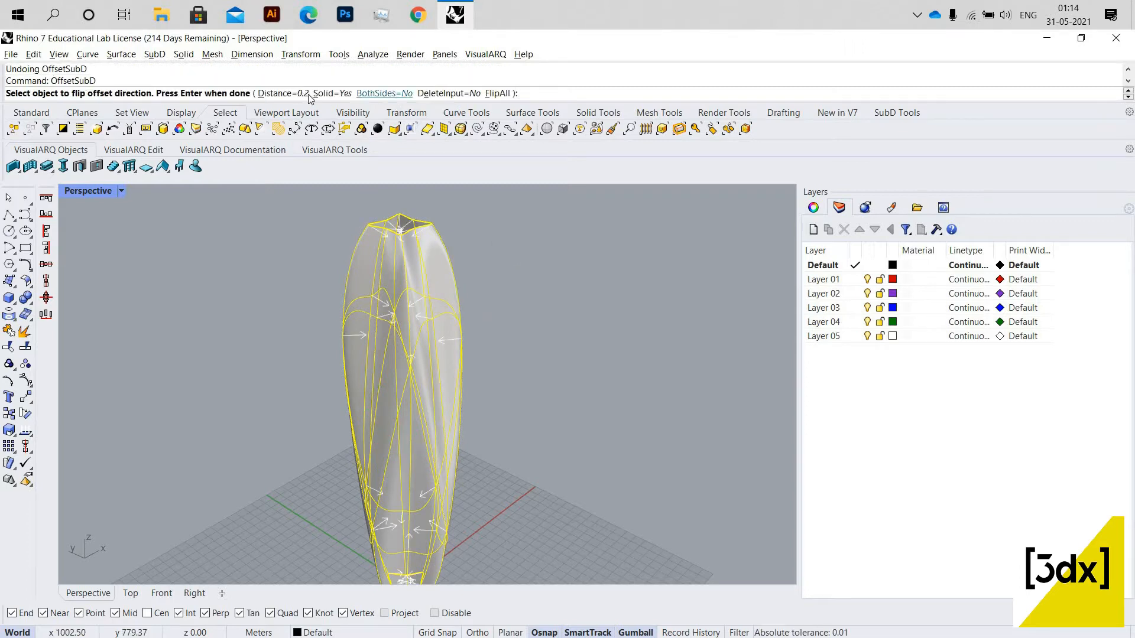
pyautogui.click(305, 94)
pyautogui.write('3')
pyautogui.press('Return')
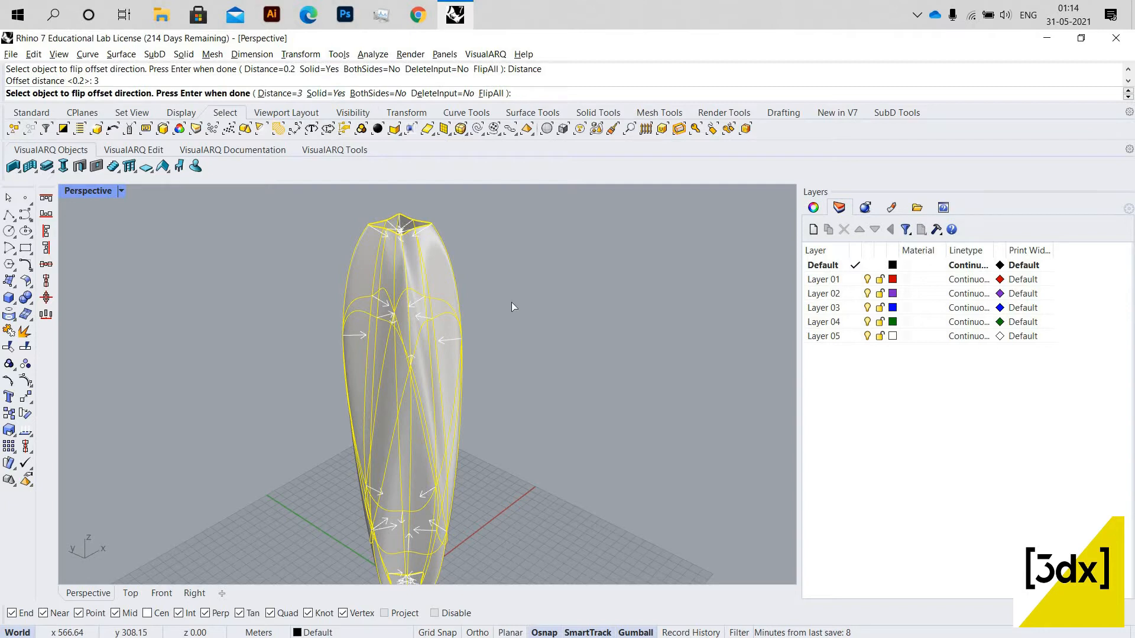
pyautogui.write('f')
pyautogui.press('Return')
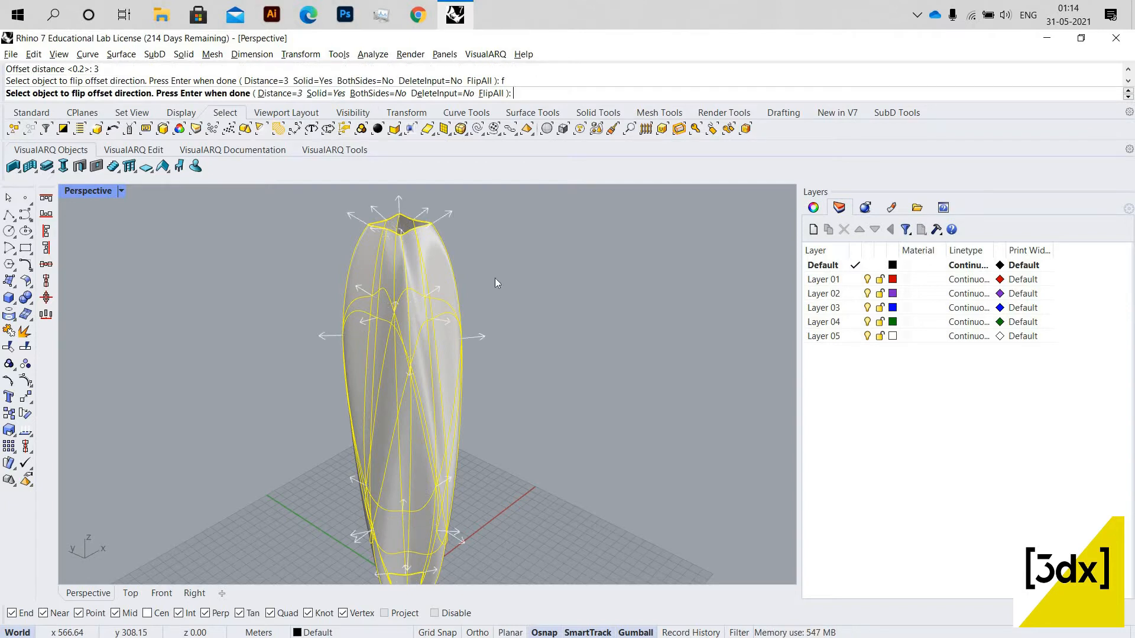
pyautogui.press('Return')
pyautogui.scroll(8, 434, 230)
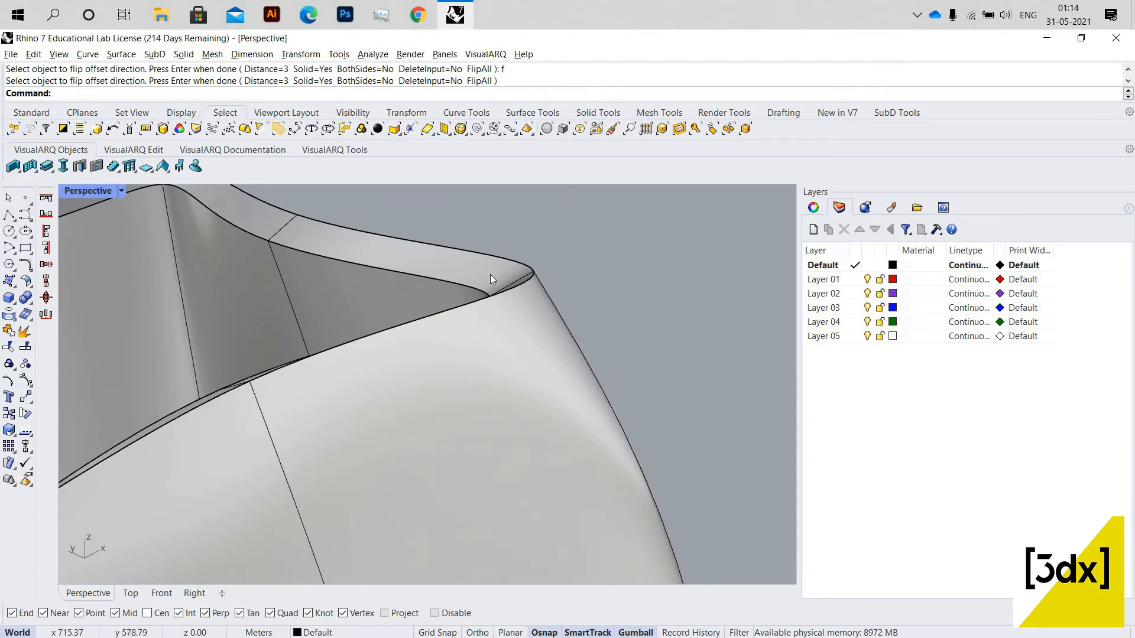
pyautogui.hotkey('ctrl', 'z')
# - Offset the tower SubD by 3 m with all directions flipped outward, Solid set to No and the input kept
pyautogui.scroll(-6, 485, 367)
pyautogui.scroll(6, 484, 367)
pyautogui.click(484, 367)
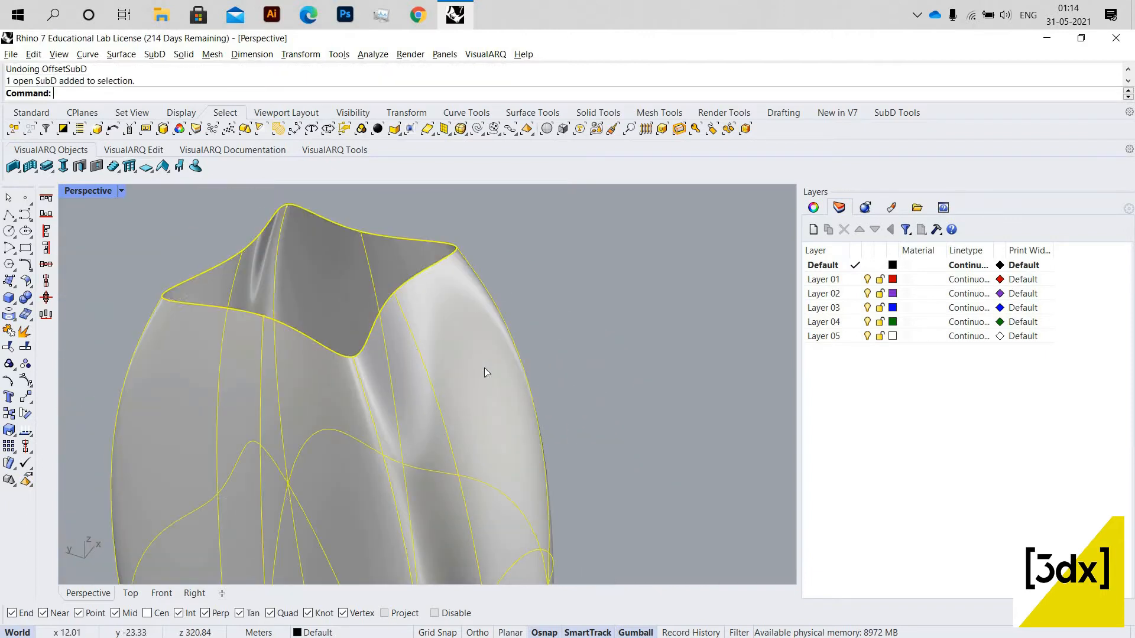
pyautogui.press('Return')
pyautogui.write('f')
pyautogui.press('Return')
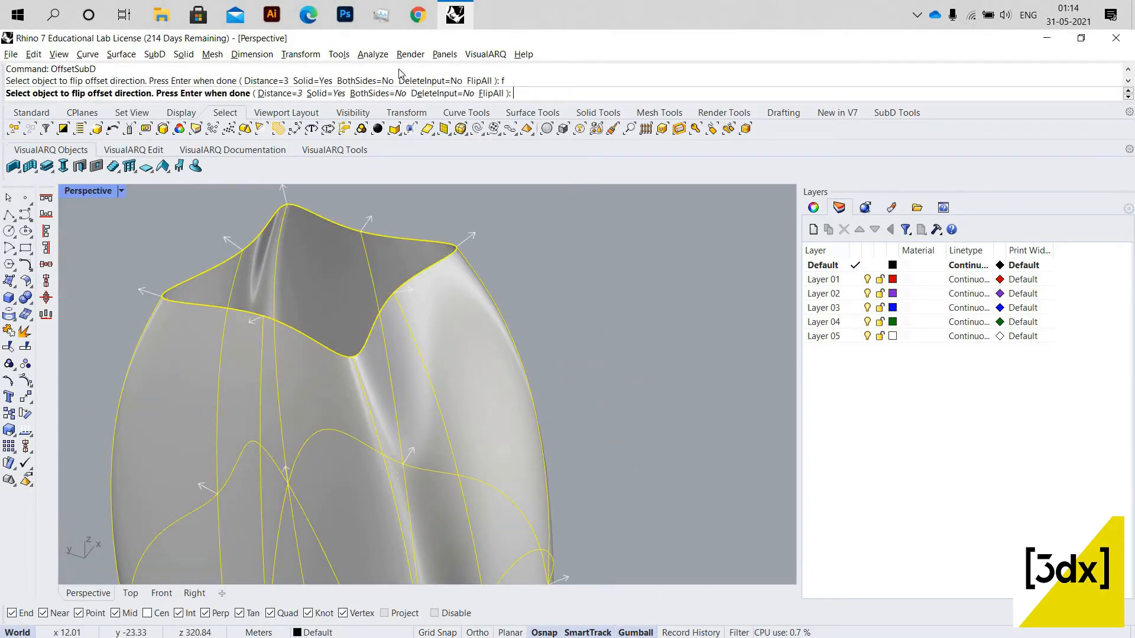
pyautogui.press('Return')
pyautogui.press('Escape')
pyautogui.scroll(4, 449, 248)
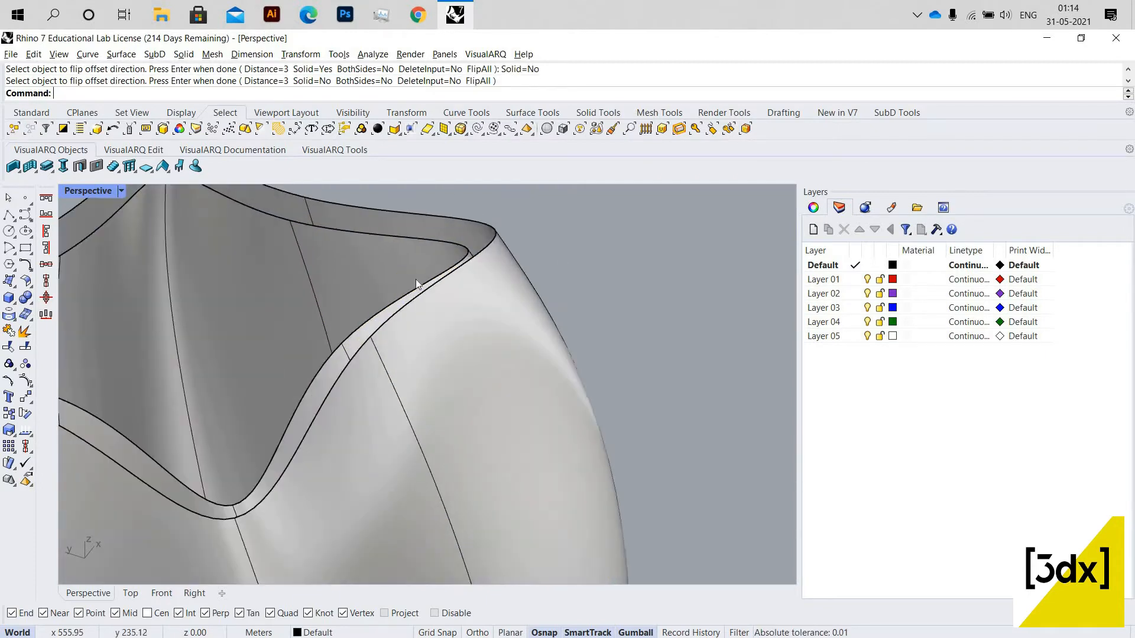
# - Examine the separate inner and outer shells at the tower's open rim and along its full height
pyautogui.click(398, 290)
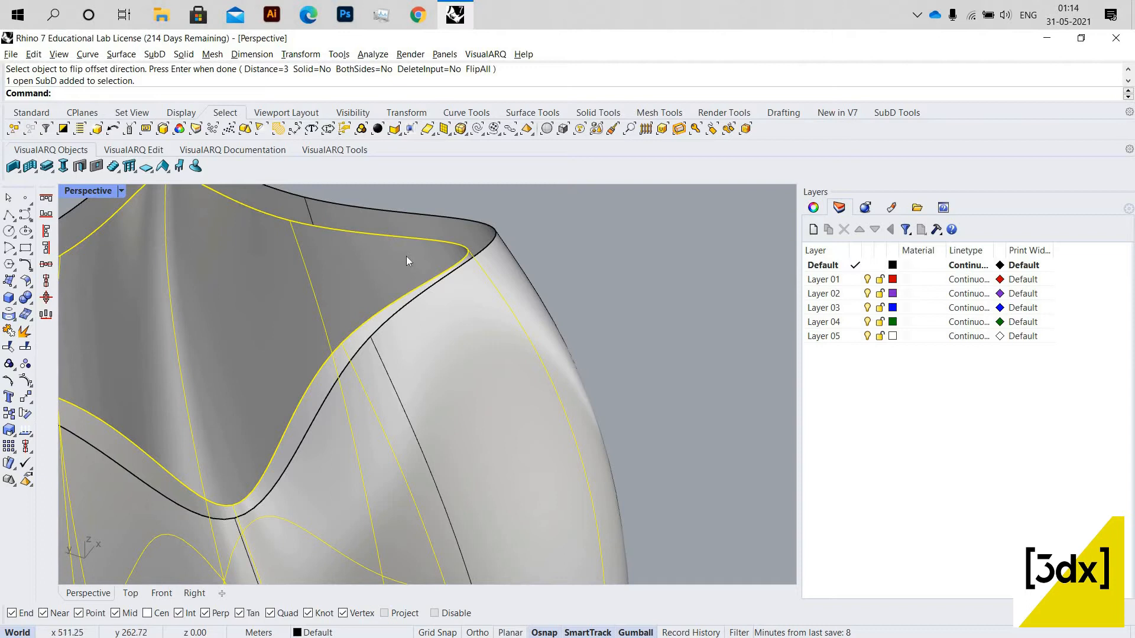
pyautogui.scroll(-5, 463, 243)
pyautogui.scroll(4, 453, 243)
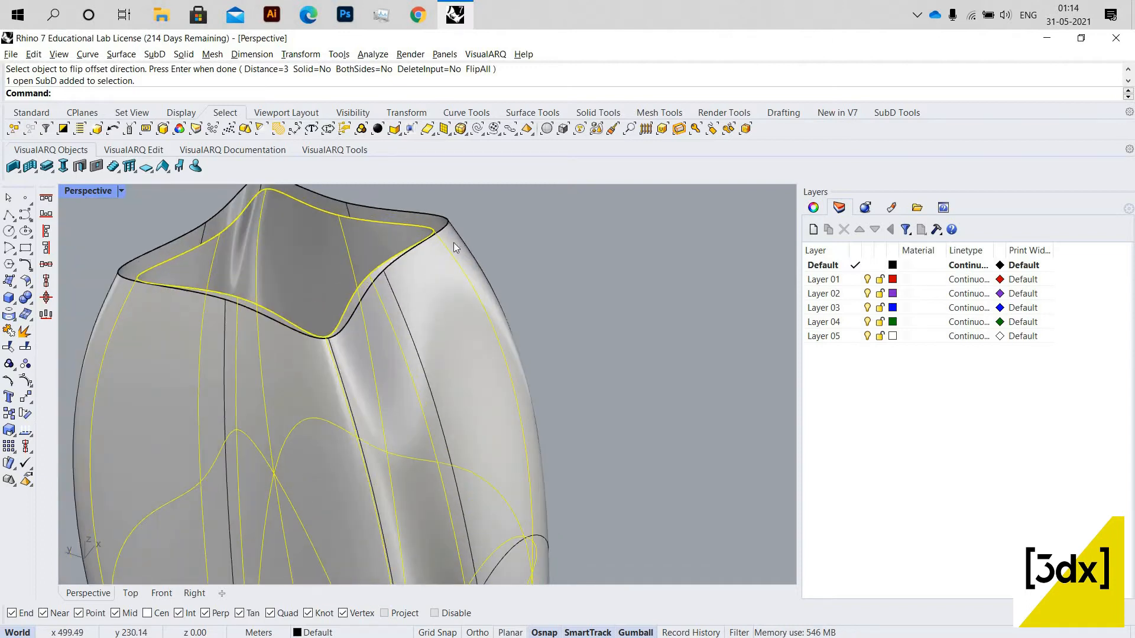
pyautogui.scroll(-4, 458, 243)
pyautogui.press('Escape')
pyautogui.moveTo(366, 257); pyautogui.dragTo(466, 240, button='right')
pyautogui.scroll(-4, 464, 240)
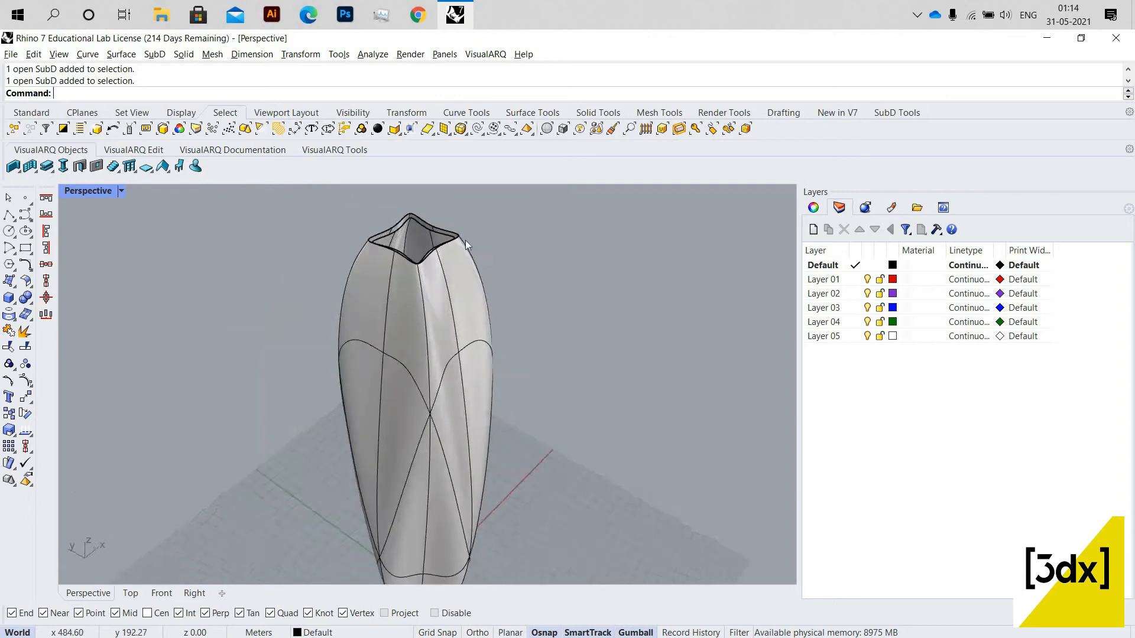
pyautogui.scroll(4, 463, 236)
pyautogui.click(470, 245)
pyautogui.scroll(-4, 459, 236)
pyautogui.scroll(4, 461, 249)
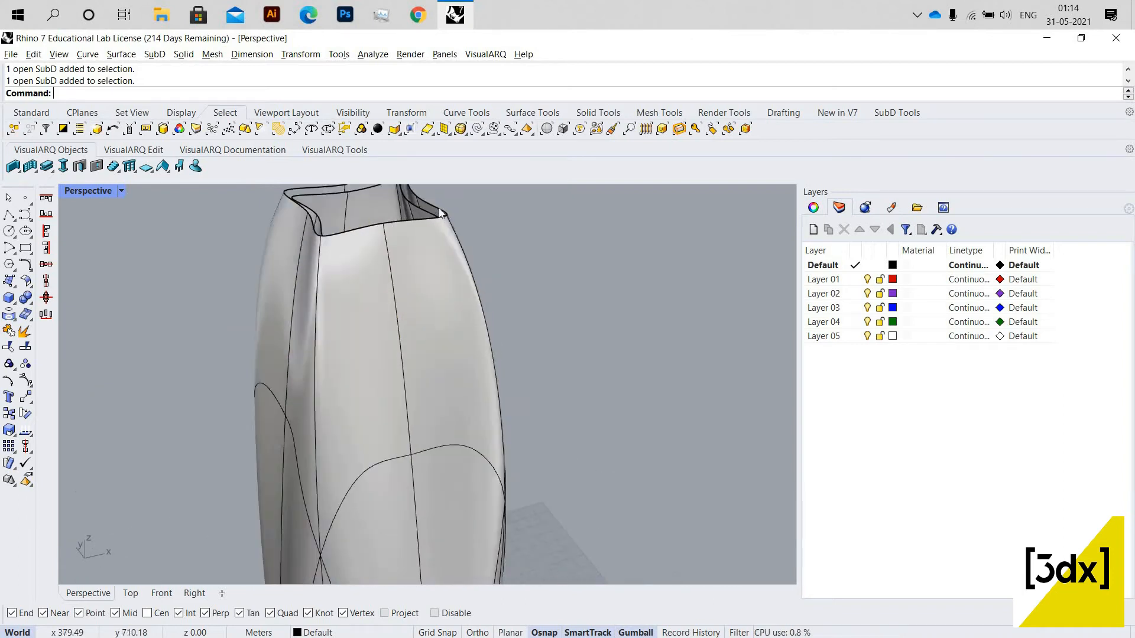
pyautogui.scroll(-4, 578, 310)
pyautogui.moveTo(577, 310); pyautogui.dragTo(416, 201, button='right')
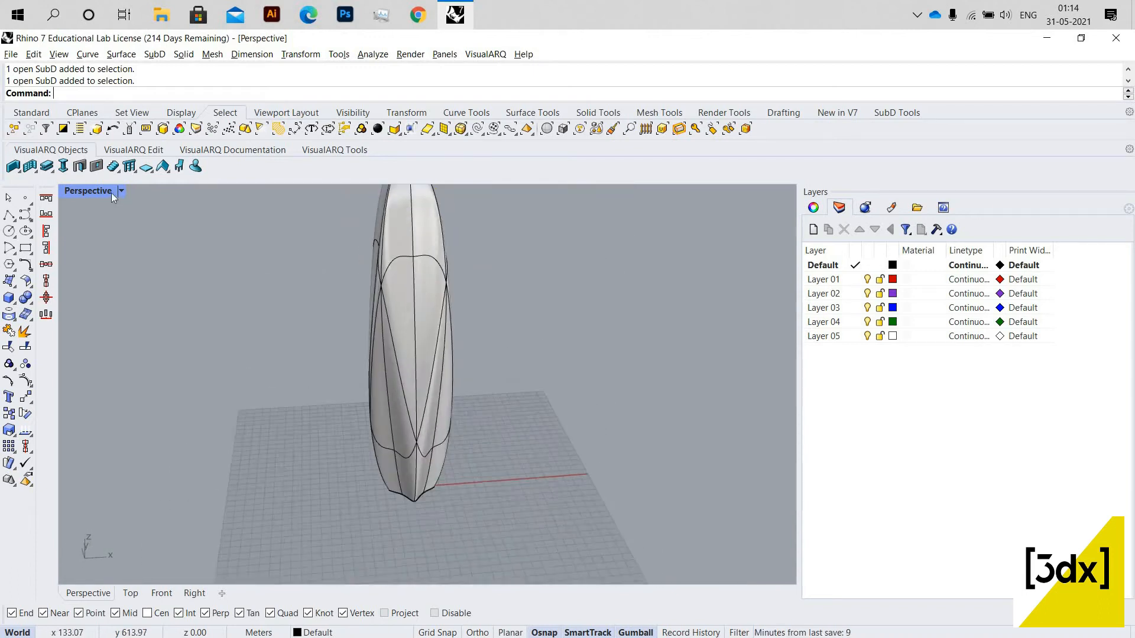
# - Show the four-viewport layout, fit the whole tower in the Front view and maximize that view
pyautogui.doubleClick(101, 190)
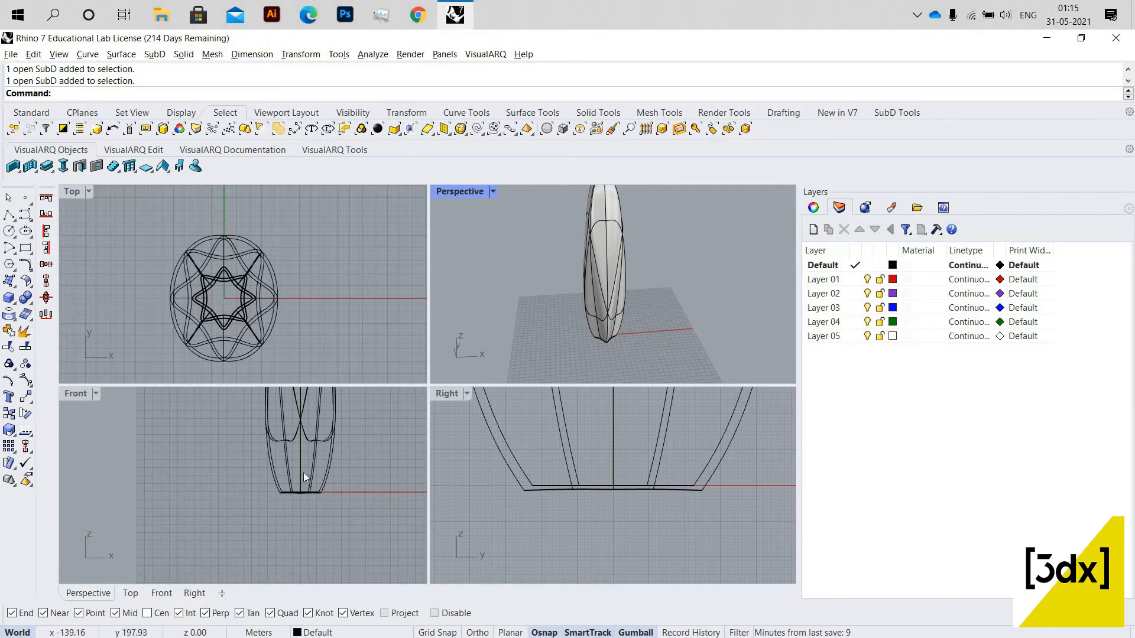
pyautogui.scroll(-5, 303, 473)
pyautogui.scroll(3, 318, 466)
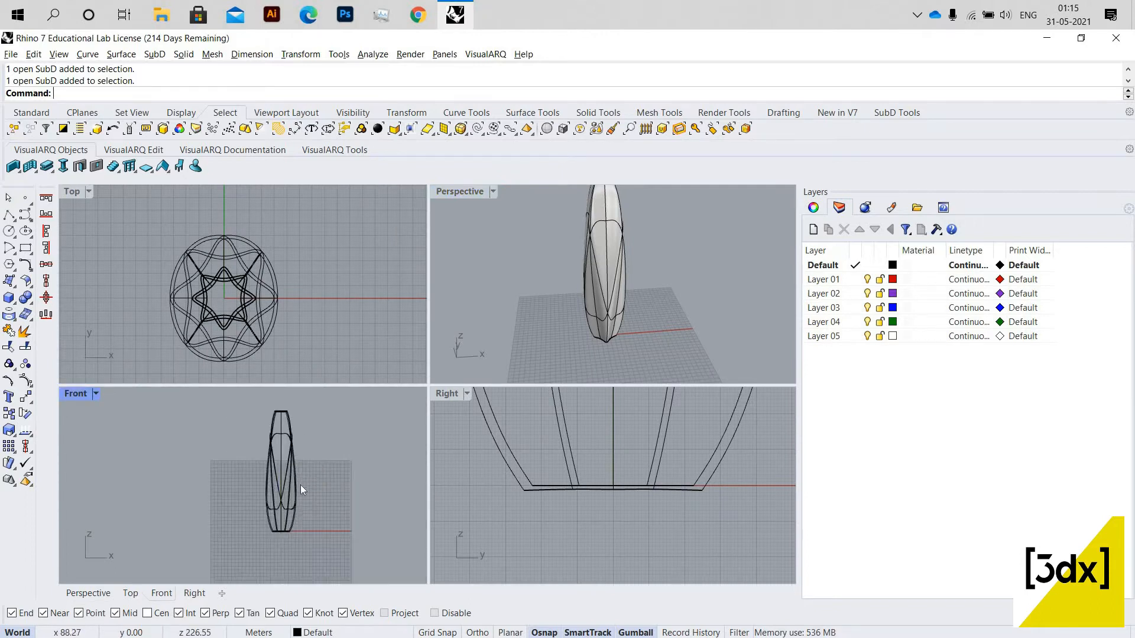
pyautogui.scroll(-2, 299, 473)
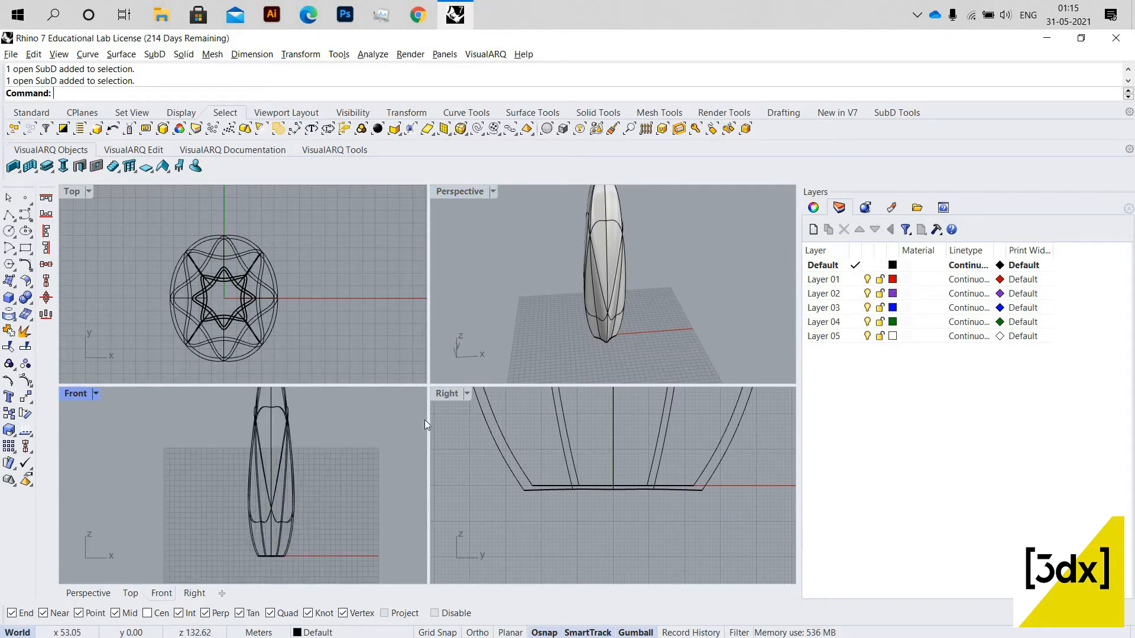
pyautogui.click(598, 216)
pyautogui.press('Escape')
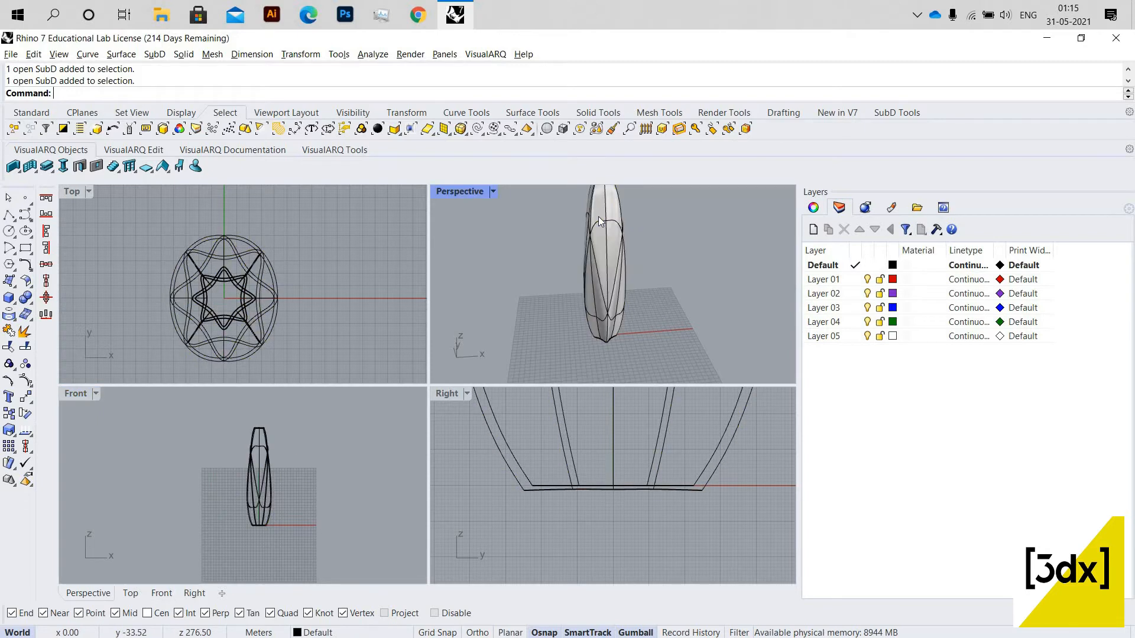
pyautogui.click(598, 215)
pyautogui.press('Escape')
pyautogui.doubleClick(74, 394)
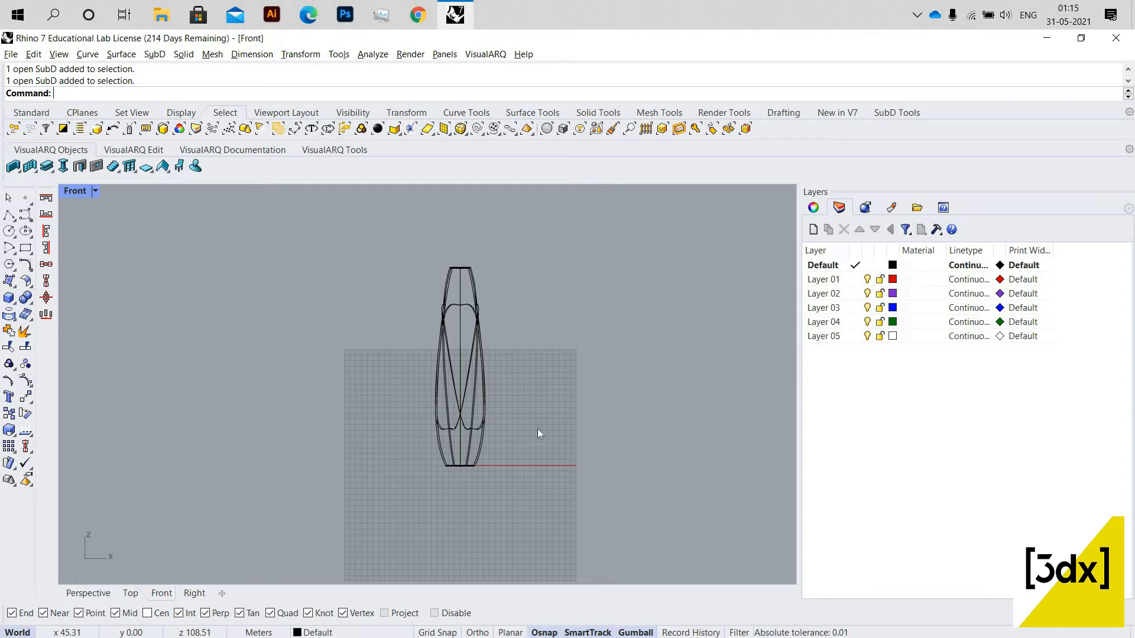
# - Draw a vertical line beside the tower in the Front view, from below its base to above its top
pyautogui.write('Line')
pyautogui.press('Return')
pyautogui.click(526, 501)
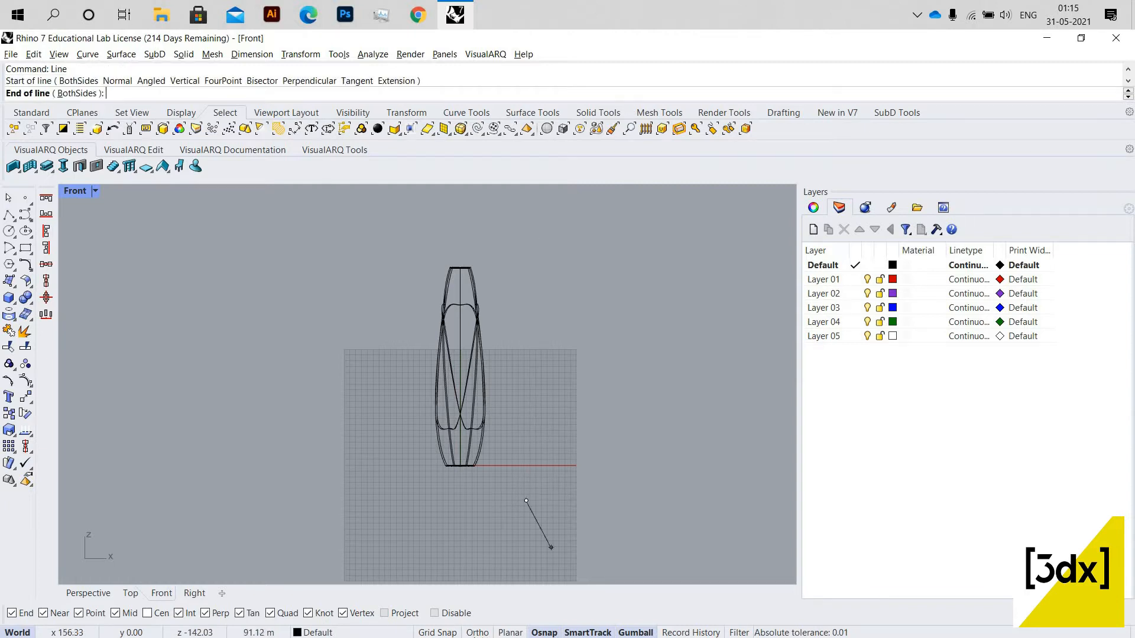
pyautogui.click(525, 239)
# - Move the vertical line horizontally onto the tower's central axis in the Front view
pyautogui.click(527, 328)
pyautogui.moveTo(502, 372); pyautogui.dragTo(492, 369)
pyautogui.scroll(8, 478, 371)
pyautogui.scroll(10, 448, 380)
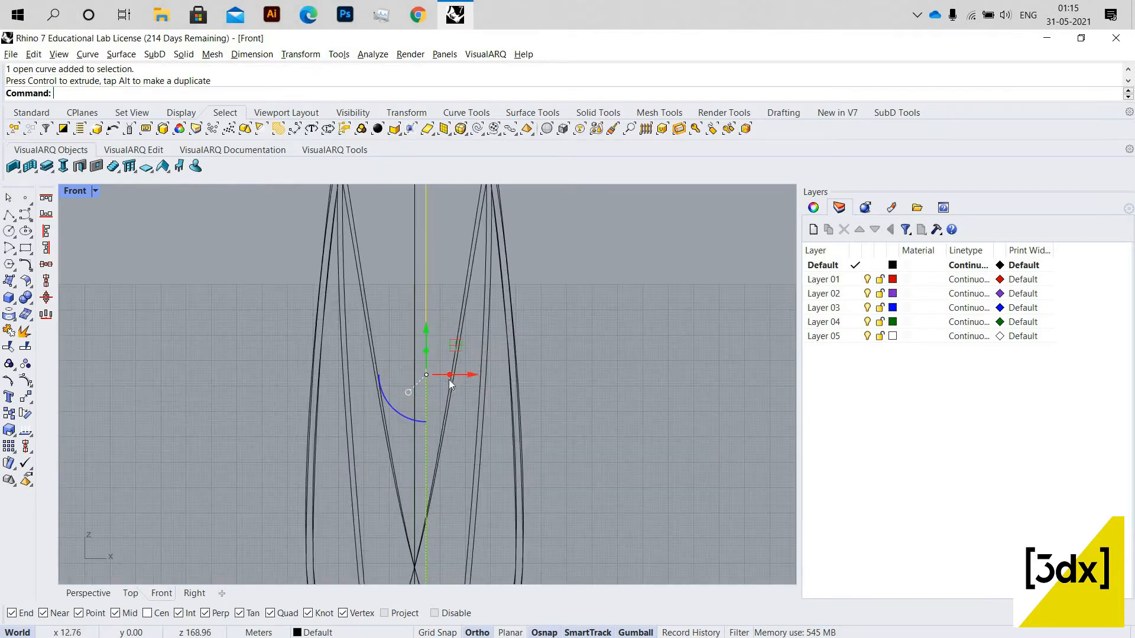
pyautogui.press('Return')
pyautogui.click(425, 374)
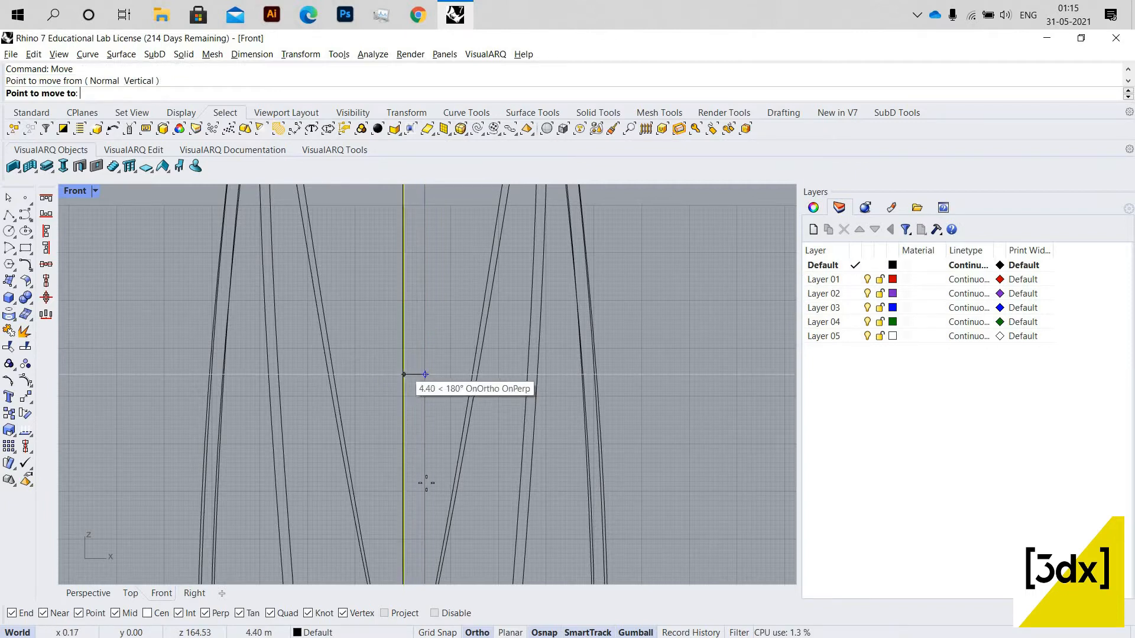
pyautogui.scroll(-6, 420, 478)
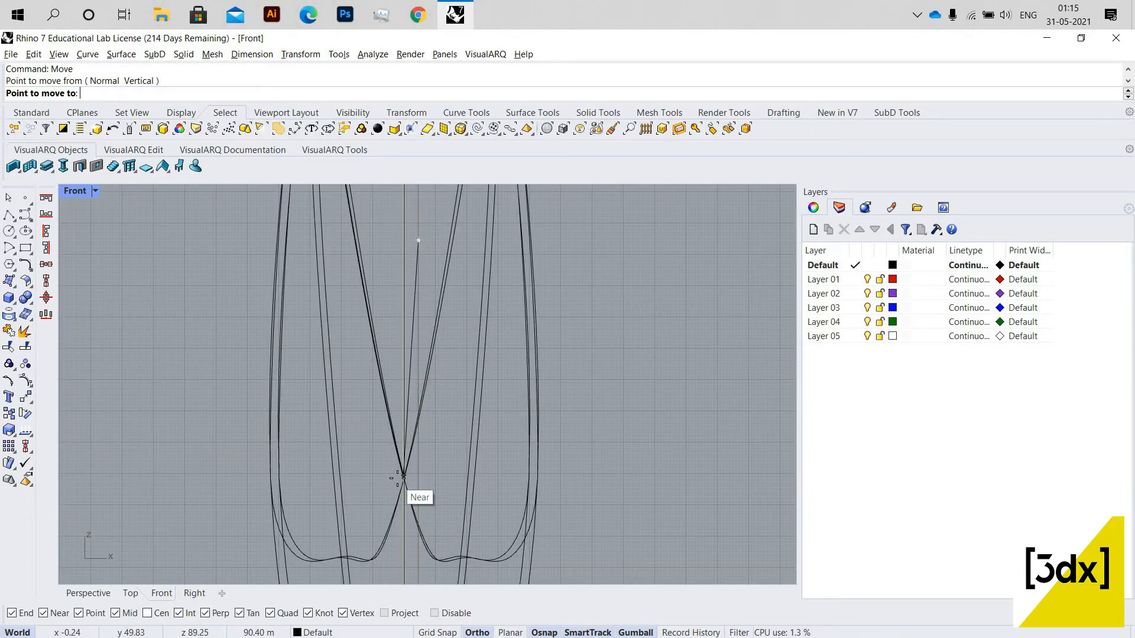
pyautogui.click(416, 435)
pyautogui.scroll(-3, 408, 461)
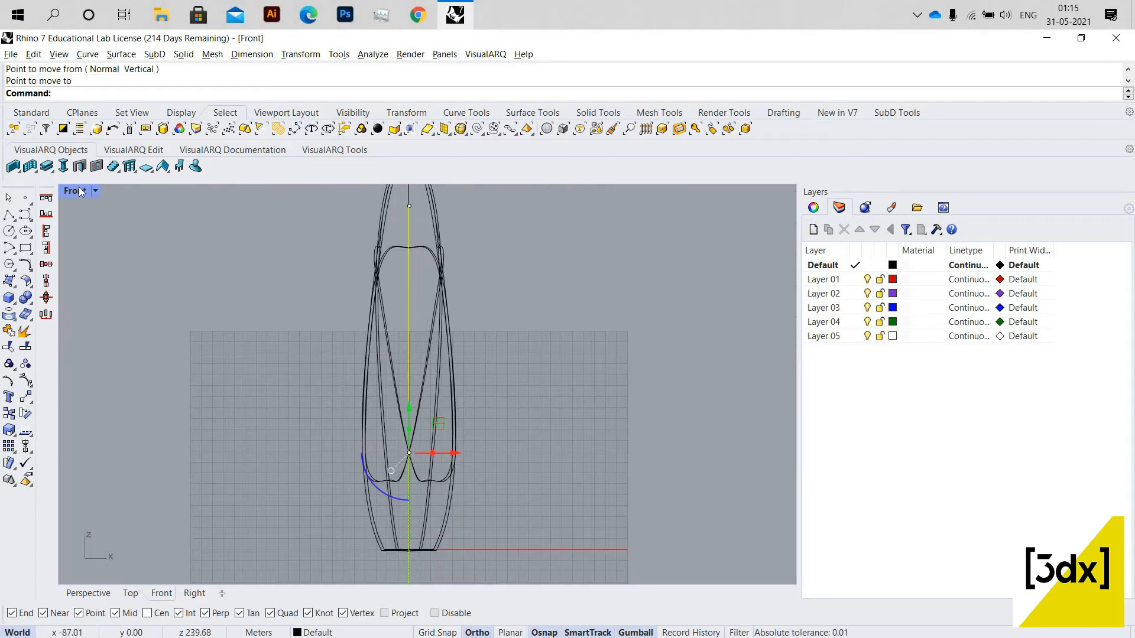
# - Return to the four-viewport layout and move the line along the Y axis to stand clear in front of the tower
pyautogui.hotkey('ctrl', 'm')
pyautogui.scroll(-6, 627, 331)
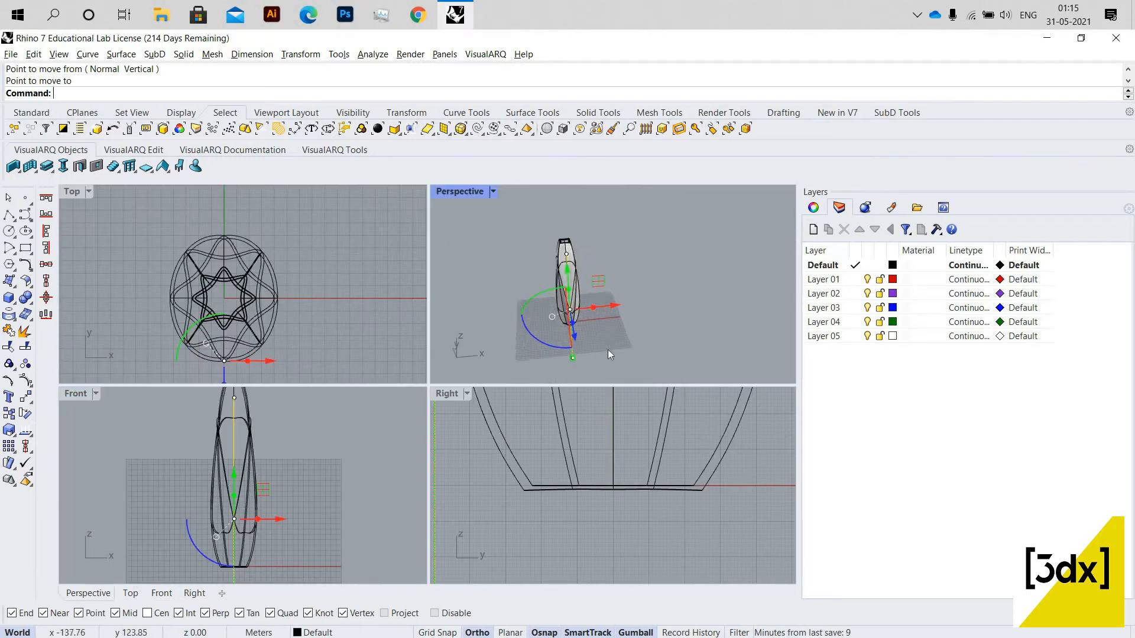
pyautogui.moveTo(607, 349); pyautogui.dragTo(591, 344, button='right')
pyautogui.scroll(5, 591, 343)
pyautogui.moveTo(594, 343); pyautogui.dragTo(672, 371)
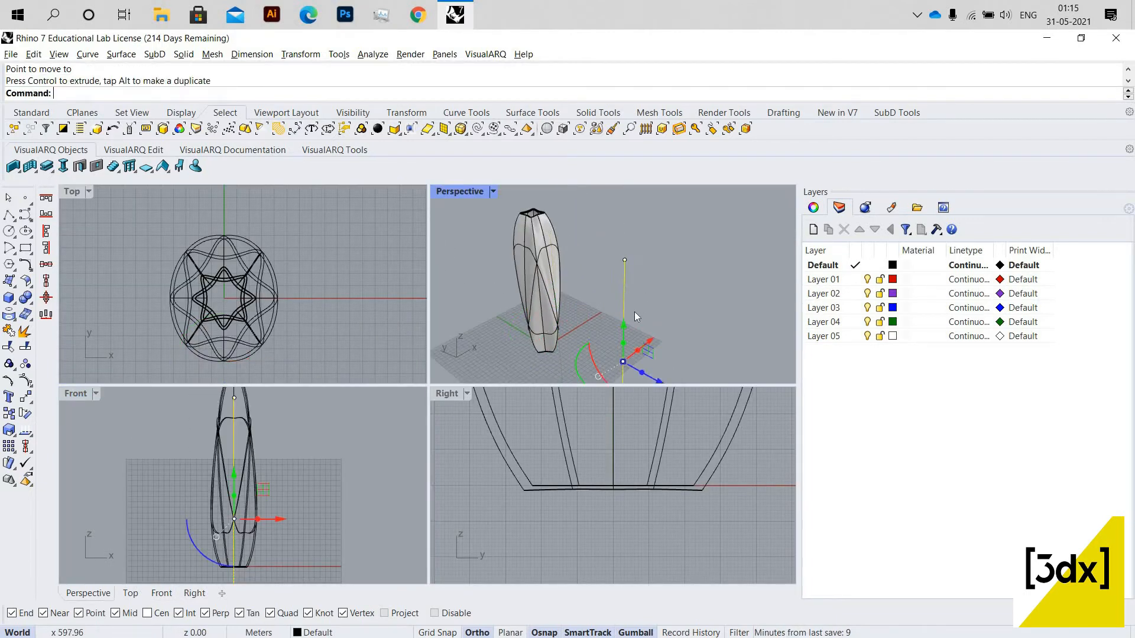
# - Scale up the vertical line from its lower endpoint, using its upper endpoint as reference, so it extends well above the tower
pyautogui.scroll(-5, 633, 312)
pyautogui.keyDown('shift'); pyautogui.moveTo(633, 312); pyautogui.dragTo(615, 245, button='right'); pyautogui.keyUp('shift')
pyautogui.scroll(2, 634, 312)
pyautogui.write('Sc')
pyautogui.press('Return')
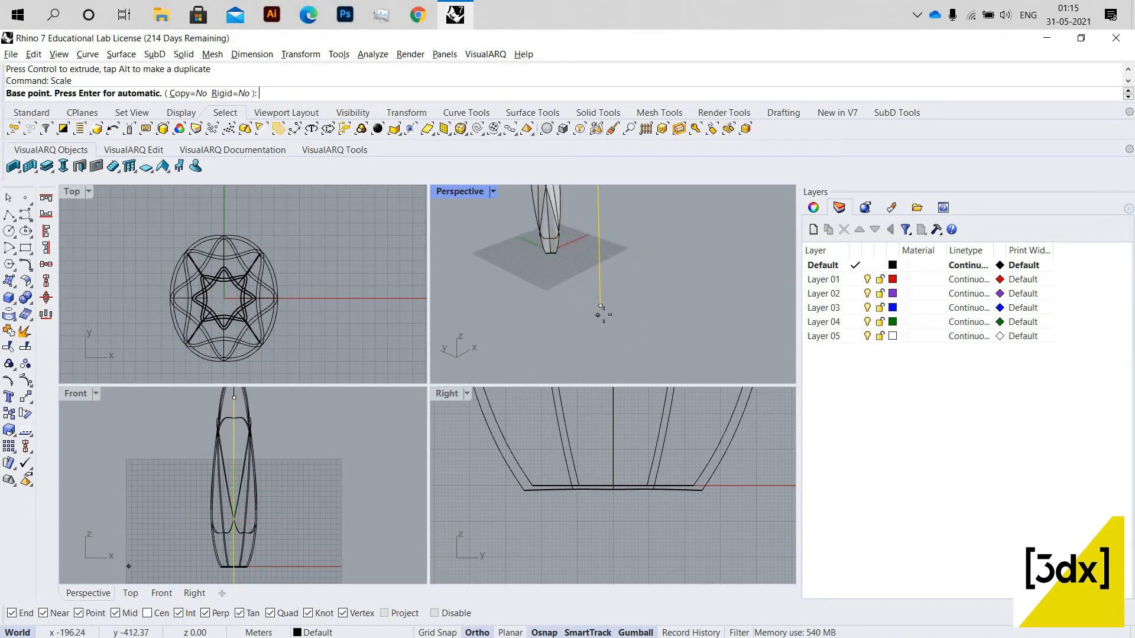
pyautogui.click(600, 306)
pyautogui.scroll(-4, 600, 322)
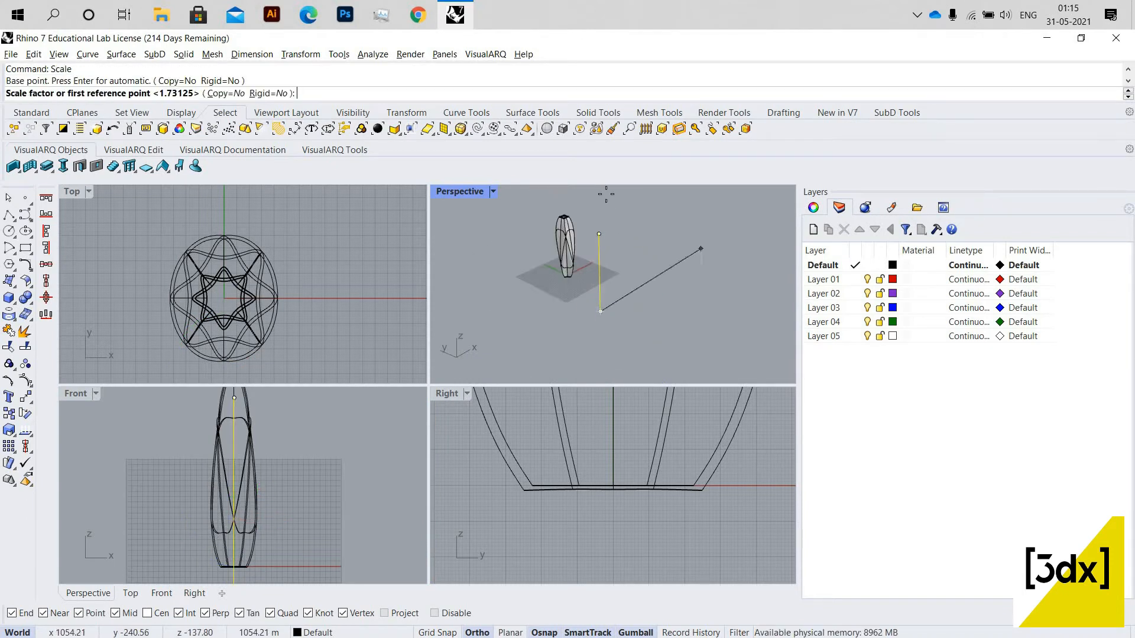
pyautogui.click(599, 236)
pyautogui.click(603, 194)
pyautogui.click(626, 281)
pyautogui.moveTo(484, 300); pyautogui.dragTo(444, 293, button='right')
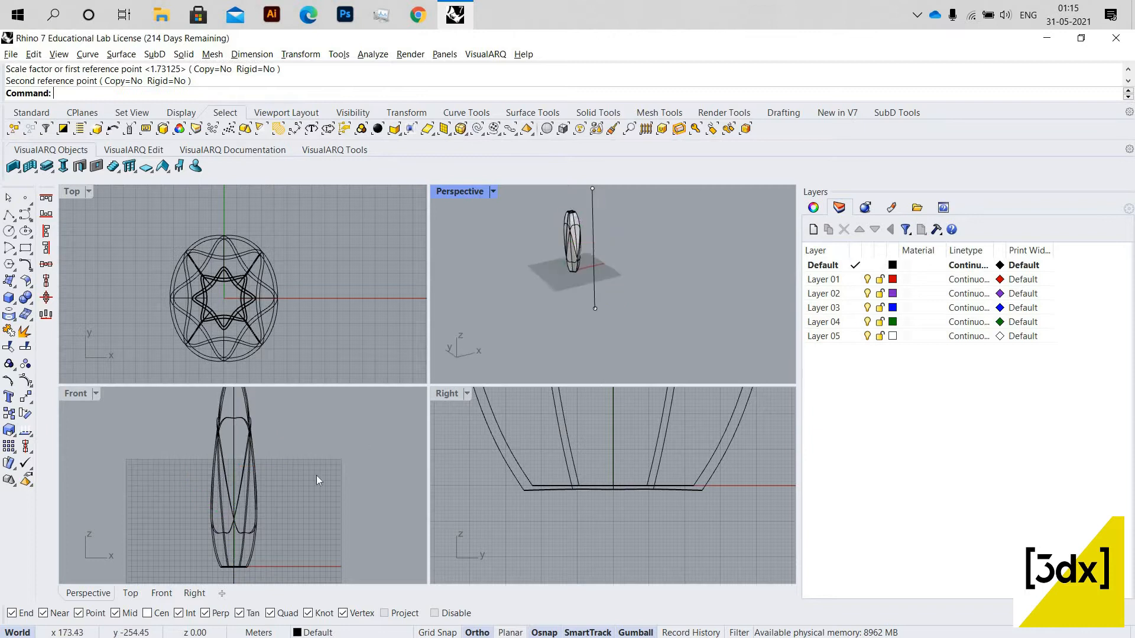
pyautogui.scroll(-8, 278, 524)
pyautogui.scroll(2, 75, 397)
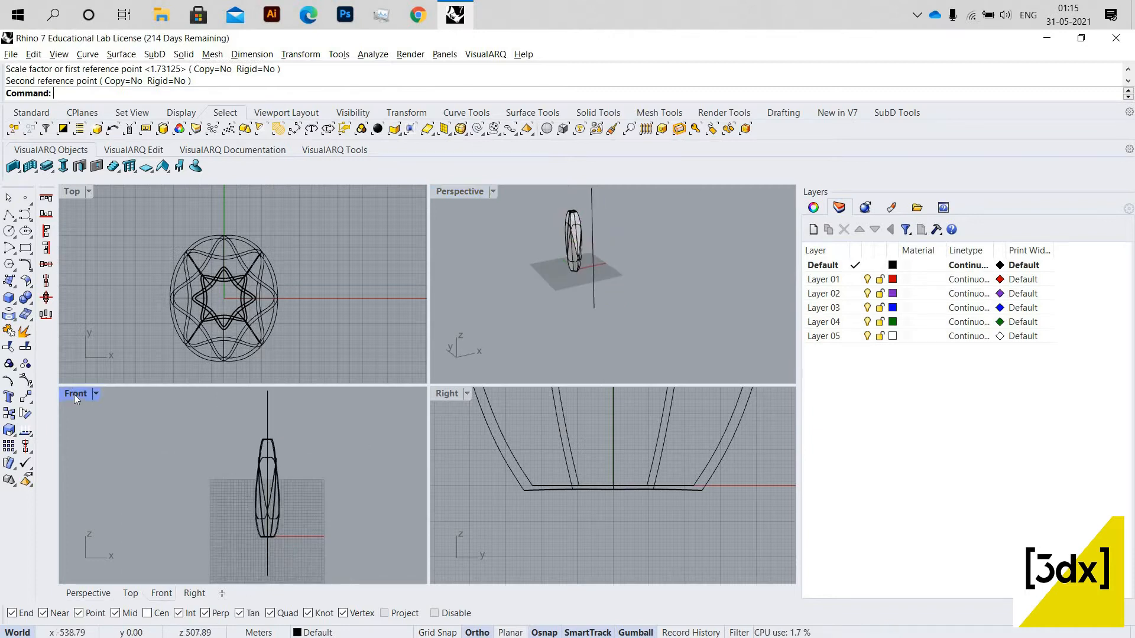
# - In the maximized Front view, draw a slanted line about 300 m long from the V-shaped edges' lower vertex to above the tower
pyautogui.hotkey('ctrl', 'm')
pyautogui.scroll(1, 528, 350)
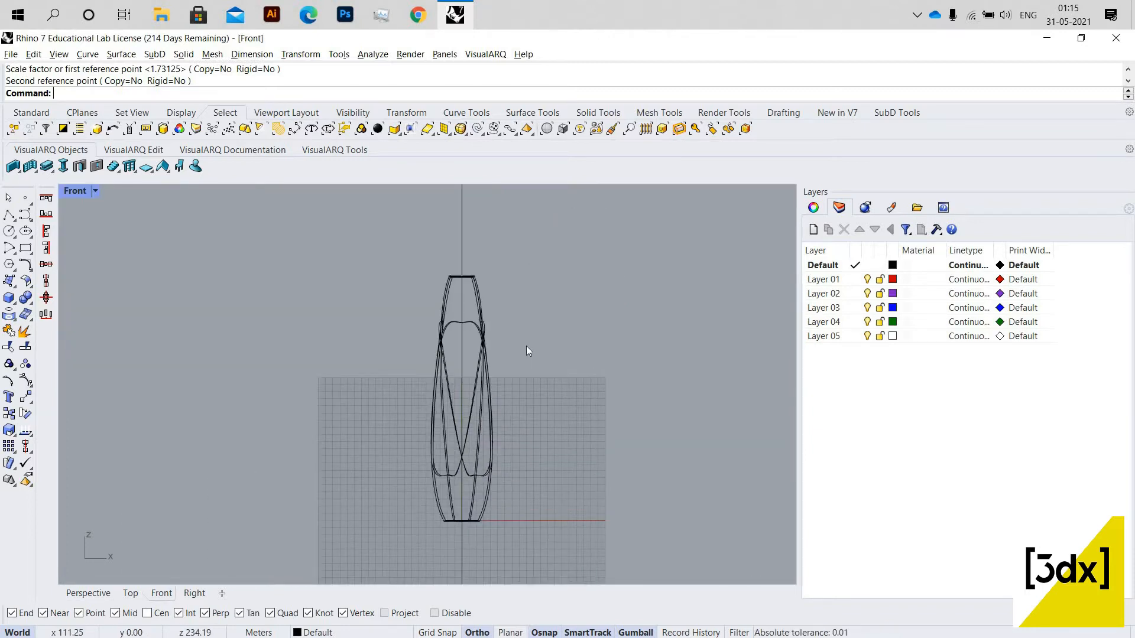
pyautogui.click(456, 329)
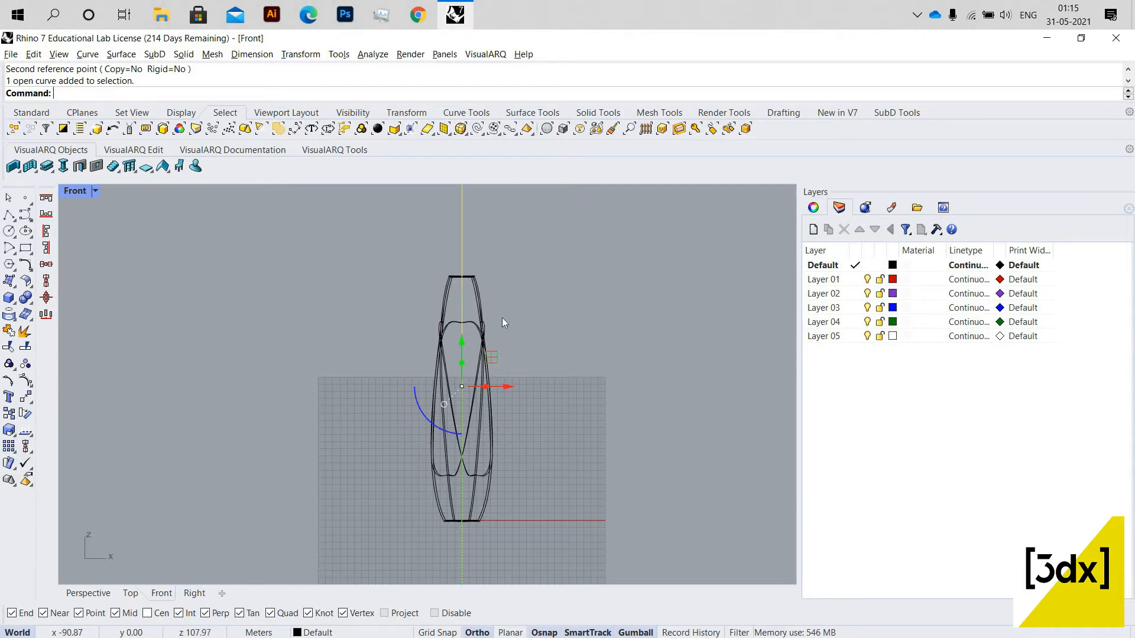
pyautogui.scroll(-2, 465, 254)
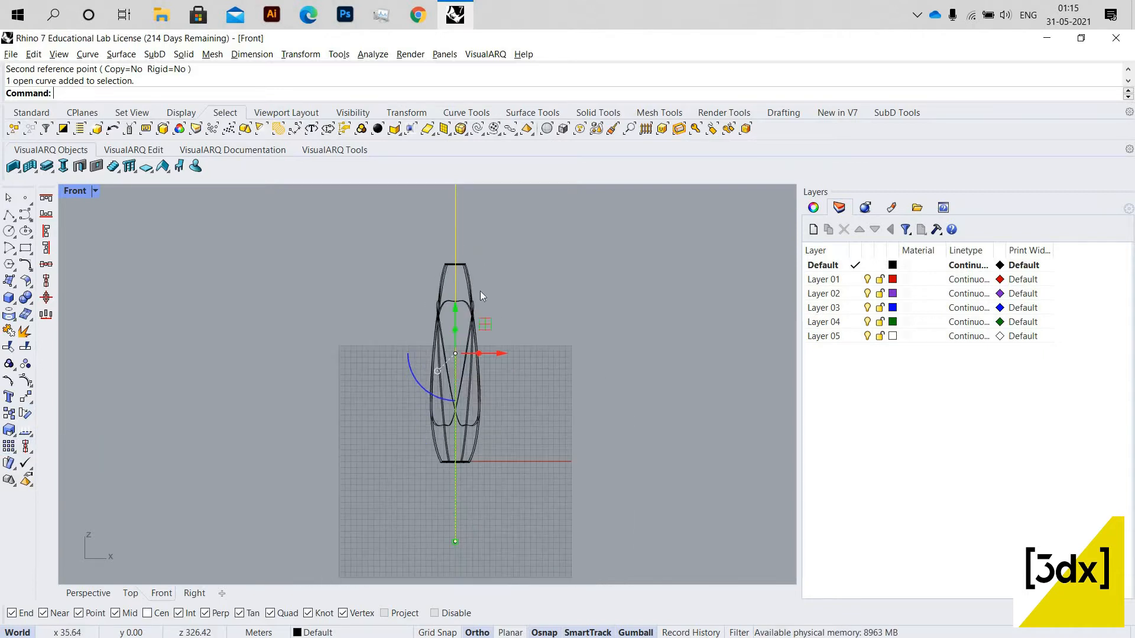
pyautogui.scroll(1, 480, 291)
pyautogui.press('Return')
pyautogui.scroll(3, 456, 524)
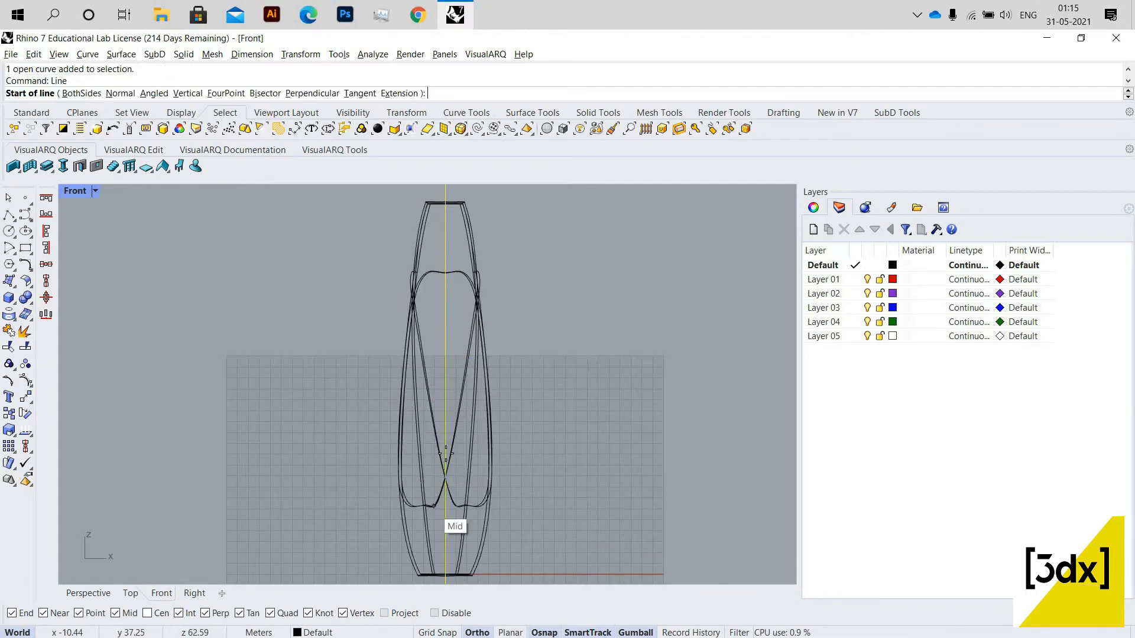
pyautogui.click(452, 466)
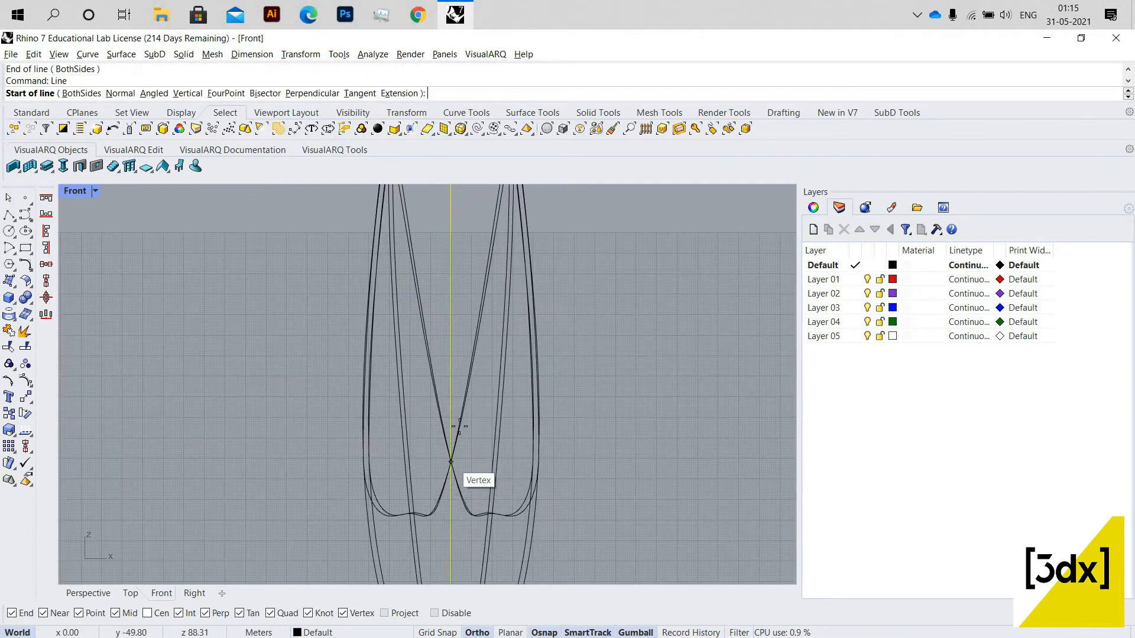
pyautogui.scroll(-3, 470, 269)
pyautogui.scroll(2, 467, 254)
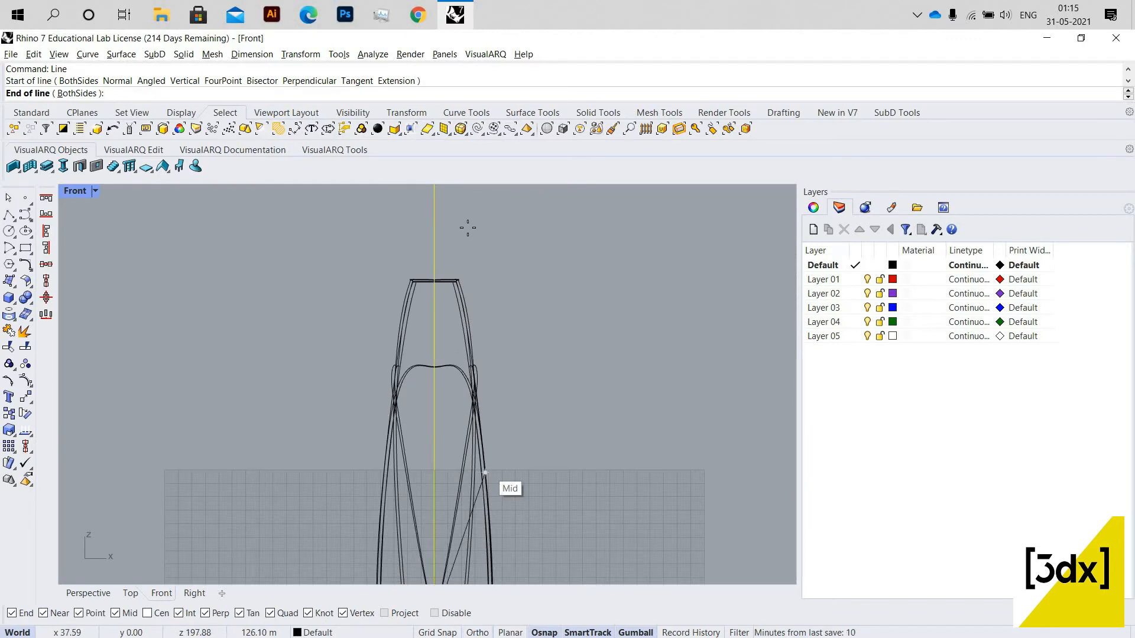
pyautogui.scroll(2, 461, 224)
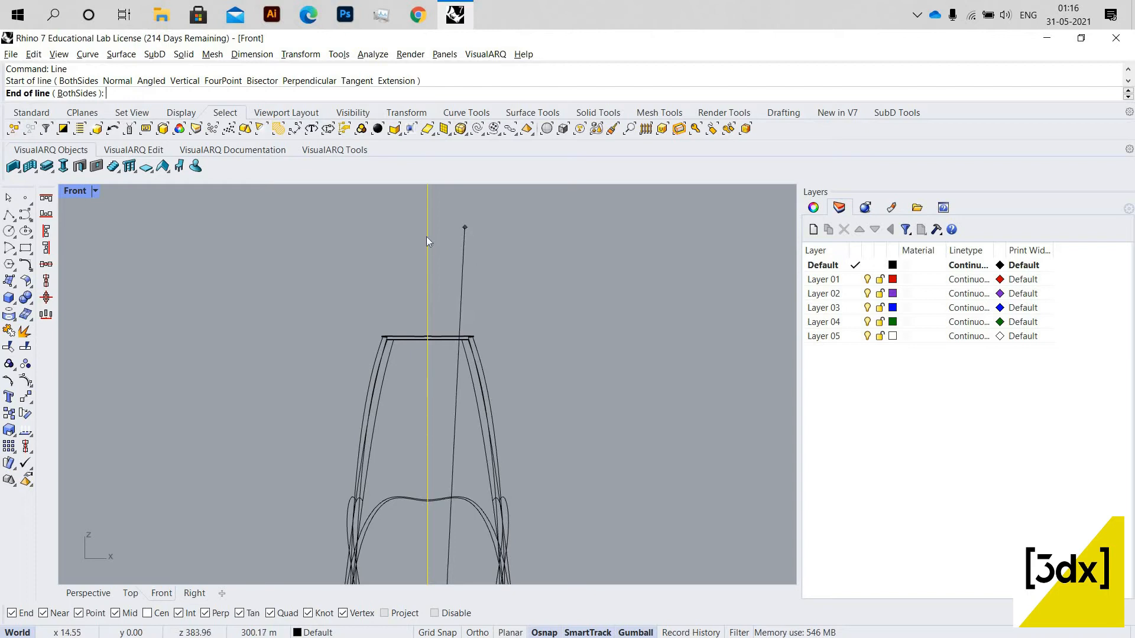
pyautogui.click(463, 228)
# - Mirror the slanted line about the central vertical line to make a matching copy on the opposite side
pyautogui.click(452, 255)
pyautogui.write('Mirror')
pyautogui.press('Return')
pyautogui.click(428, 204)
pyautogui.click(428, 273)
pyautogui.scroll(-6, 452, 385)
pyautogui.press('Escape')
pyautogui.scroll(-4, 438, 527)
# - Draw a second, more inclined line about 288 m long from the same lower vertex to above the tower's top
pyautogui.scroll(8, 438, 527)
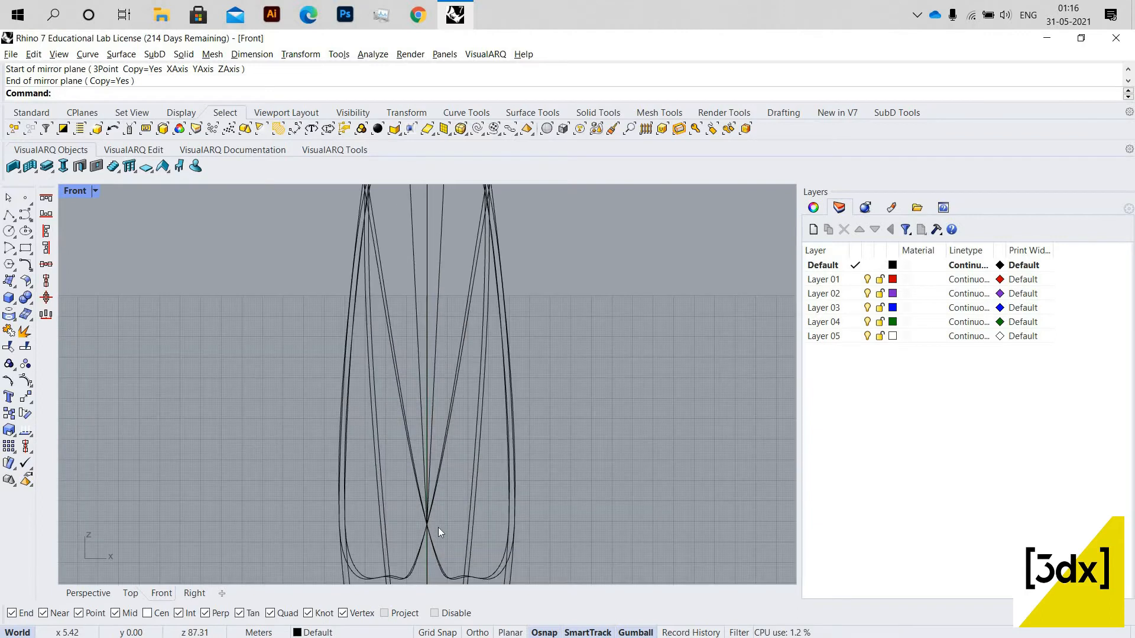
pyautogui.press('Return')
pyautogui.click(441, 540)
pyautogui.scroll(-5, 455, 271)
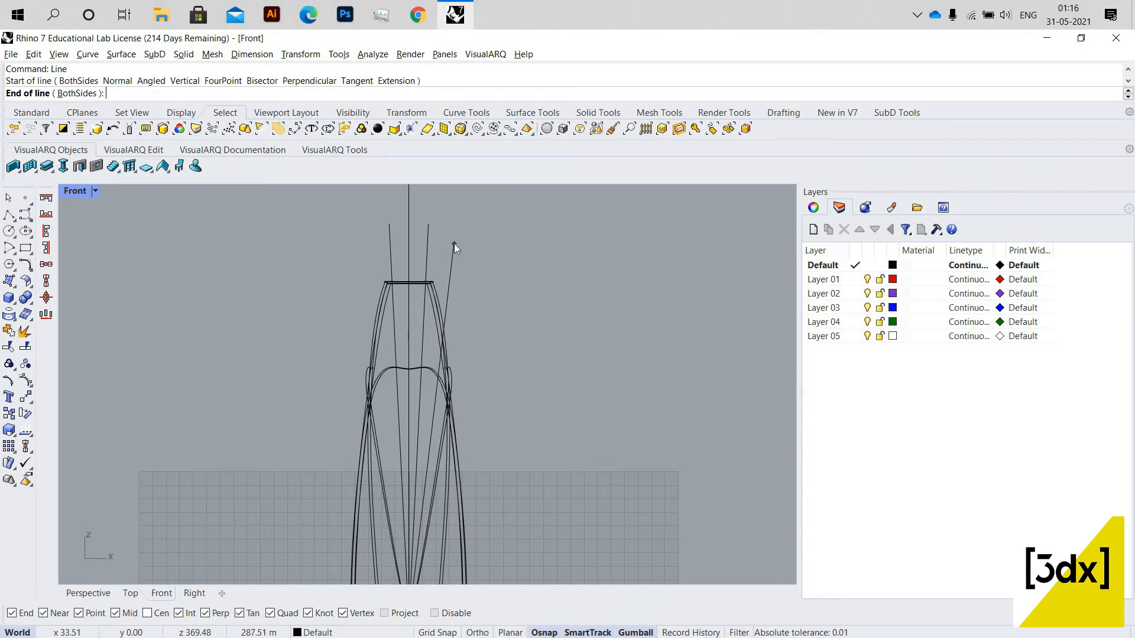
pyautogui.click(454, 244)
# - Mirror the more inclined line about the central vertical line
pyautogui.click(452, 292)
pyautogui.write('Mirror')
pyautogui.press('Return')
pyautogui.scroll(2, 409, 246)
pyautogui.click(408, 247)
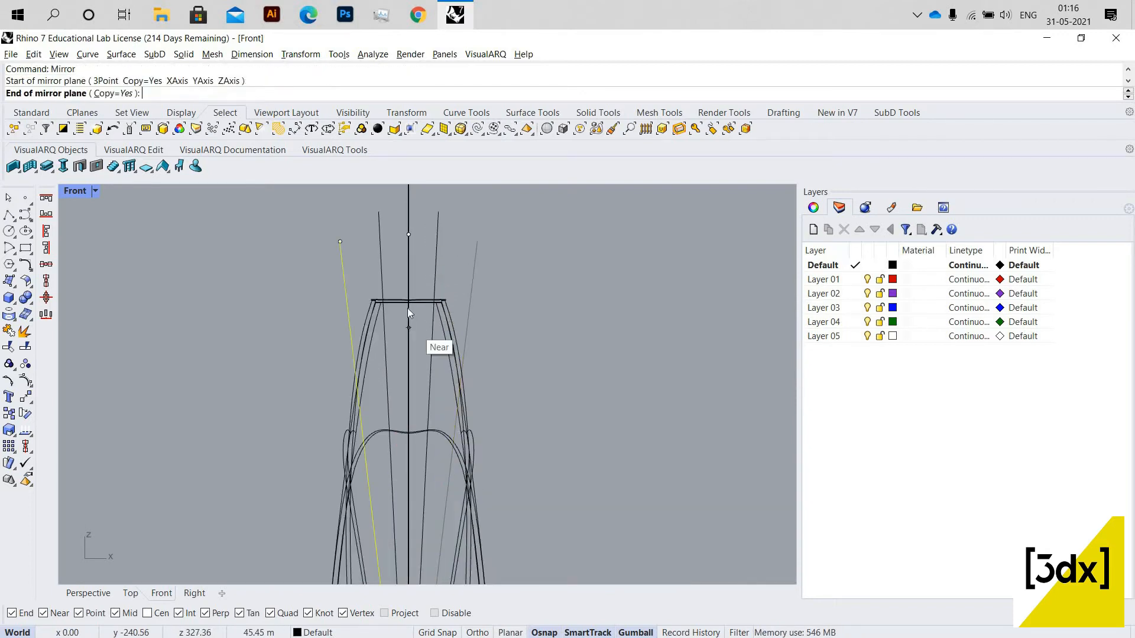
pyautogui.click(408, 319)
pyautogui.press('Escape')
pyautogui.scroll(-6, 421, 353)
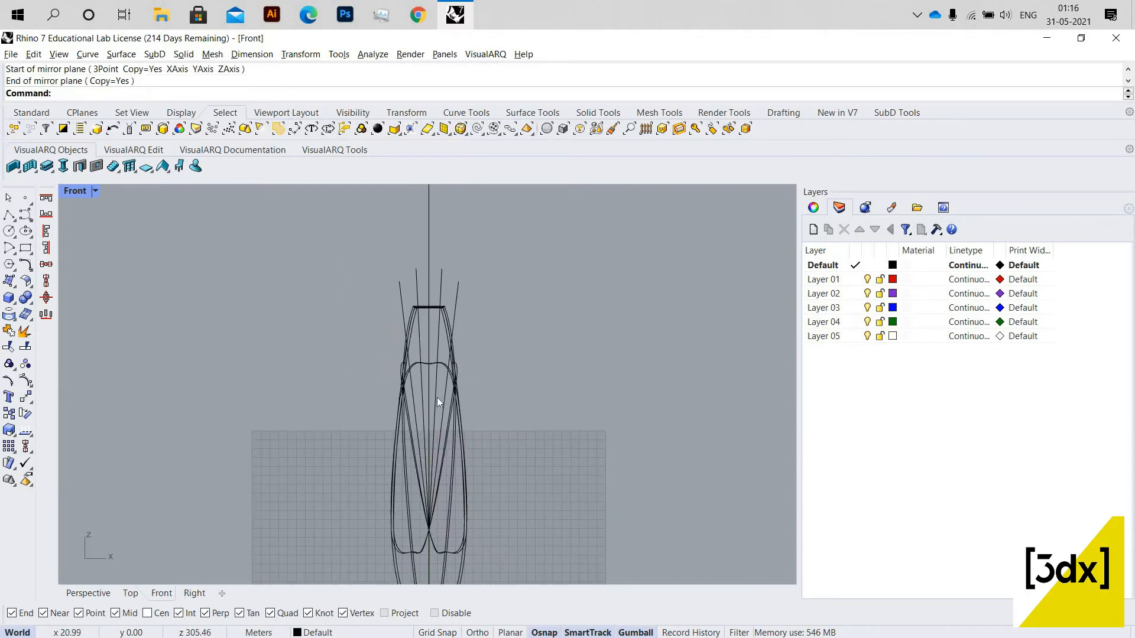
# - Return to the four-viewport layout and move the four slanted lines out to stand in front of the tower
pyautogui.scroll(5, 452, 467)
pyautogui.scroll(3, 443, 463)
pyautogui.scroll(1, 320, 361)
pyautogui.scroll(-4, 90, 193)
pyautogui.doubleClick(83, 192)
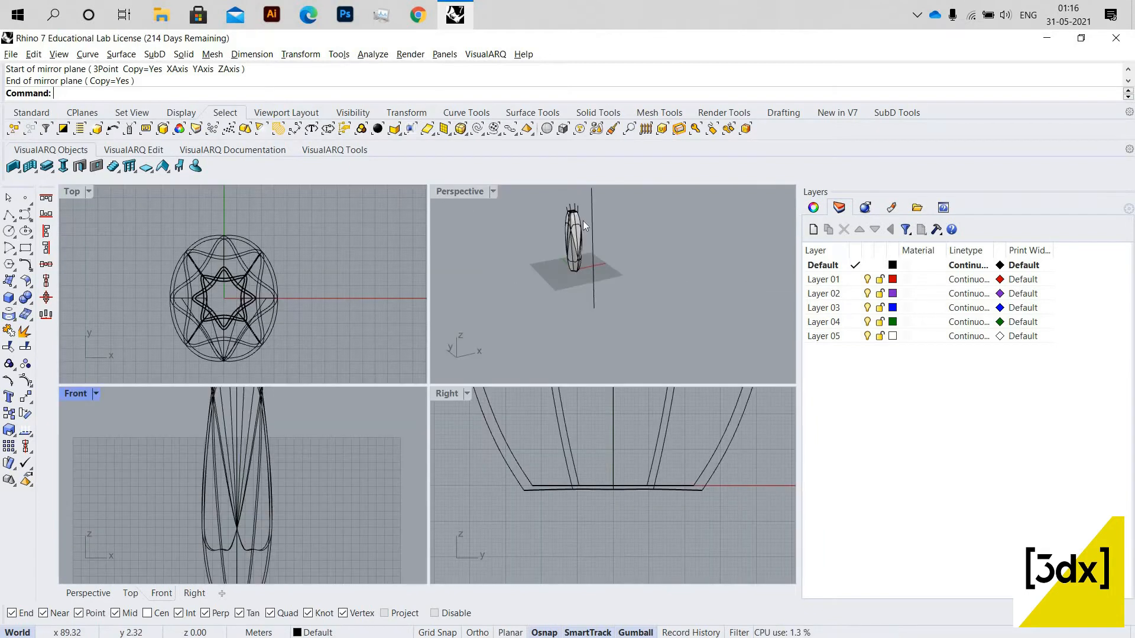
pyautogui.scroll(5, 581, 217)
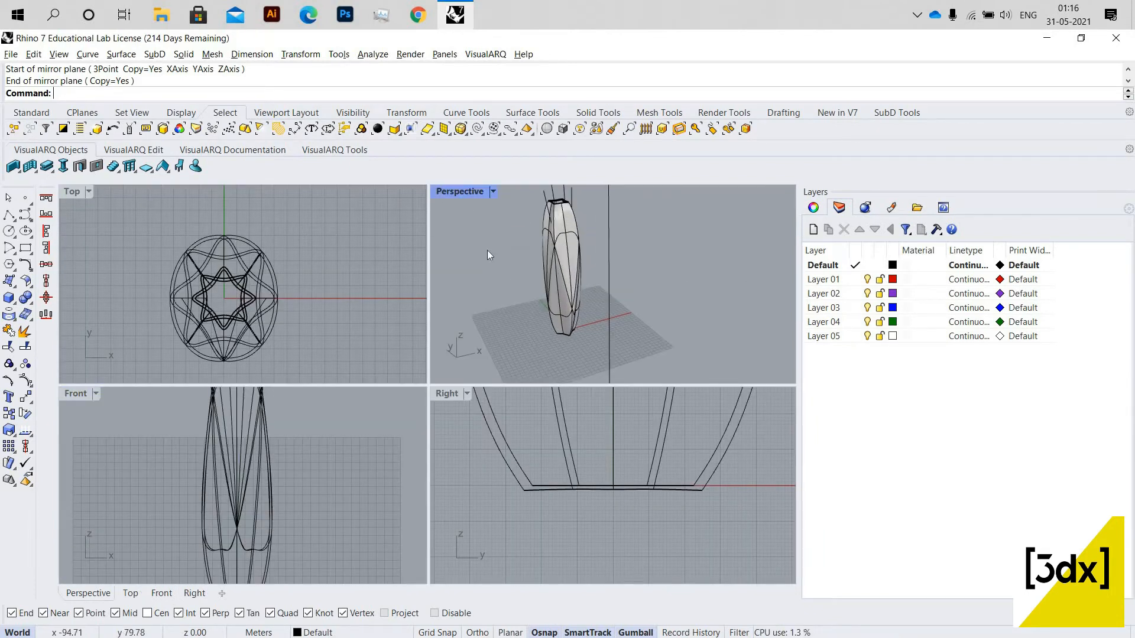
pyautogui.scroll(-2, 532, 237)
pyautogui.scroll(5, 481, 231)
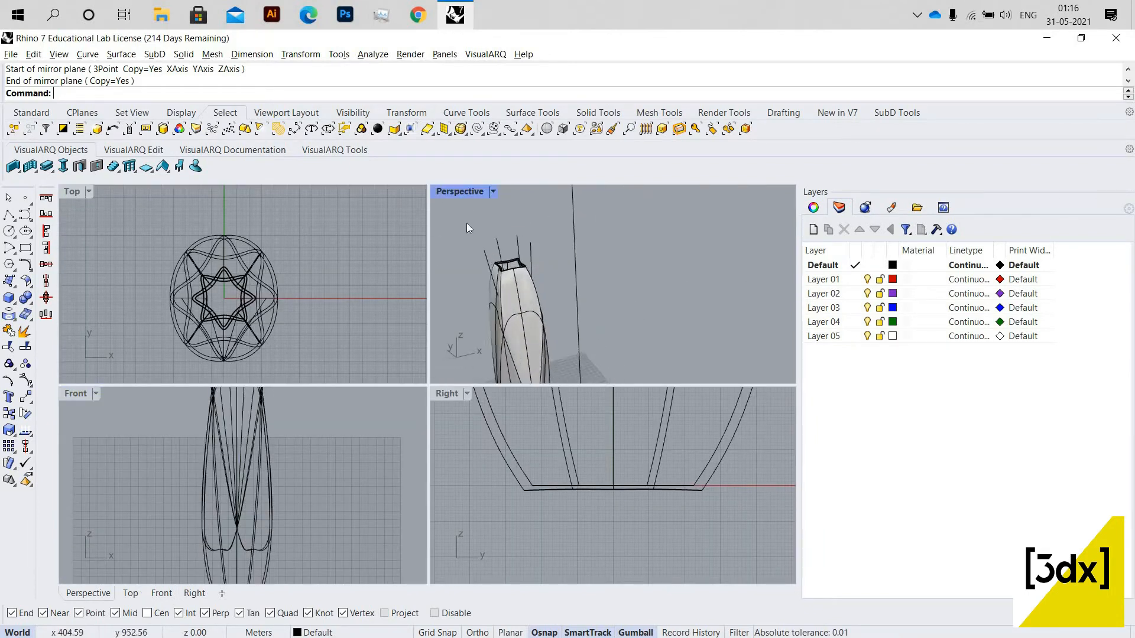
pyautogui.moveTo(504, 258); pyautogui.dragTo(488, 256)
pyautogui.keyDown('shift'); pyautogui.click(529, 334); pyautogui.keyUp('shift')
pyautogui.moveTo(529, 334); pyautogui.dragTo(492, 275, button='right')
pyautogui.moveTo(539, 331); pyautogui.dragTo(573, 231)
pyautogui.click(573, 231)
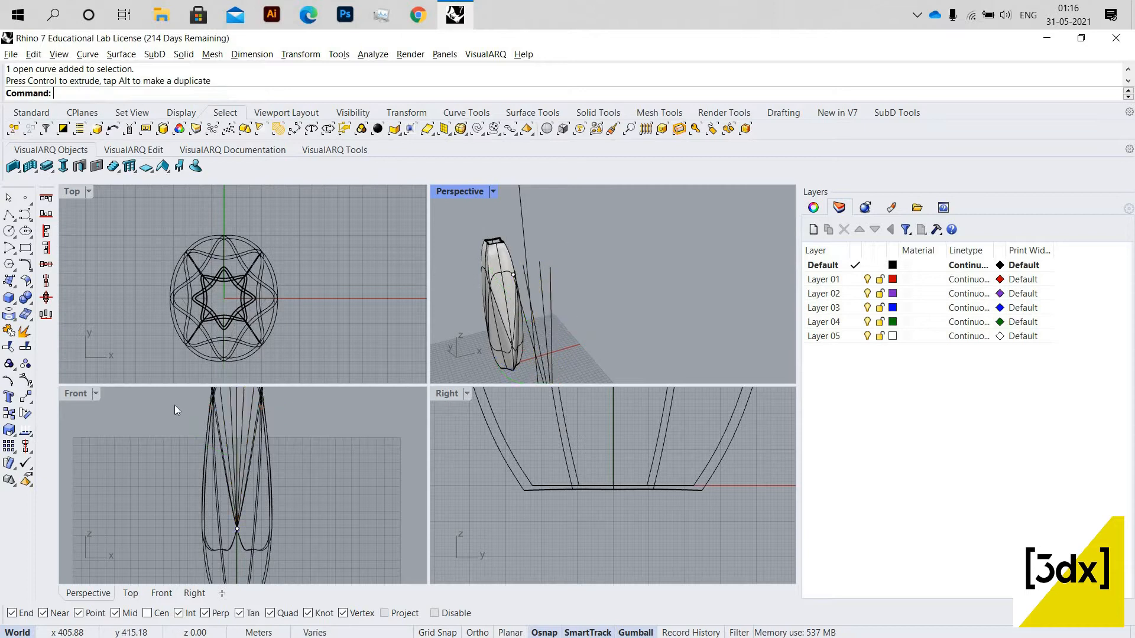
# - Project the four slanted lines onto the tower in the maximized Front view, using the construction plane's Z direction
pyautogui.scroll(-4, 573, 232)
pyautogui.click(76, 395)
pyautogui.hotkey('ctrl', 'm')
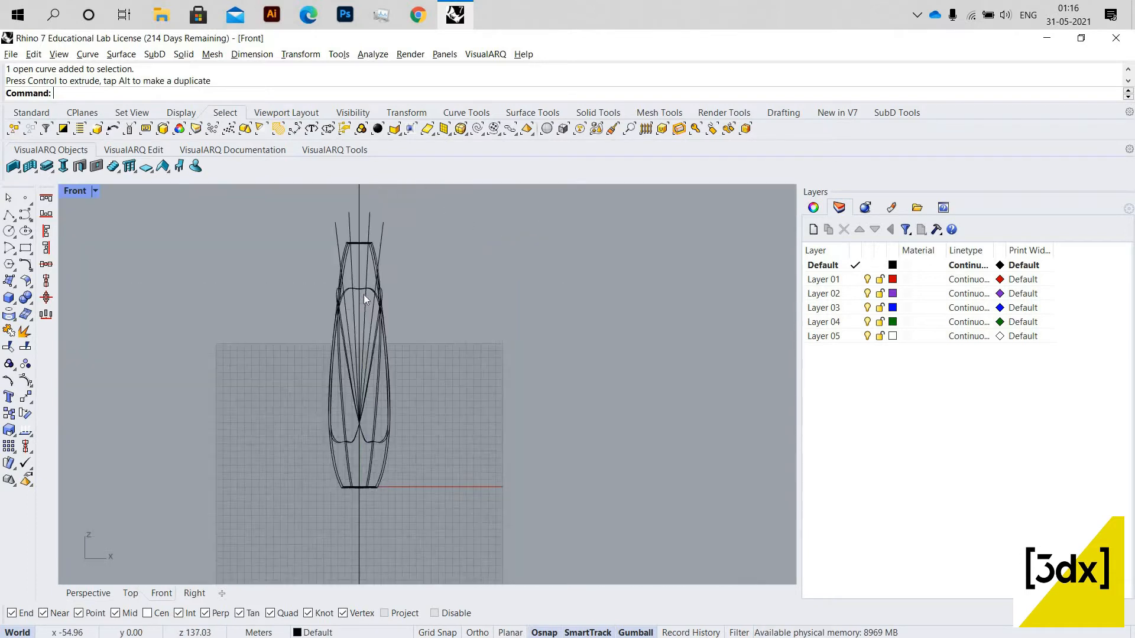
pyautogui.write('oj')
pyautogui.press('Return')
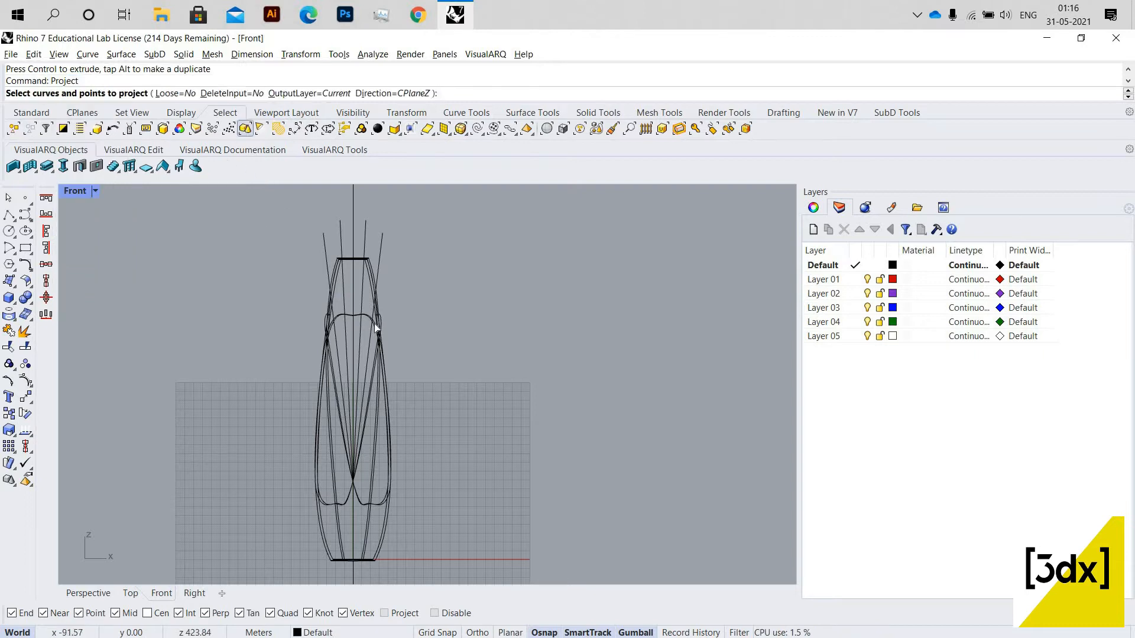
pyautogui.scroll(3, 376, 396)
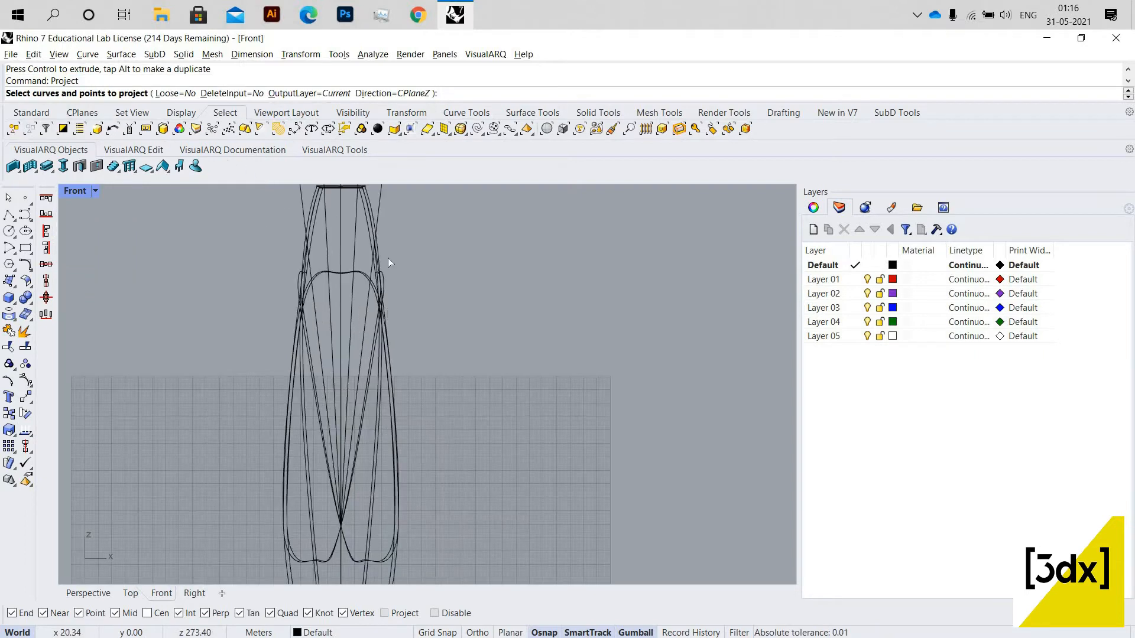
pyautogui.scroll(-4, 387, 309)
pyautogui.scroll(2, 464, 319)
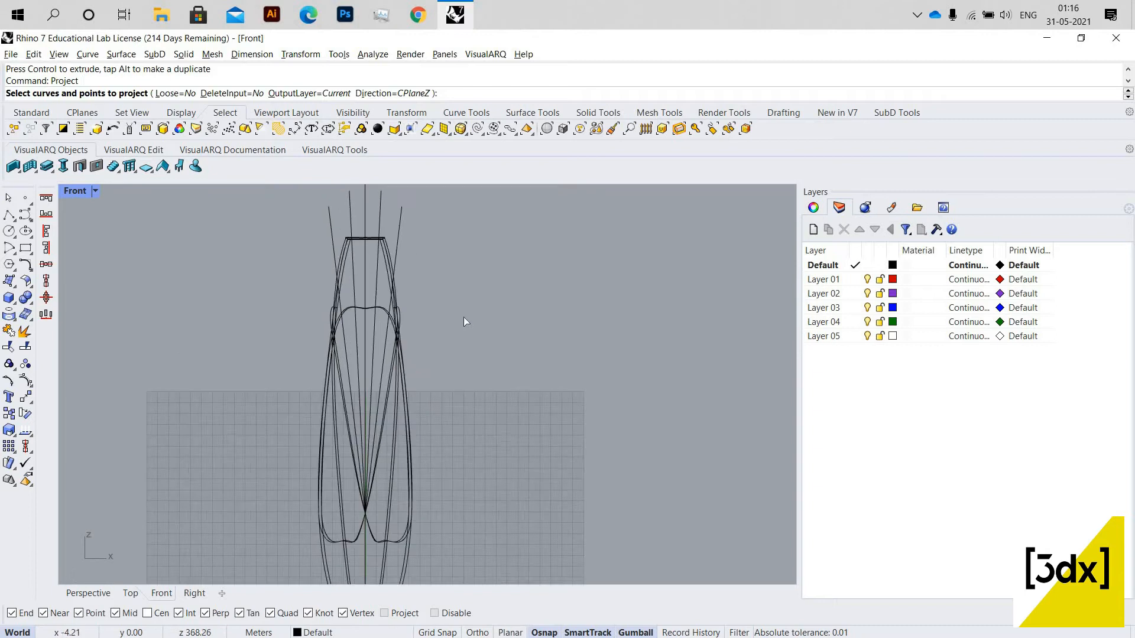
pyautogui.scroll(-3, 442, 279)
pyautogui.scroll(4, 433, 255)
pyautogui.moveTo(459, 287); pyautogui.dragTo(436, 249)
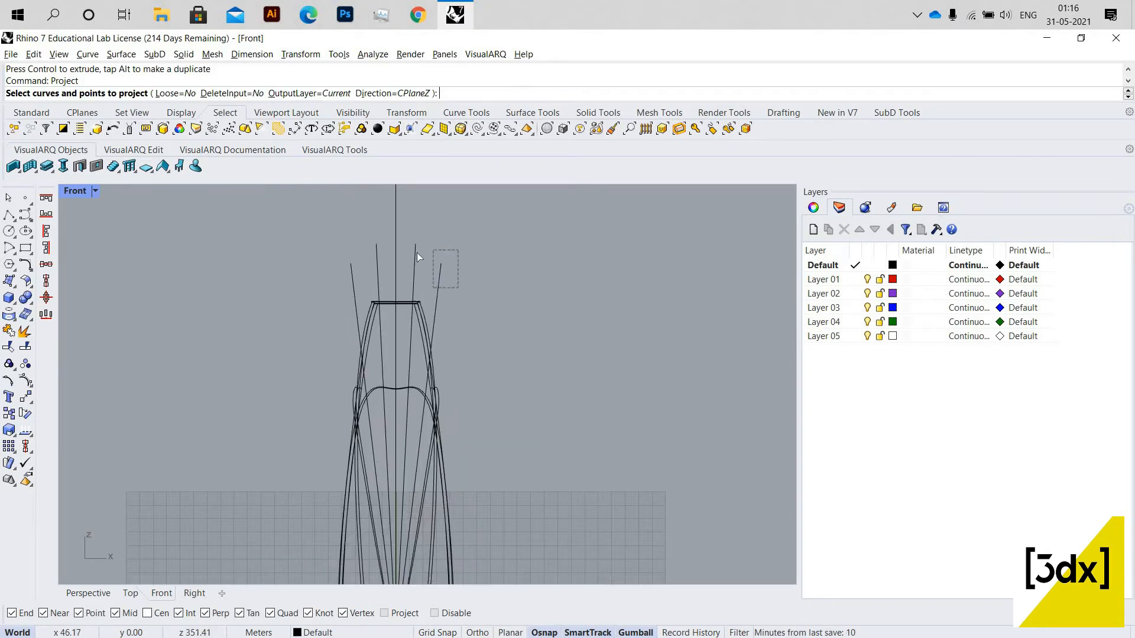
pyautogui.click(416, 253)
pyautogui.click(378, 260)
pyautogui.click(353, 276)
pyautogui.press('Return')
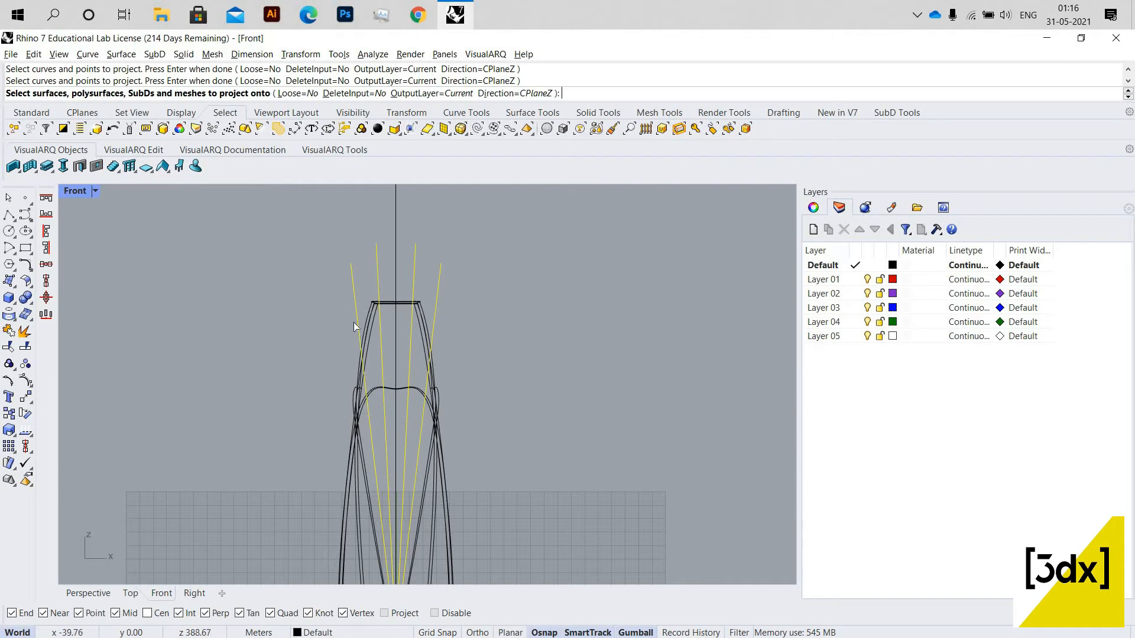
pyautogui.click(417, 315)
pyautogui.press('Return')
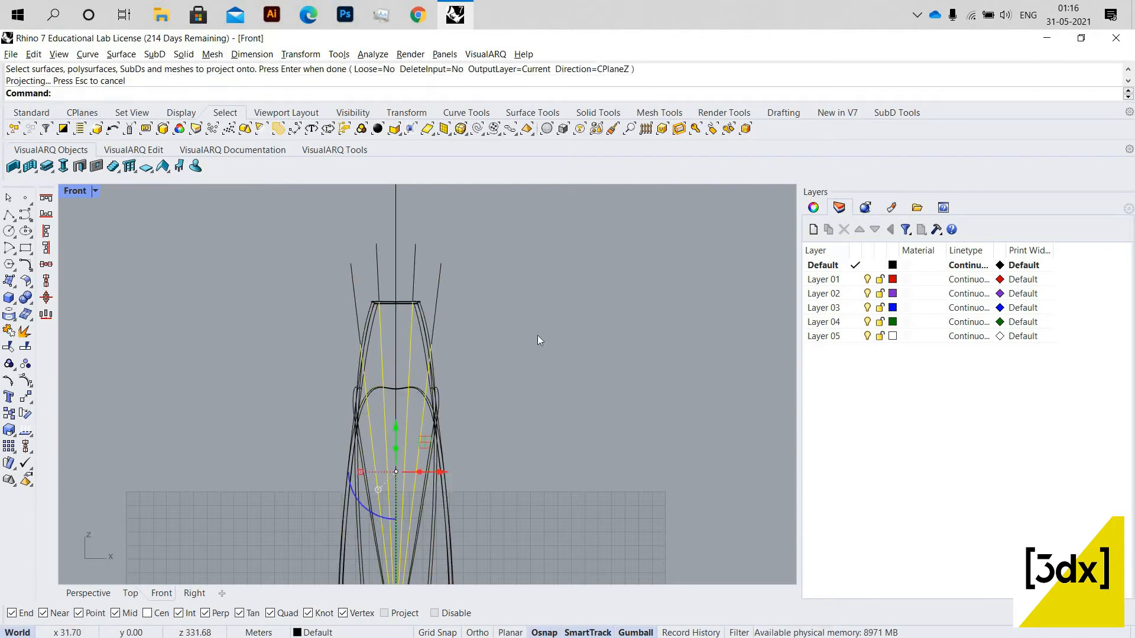
pyautogui.press('Escape')
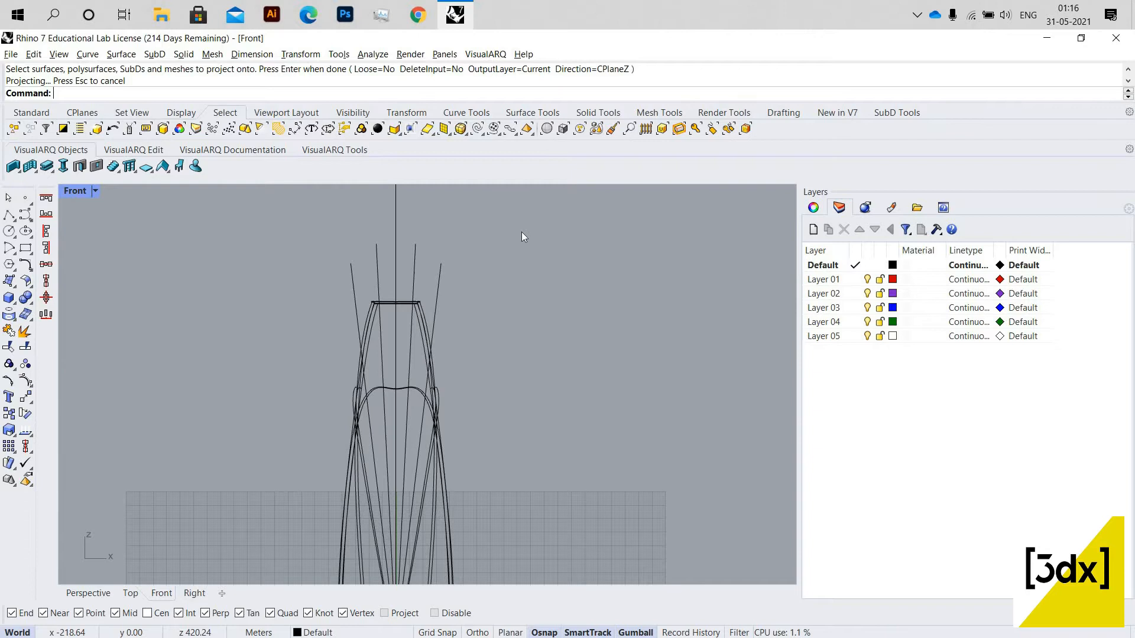
# - Examine the projected curves on the tower's faces in the maximized Perspective view, selecting one curve to check it
pyautogui.hotkey('ctrl', 'm')
pyautogui.scroll(9, 508, 288)
pyautogui.scroll(3, 489, 270)
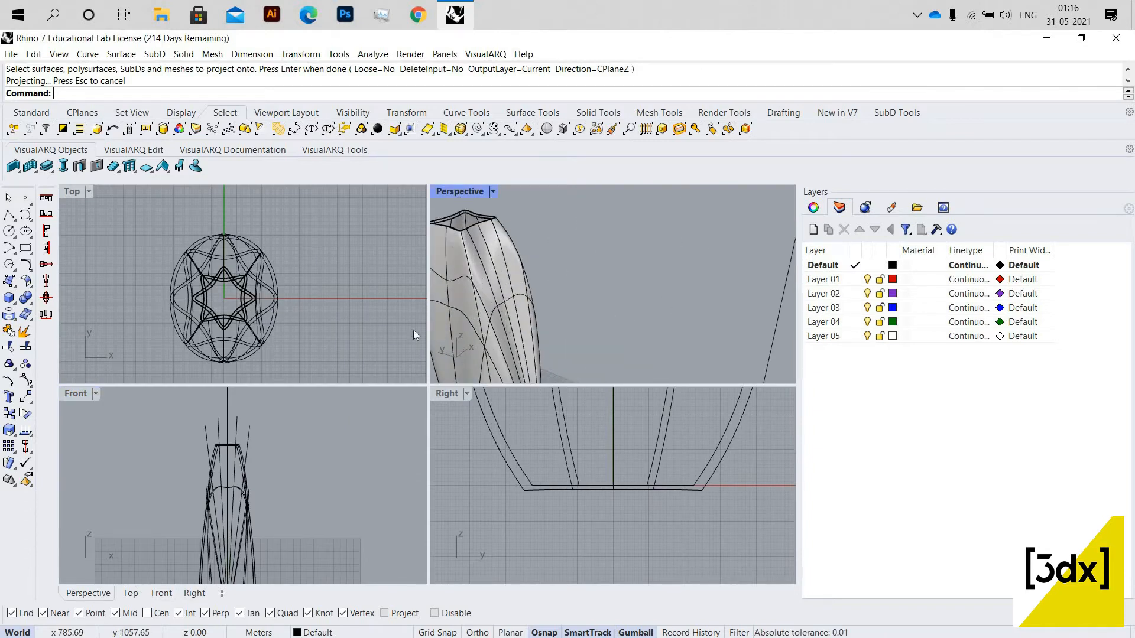
pyautogui.hotkey('ctrl', 'm')
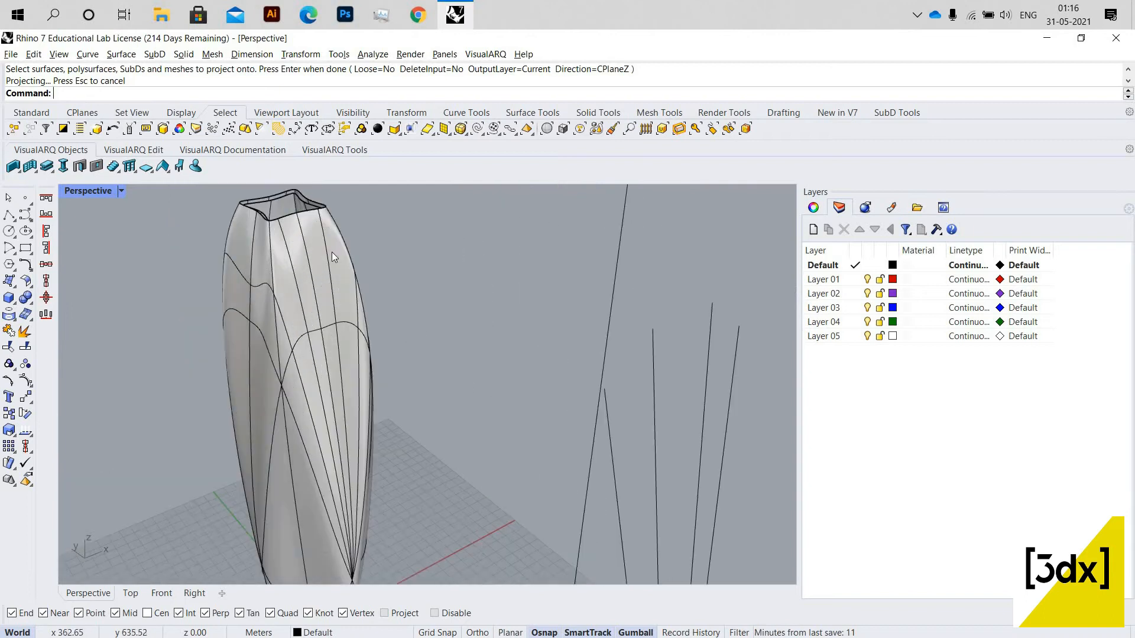
pyautogui.scroll(5, 334, 256)
pyautogui.click(350, 253)
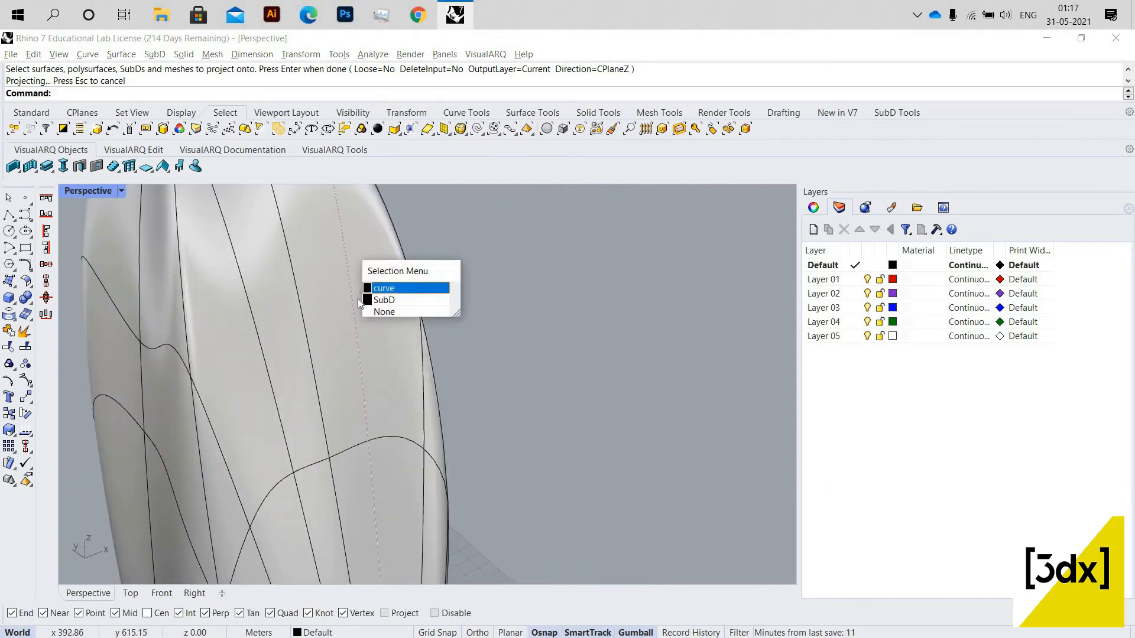
pyautogui.click(361, 287)
pyautogui.scroll(-5, 390, 308)
pyautogui.scroll(-6, 402, 324)
pyautogui.moveTo(403, 325)
pyautogui.mouseDown(button='right')
pyautogui.moveTo(428, 340)
pyautogui.moveTo(401, 337)
pyautogui.mouseUp(button='right')
pyautogui.scroll(6, 401, 376)
pyautogui.moveTo(401, 376); pyautogui.dragTo(495, 403, button='right')
pyautogui.scroll(-6, 399, 376)
# - Hide the vertical line and the four slanted construction lines standing in front of the tower
pyautogui.scroll(-6, 488, 408)
pyautogui.scroll(3, 461, 420)
pyautogui.click(451, 408)
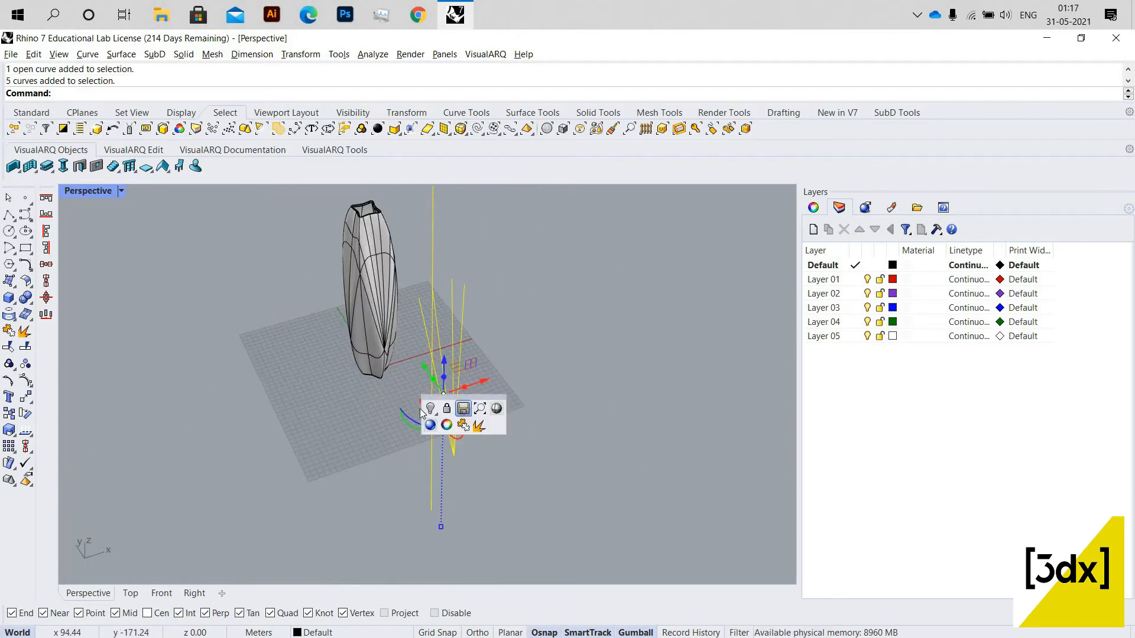
pyautogui.click(511, 383)
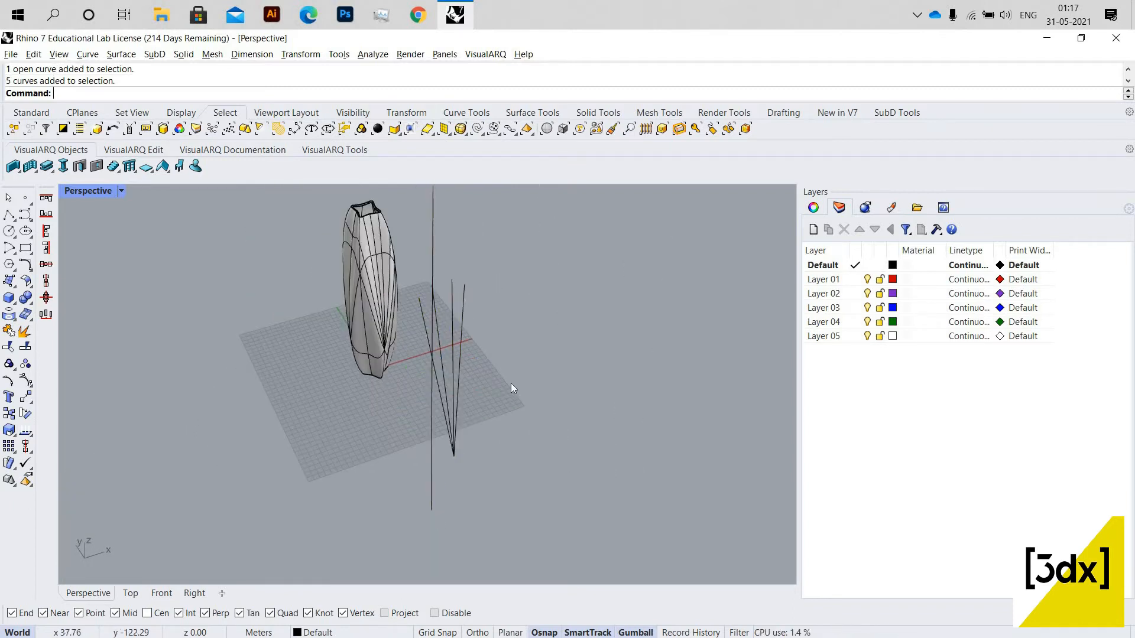
pyautogui.click(441, 398)
pyautogui.middleClick(413, 389)
pyautogui.click(411, 390)
pyautogui.scroll(-2, 457, 370)
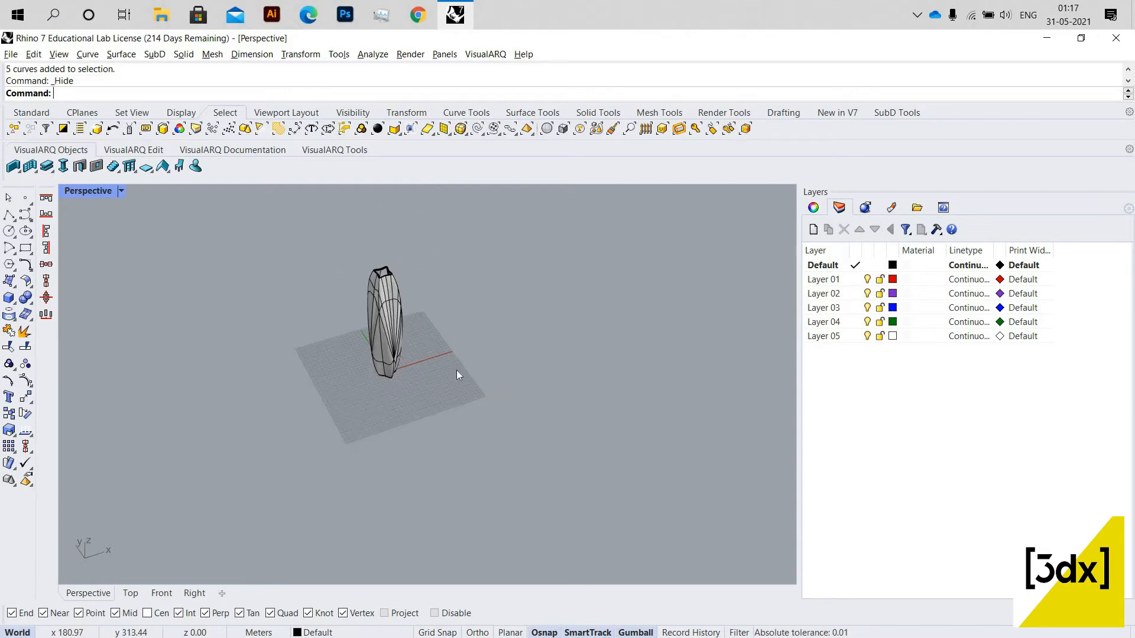
# - Examine the rim around the tower's top opening from above
pyautogui.scroll(8, 429, 306)
pyautogui.moveTo(420, 308); pyautogui.dragTo(424, 399, button='right')
pyautogui.scroll(-5, 424, 353)
pyautogui.scroll(12, 437, 311)
pyautogui.scroll(-5, 442, 330)
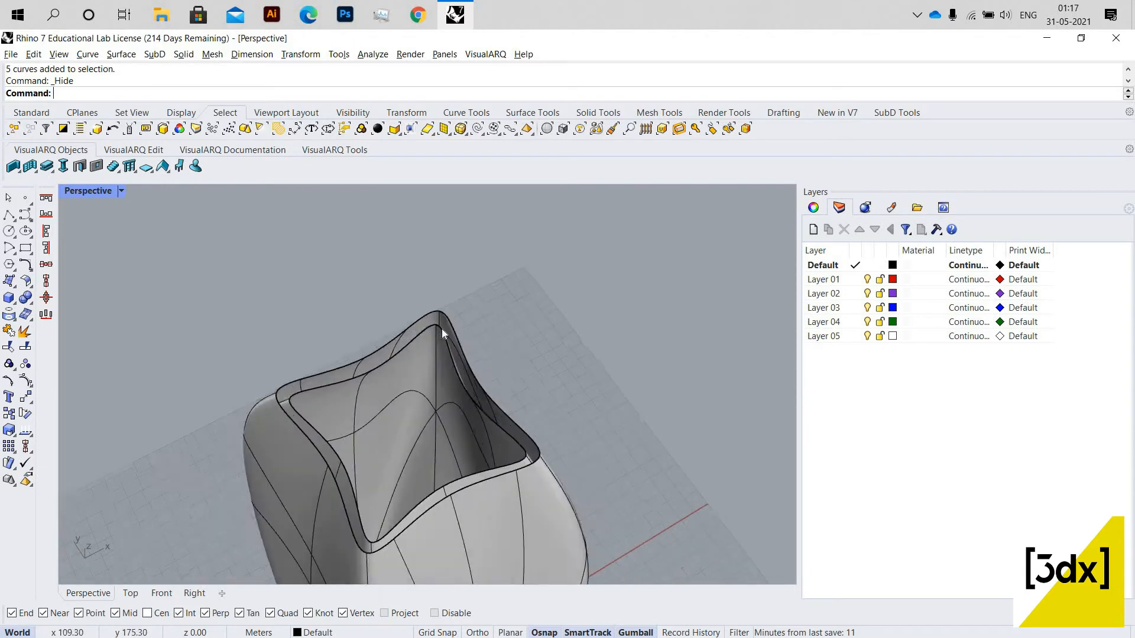
pyautogui.scroll(2, 441, 328)
pyautogui.scroll(-2, 425, 303)
pyautogui.write('Line')
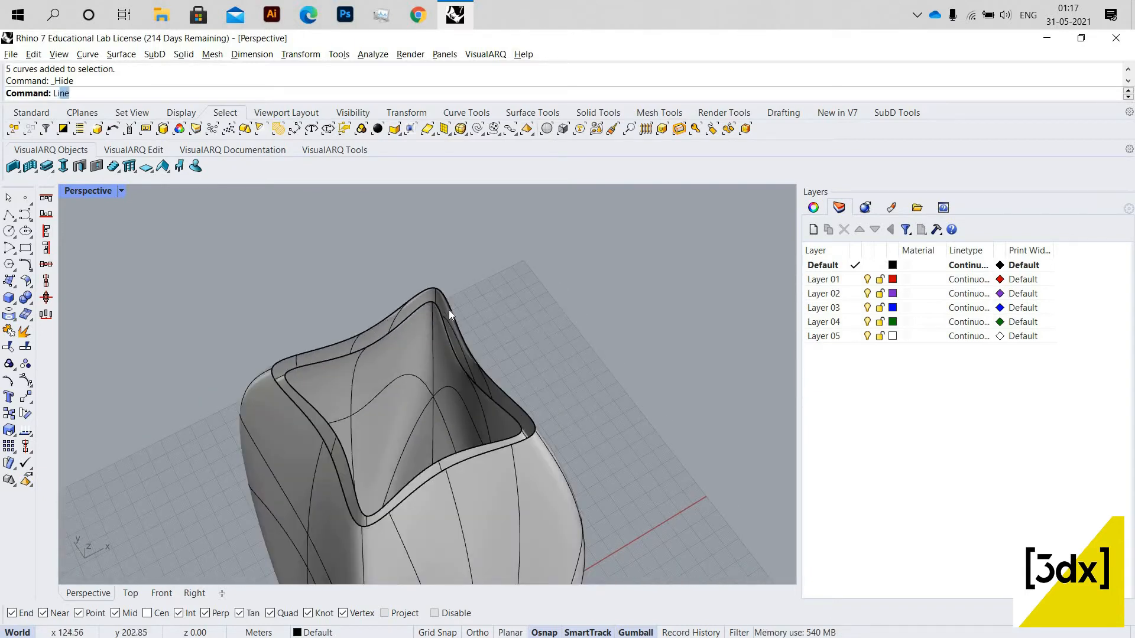
pyautogui.press('Return')
pyautogui.scroll(3, 434, 298)
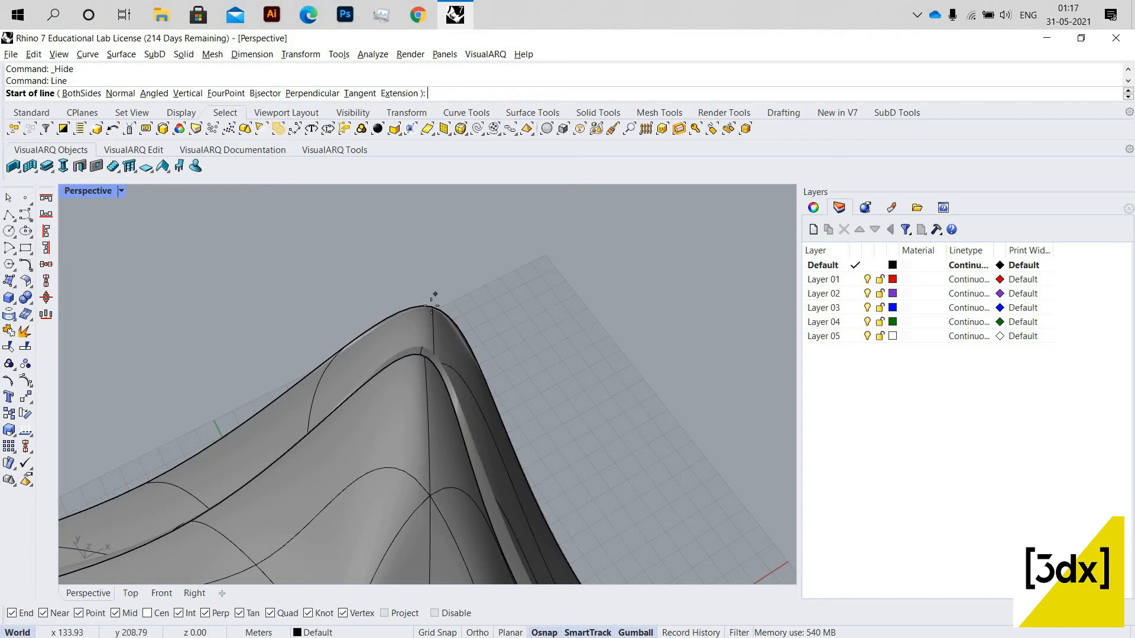
pyautogui.click(435, 296)
pyautogui.press('Escape')
# - Draw a line across the tower's top opening from the back corner vertex of the outer rim to the opposite front corner
pyautogui.rightClick(436, 295)
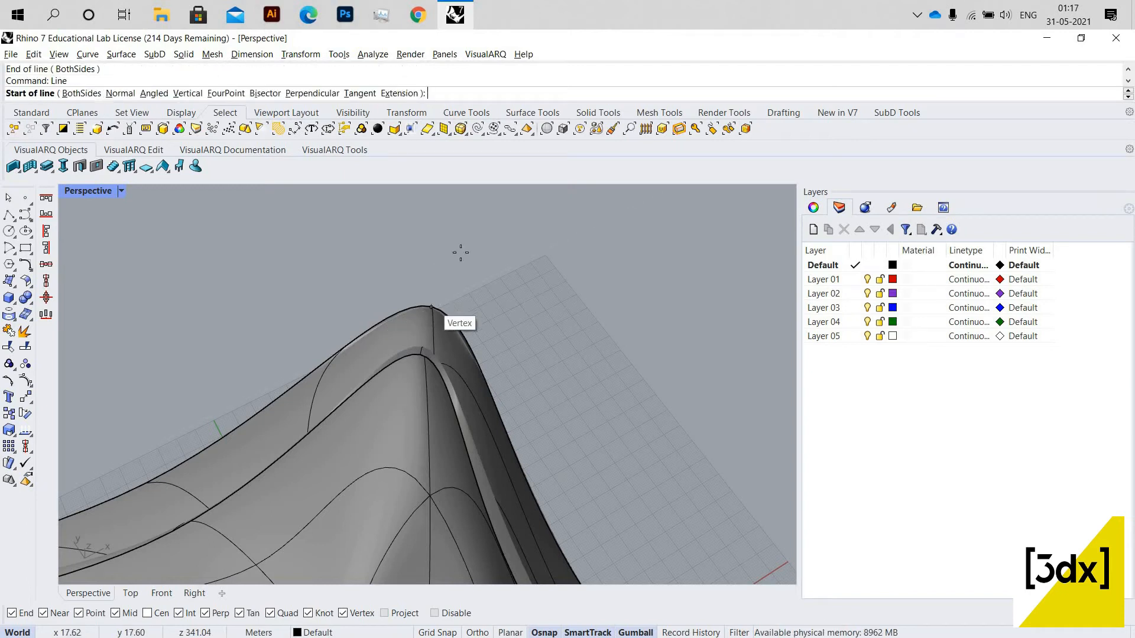
pyautogui.click(431, 307)
pyautogui.scroll(-3, 458, 372)
pyautogui.scroll(4, 465, 388)
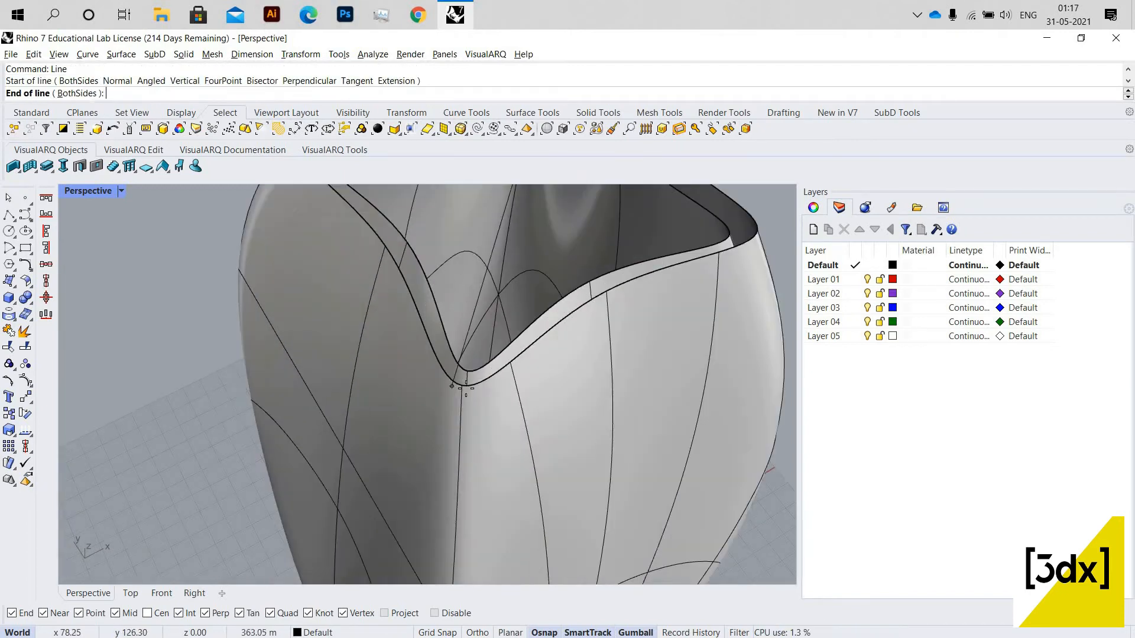
pyautogui.press('Escape')
pyautogui.scroll(-3, 421, 317)
pyautogui.scroll(4, 345, 260)
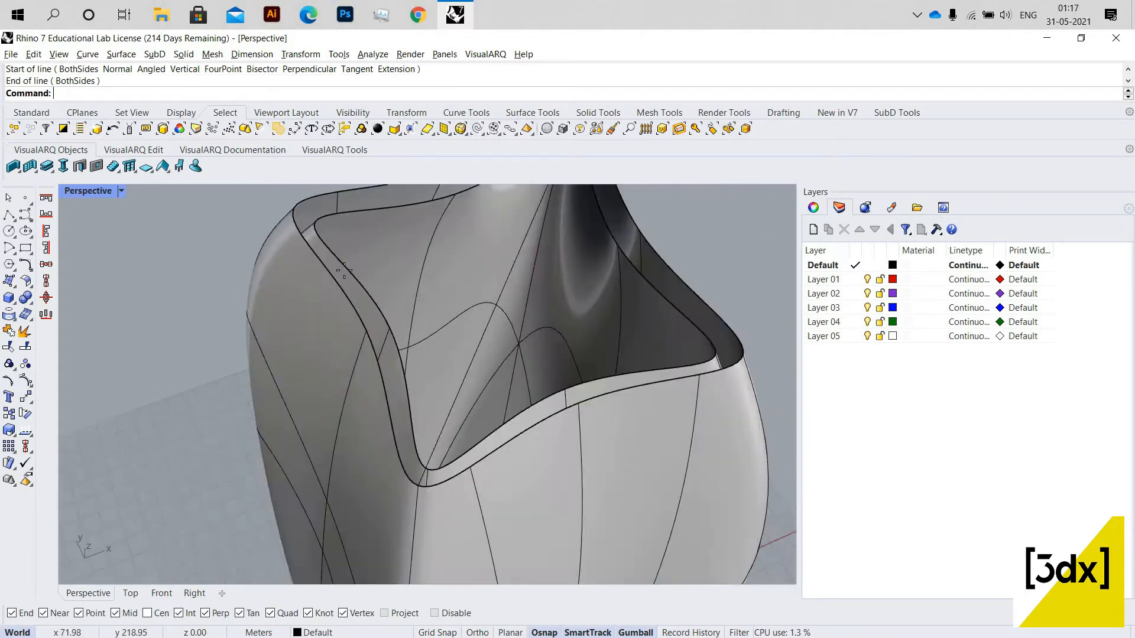
# - Draw a second line across the top opening, from the outer rim's left corner vertex to the opposite right corner, crossing the first line
pyautogui.scroll(2, 344, 270)
pyautogui.rightClick(345, 273)
pyautogui.scroll(-5, 366, 347)
pyautogui.scroll(4, 326, 292)
pyautogui.click(354, 325)
pyautogui.scroll(-4, 328, 303)
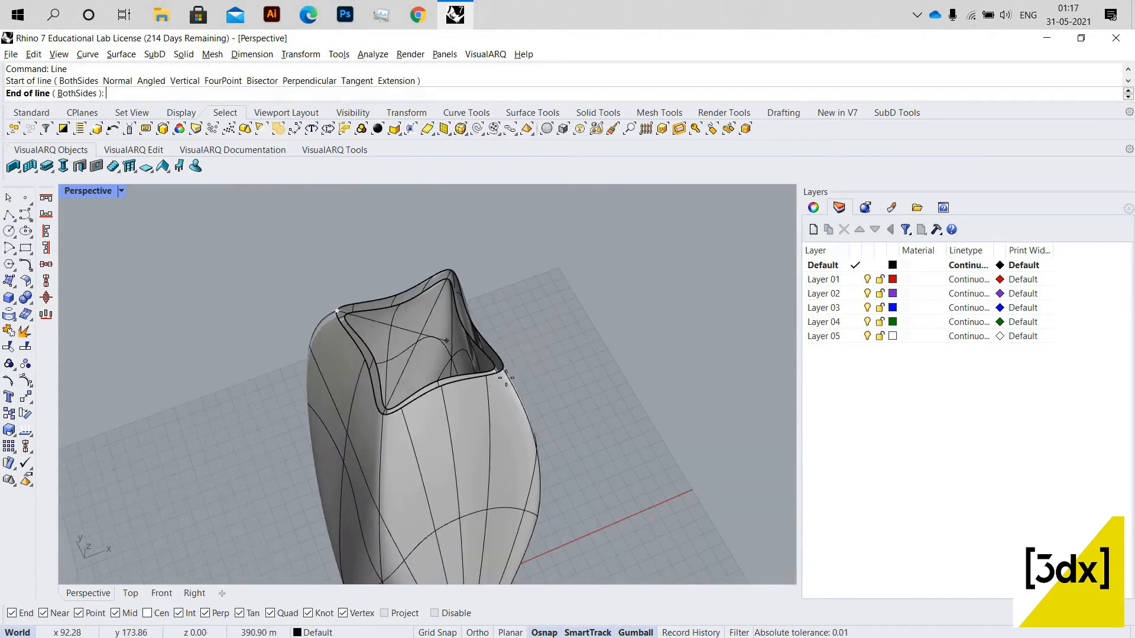
pyautogui.scroll(3, 506, 378)
pyautogui.press('Escape')
pyautogui.scroll(-3, 402, 295)
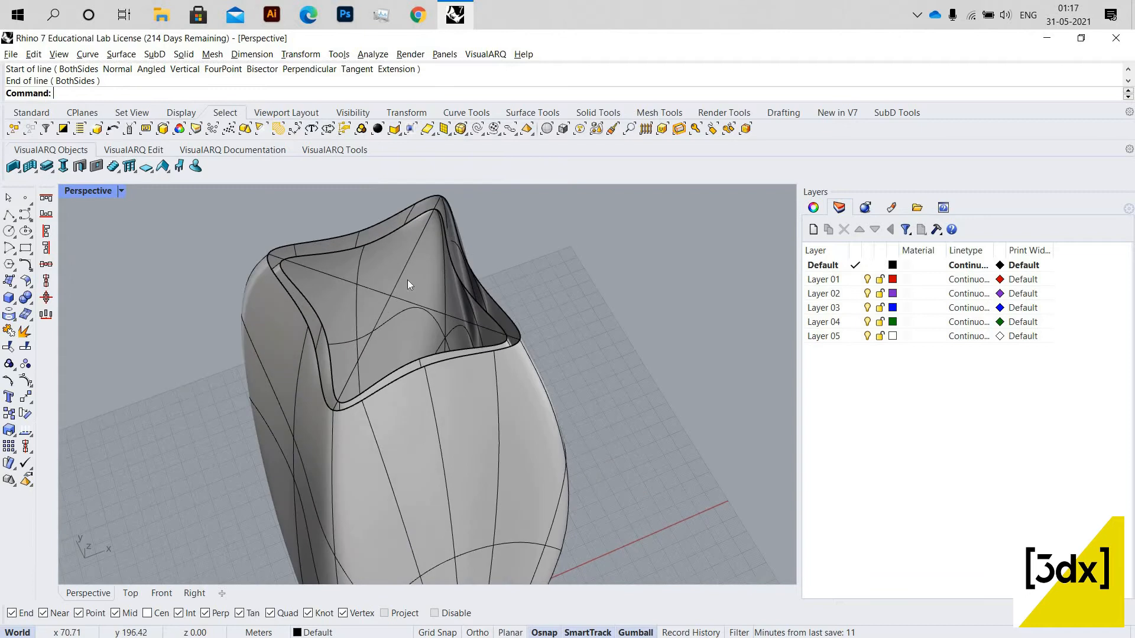
pyautogui.click(406, 299)
pyautogui.click(423, 341)
pyautogui.scroll(-3, 429, 371)
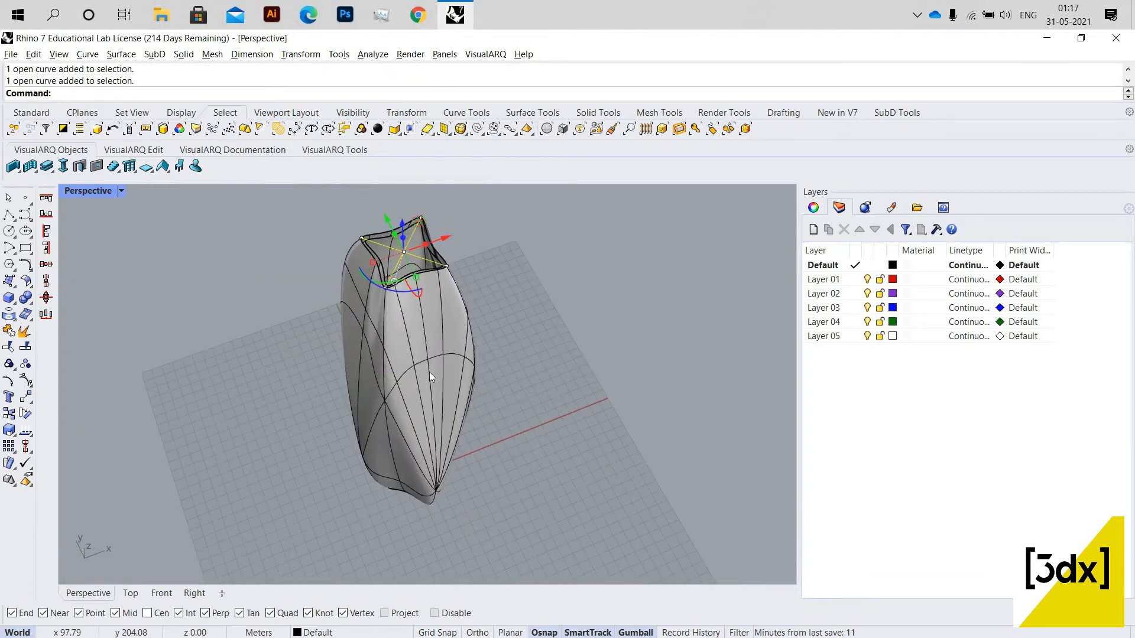
pyautogui.scroll(4, 429, 371)
pyautogui.click(465, 319)
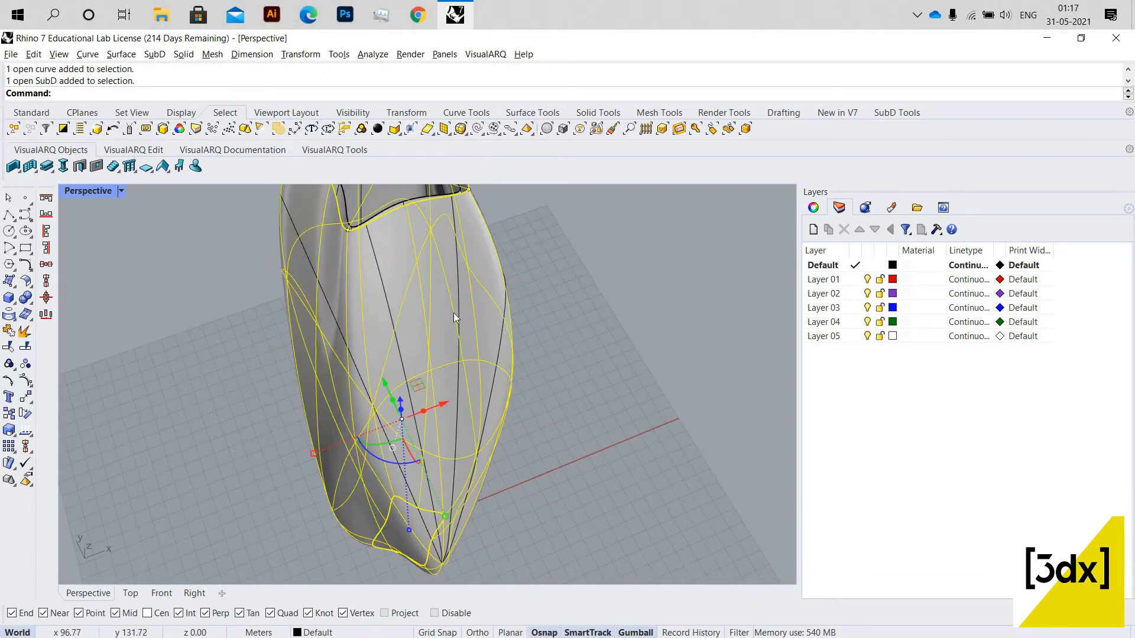
pyautogui.keyDown('shift'); pyautogui.click(459, 331); pyautogui.keyUp('shift')
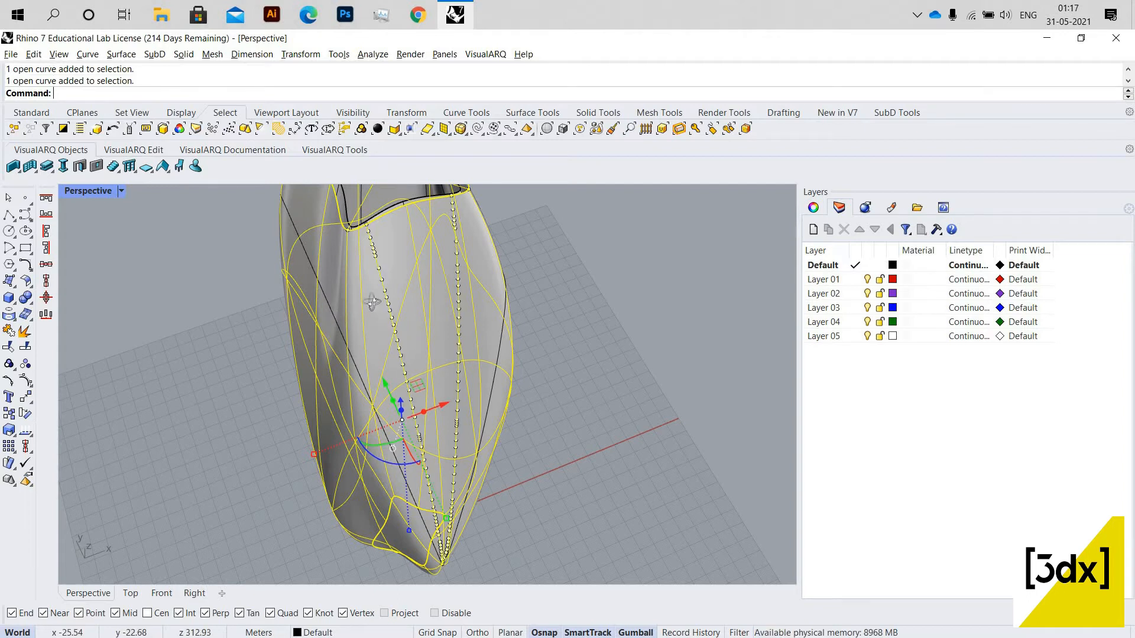
pyautogui.keyDown('shift'); pyautogui.click(335, 310); pyautogui.keyUp('shift')
pyautogui.scroll(-4, 335, 310)
pyautogui.moveTo(377, 259); pyautogui.dragTo(409, 326, button='right')
pyautogui.scroll(5, 382, 270)
pyautogui.scroll(-5, 382, 271)
pyautogui.scroll(4, 409, 327)
pyautogui.keyDown('shift'); pyautogui.click(409, 326); pyautogui.keyUp('shift')
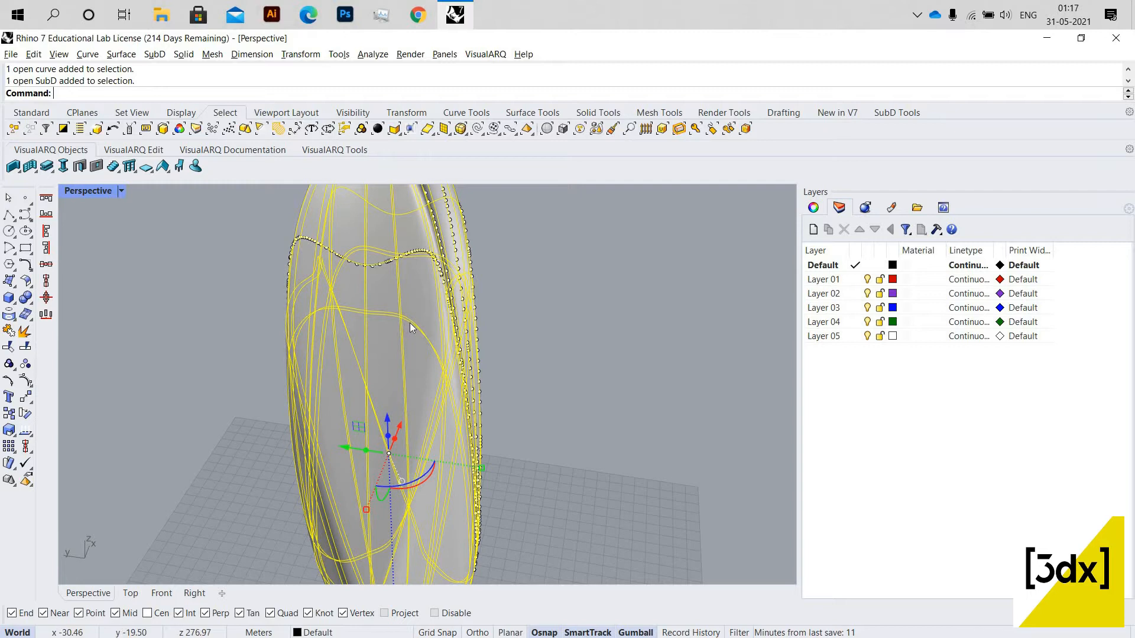
pyautogui.keyDown('ctrl'); pyautogui.click(409, 322); pyautogui.keyUp('ctrl')
# - Extract the wireframe of the tower's outer SubD shell as curves
pyautogui.scroll(-5, 398, 317)
pyautogui.moveTo(399, 317); pyautogui.dragTo(423, 288, button='right')
pyautogui.click(423, 287)
pyautogui.write('Ext')
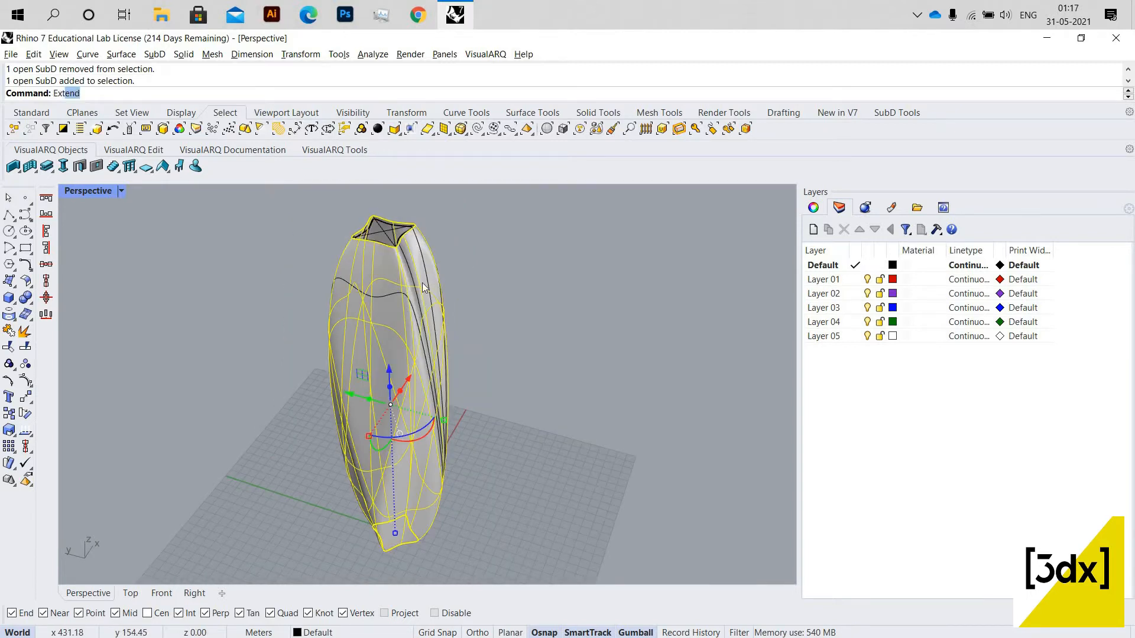
pyautogui.write('ractWireframe')
pyautogui.press('Return')
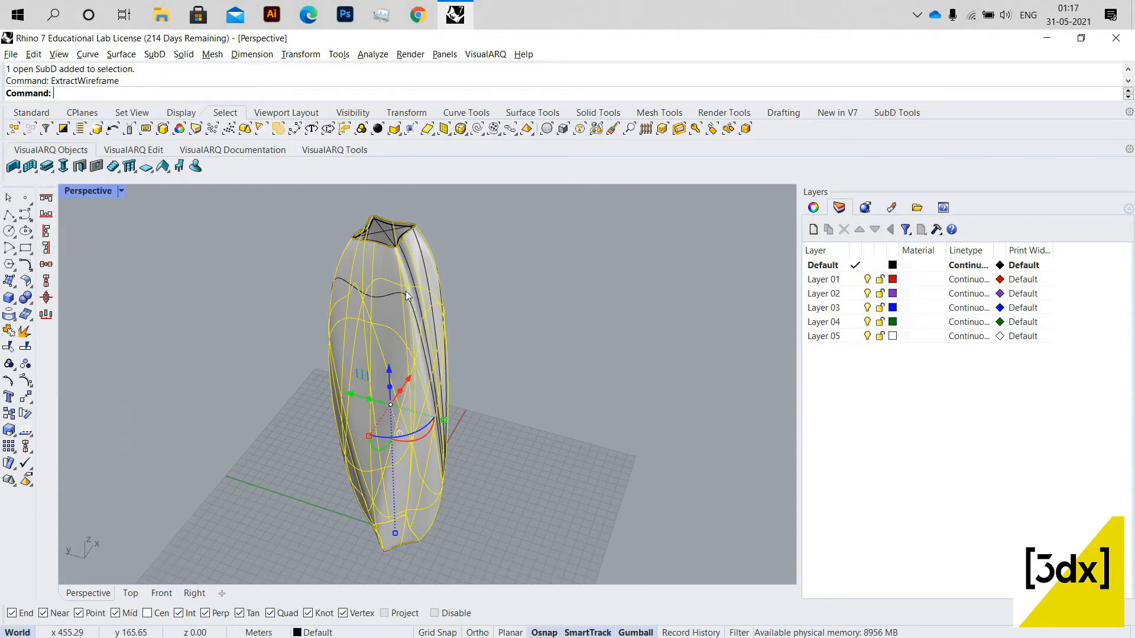
pyautogui.scroll(3, 405, 290)
pyautogui.scroll(-2, 371, 299)
pyautogui.moveTo(371, 299); pyautogui.dragTo(338, 328, button='right')
pyautogui.scroll(2, 338, 328)
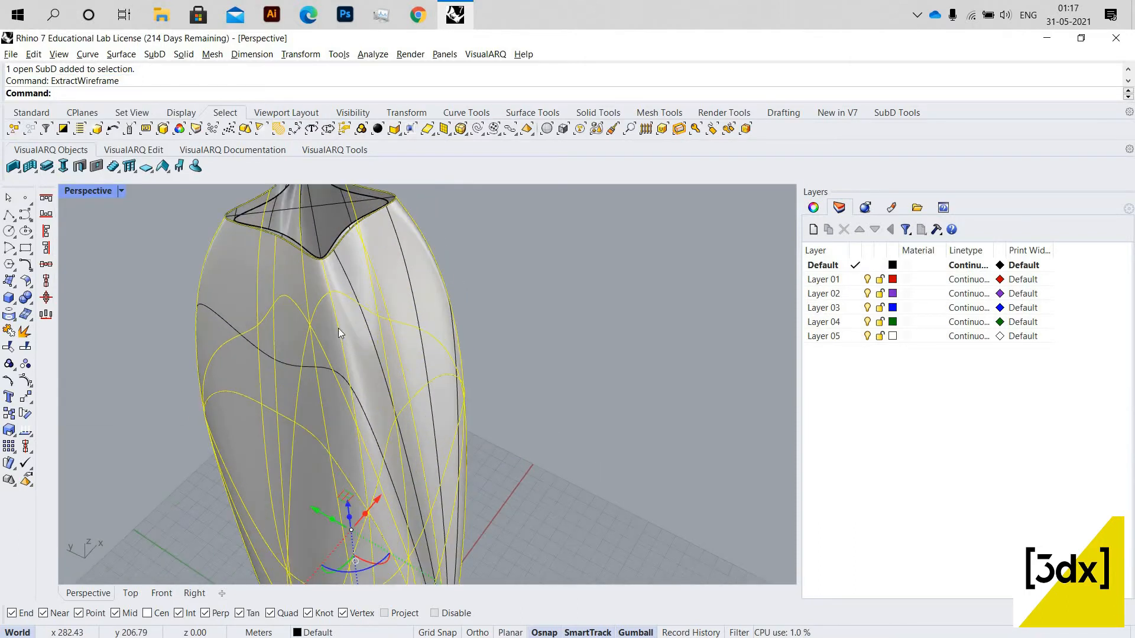
pyautogui.scroll(-4, 337, 324)
pyautogui.scroll(5, 335, 318)
pyautogui.click(339, 322)
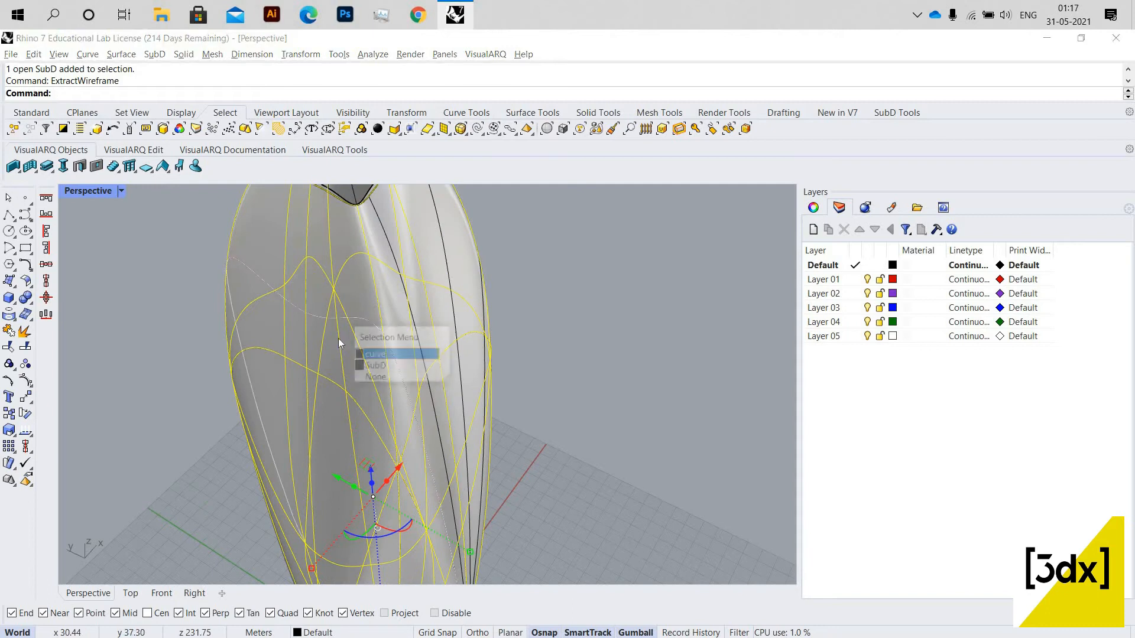
pyautogui.click(378, 355)
pyautogui.scroll(-3, 363, 284)
pyautogui.scroll(3, 364, 284)
pyautogui.click(377, 302)
pyautogui.click(387, 319)
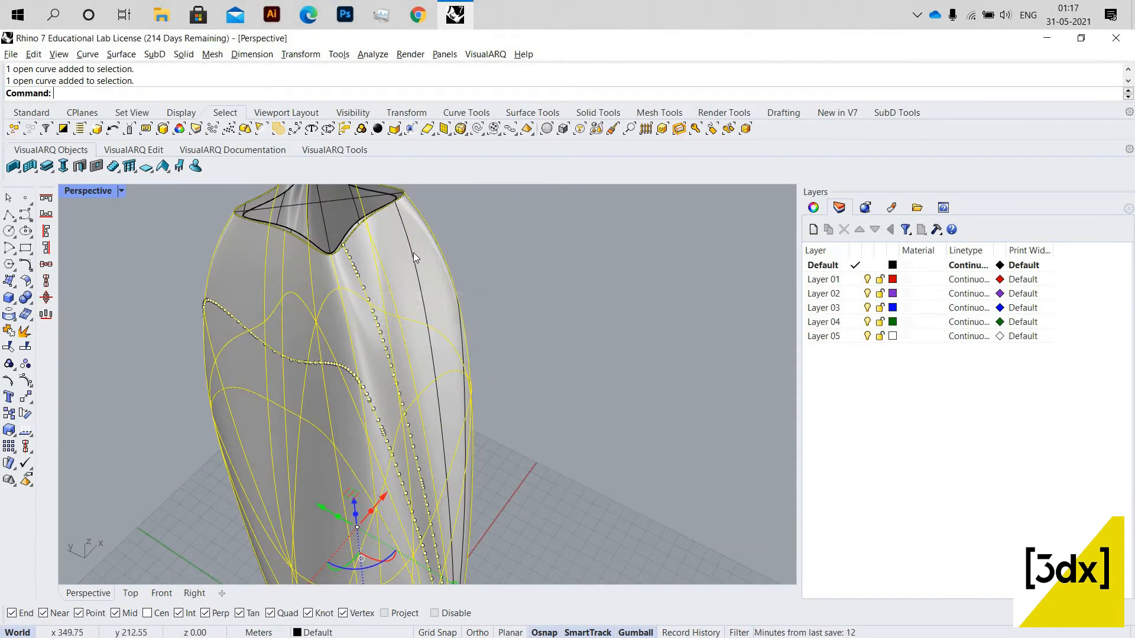
pyautogui.scroll(-3, 397, 312)
pyautogui.scroll(5, 373, 289)
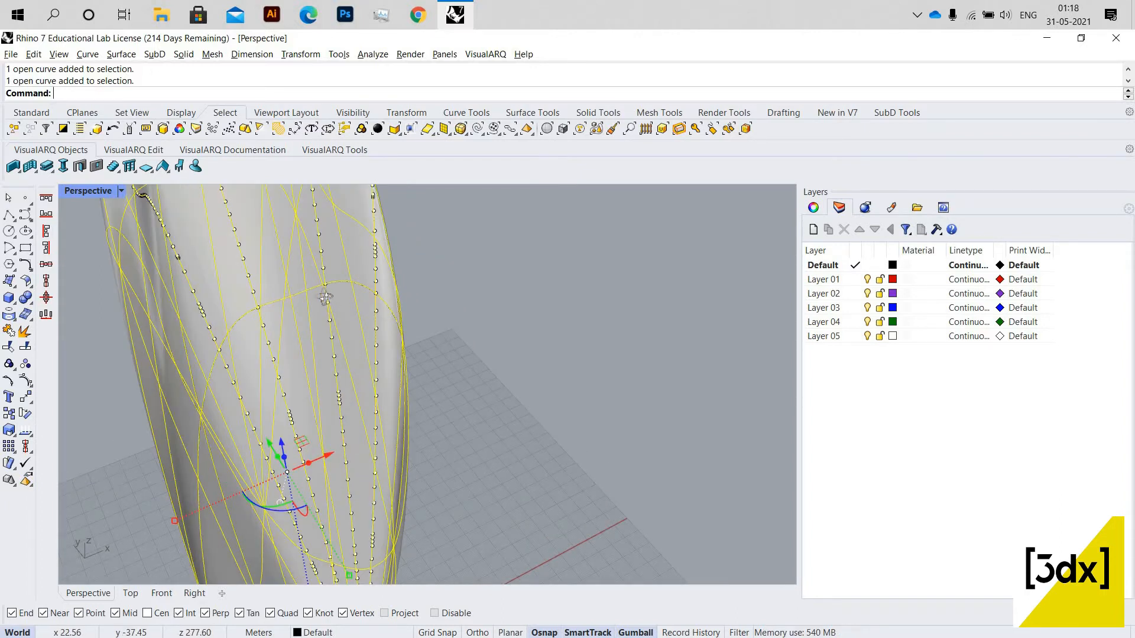
pyautogui.scroll(-5, 371, 311)
pyautogui.moveTo(396, 294); pyautogui.dragTo(359, 300, button='right')
pyautogui.scroll(10, 359, 300)
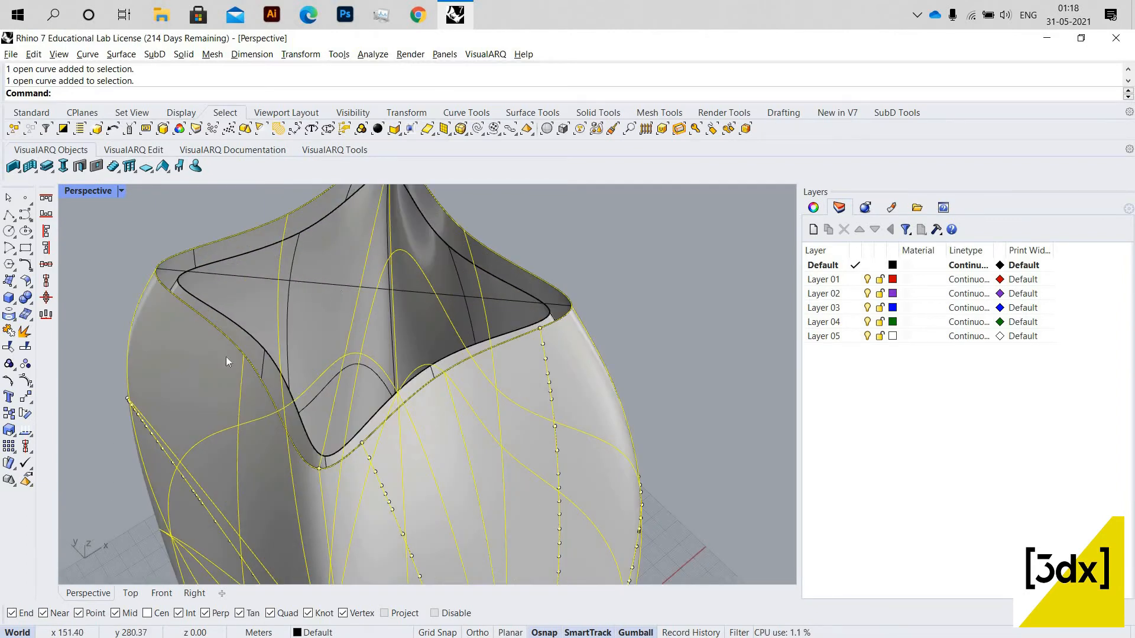
pyautogui.scroll(-10, 339, 350)
pyautogui.scroll(-5, 339, 350)
pyautogui.moveTo(467, 324); pyautogui.dragTo(333, 344)
# - Select all curves at once and move them out beside the tower, clear of the SubD shells
pyautogui.scroll(-3, 295, 326)
pyautogui.scroll(4, 295, 326)
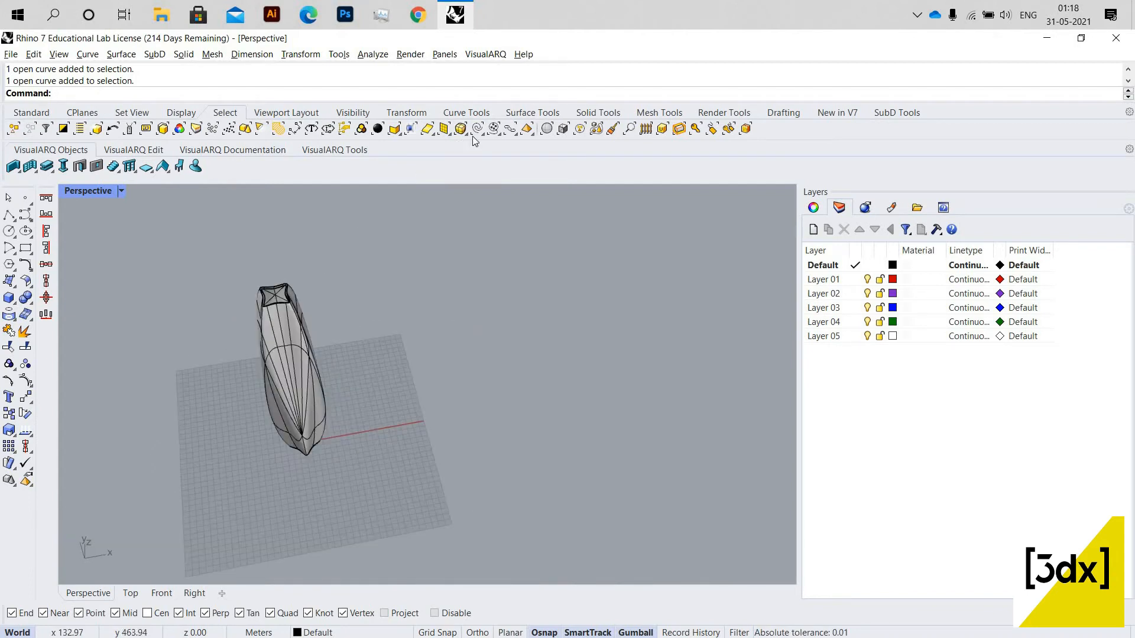
pyautogui.scroll(-6, 341, 339)
pyautogui.scroll(6, 346, 343)
pyautogui.moveTo(340, 347); pyautogui.dragTo(629, 301)
pyautogui.click(502, 304)
pyautogui.scroll(-6, 473, 305)
# - Trim the two crossing curves on the front of the separated curve cage against each other at their intersection
pyautogui.moveTo(629, 301); pyautogui.dragTo(359, 321, button='right')
pyautogui.scroll(9, 585, 300)
pyautogui.scroll(6, 561, 298)
pyautogui.scroll(-6, 509, 284)
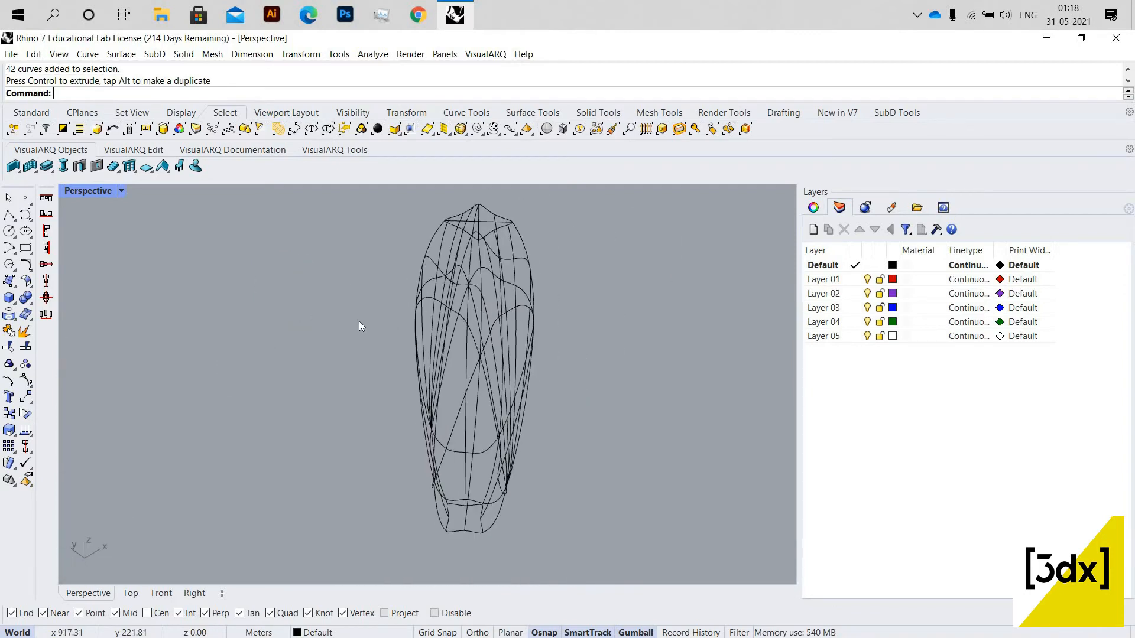
pyautogui.scroll(5, 402, 317)
pyautogui.scroll(-7, 384, 295)
pyautogui.scroll(8, 380, 277)
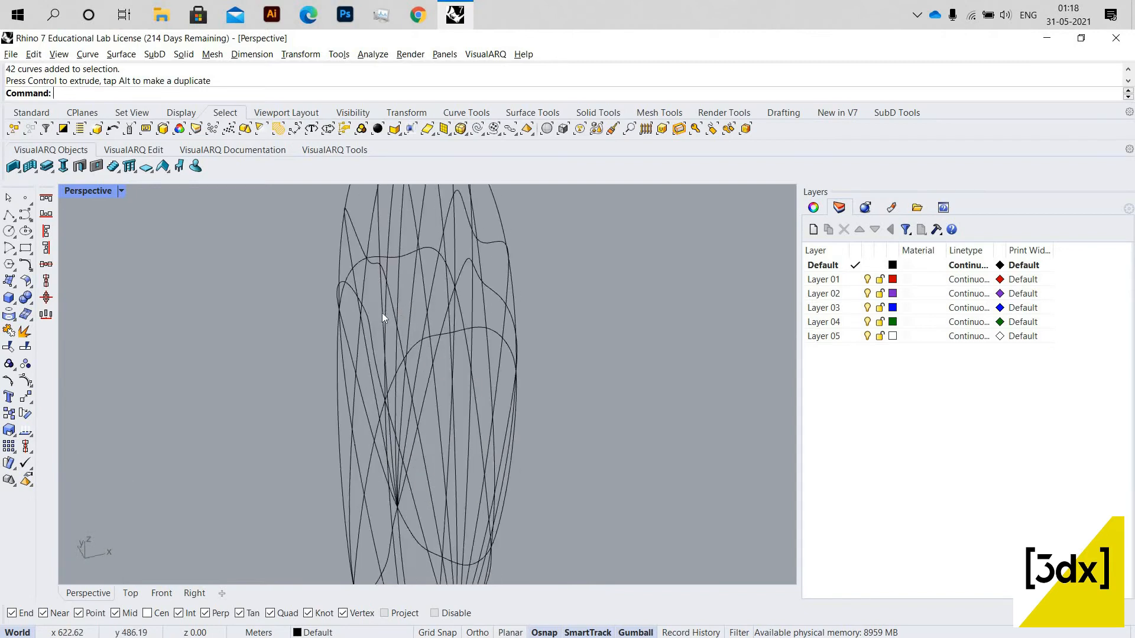
pyautogui.scroll(2, 356, 295)
pyautogui.click(359, 288)
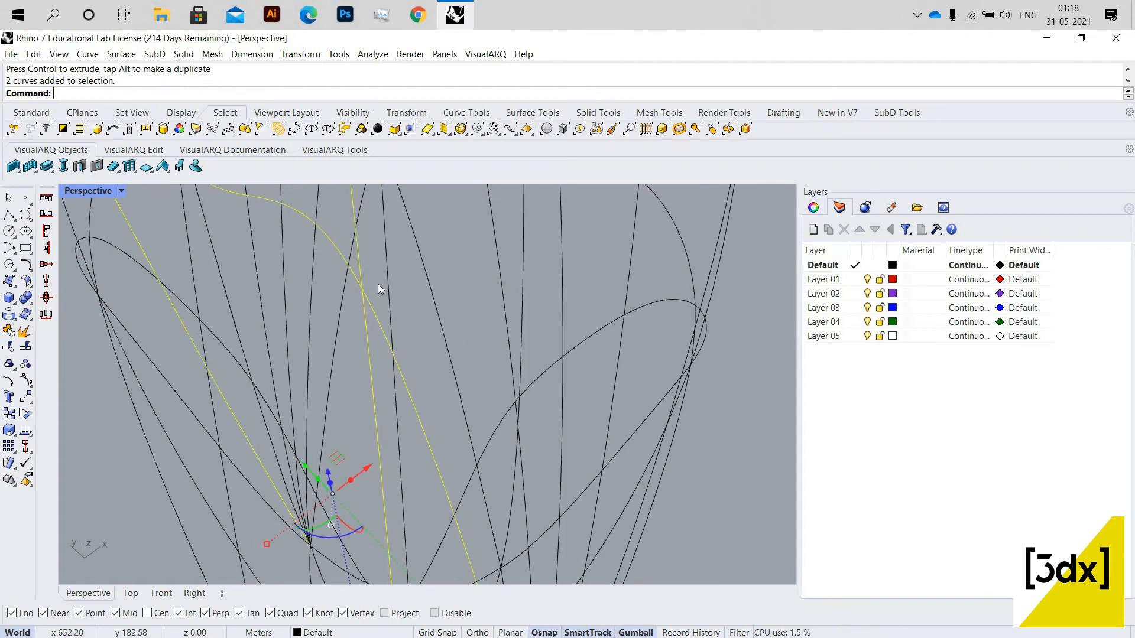
pyautogui.scroll(4, 378, 283)
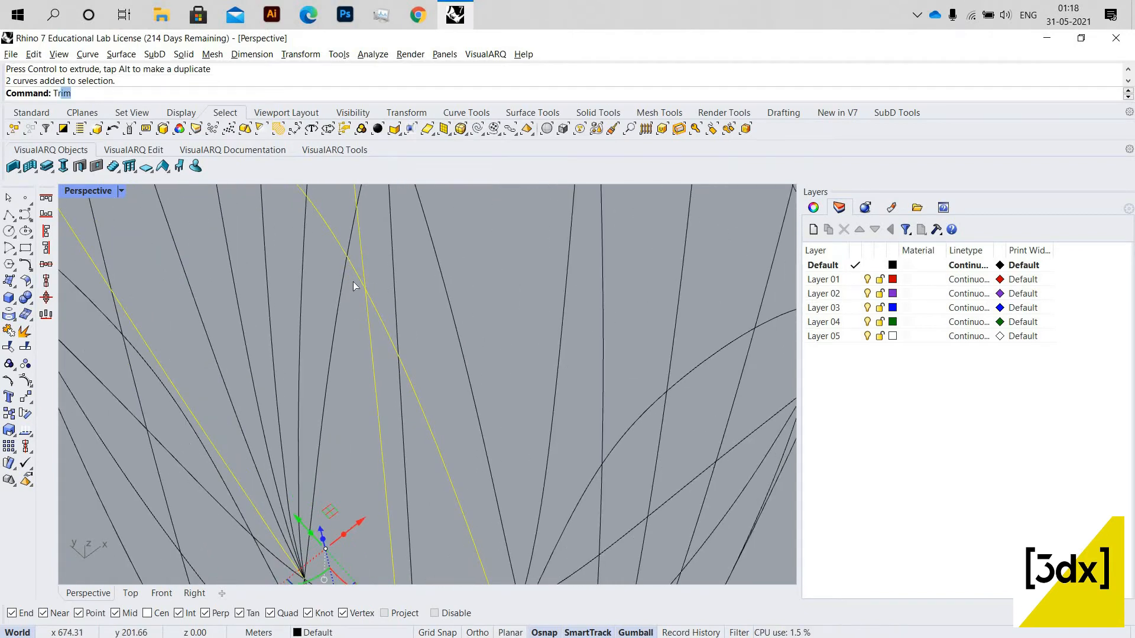
pyautogui.press('Return')
pyautogui.click(357, 283)
pyautogui.scroll(-3, 355, 449)
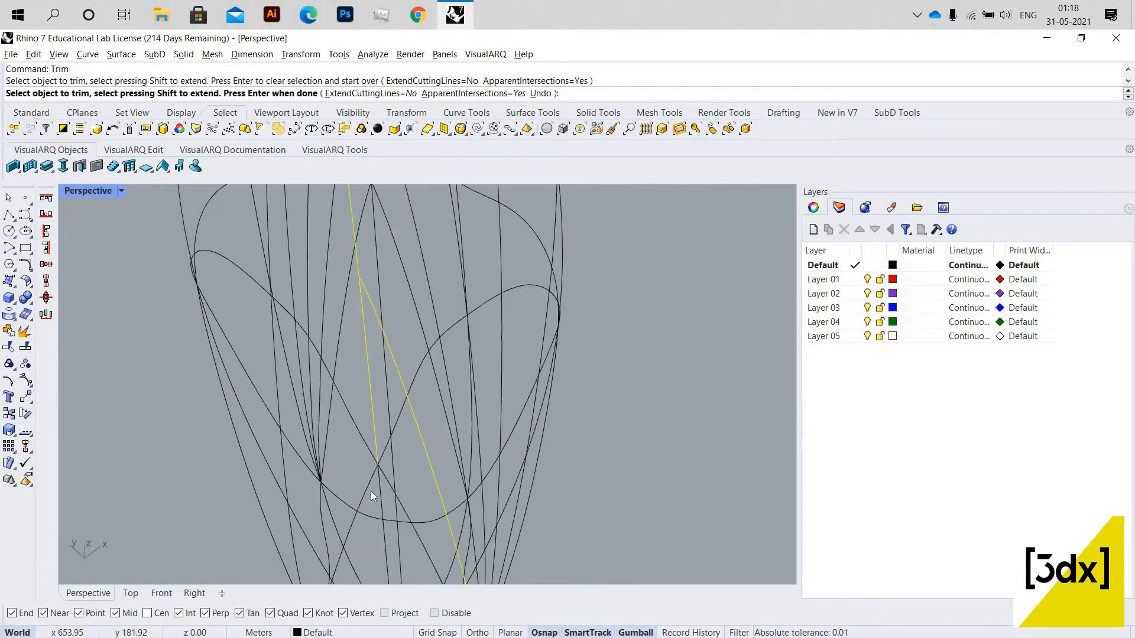
pyautogui.press('Return')
# - Examine the curve pieces around the trimmed crossing and the whole curve cage from several sides
pyautogui.scroll(3, 390, 446)
pyautogui.click(398, 432)
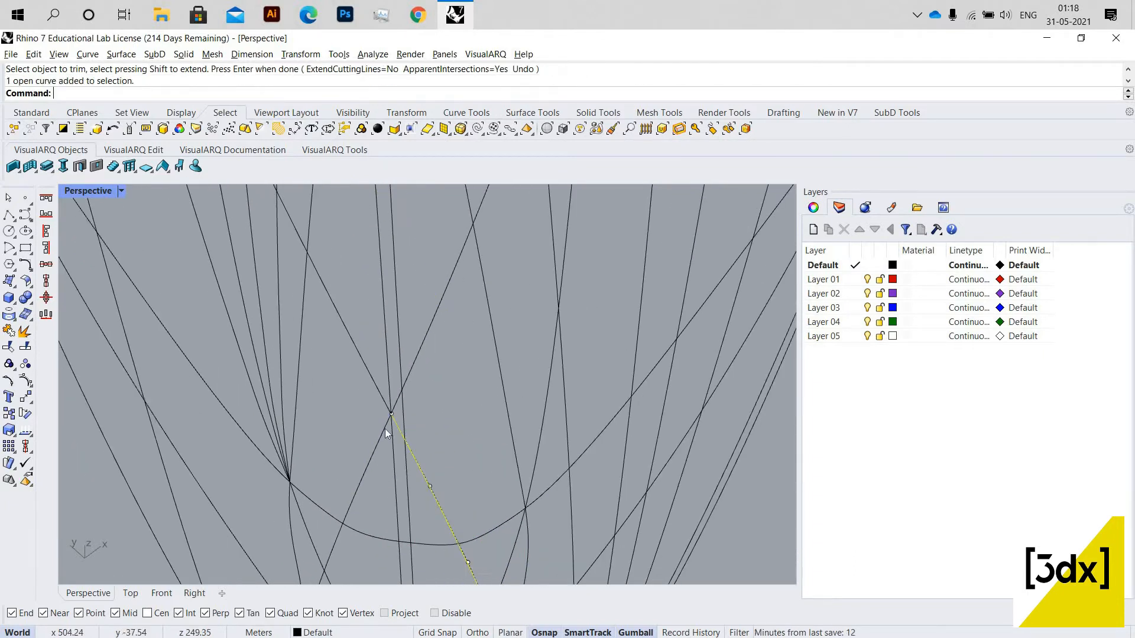
pyautogui.click(362, 358)
pyautogui.scroll(-5, 378, 364)
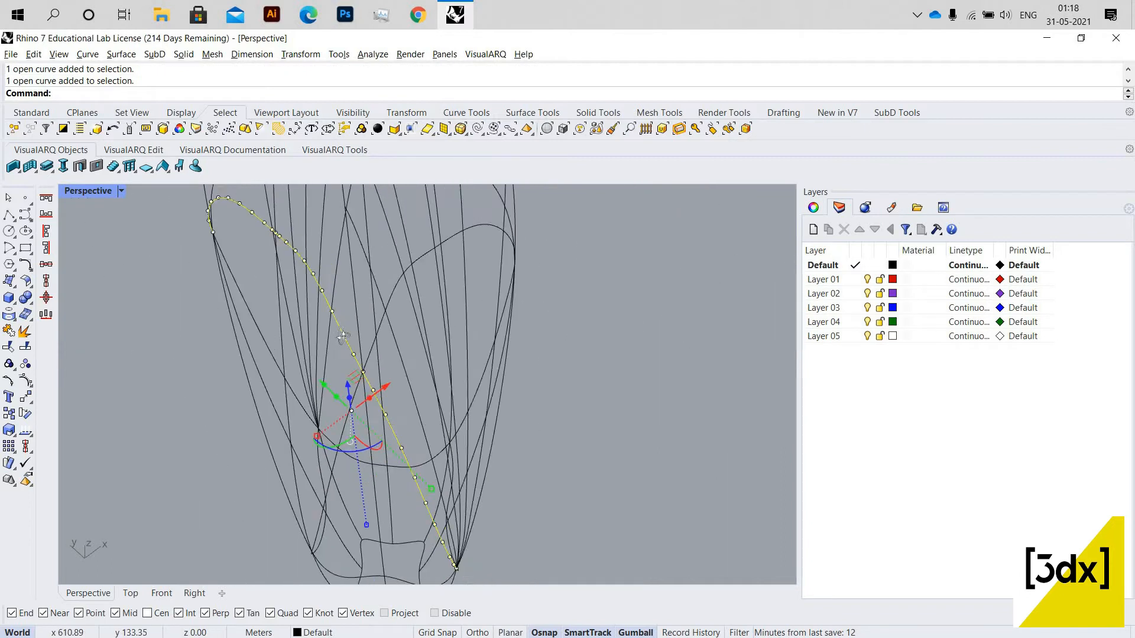
pyautogui.scroll(4, 352, 338)
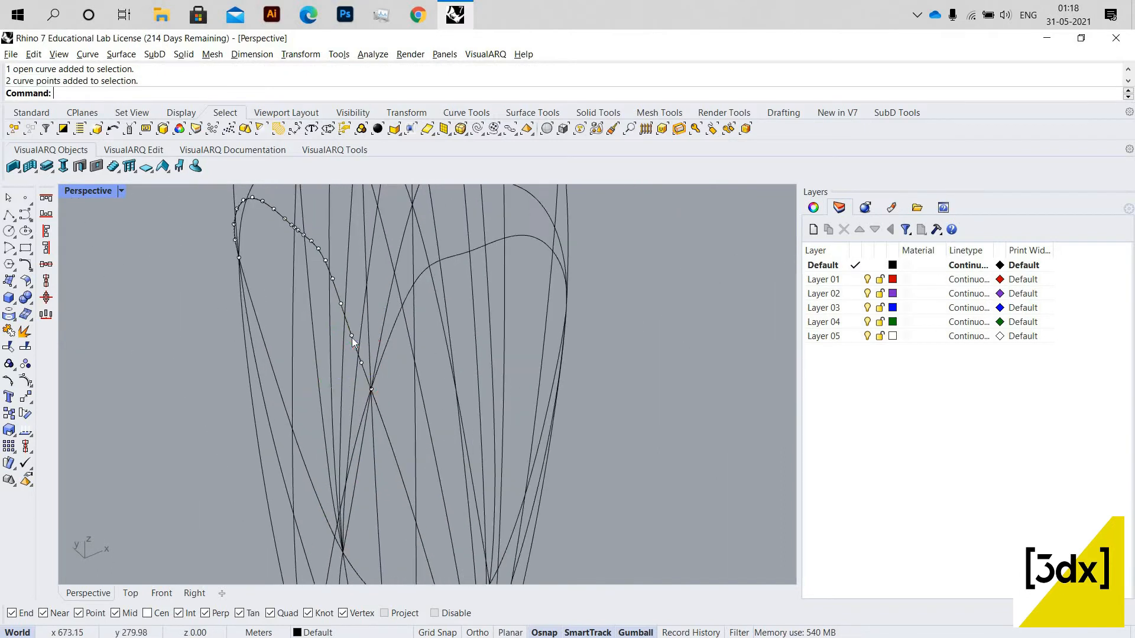
pyautogui.scroll(-8, 328, 350)
pyautogui.moveTo(328, 349); pyautogui.dragTo(198, 332, button='right')
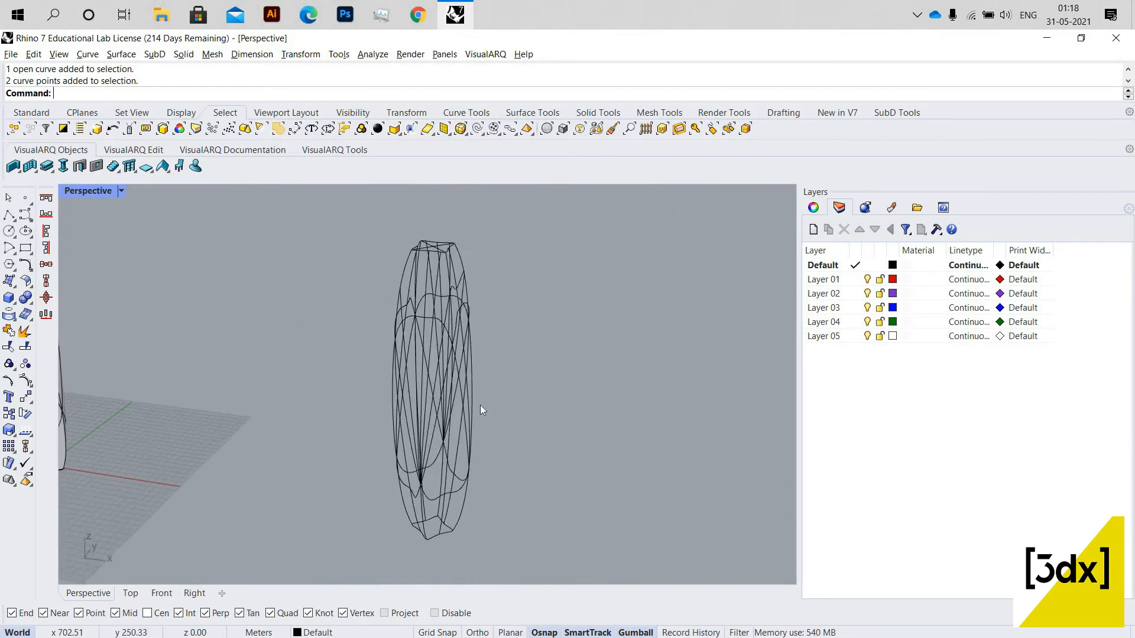
pyautogui.moveTo(480, 405); pyautogui.dragTo(266, 346, button='right')
pyautogui.scroll(7, 480, 411)
pyautogui.scroll(-7, 403, 323)
pyautogui.moveTo(409, 278); pyautogui.dragTo(419, 249, button='right')
pyautogui.scroll(7, 419, 249)
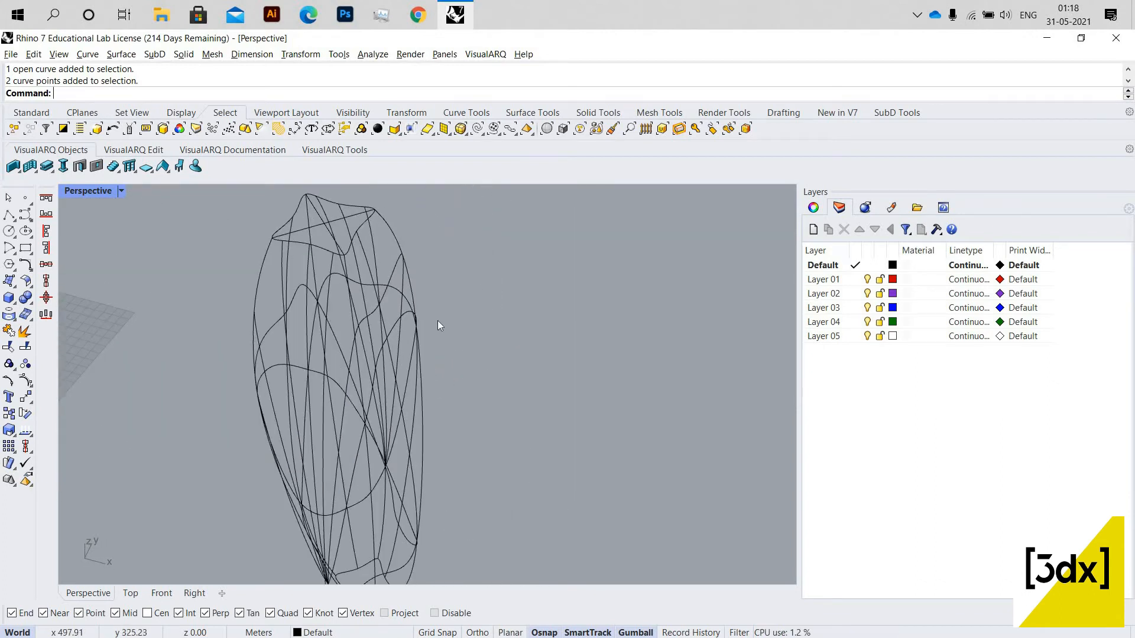
# - Trim the projected curve where it crosses the wireframe curves along the cage's right side, and delete the leftover segment
pyautogui.scroll(-4, 392, 498)
pyautogui.moveTo(349, 431); pyautogui.dragTo(378, 448, button='right')
pyautogui.scroll(4, 425, 405)
pyautogui.scroll(4, 372, 416)
pyautogui.click(381, 410)
pyautogui.keyDown('shift'); pyautogui.click(380, 381); pyautogui.keyUp('shift')
pyautogui.scroll(-4, 384, 360)
pyautogui.scroll(-6, 385, 337)
pyautogui.moveTo(366, 278); pyautogui.dragTo(366, 378, button='right')
pyautogui.scroll(9, 365, 378)
pyautogui.moveTo(358, 334); pyautogui.dragTo(293, 371, button='right')
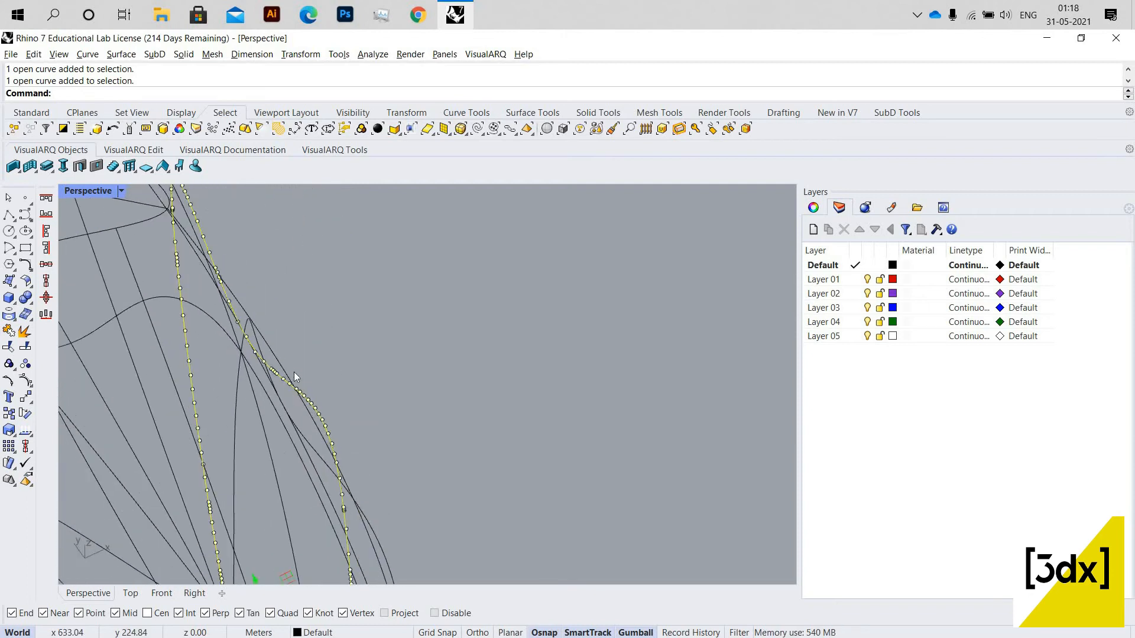
pyautogui.write('t')
pyautogui.press('Return')
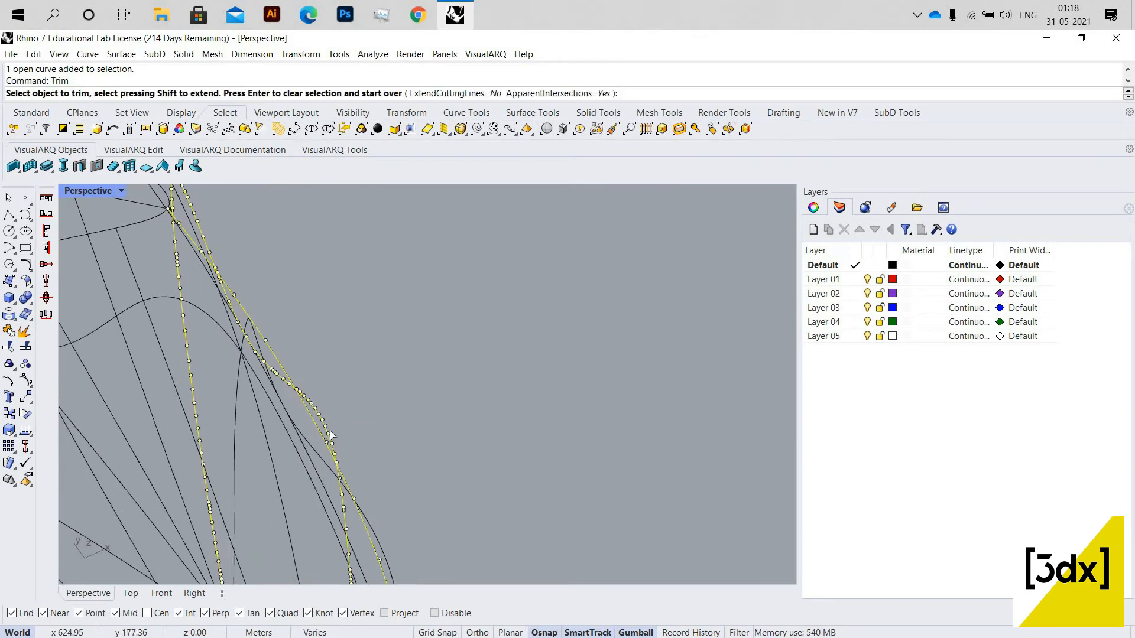
pyautogui.click(325, 428)
pyautogui.press('Return')
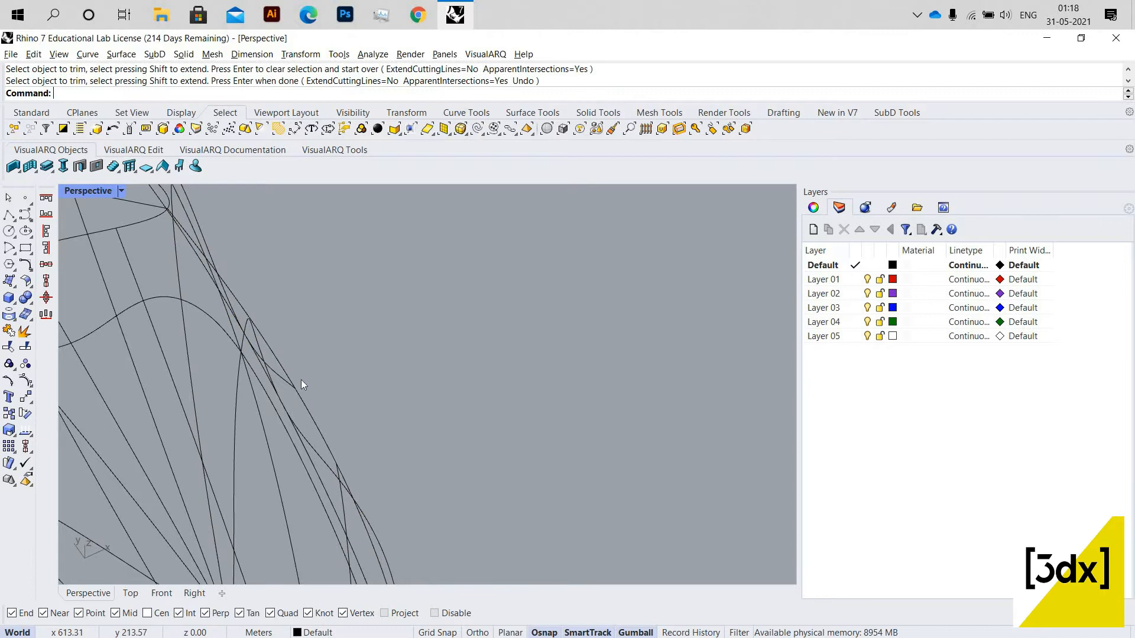
pyautogui.click(300, 379)
pyautogui.press('Delete')
# - Pipe the curves that fan upward from the cage's lower corner point with radius 1.00 and flat caps
pyautogui.scroll(-8, 315, 392)
pyautogui.keyDown('shift'); pyautogui.moveTo(324, 349); pyautogui.dragTo(264, 335, button='right'); pyautogui.keyUp('shift')
pyautogui.scroll(8, 311, 299)
pyautogui.click(318, 385)
pyautogui.scroll(-7, 322, 273)
pyautogui.scroll(6, 332, 271)
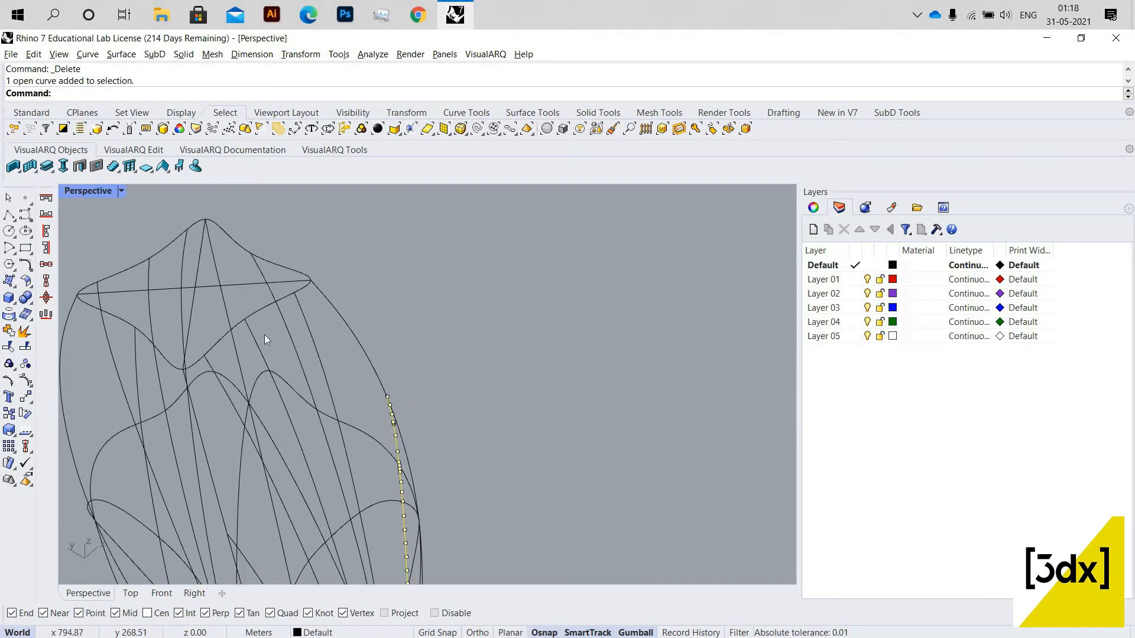
pyautogui.keyDown('shift'); pyautogui.click(257, 347); pyautogui.keyUp('shift')
pyautogui.keyDown('shift'); pyautogui.click(224, 392); pyautogui.keyUp('shift')
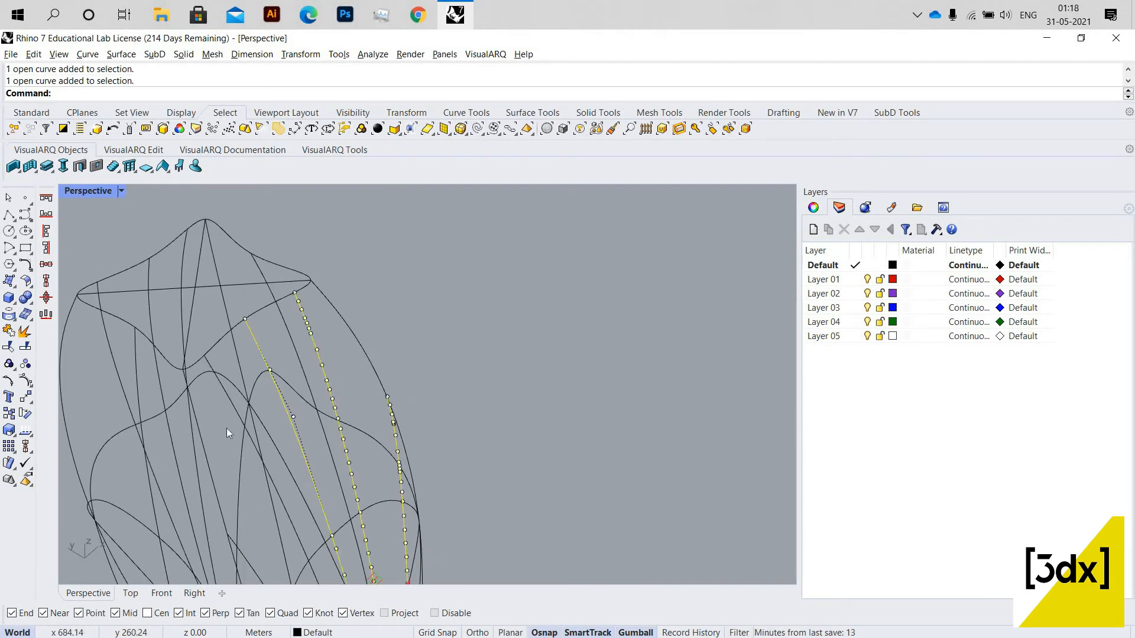
pyautogui.scroll(-7, 259, 341)
pyautogui.scroll(7, 262, 442)
pyautogui.keyDown('shift'); pyautogui.click(265, 444); pyautogui.keyUp('shift')
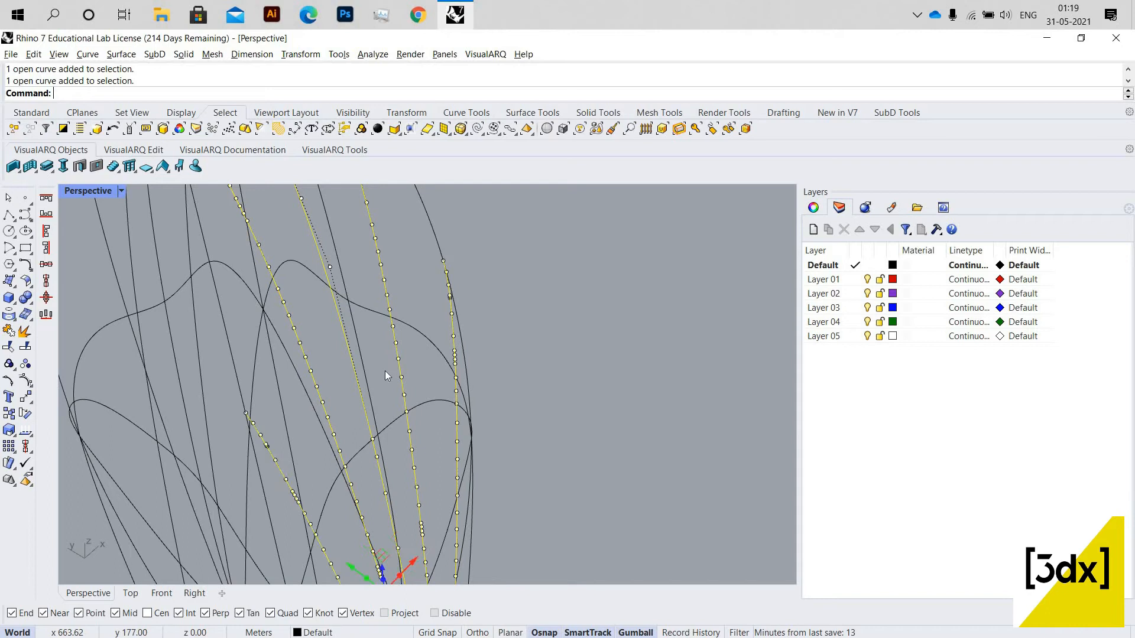
pyautogui.scroll(-12, 385, 370)
pyautogui.moveTo(366, 460); pyautogui.dragTo(317, 499, button='right')
pyautogui.scroll(15, 354, 473)
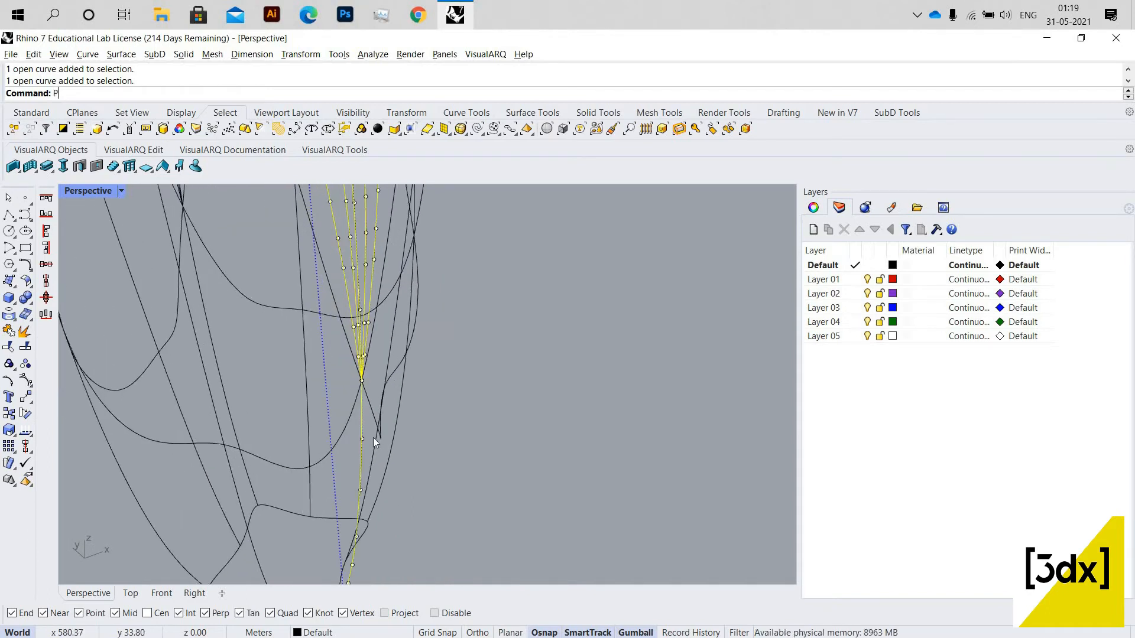
pyautogui.press('Return')
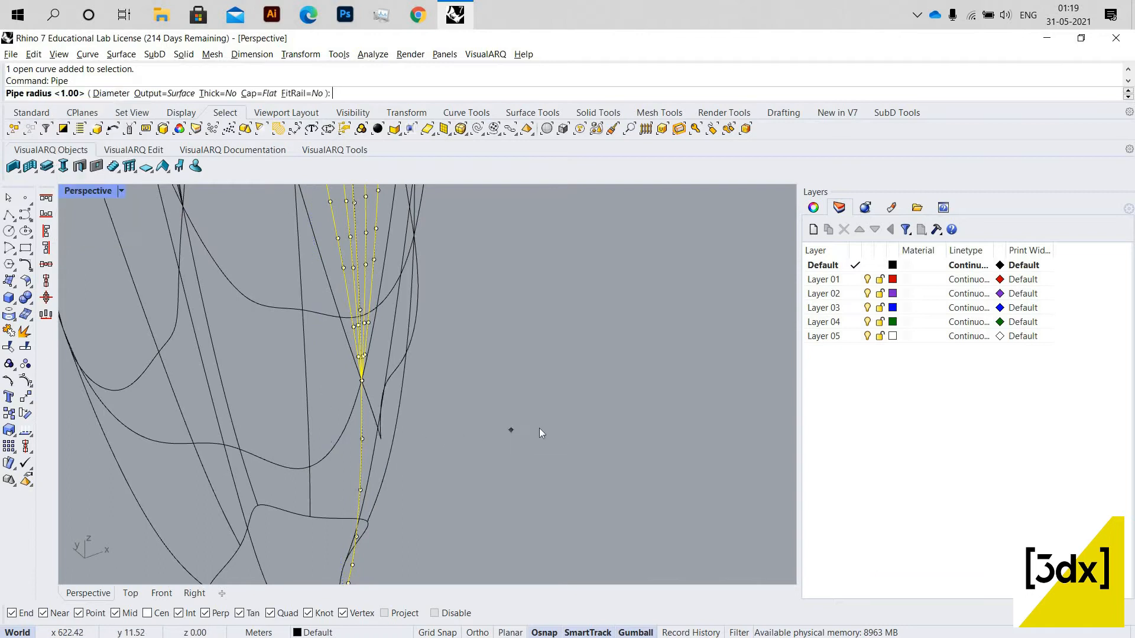
pyautogui.press('Return')
pyautogui.scroll(-16, 450, 463)
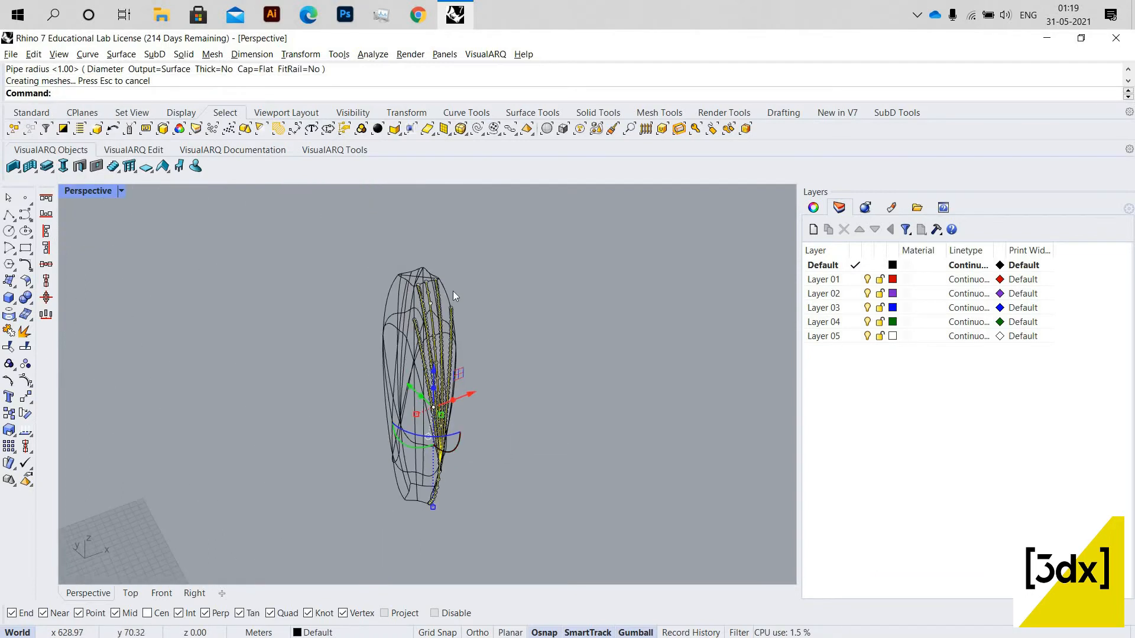
# - Select the pipes created by the last Pipe command
pyautogui.scroll(10, 440, 236)
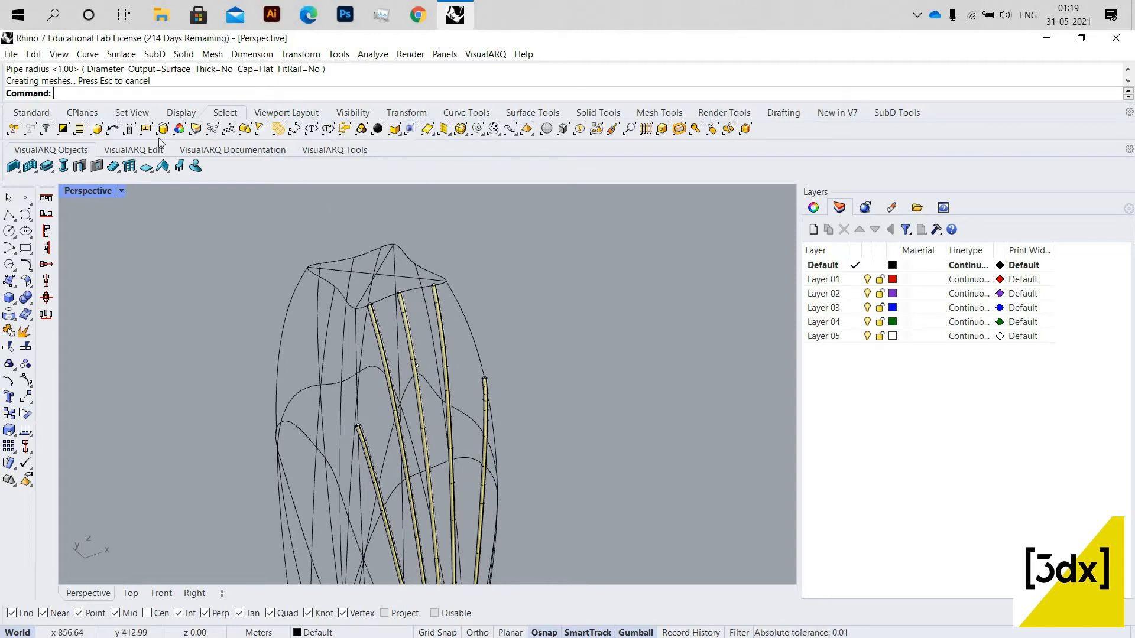
pyautogui.click(97, 129)
pyautogui.scroll(6, 406, 289)
pyautogui.press('Escape')
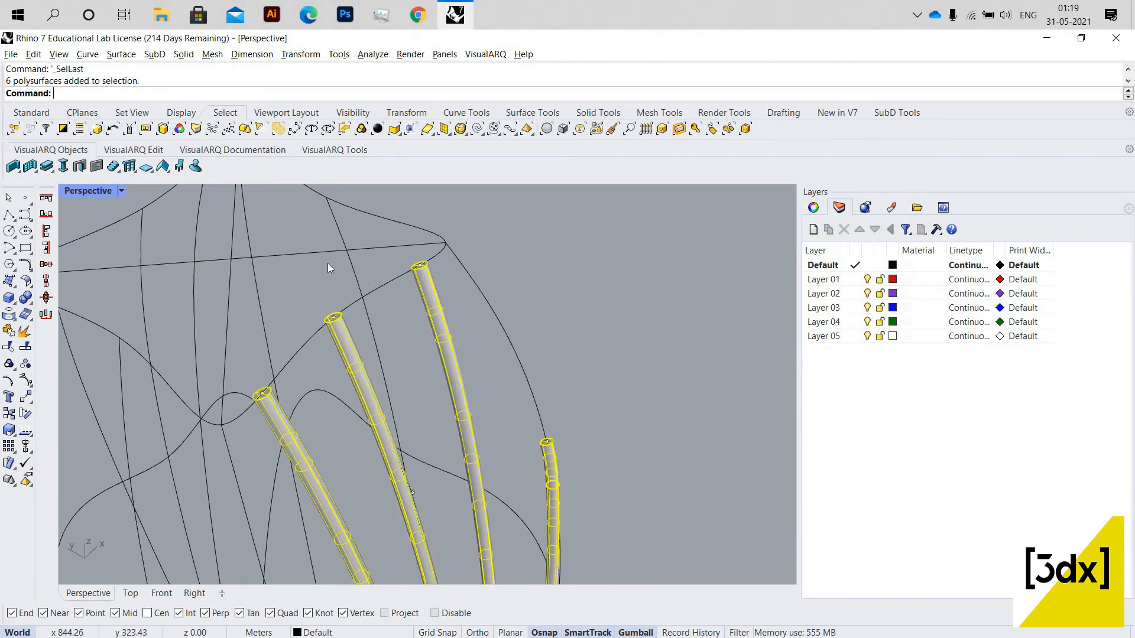
# - Mirror a copy of the selected pipes about the line running through the midpoint of the cage's top diagonal
pyautogui.scroll(-6, 327, 264)
pyautogui.scroll(6, 350, 311)
pyautogui.moveTo(360, 310); pyautogui.dragTo(356, 338, button='right')
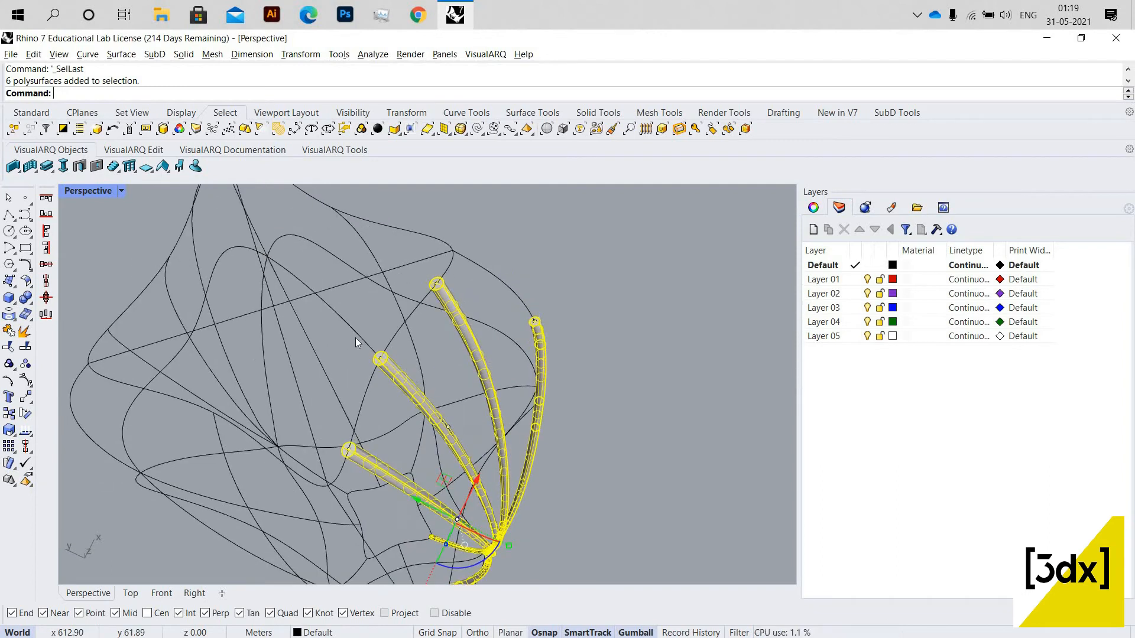
pyautogui.write('Mirror')
pyautogui.press('Return')
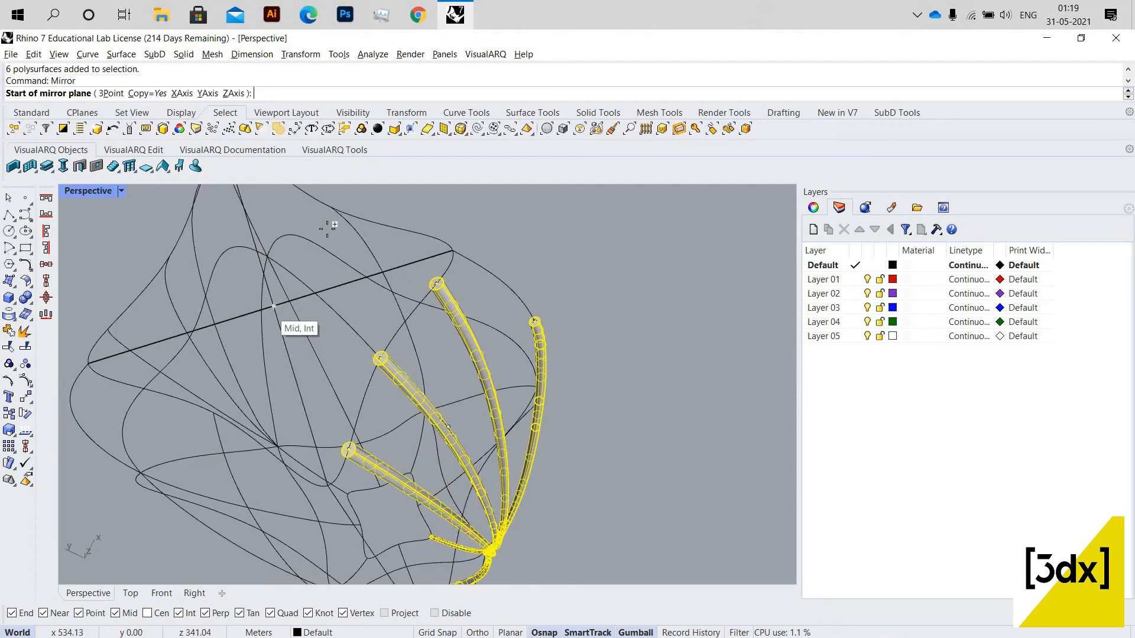
pyautogui.click(274, 306)
pyautogui.click(314, 292)
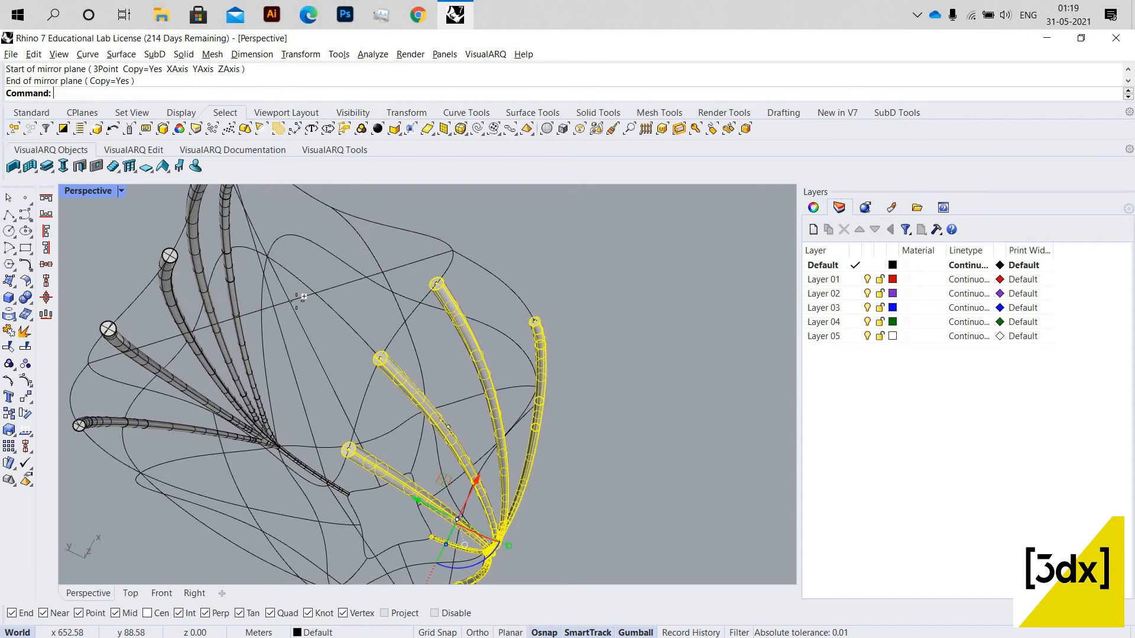
pyautogui.press('Return')
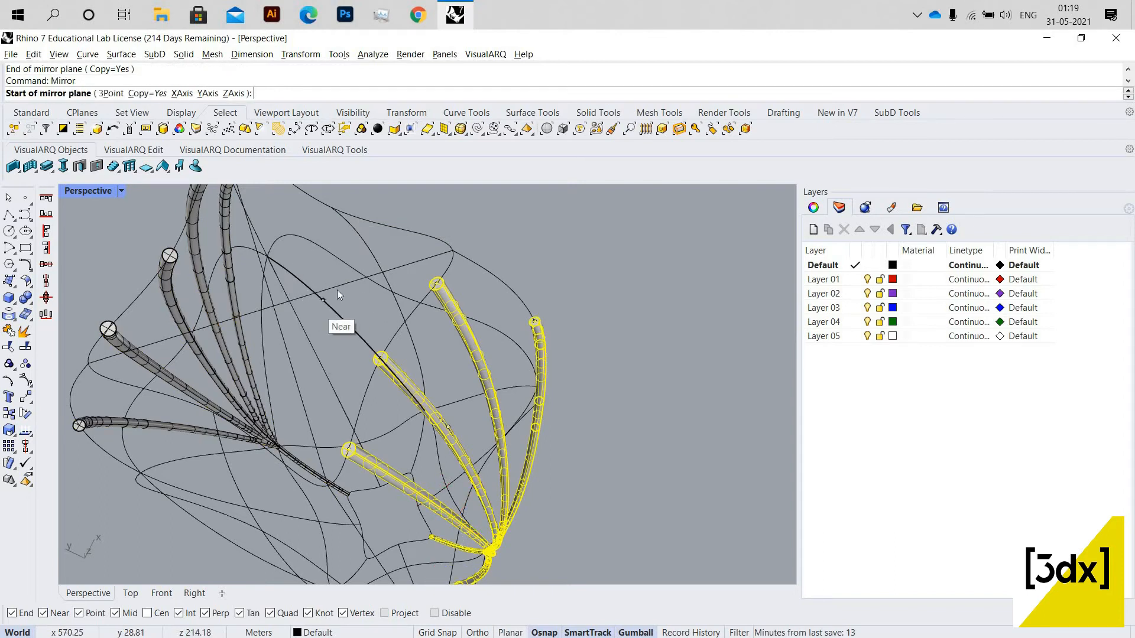
pyautogui.scroll(-4, 281, 287)
pyautogui.press('Escape')
pyautogui.press('Escape')
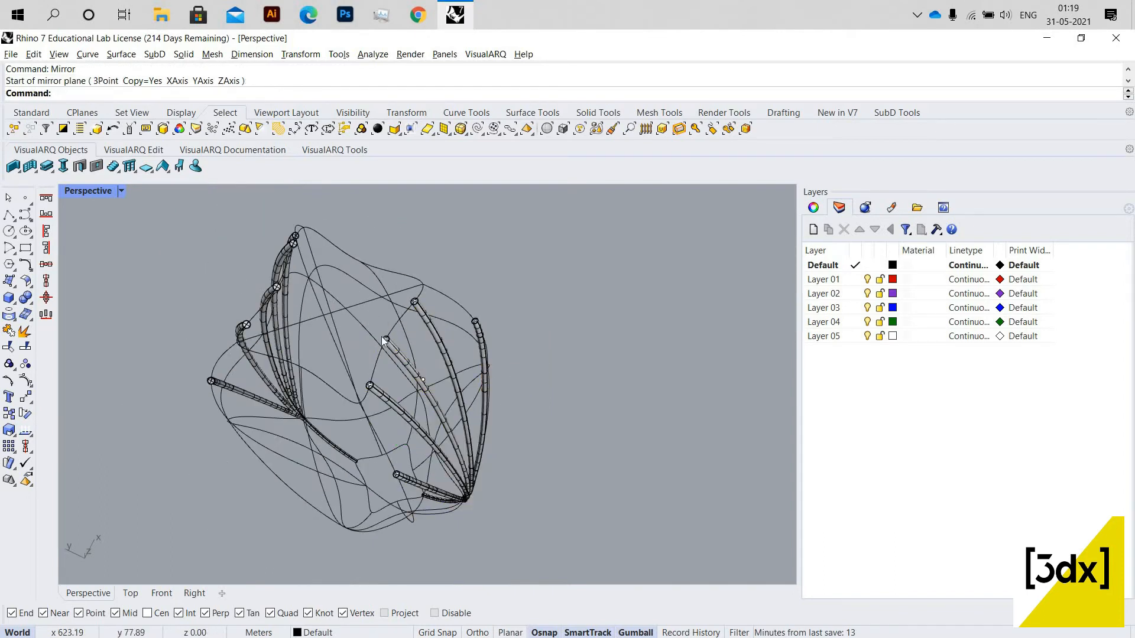
pyautogui.scroll(3, 384, 342)
pyautogui.scroll(-2, 384, 341)
pyautogui.scroll(4, 386, 342)
pyautogui.click(385, 343)
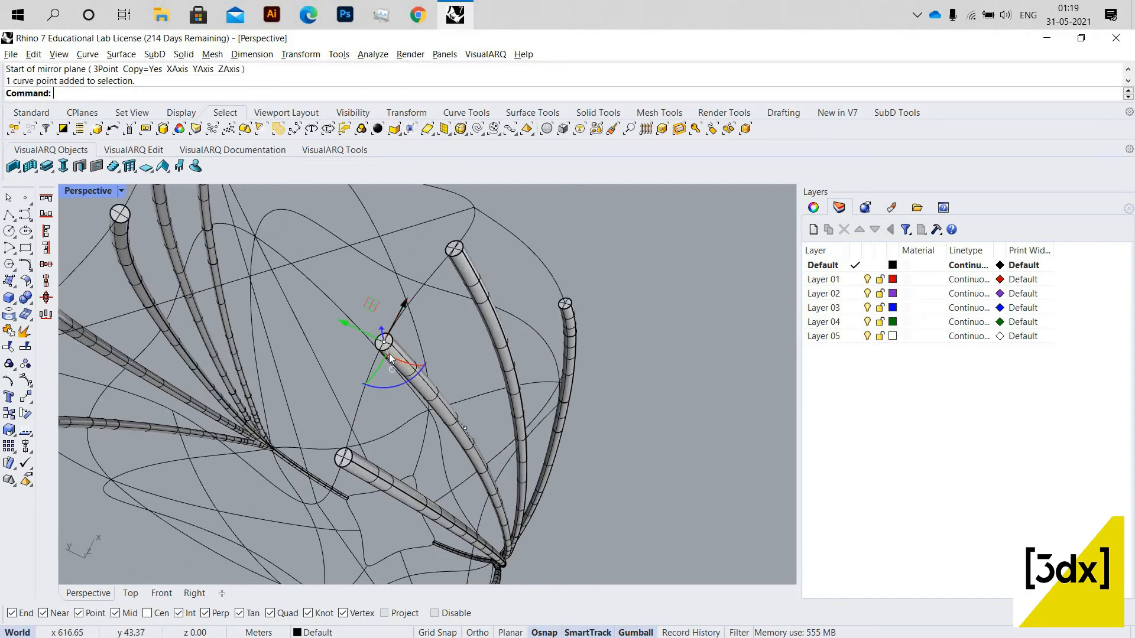
pyautogui.keyDown('shift'); pyautogui.click(460, 264); pyautogui.keyUp('shift')
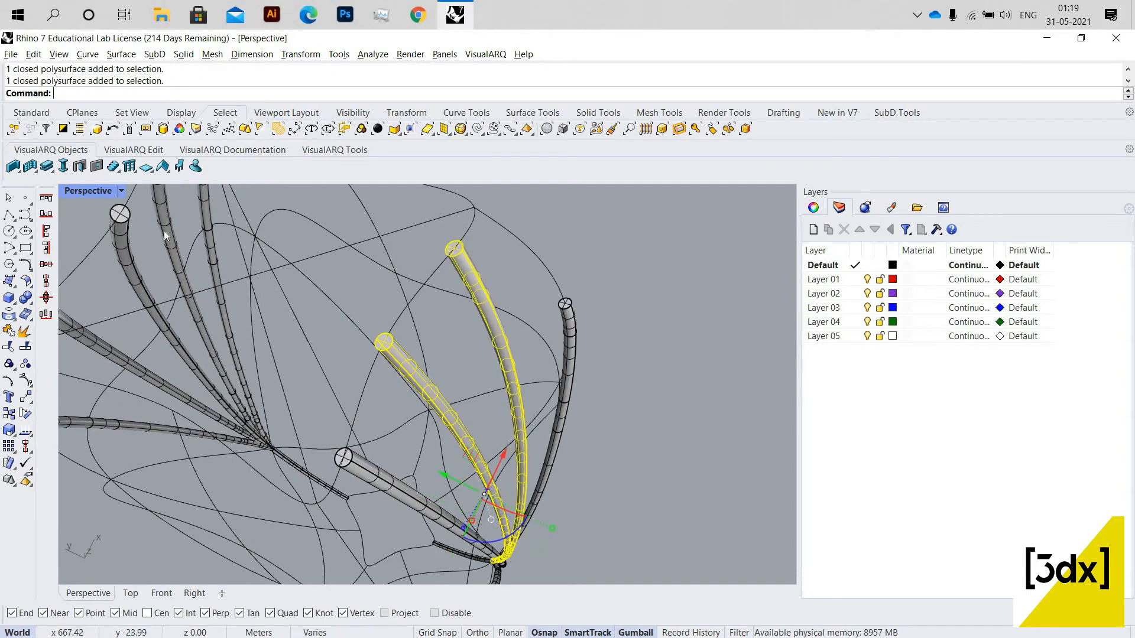
pyautogui.click(303, 271)
# - Select the mirrored pipes together with all pipes of the original fan
pyautogui.hotkey('ctrl', 'l')
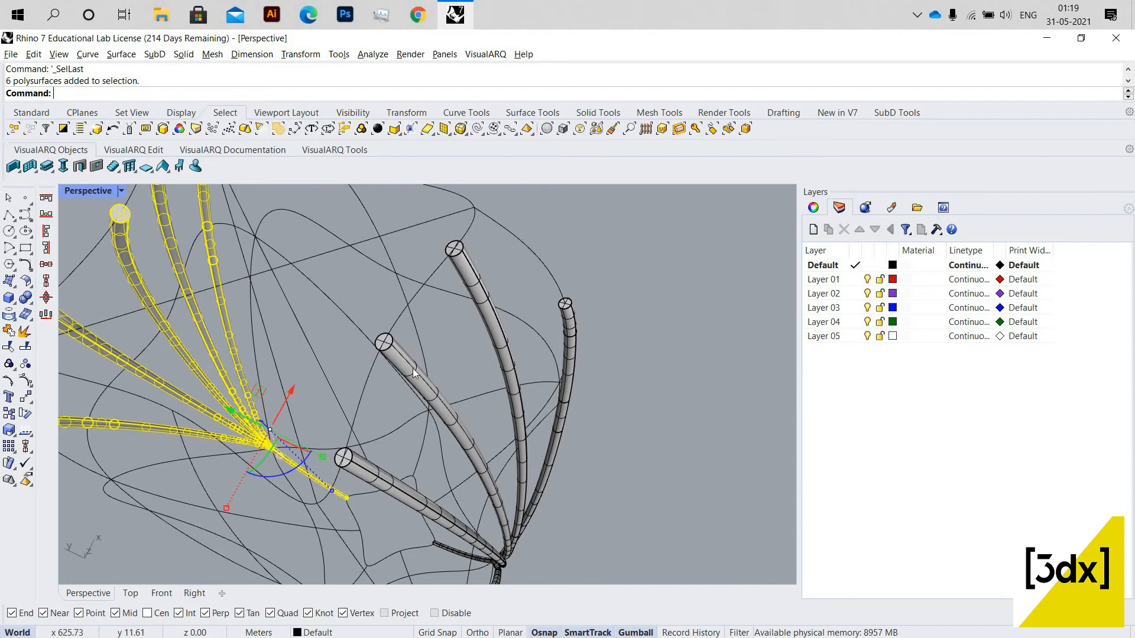
pyautogui.moveTo(412, 368); pyautogui.dragTo(419, 349, button='right')
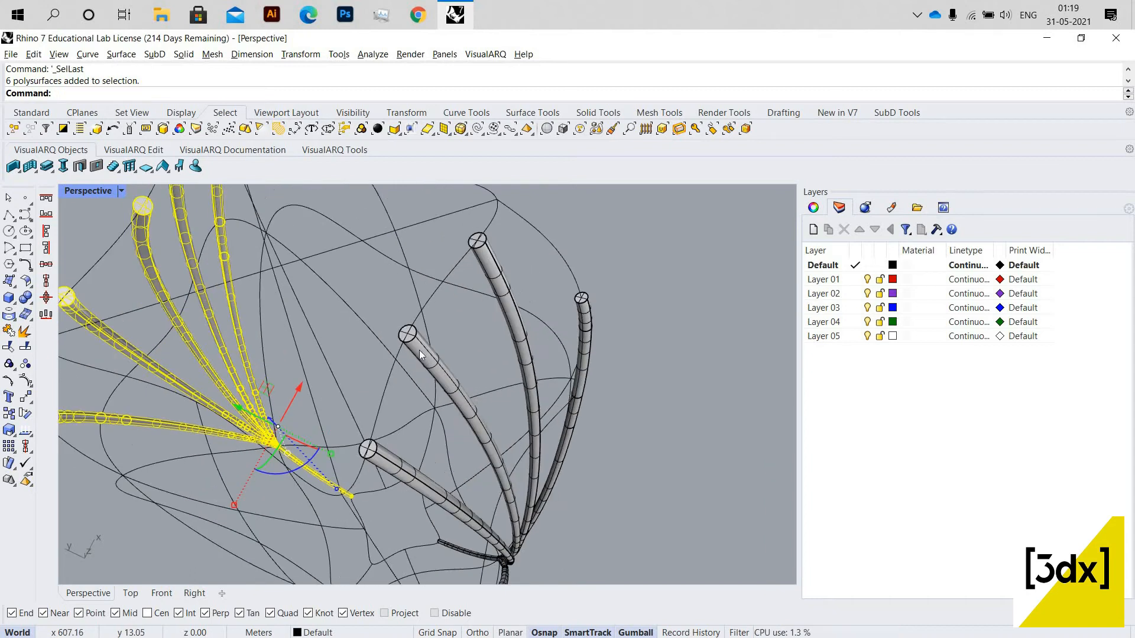
pyautogui.keyDown('shift'); pyautogui.click(585, 321); pyautogui.keyUp('shift')
pyautogui.moveTo(380, 515); pyautogui.dragTo(469, 528, button='right')
pyautogui.keyDown('shift'); pyautogui.click(470, 509); pyautogui.keyUp('shift')
pyautogui.scroll(-6, 413, 352)
pyautogui.moveTo(424, 335); pyautogui.dragTo(460, 356, button='right')
# - Rotate a copy of both selected pipe fans by 90 degrees about the midpoint of the cage's top diagonal
pyautogui.write('ro')
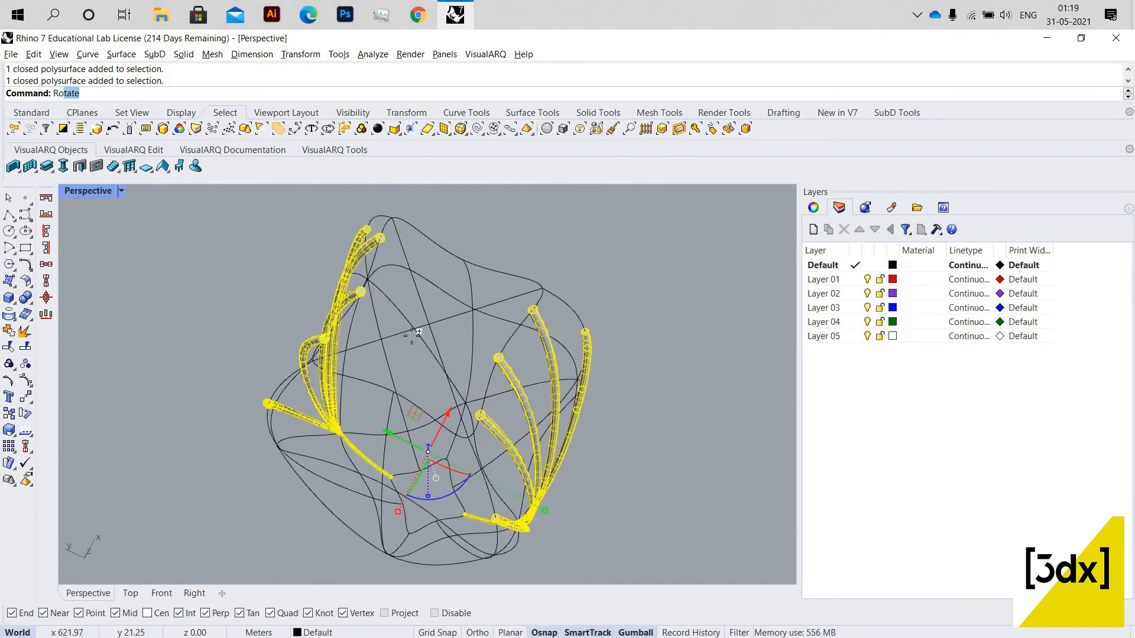
pyautogui.press('Return')
pyautogui.click(435, 324)
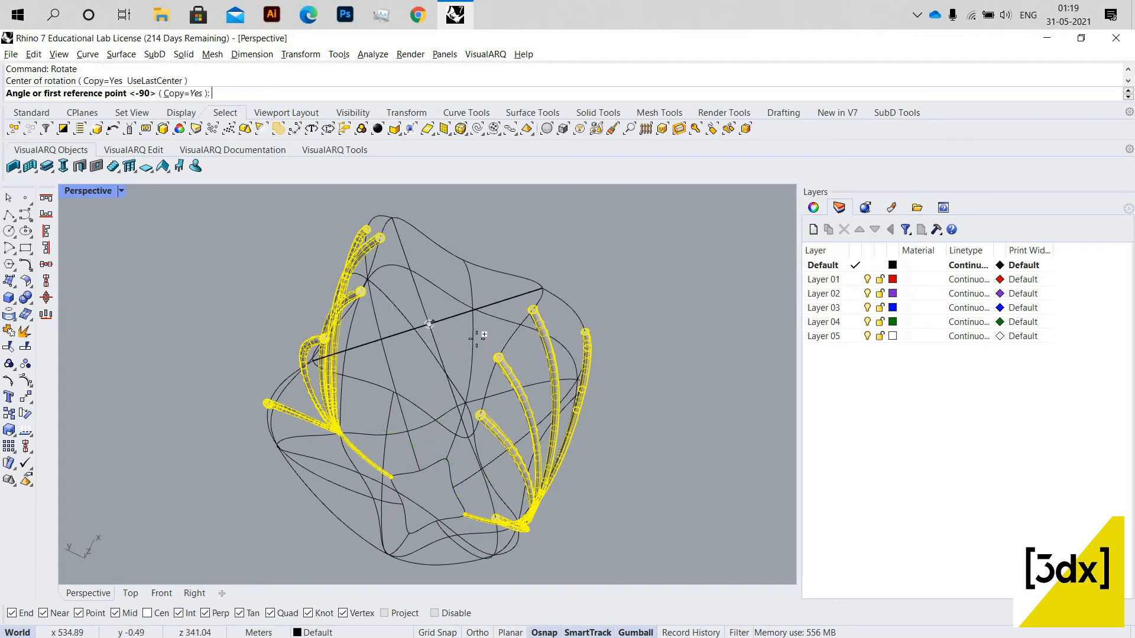
pyautogui.scroll(-3, 474, 343)
pyautogui.scroll(6, 487, 350)
pyautogui.click(494, 348)
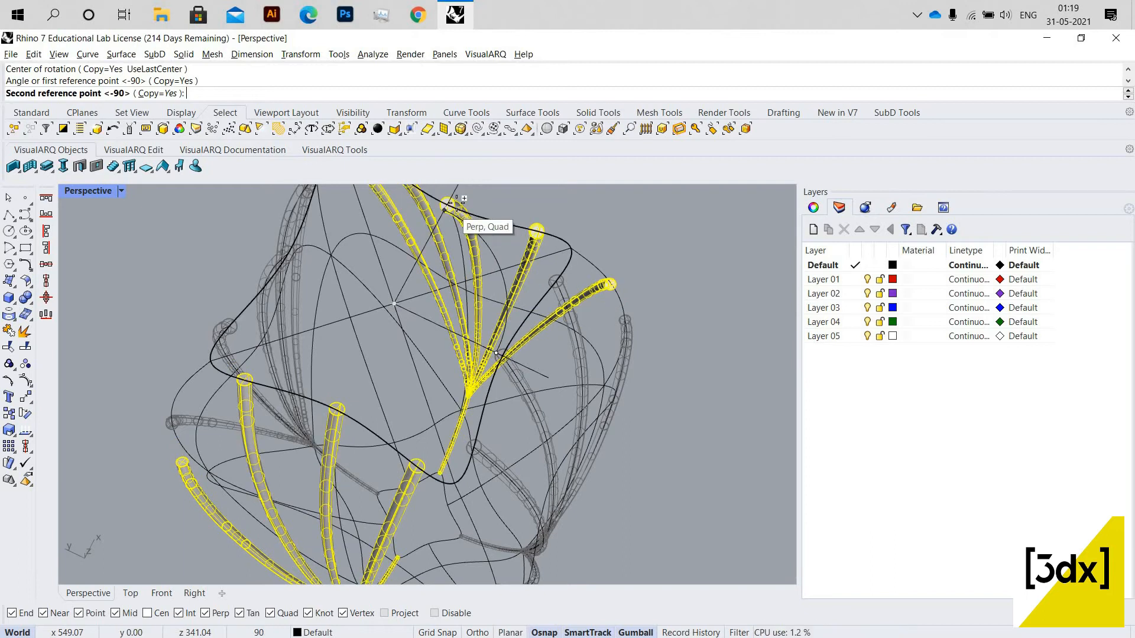
pyautogui.click(600, 296)
pyautogui.scroll(-10, 480, 310)
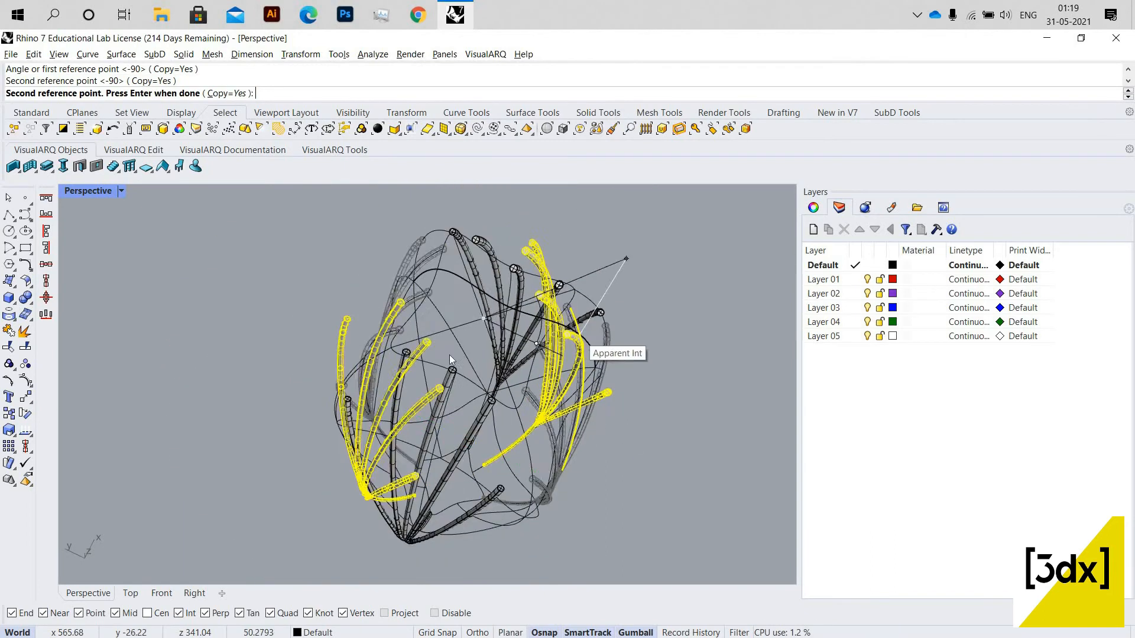
pyautogui.press('Escape')
# - Examine the complete pipe frame from several sides, including its lower end
pyautogui.moveTo(335, 278); pyautogui.dragTo(533, 394, button='right')
pyautogui.scroll(7, 496, 397)
pyautogui.scroll(-4, 397, 376)
pyautogui.moveTo(398, 378); pyautogui.dragTo(420, 397, button='right')
pyautogui.scroll(5, 466, 408)
pyautogui.scroll(-6, 454, 405)
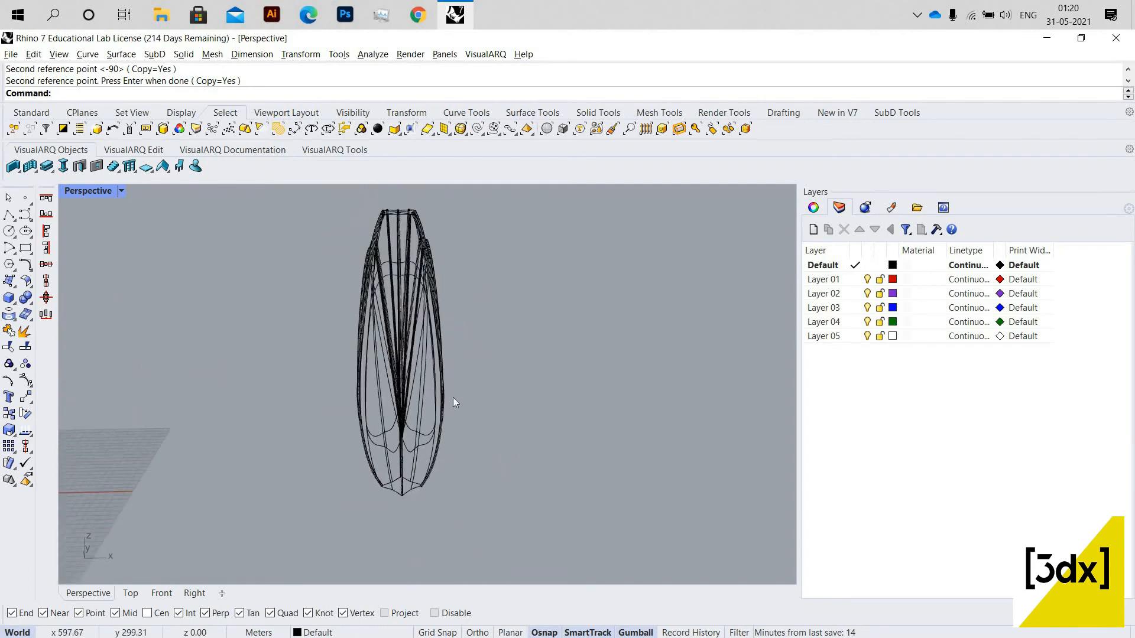
pyautogui.scroll(2, 452, 402)
pyautogui.scroll(2, 452, 397)
pyautogui.scroll(4, 378, 404)
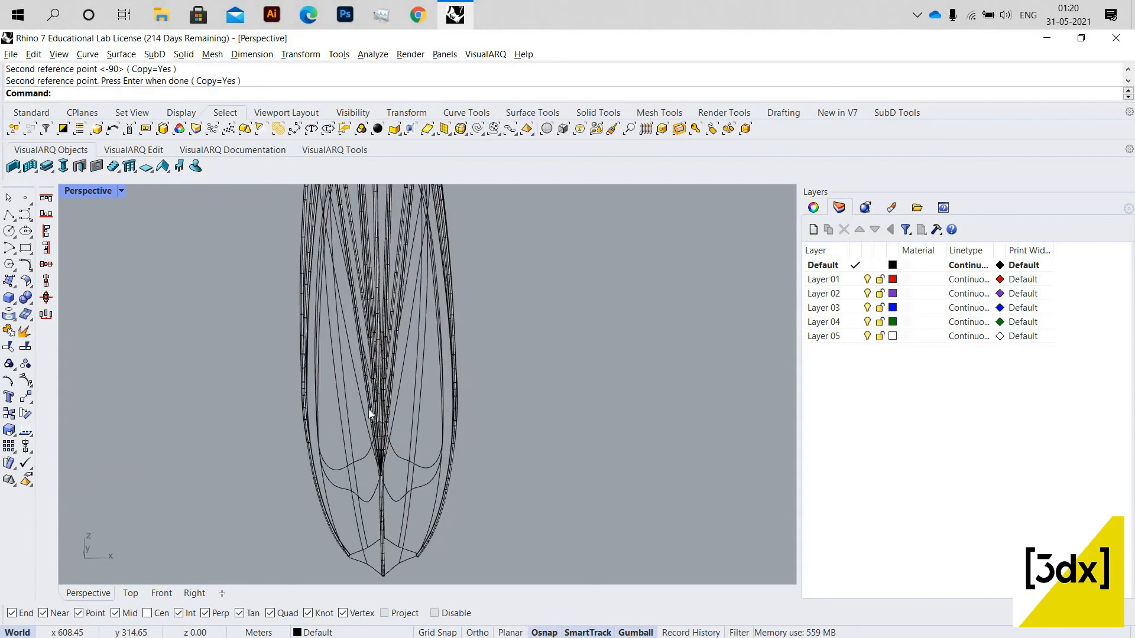
pyautogui.scroll(-4, 399, 307)
pyautogui.moveTo(432, 336); pyautogui.dragTo(424, 239, button='right')
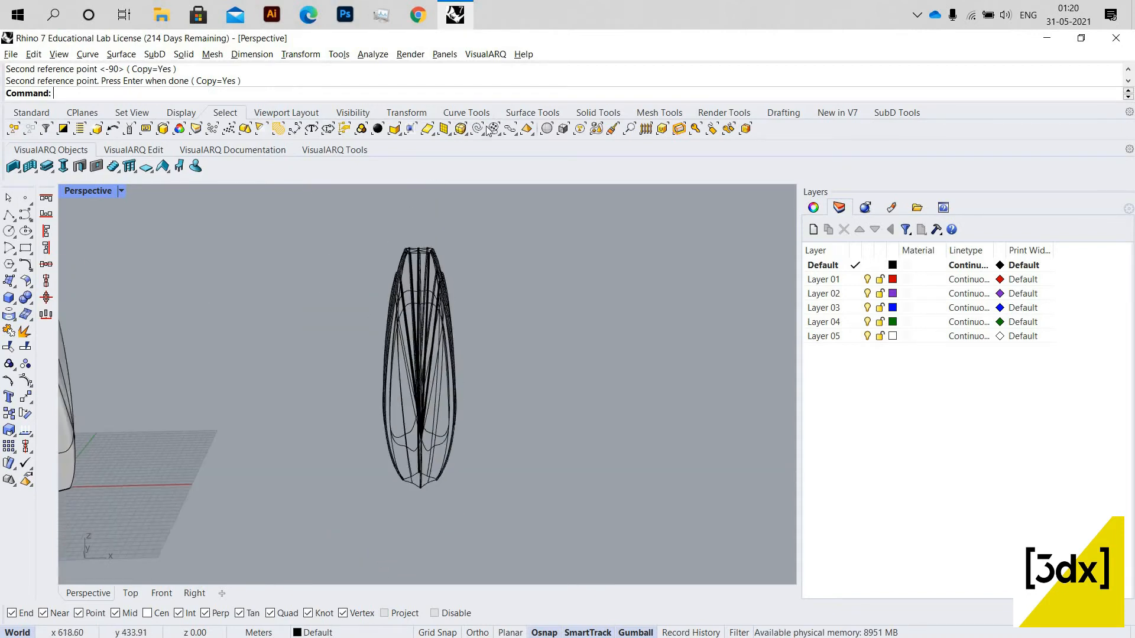
# - Select all curves in the model
pyautogui.click(477, 129)
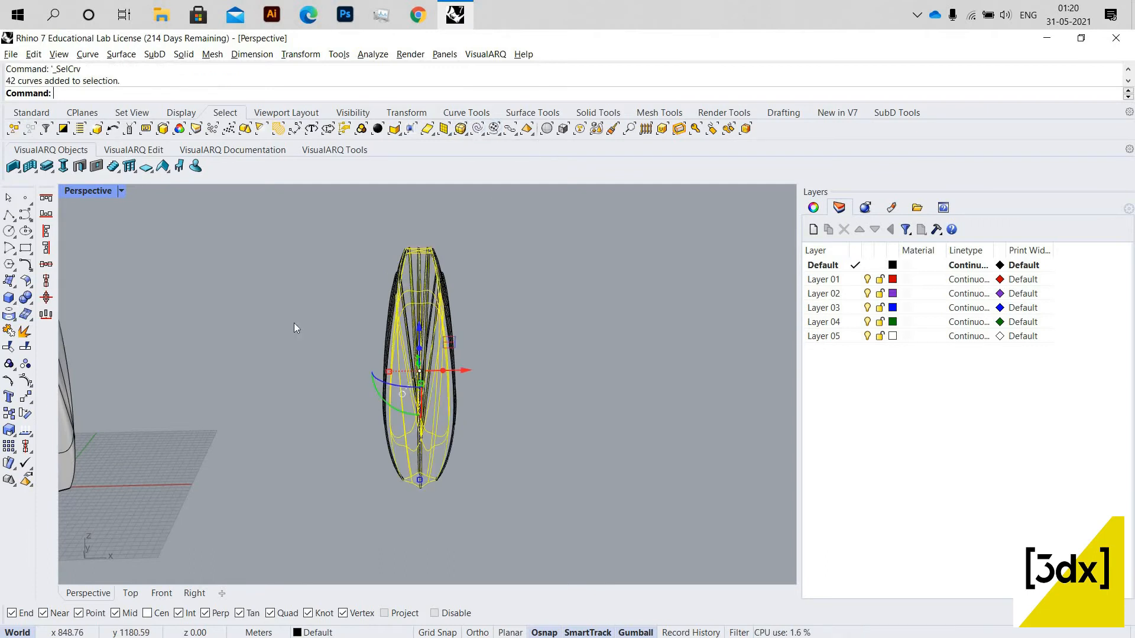
pyautogui.scroll(-6, 485, 358)
pyautogui.scroll(5, 295, 327)
pyautogui.moveTo(295, 327); pyautogui.dragTo(326, 384, button='right')
pyautogui.scroll(10, 620, 350)
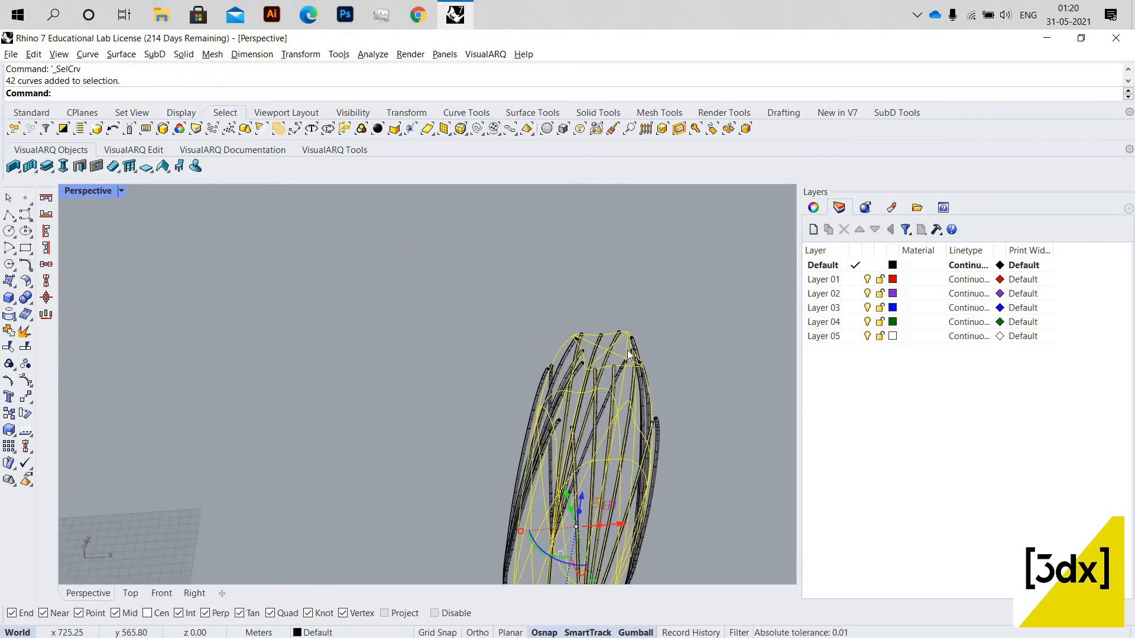
pyautogui.middleClick(516, 296)
pyautogui.click(514, 292)
pyautogui.scroll(-8, 483, 289)
pyautogui.scroll(5, 514, 322)
pyautogui.hotkey('ctrl', 'z')
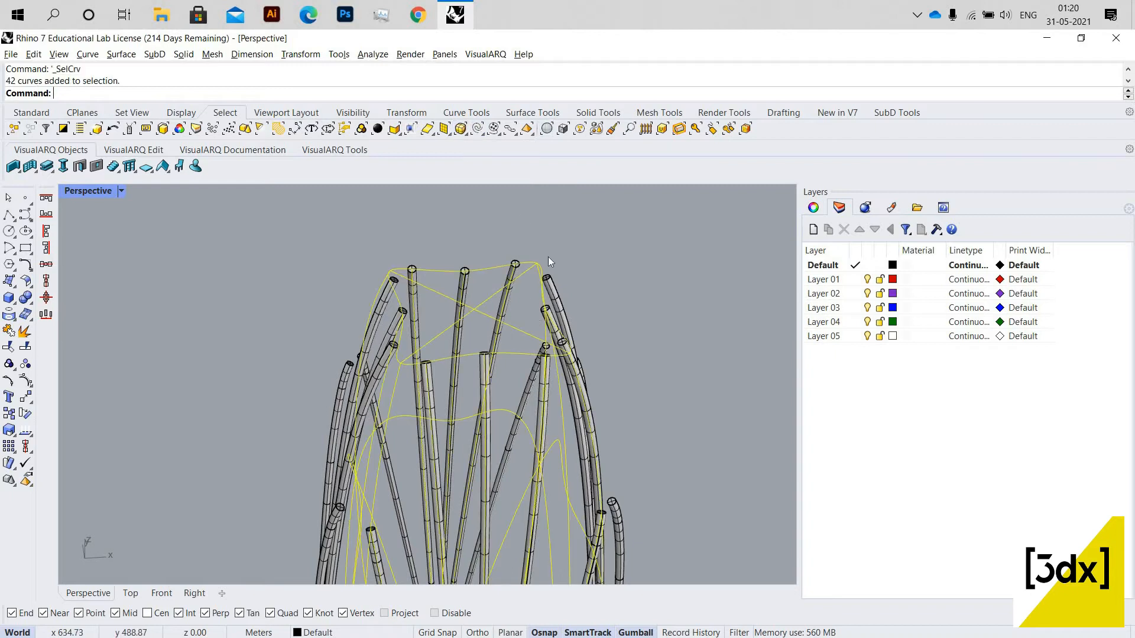
# - Remove the closed curve around the cage's top from the selection and hide the remaining selected curves
pyautogui.scroll(2, 548, 258)
pyautogui.scroll(1, 554, 255)
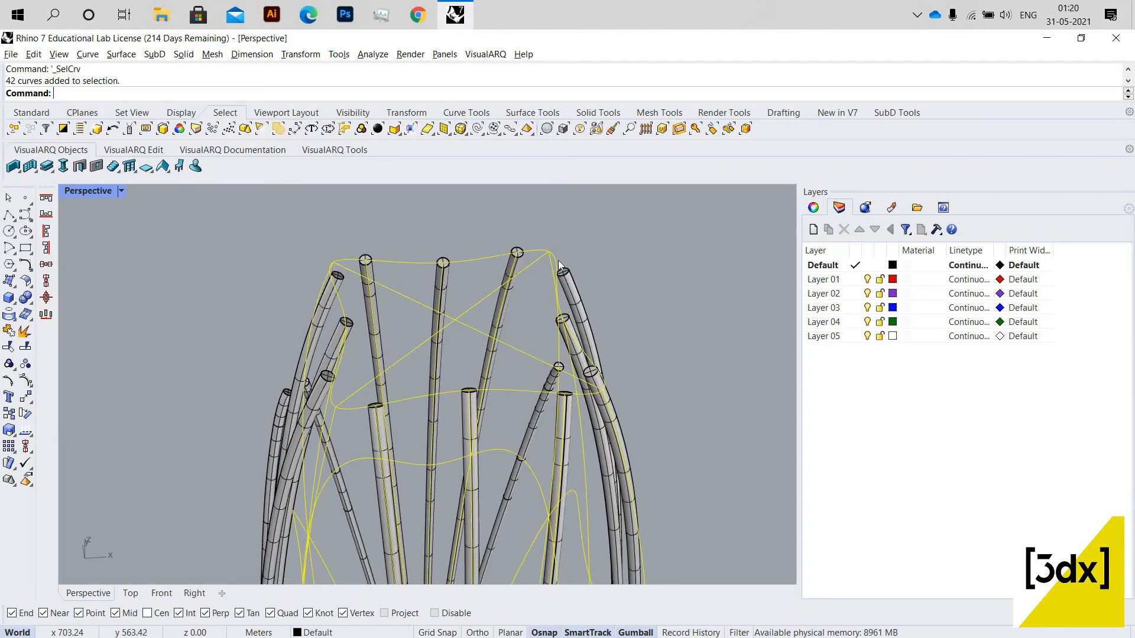
pyautogui.keyDown('ctrl'); pyautogui.click(557, 261); pyautogui.keyUp('ctrl')
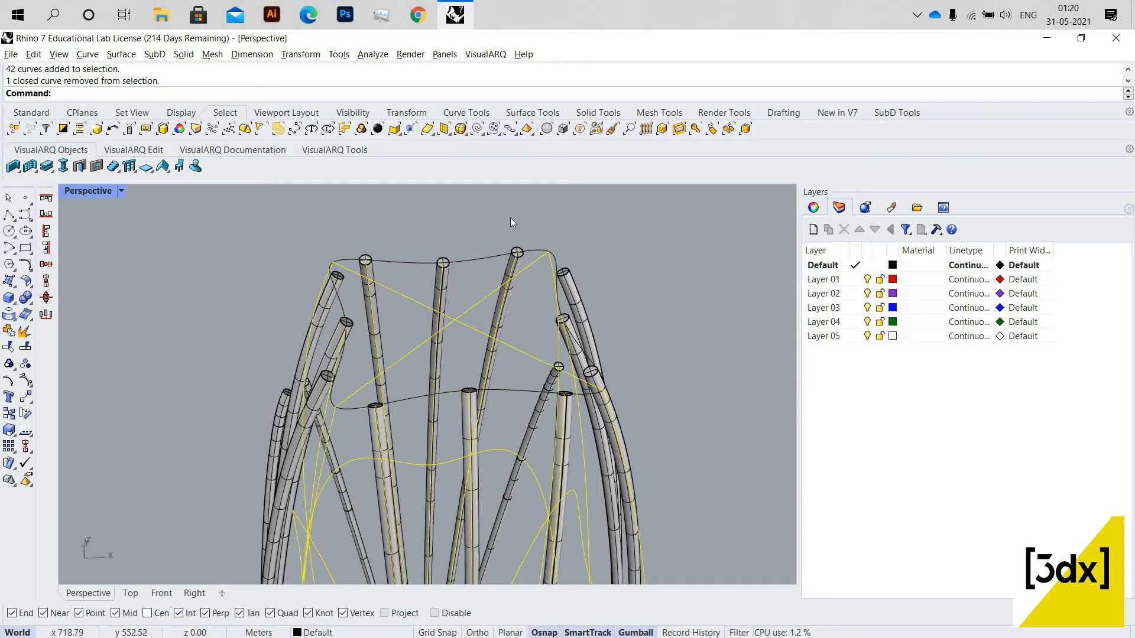
pyautogui.click(477, 211)
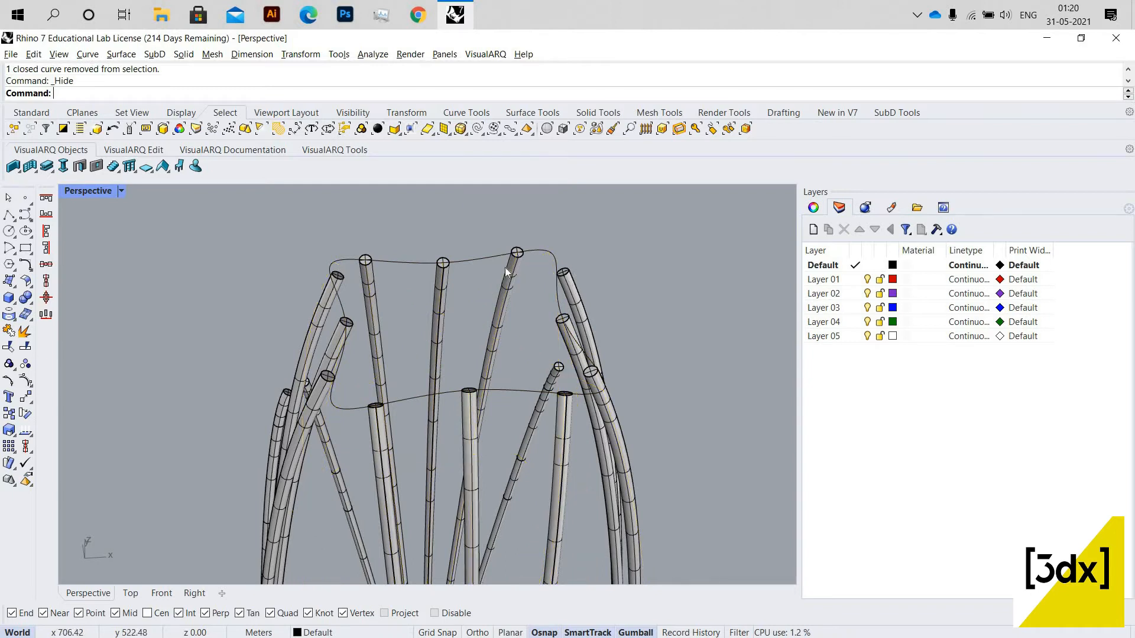
# - Copy all the frame's pipes from a corner of the closed top curve to the matching corner at the SubD tower's top
pyautogui.scroll(-5, 505, 267)
pyautogui.scroll(-8, 431, 260)
pyautogui.click(453, 283)
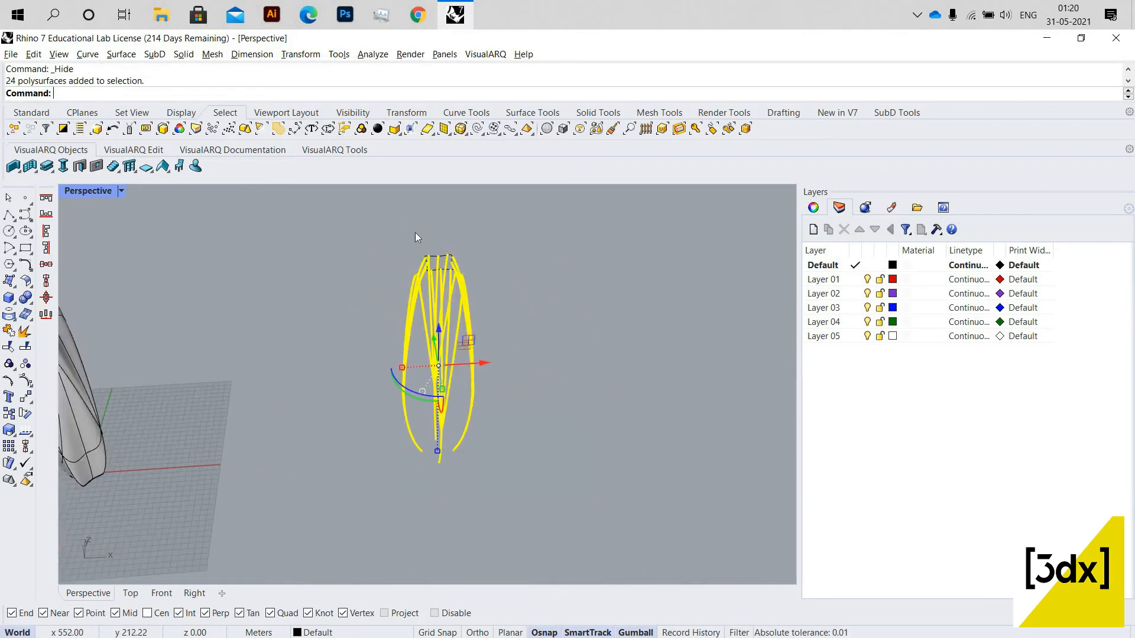
pyautogui.scroll(11, 458, 328)
pyautogui.write('Cop')
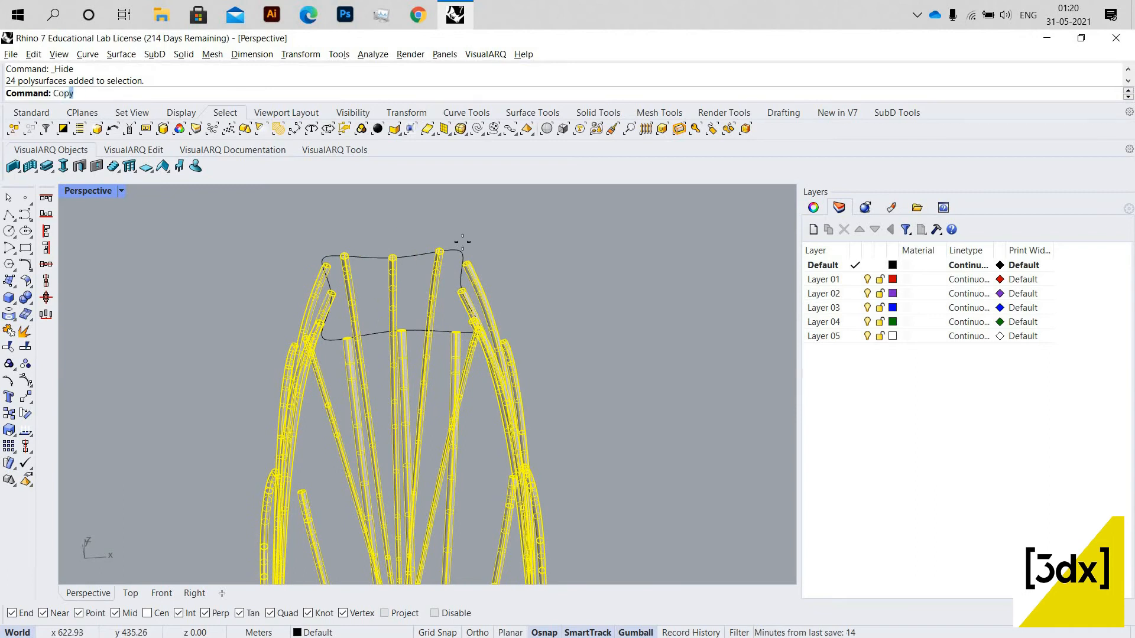
pyautogui.write('y')
pyautogui.press('Return')
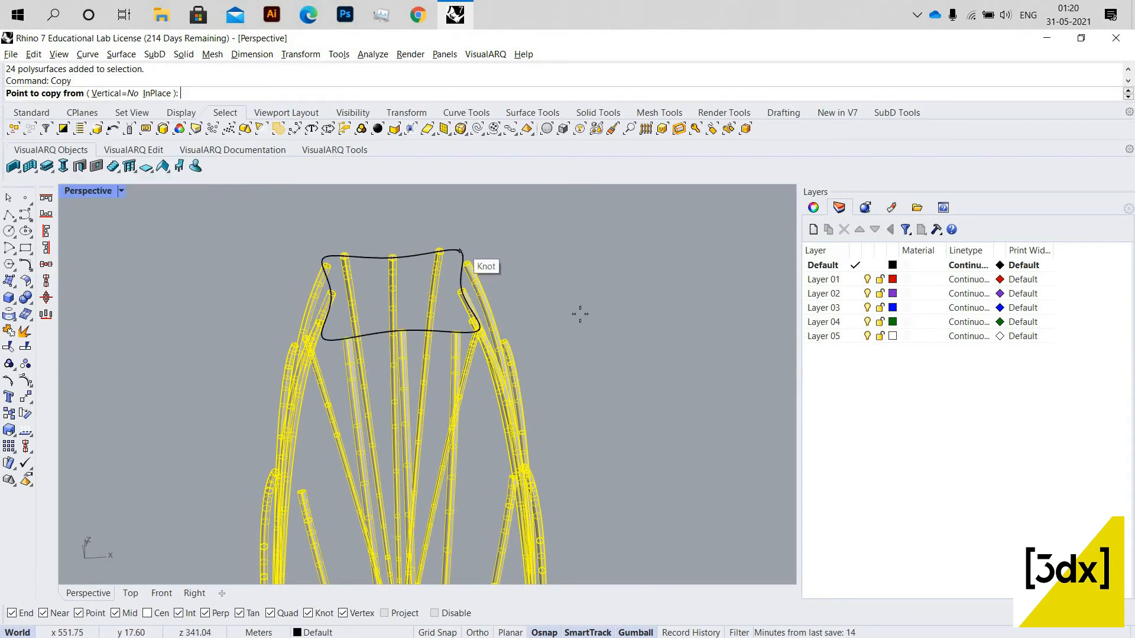
pyautogui.click(460, 251)
pyautogui.scroll(-6, 464, 375)
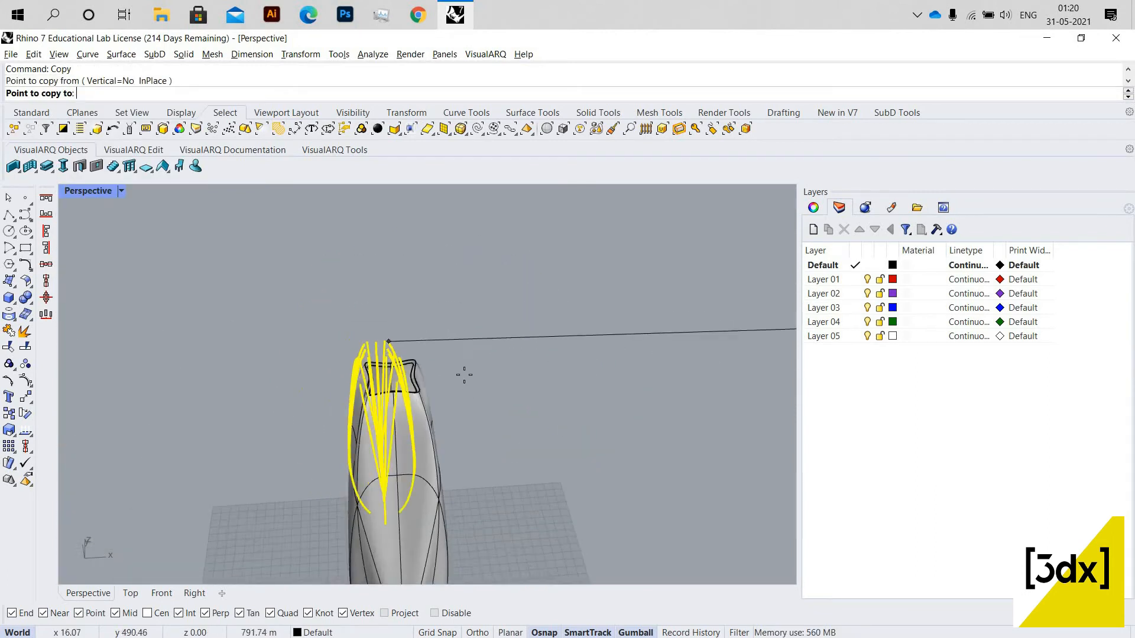
pyautogui.scroll(6, 437, 355)
pyautogui.click(435, 353)
pyautogui.press('Return')
# - Examine how the copied pipes fit around the SubD tower from several sides, especially near its base
pyautogui.scroll(-8, 491, 247)
pyautogui.scroll(-3, 605, 431)
pyautogui.moveTo(561, 421); pyautogui.dragTo(241, 358, button='right')
pyautogui.scroll(6, 417, 399)
pyautogui.scroll(4, 241, 358)
pyautogui.moveTo(555, 348); pyautogui.dragTo(487, 349, button='right')
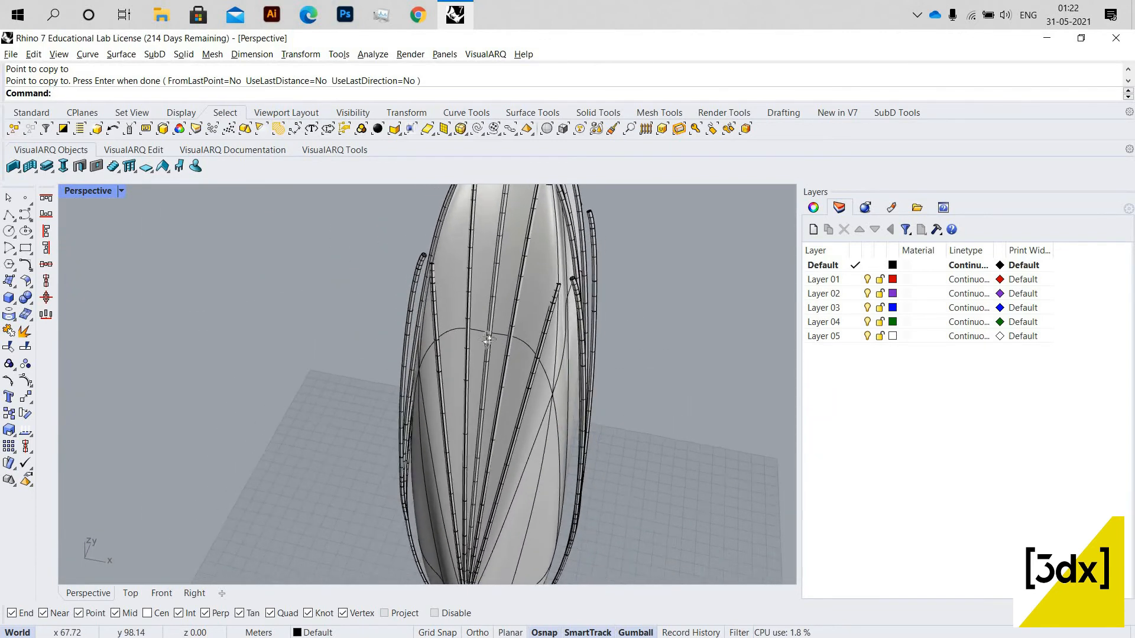
pyautogui.scroll(-5, 484, 359)
pyautogui.scroll(6, 486, 349)
pyautogui.scroll(-5, 434, 363)
pyautogui.moveTo(426, 374); pyautogui.dragTo(122, 358, button='right')
pyautogui.scroll(-6, 316, 376)
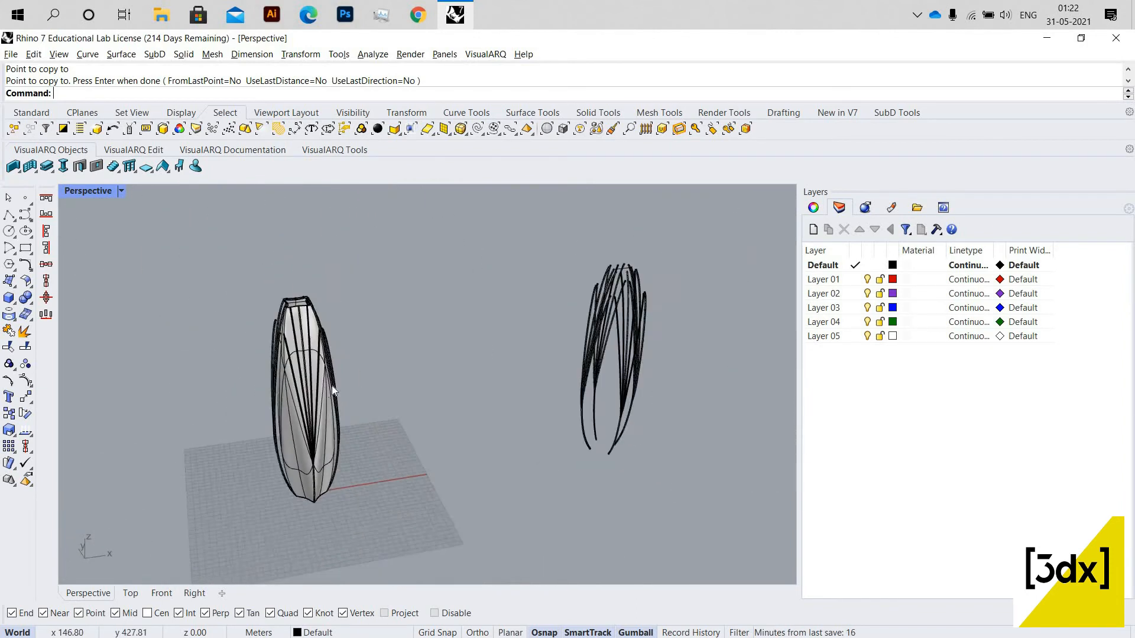
pyautogui.moveTo(331, 385); pyautogui.dragTo(410, 406, button='right')
pyautogui.scroll(7, 402, 414)
pyautogui.scroll(-4, 382, 471)
pyautogui.scroll(4, 381, 470)
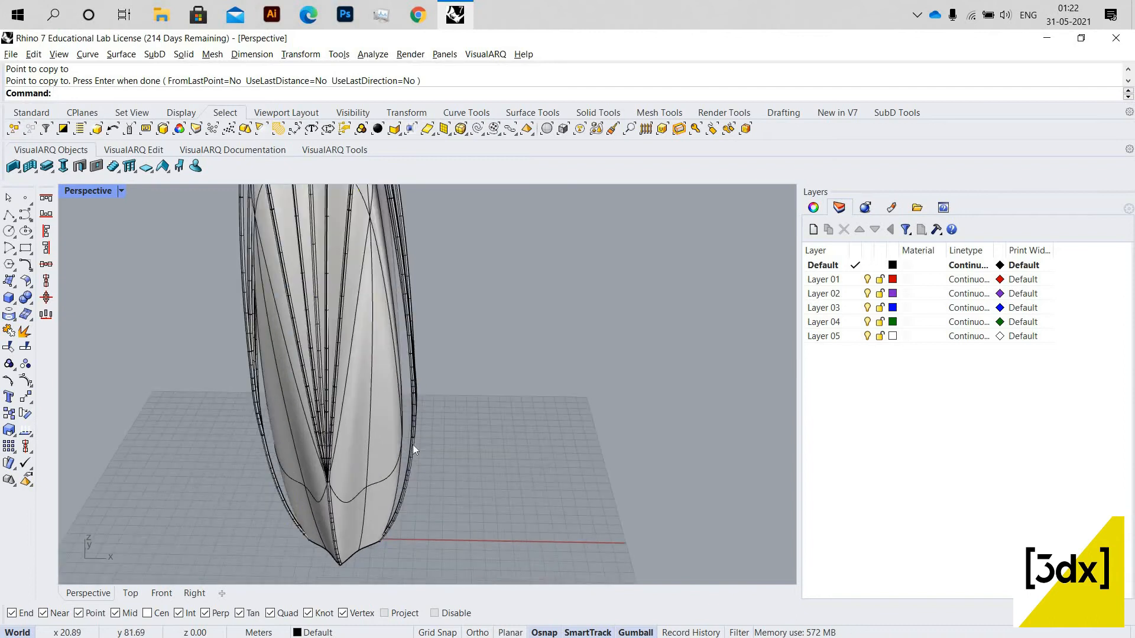
pyautogui.click(412, 444)
pyautogui.click(418, 434)
pyautogui.scroll(-4, 419, 439)
pyautogui.moveTo(463, 349); pyautogui.dragTo(416, 384, button='right')
pyautogui.scroll(4, 416, 384)
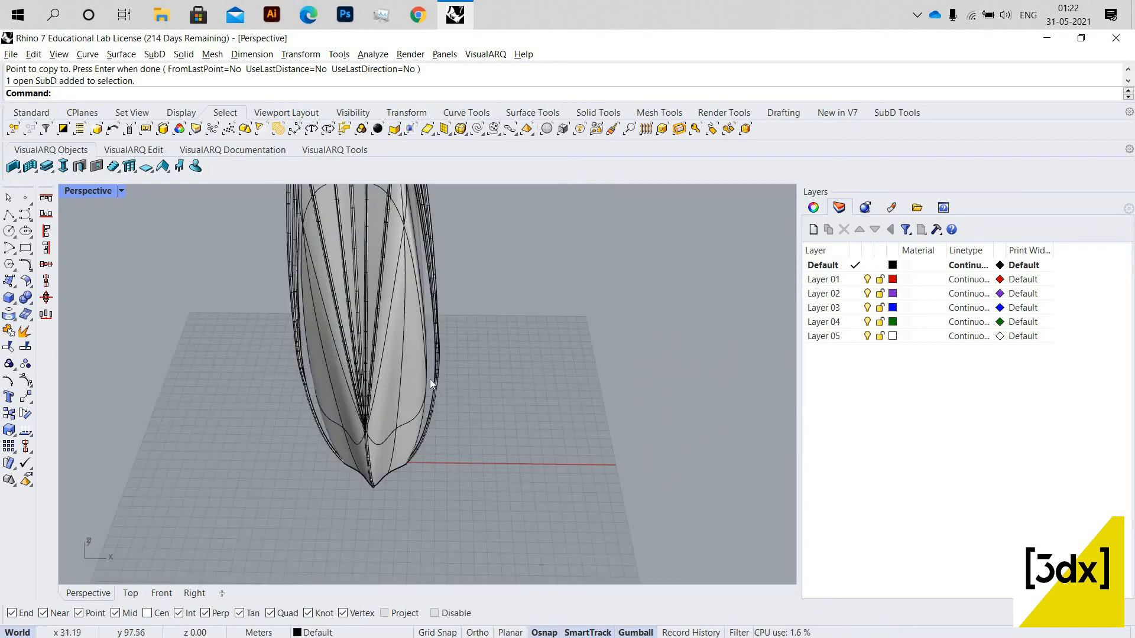
pyautogui.click(423, 386)
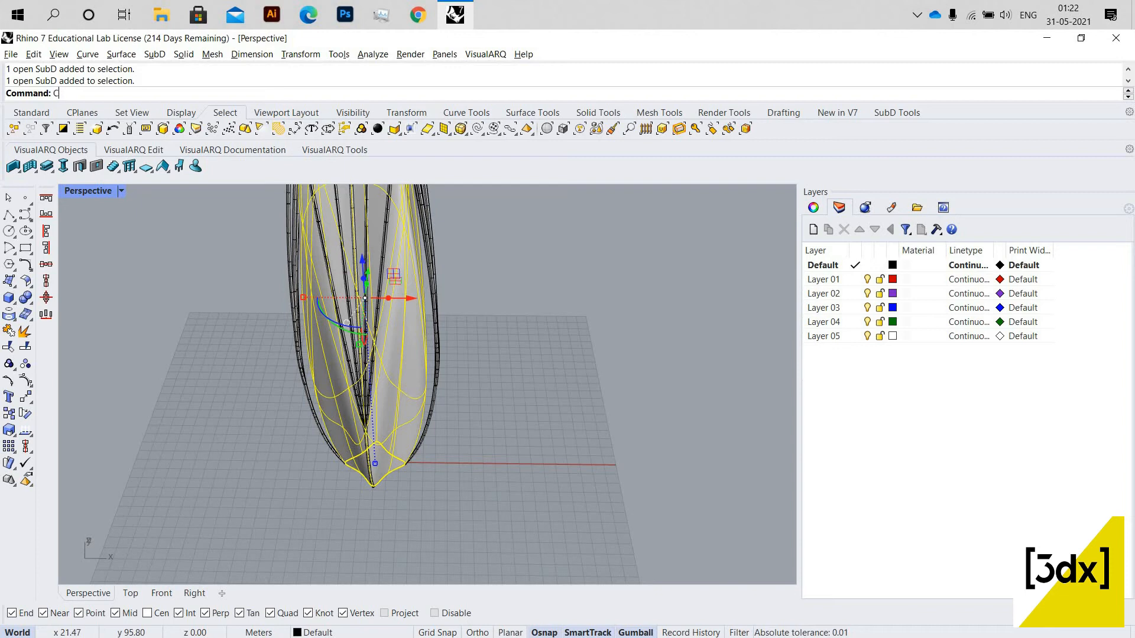
pyautogui.press('Return')
pyautogui.press('Escape')
pyautogui.press('Return')
pyautogui.press('Escape')
# - Apply CageEdit to the SubD tower with a World bounding box, 4 points and degree 3 in each direction, editing the Global region
pyautogui.click(402, 369)
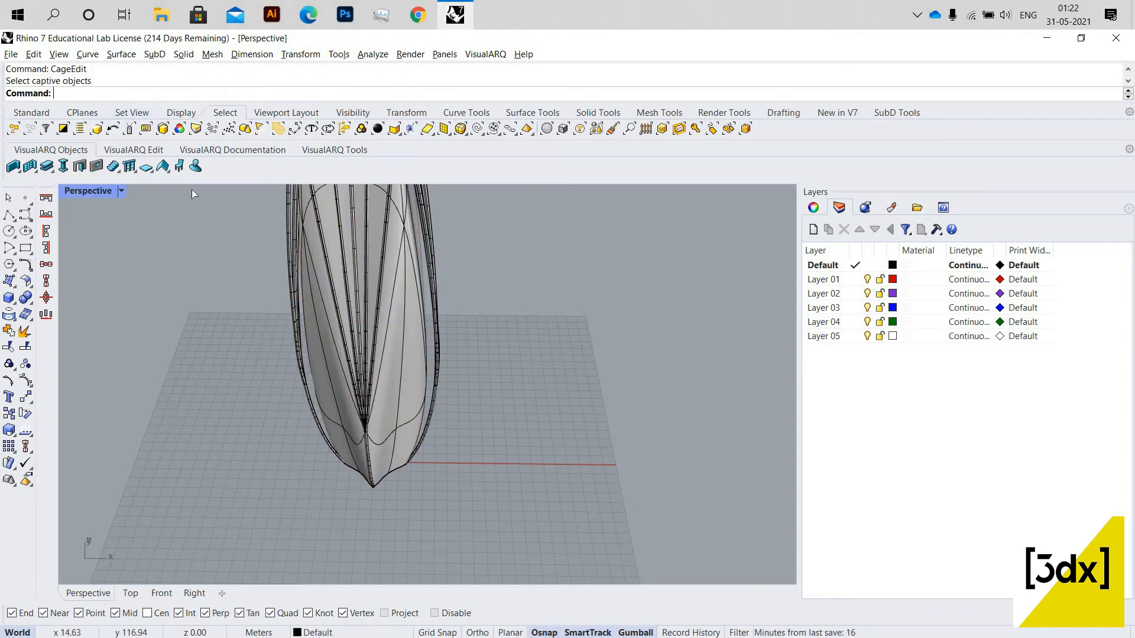
pyautogui.press('Return')
pyautogui.press('Return')
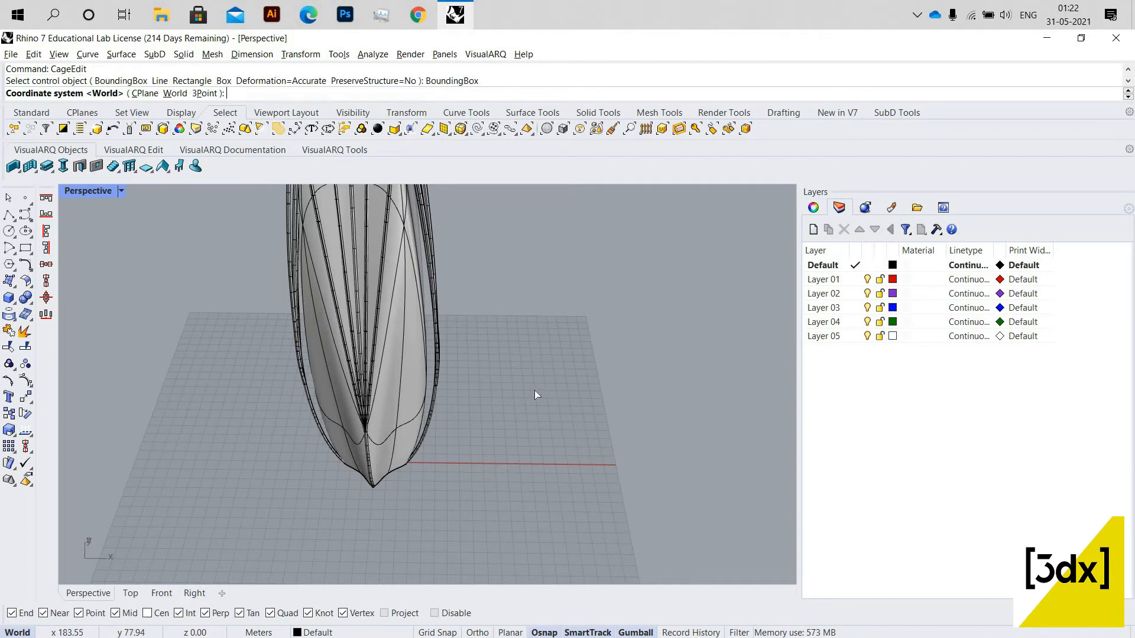
pyautogui.press('Return')
pyautogui.press('Return')
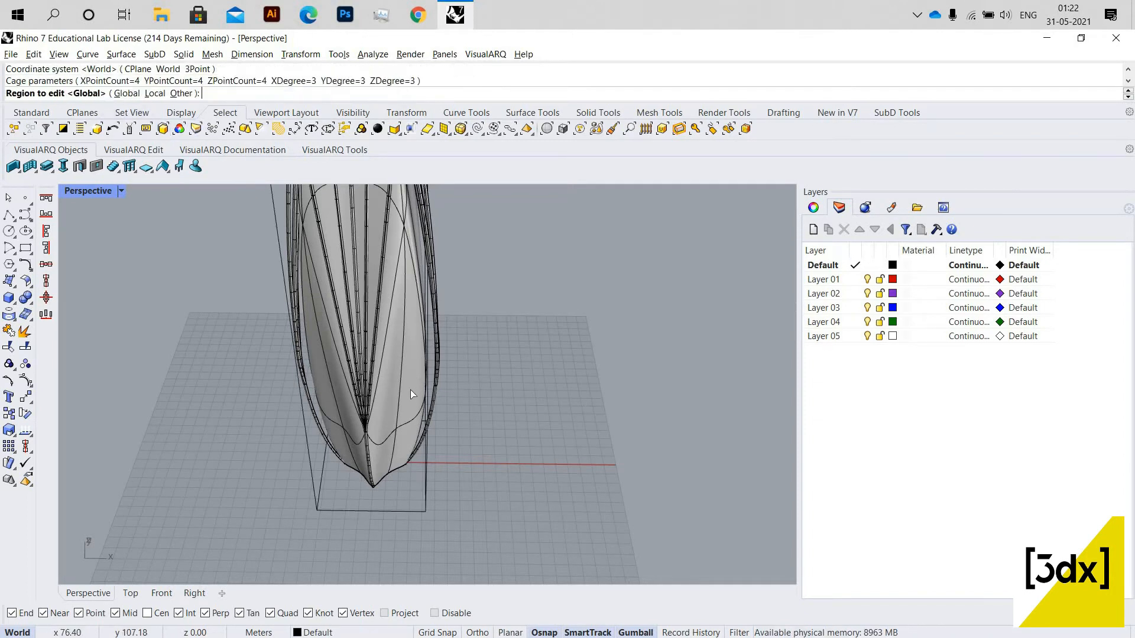
pyautogui.press('Return')
pyautogui.moveTo(410, 390); pyautogui.dragTo(377, 440, button='right')
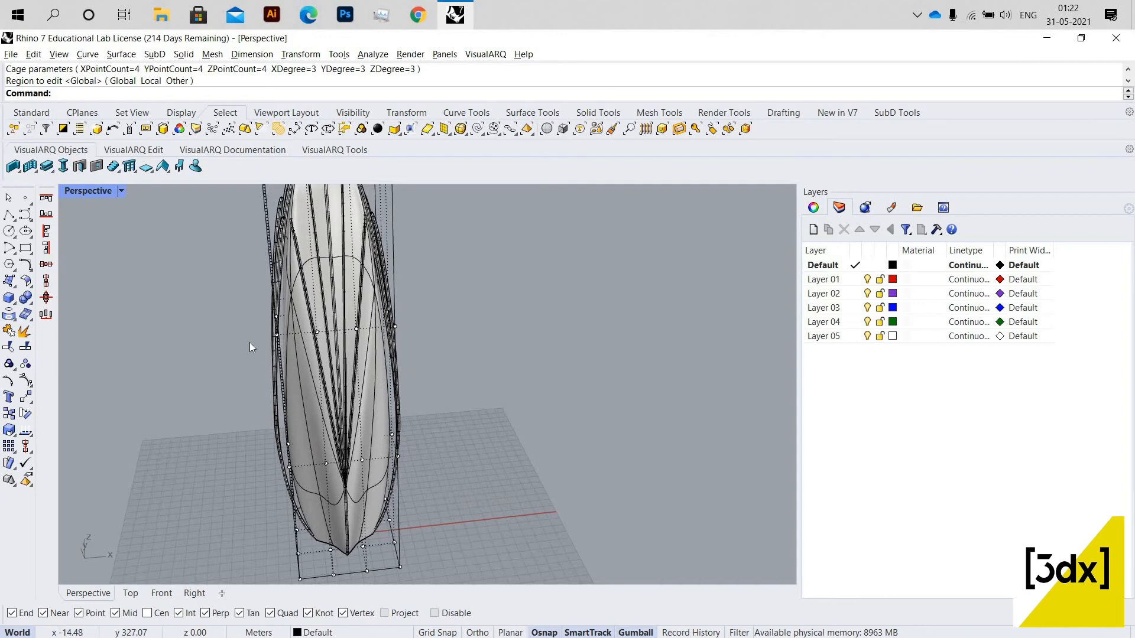
# - Select the row of 16 cage points around the lower part of the SubD tower
pyautogui.scroll(-8, 463, 328)
pyautogui.scroll(6, 504, 382)
pyautogui.moveTo(367, 375); pyautogui.dragTo(237, 306)
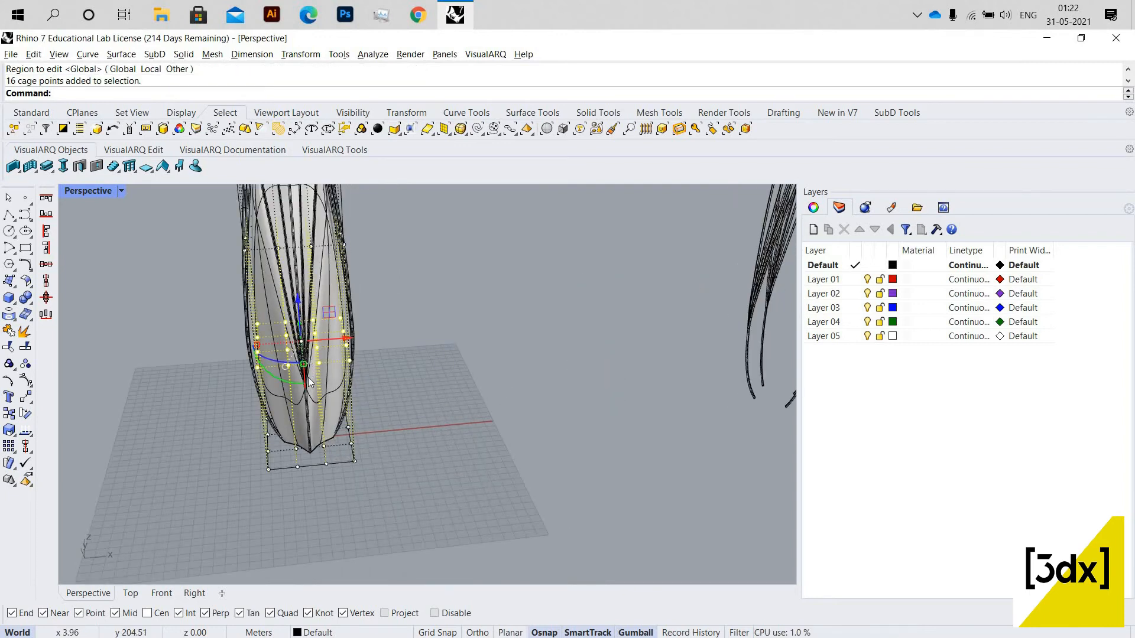
# - Try scaling the lower row of cage points along Y and undo it
pyautogui.scroll(3, 308, 381)
pyautogui.click(313, 378)
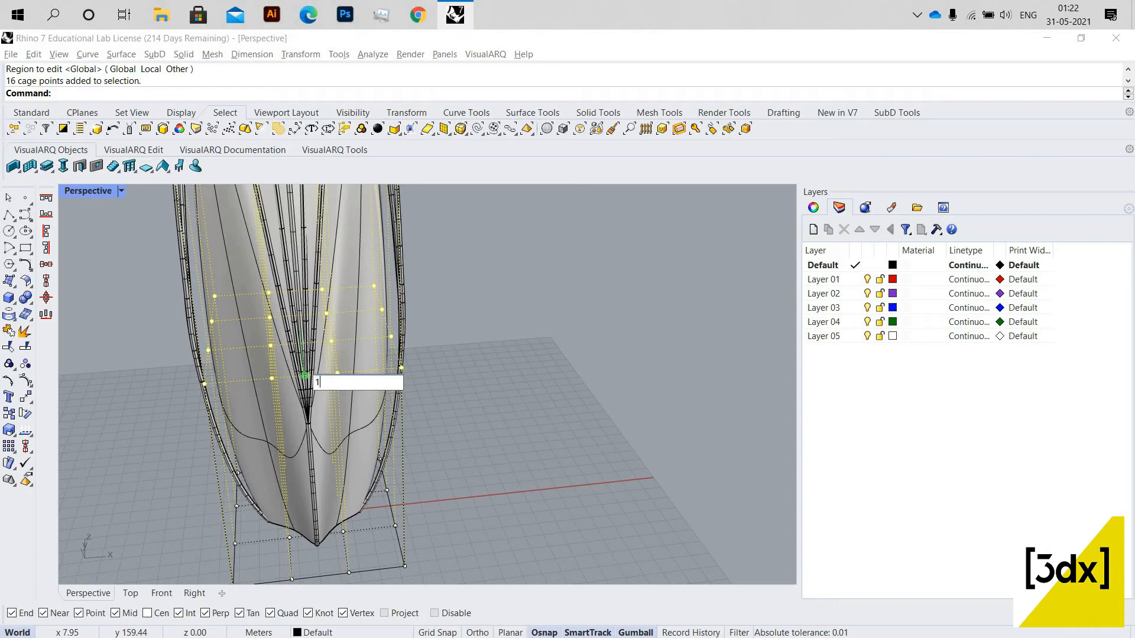
pyautogui.press('Return')
pyautogui.scroll(-5, 331, 366)
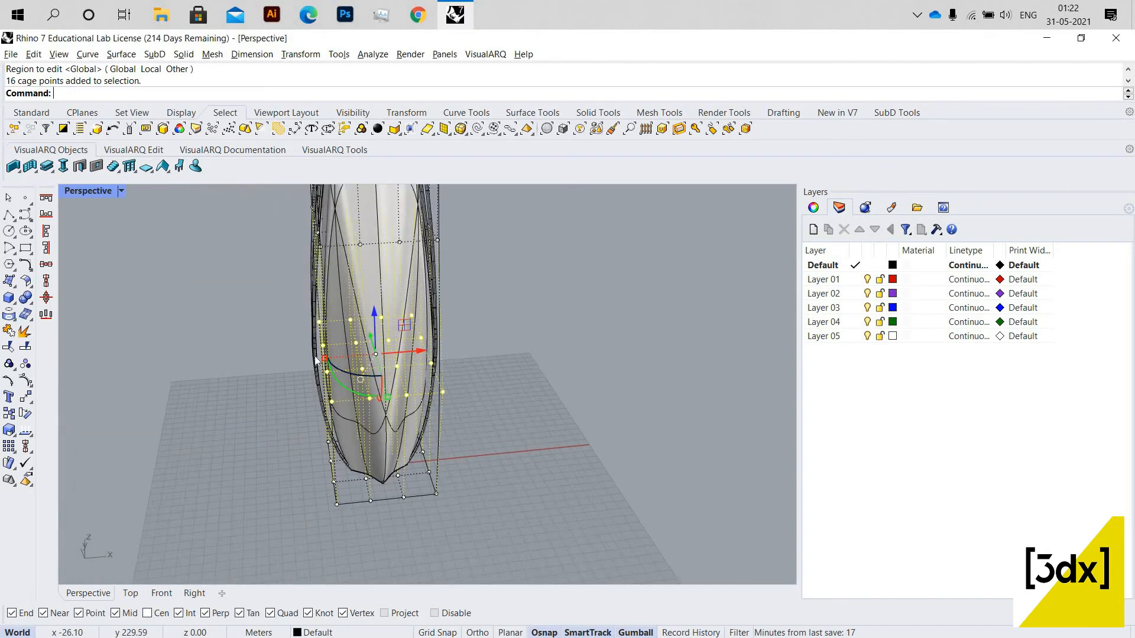
pyautogui.scroll(5, 315, 356)
pyautogui.hotkey('ctrl', 'z')
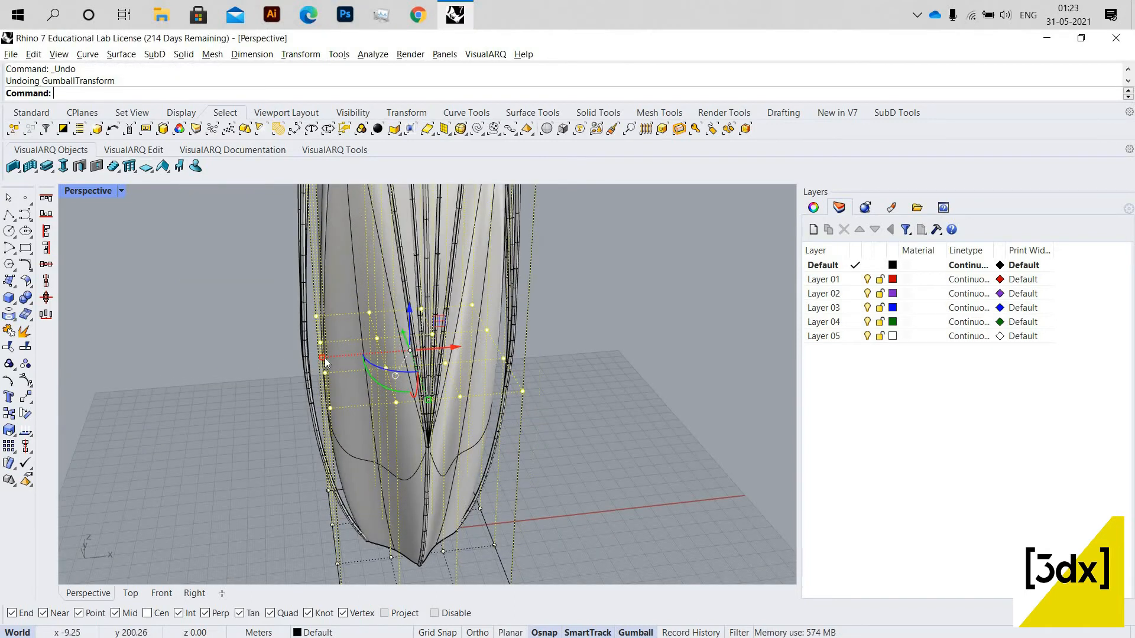
# - Try scaling the lower cage points along X by 1.25 and check how the tower meets the pipes
pyautogui.click(324, 358)
pyautogui.write('1.25')
pyautogui.press('Return')
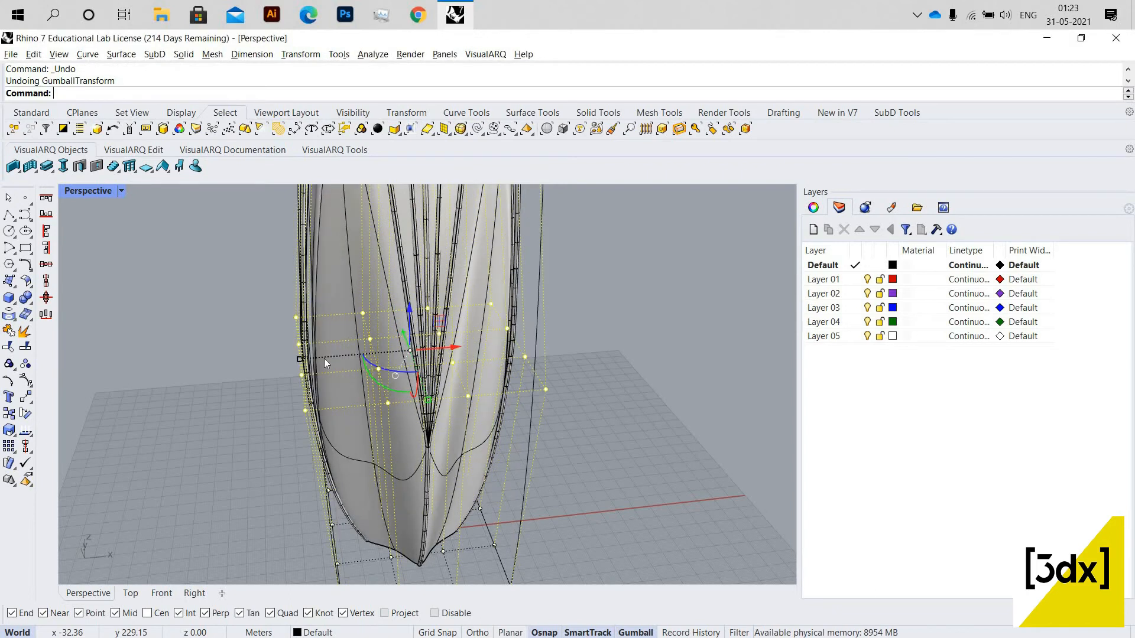
pyautogui.scroll(-2, 488, 333)
pyautogui.moveTo(488, 332); pyautogui.dragTo(402, 374, button='right')
pyautogui.scroll(5, 403, 374)
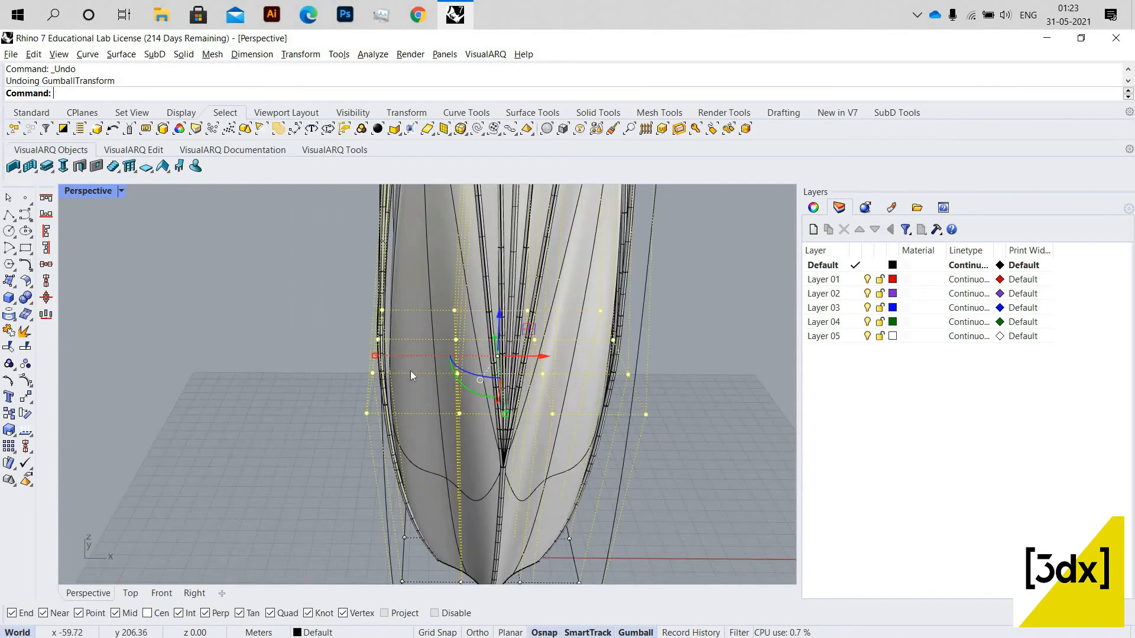
# - Try scaling the lower cage points along X by 1.5, inspect the tower against the pipes, and undo it
pyautogui.click(407, 352)
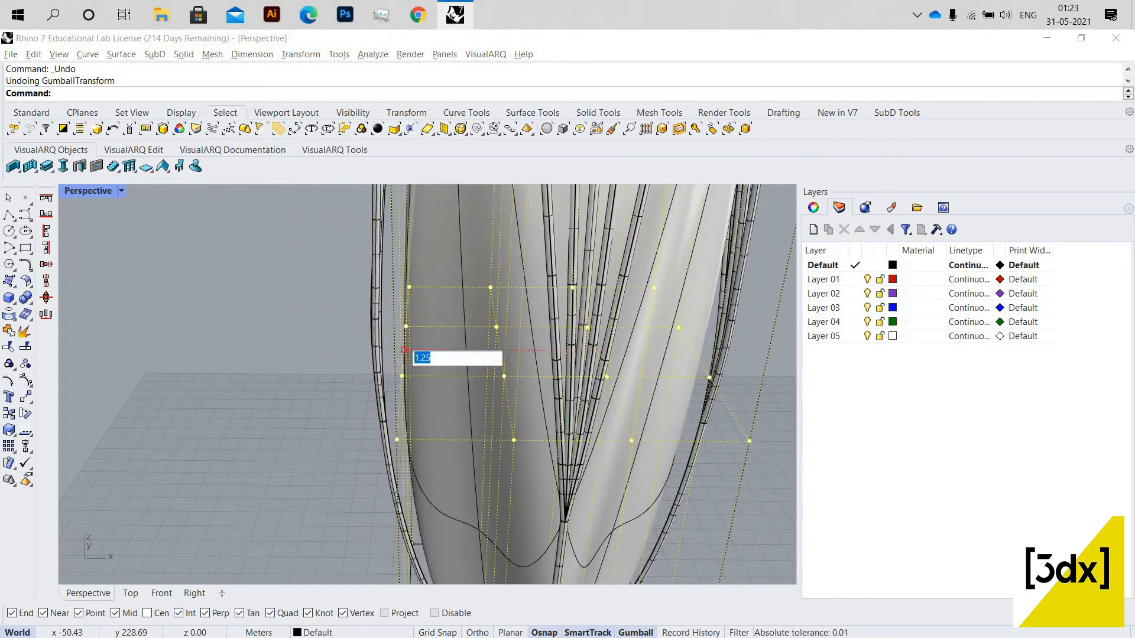
pyautogui.write('1.5')
pyautogui.press('Return')
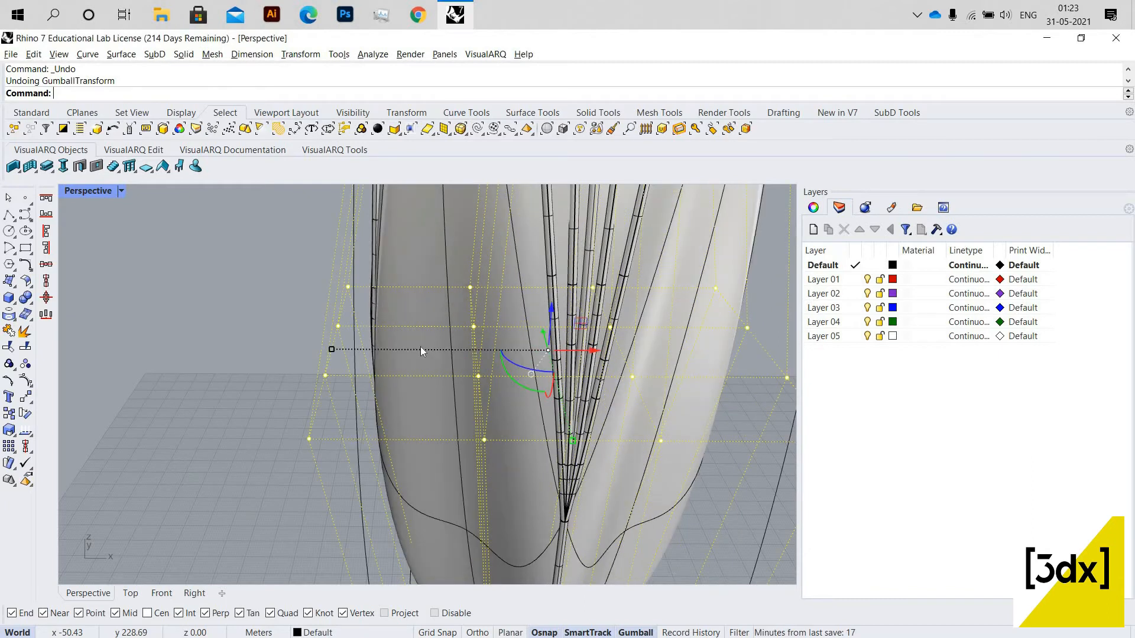
pyautogui.scroll(-15, 484, 350)
pyautogui.moveTo(289, 272); pyautogui.dragTo(342, 256, button='right')
pyautogui.scroll(8, 323, 310)
pyautogui.scroll(-1, 260, 306)
pyautogui.moveTo(279, 312); pyautogui.dragTo(232, 324, button='right')
pyautogui.moveTo(377, 380); pyautogui.dragTo(397, 387, button='right')
pyautogui.hotkey('ctrl', 'z')
# - Scale the lower row of cage points along X by 1.25 and clear the selection
pyautogui.scroll(-4, 437, 515)
pyautogui.scroll(5, 449, 518)
pyautogui.write('.25')
pyautogui.press('Return')
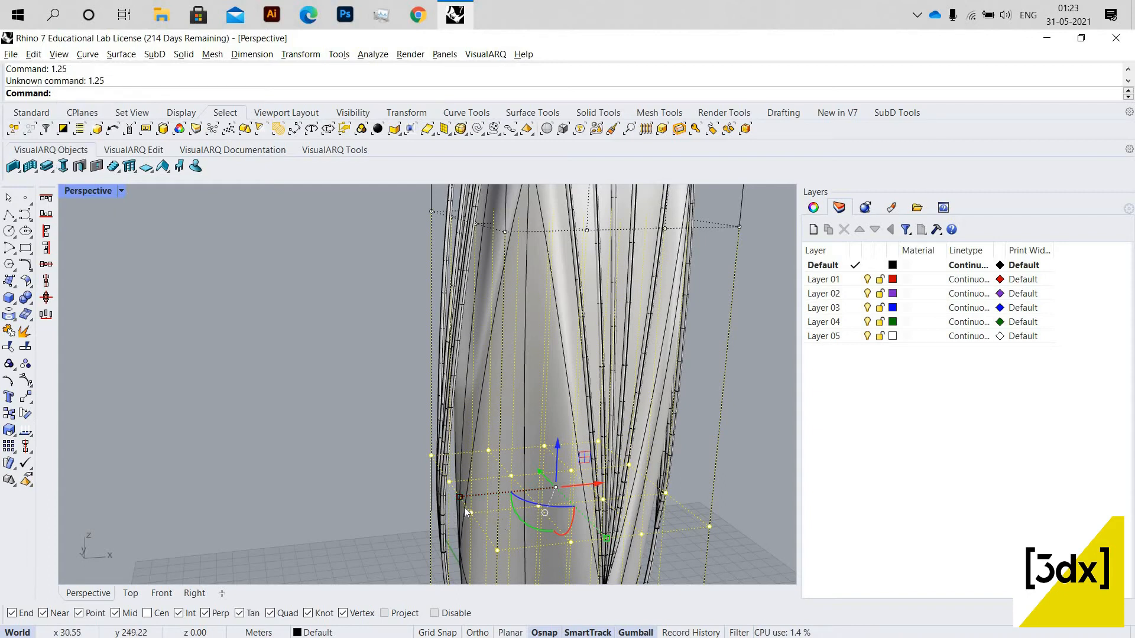
pyautogui.click(460, 497)
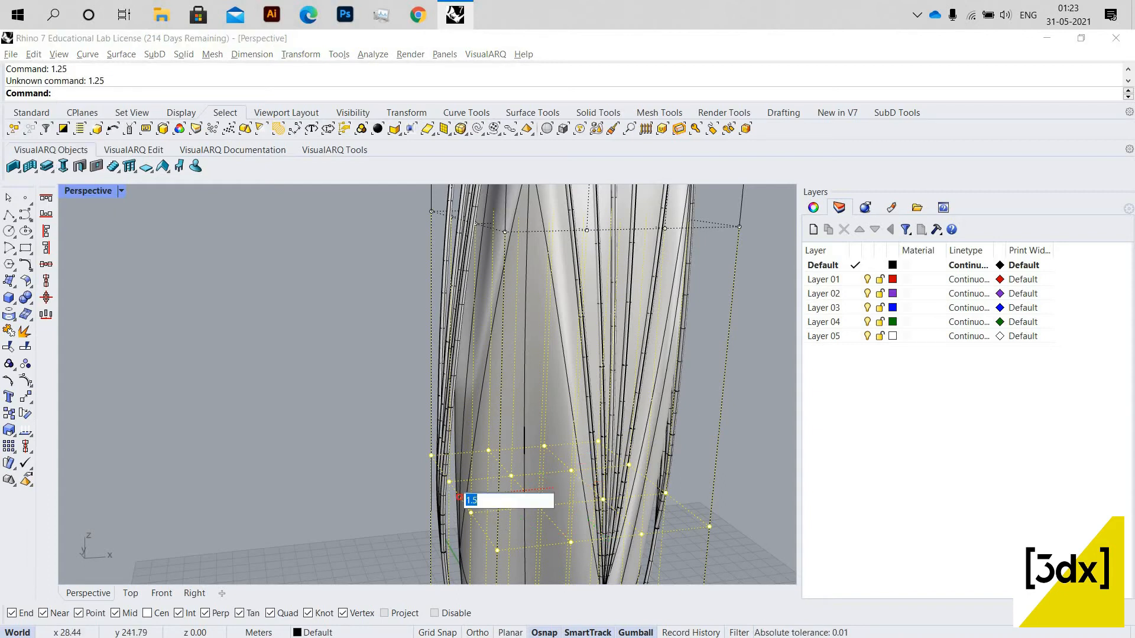
pyautogui.press('Return')
pyautogui.click(328, 445)
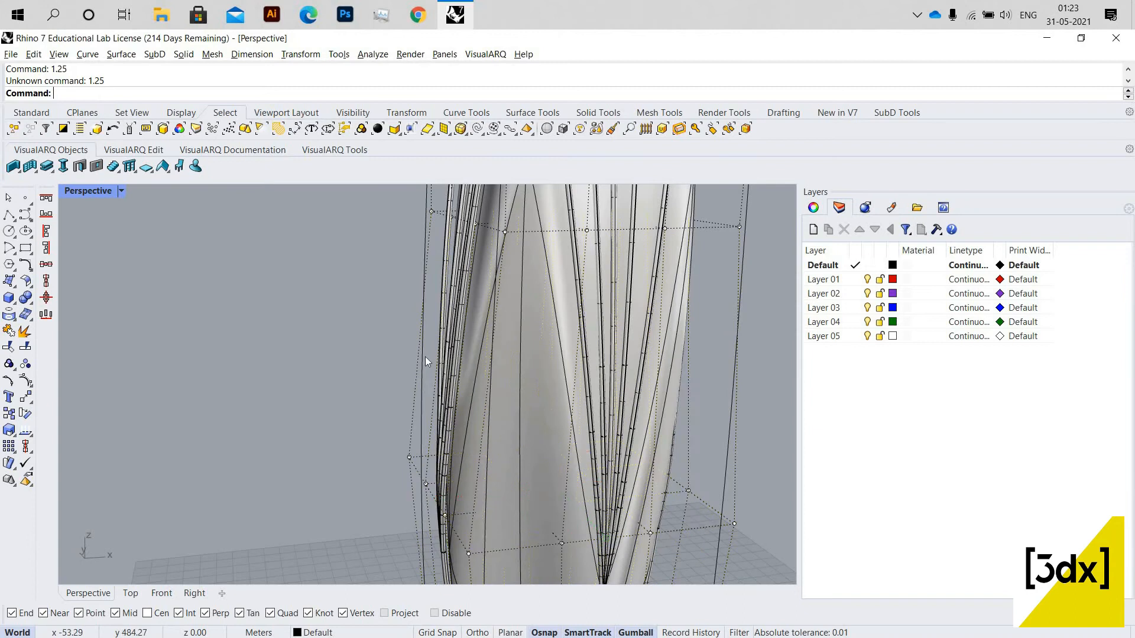
# - Select the upper row of 16 cage points and scale it wider along X
pyautogui.scroll(-9, 425, 358)
pyautogui.scroll(6, 429, 408)
pyautogui.moveTo(638, 319); pyautogui.dragTo(224, 461)
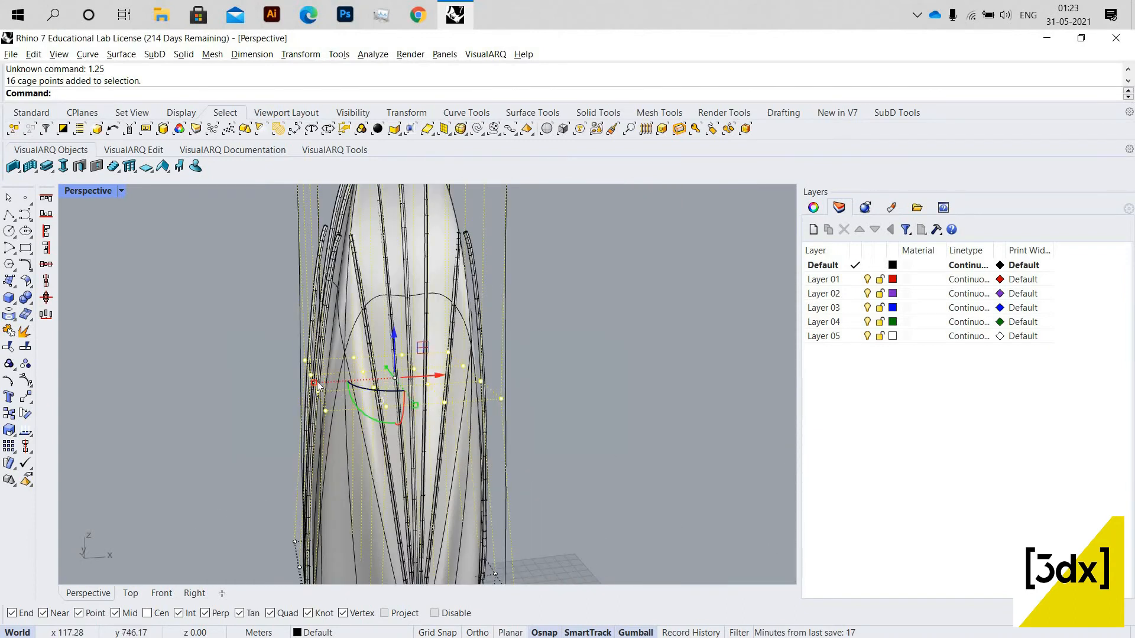
pyautogui.click(314, 382)
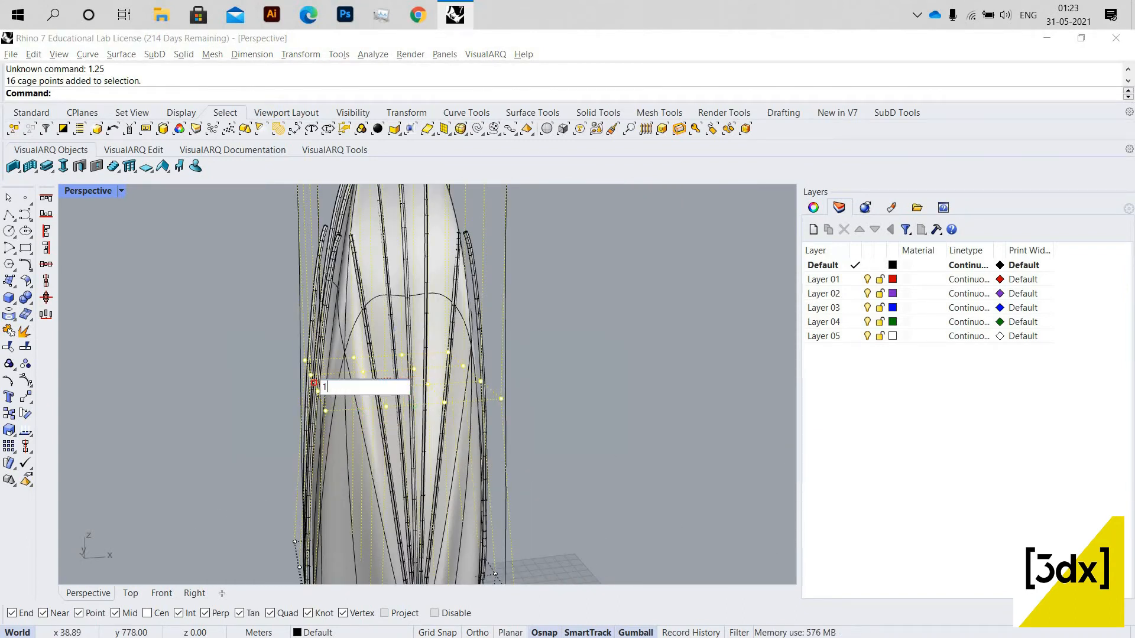
pyautogui.press('Return')
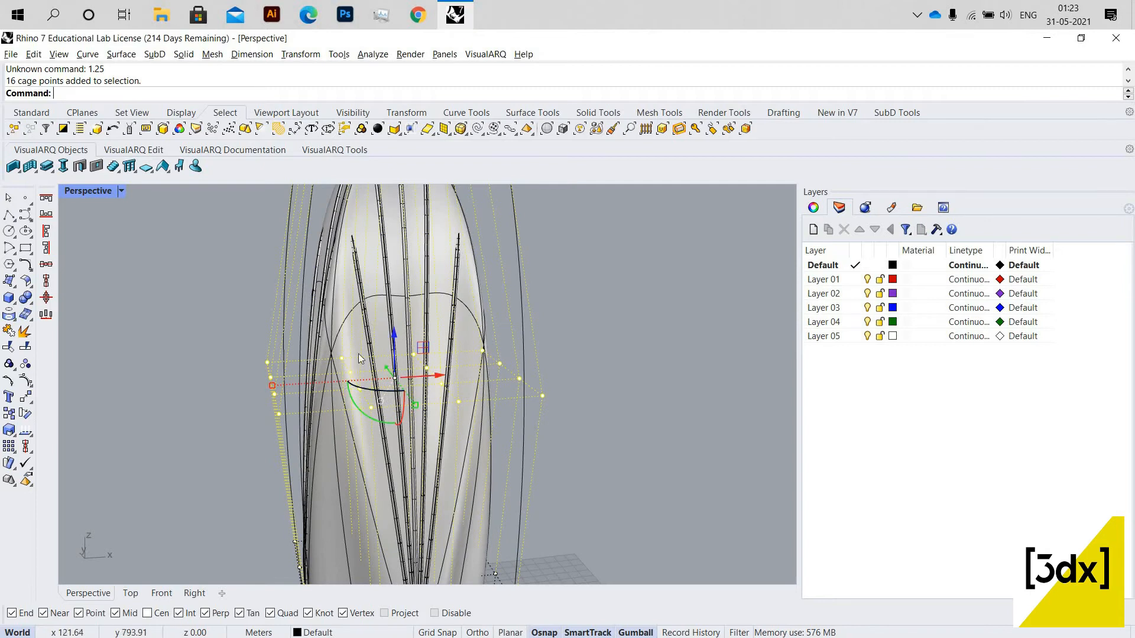
# - Select the cage control around the tower and delete it
pyautogui.scroll(-6, 360, 359)
pyautogui.click(430, 271)
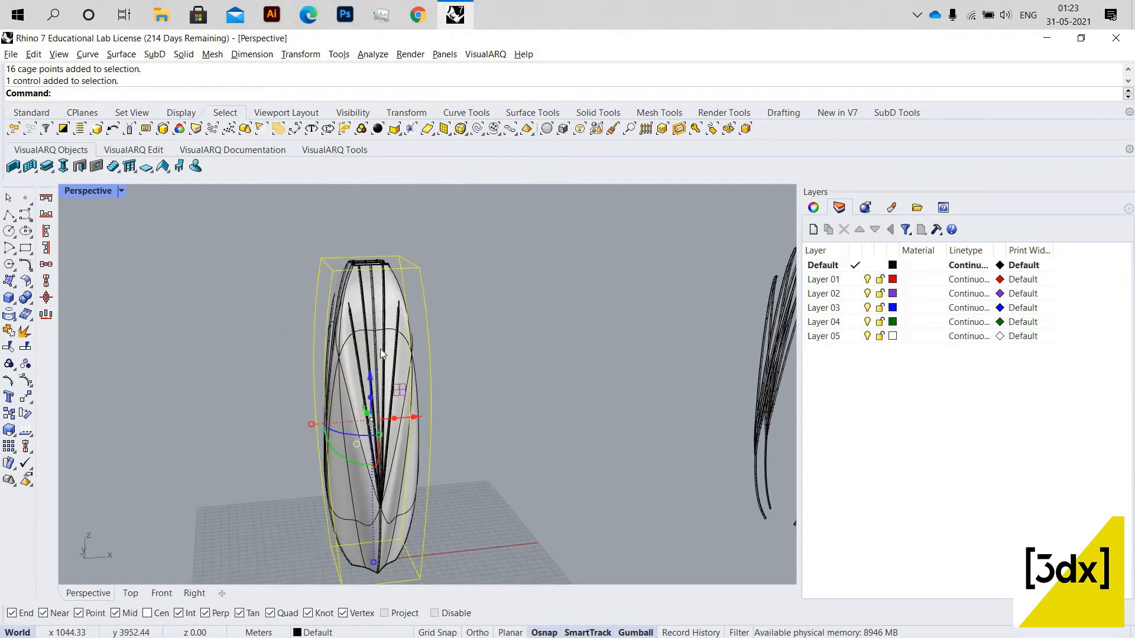
pyautogui.scroll(-5, 429, 354)
pyautogui.press('Delete')
# - Examine from several sides how the reshaped tower fits inside its pipe frame
pyautogui.scroll(-7, 366, 354)
pyautogui.scroll(9, 360, 356)
pyautogui.moveTo(295, 322); pyautogui.dragTo(347, 330, button='right')
pyautogui.moveTo(294, 299); pyautogui.dragTo(424, 286, button='right')
pyautogui.scroll(6, 283, 322)
pyautogui.scroll(-6, 423, 286)
pyautogui.scroll(9, 374, 250)
pyautogui.keyDown('shift'); pyautogui.moveTo(373, 251); pyautogui.dragTo(455, 356, button='right'); pyautogui.keyUp('shift')
pyautogui.scroll(9, 419, 313)
pyautogui.scroll(-7, 420, 316)
pyautogui.scroll(-5, 425, 303)
# - Inspect the separate pipe frame's lower ends and undo the stray move of one pipe
pyautogui.moveTo(424, 304); pyautogui.dragTo(382, 499, button='right')
pyautogui.scroll(4, 432, 465)
pyautogui.scroll(-7, 395, 468)
pyautogui.moveTo(362, 218); pyautogui.dragTo(370, 313, button='right')
pyautogui.scroll(8, 372, 227)
pyautogui.scroll(-7, 403, 289)
pyautogui.scroll(7, 405, 290)
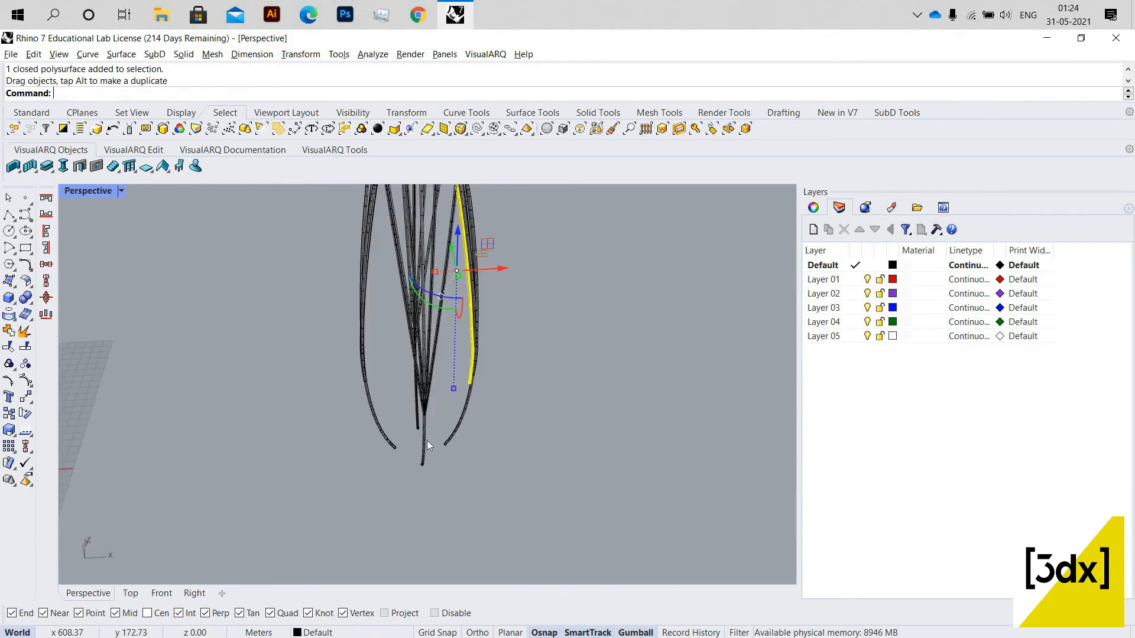
pyautogui.hotkey('ctrl', 'z')
# - Select the 20 pipes of the separate frame and show the four-viewport layout with that frame framed in Front
pyautogui.scroll(-5, 432, 430)
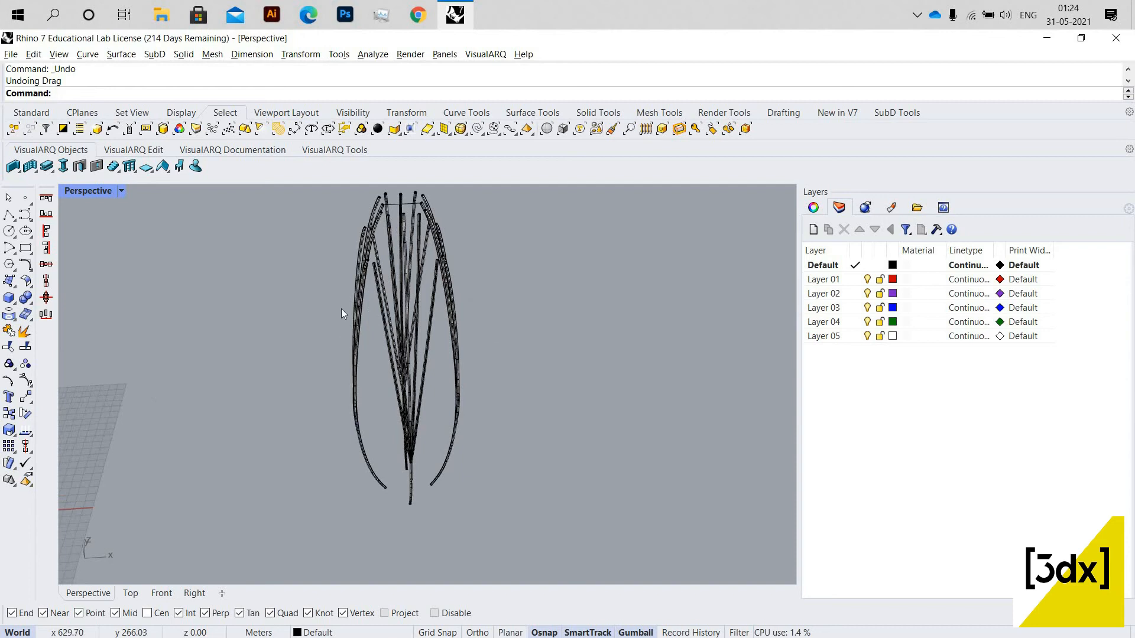
pyautogui.click(356, 317)
pyautogui.scroll(-5, 419, 343)
pyautogui.doubleClick(97, 191)
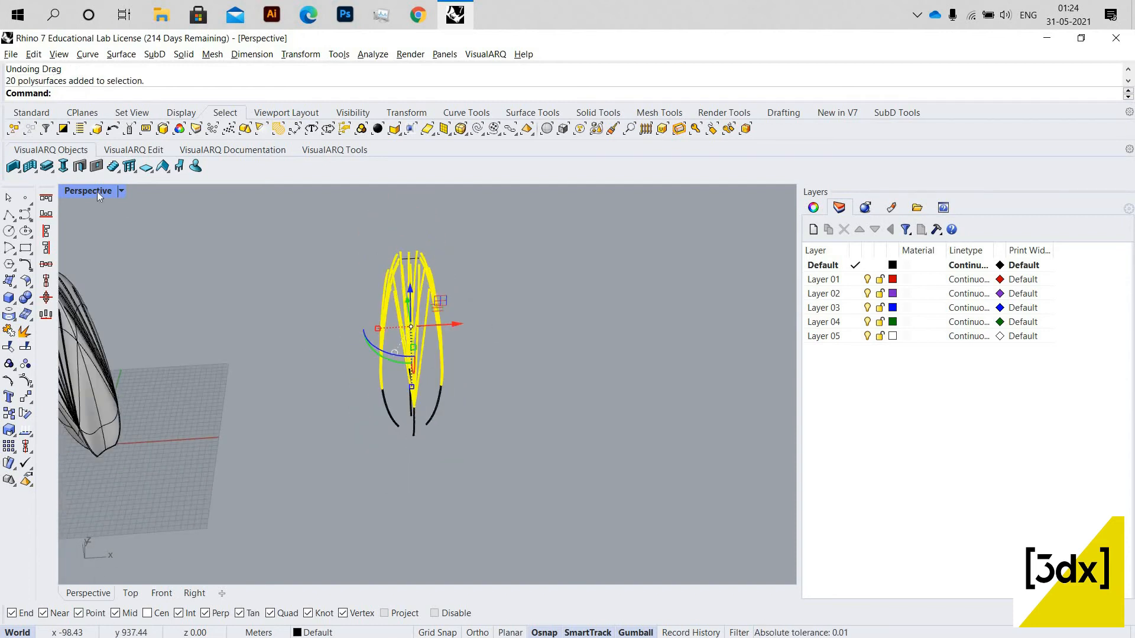
pyautogui.scroll(-7, 268, 505)
pyautogui.scroll(-9, 258, 501)
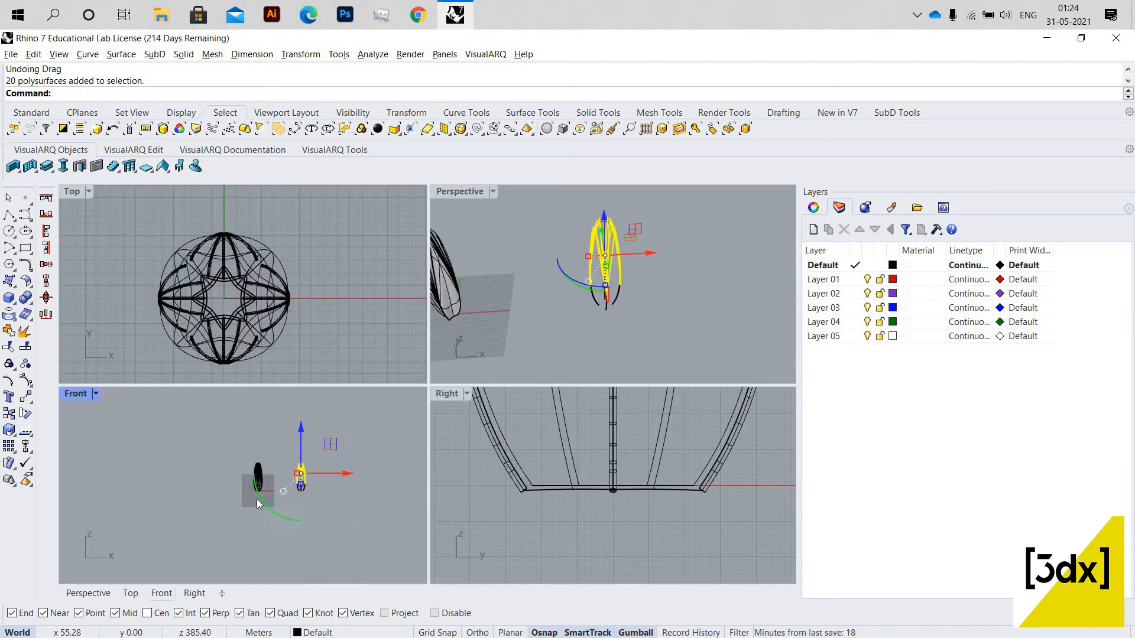
pyautogui.scroll(11, 356, 501)
pyautogui.scroll(-3, 388, 510)
pyautogui.scroll(3, 390, 511)
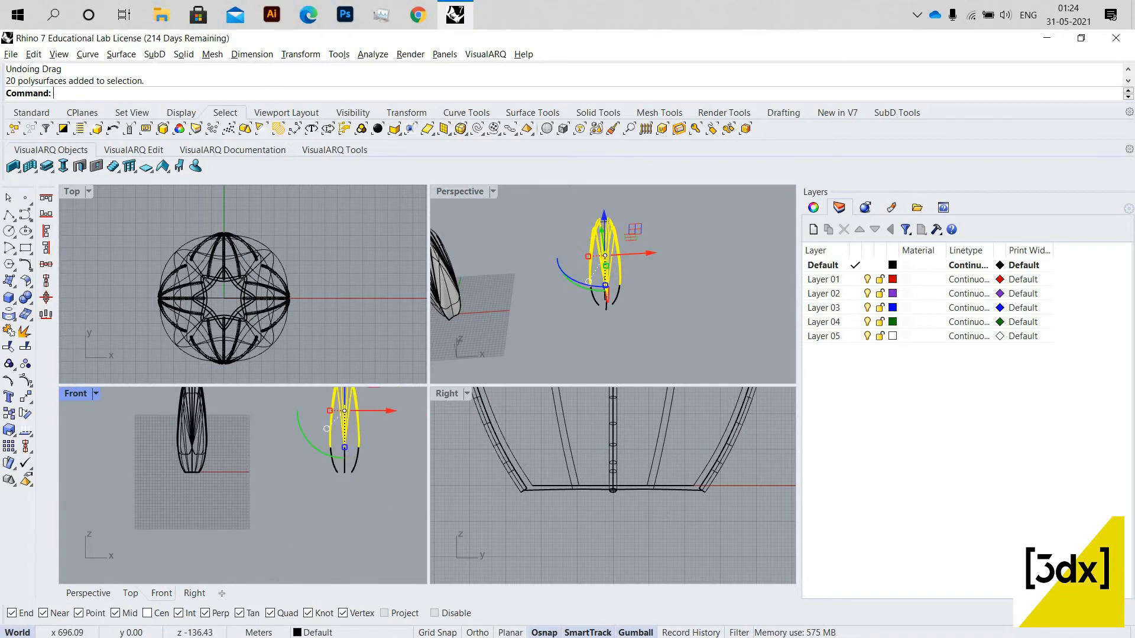
# - Mirror a copy of the selected pipes downward across a horizontal plane below the frame in the Front view, using Ortho
pyautogui.press('Return')
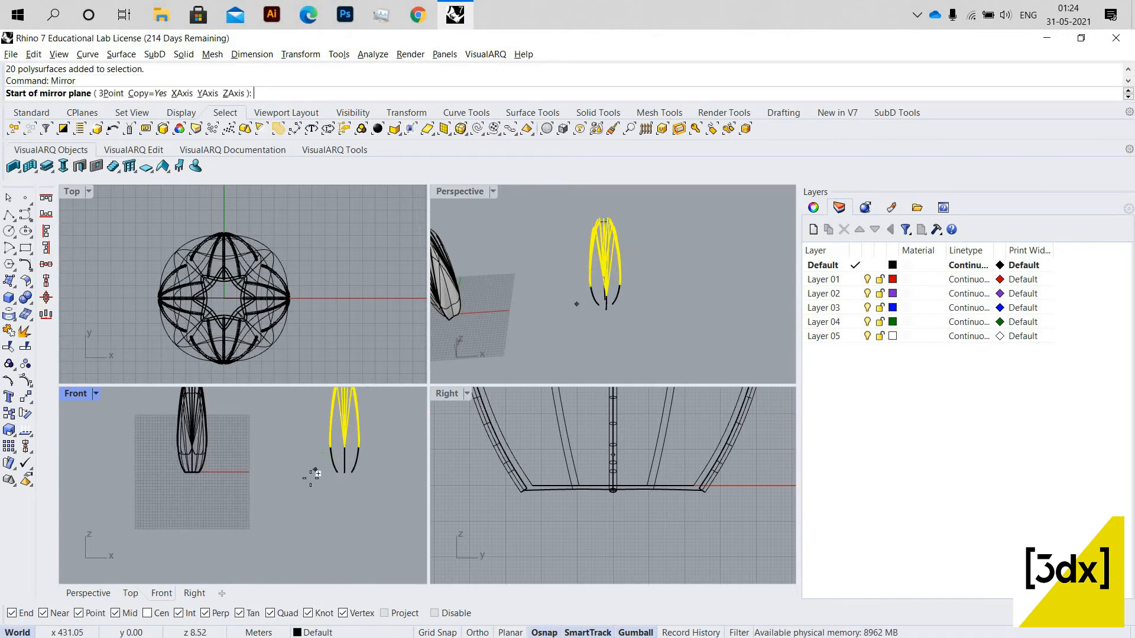
pyautogui.click(374, 473)
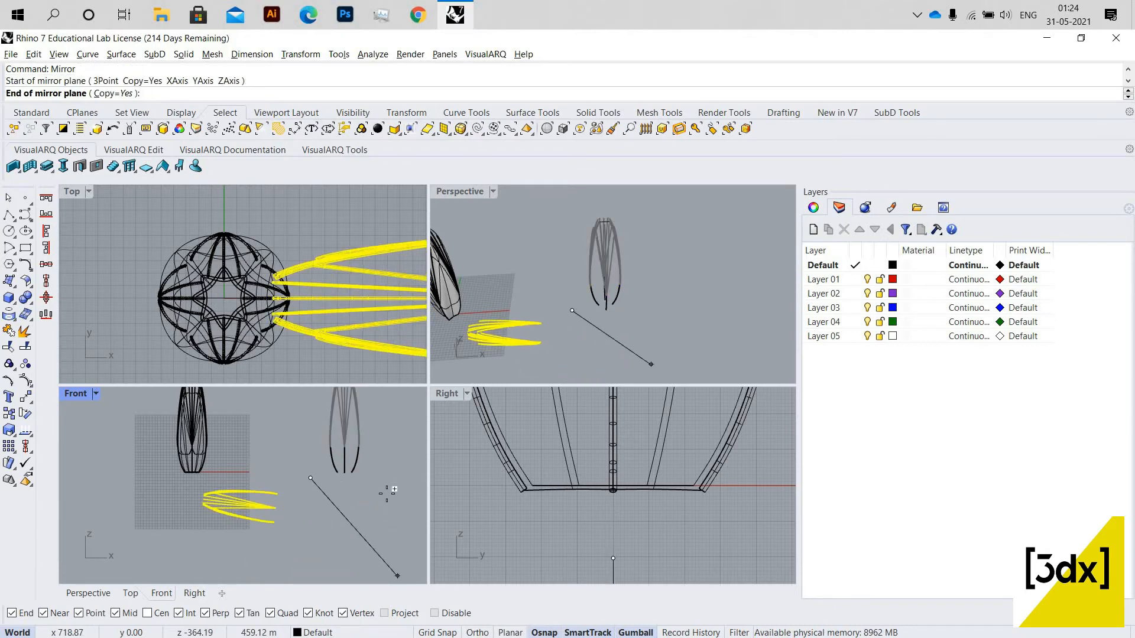
pyautogui.press('F8')
pyautogui.click(387, 494)
pyautogui.click(625, 355)
pyautogui.scroll(-5, 568, 313)
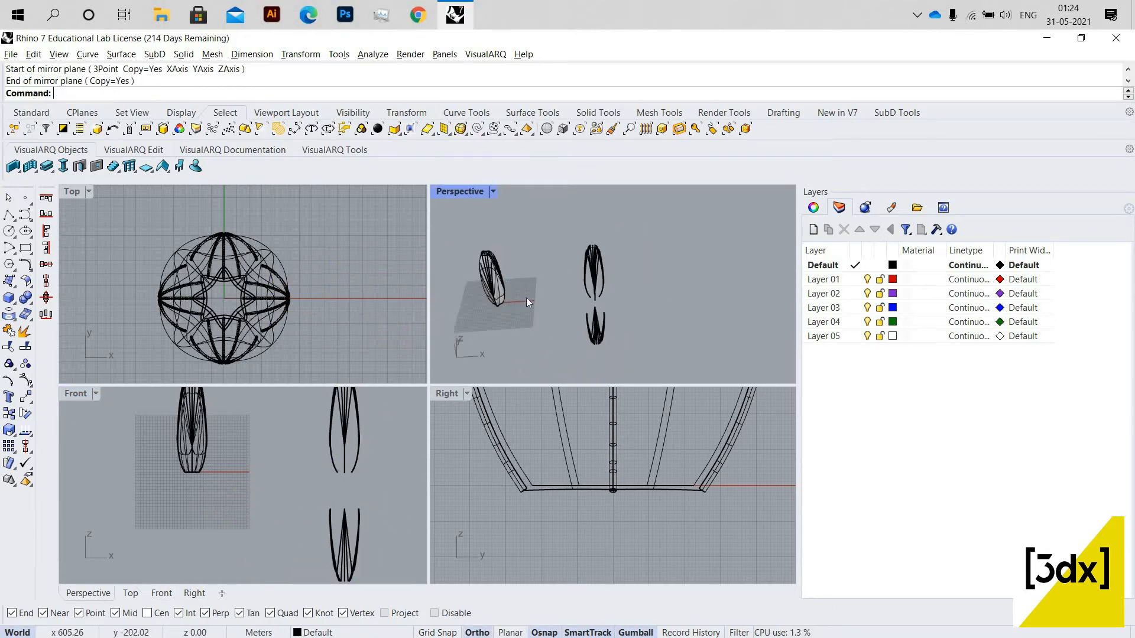
# - Try rotating the mirrored pipes in plan and moving them along X, clear of the original frame
pyautogui.scroll(4, 608, 331)
pyautogui.moveTo(622, 324); pyautogui.dragTo(566, 336)
pyautogui.scroll(-3, 565, 336)
pyautogui.moveTo(565, 336)
pyautogui.mouseDown(button='right')
pyautogui.moveTo(548, 341)
pyautogui.moveTo(558, 323)
pyautogui.mouseUp(button='right')
pyautogui.scroll(6, 564, 286)
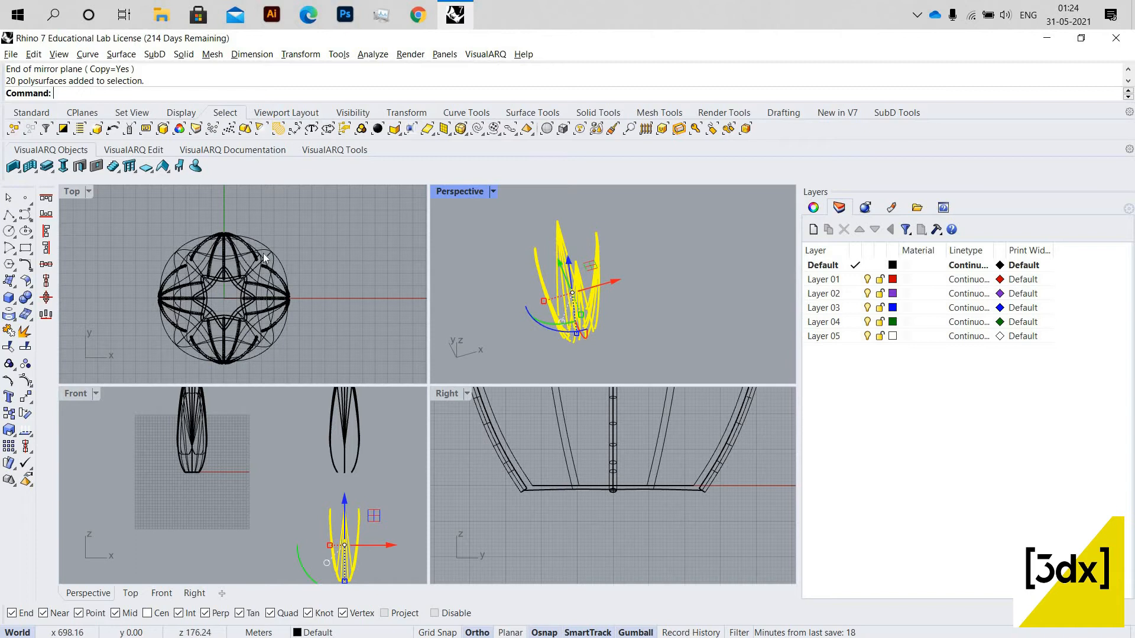
pyautogui.scroll(-15, 348, 262)
pyautogui.scroll(15, 367, 263)
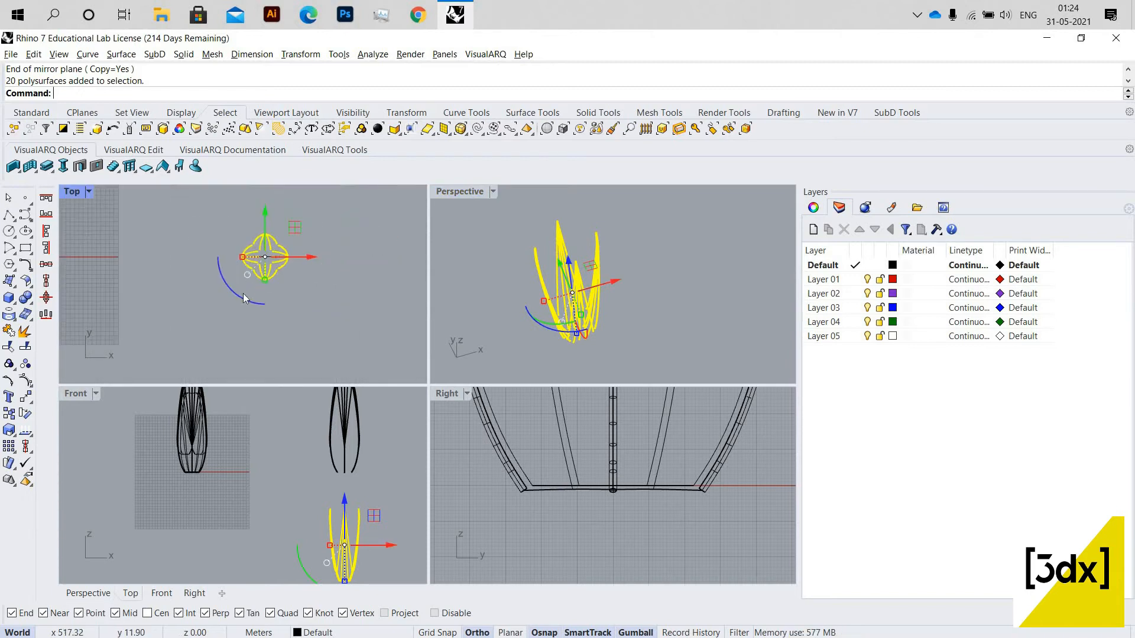
pyautogui.moveTo(235, 288); pyautogui.dragTo(257, 229)
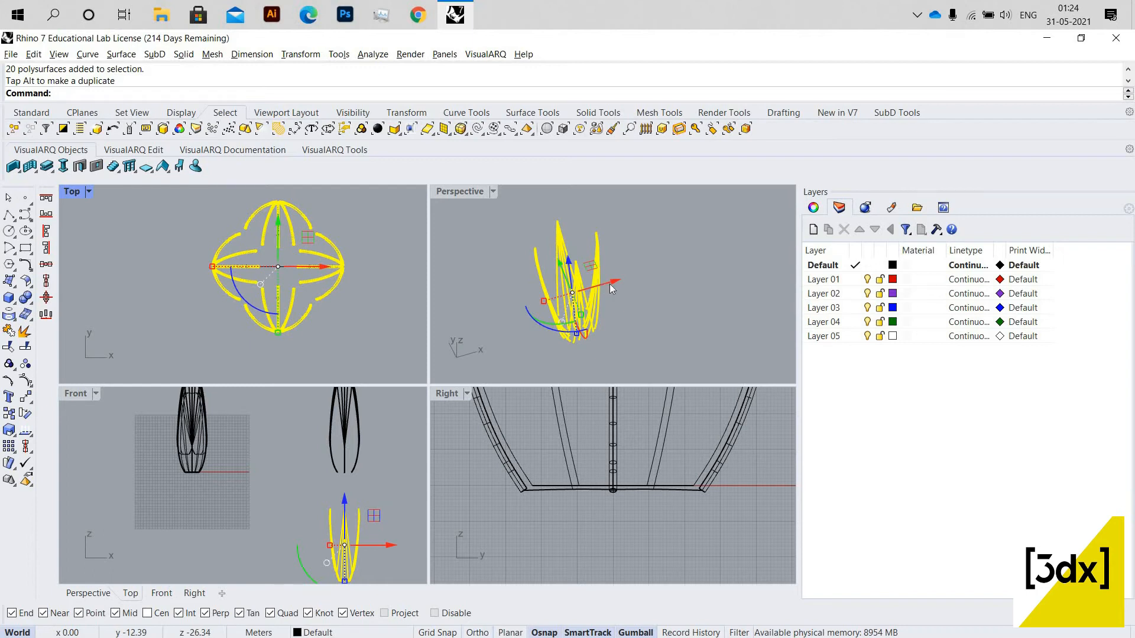
pyautogui.moveTo(614, 281); pyautogui.dragTo(763, 239)
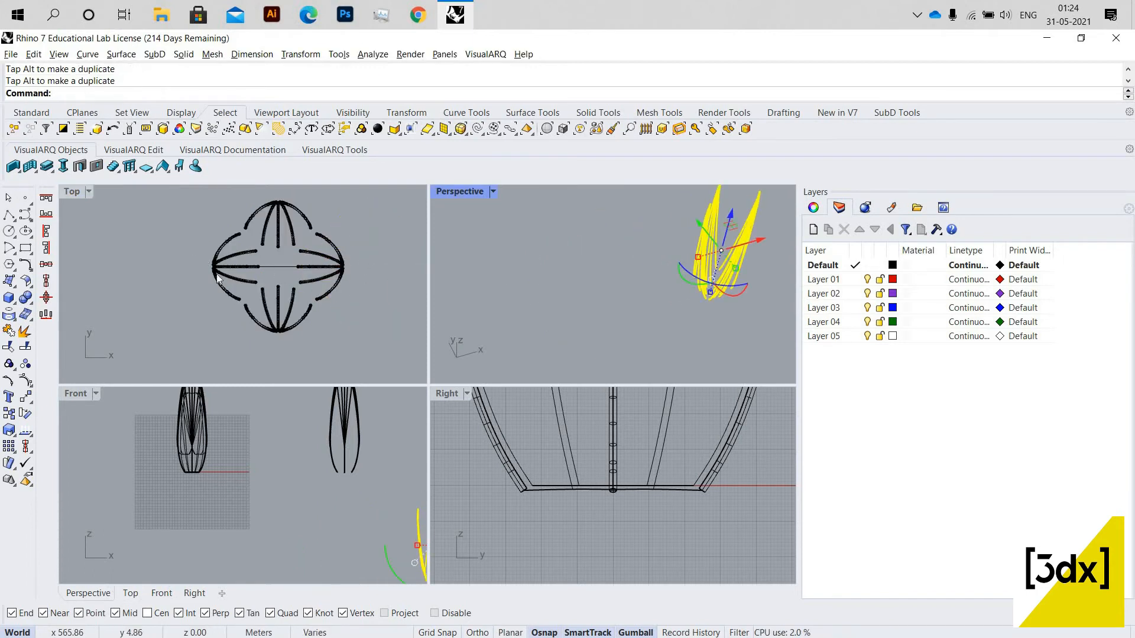
# - Rotate the moved pipes 45 degrees in the Top view
pyautogui.scroll(-8, 313, 282)
pyautogui.scroll(5, 311, 284)
pyautogui.moveTo(300, 253); pyautogui.dragTo(302, 255)
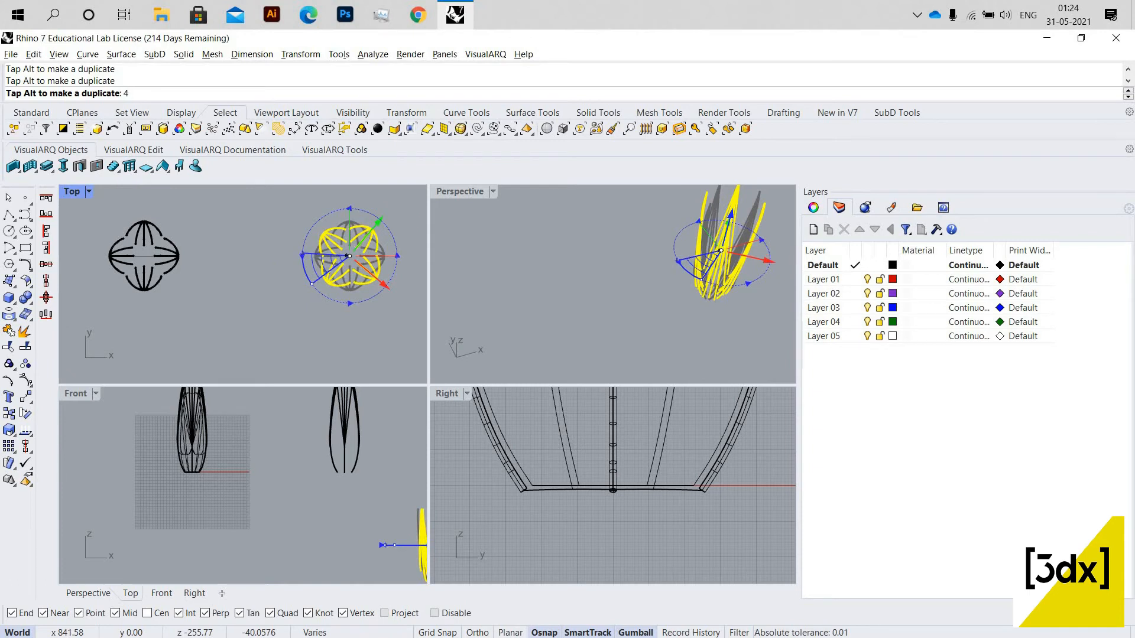
pyautogui.press('Return')
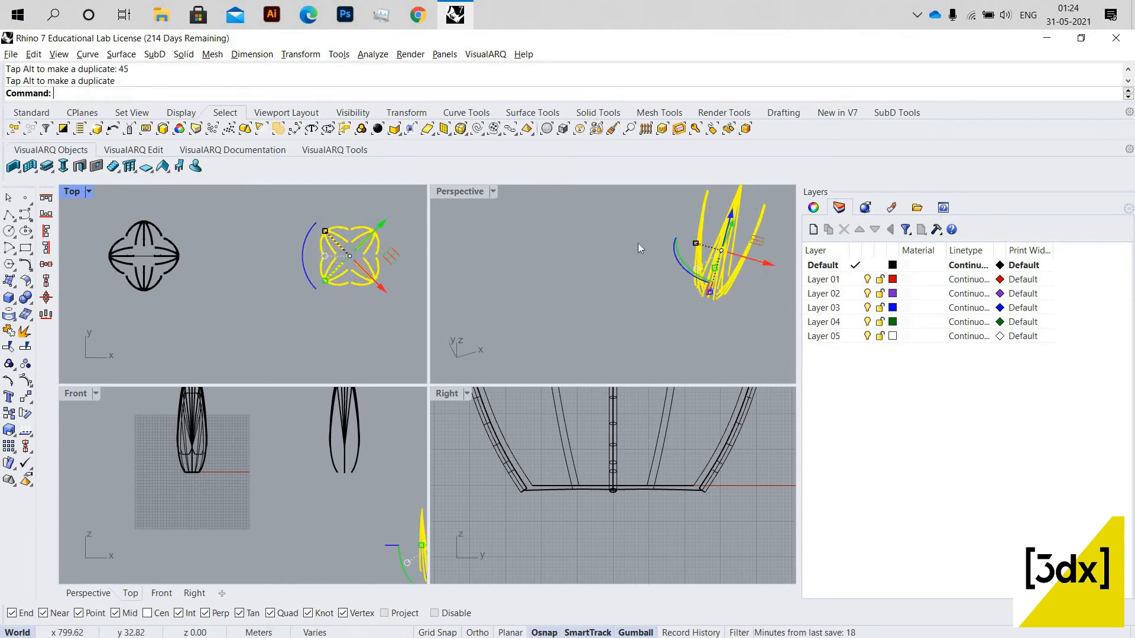
# - Inspect the rotated pipes in a full Perspective view and undo their rotation and move
pyautogui.scroll(-2, 663, 278)
pyautogui.doubleClick(467, 193)
pyautogui.scroll(6, 531, 403)
pyautogui.click(525, 399)
pyautogui.scroll(5, 535, 391)
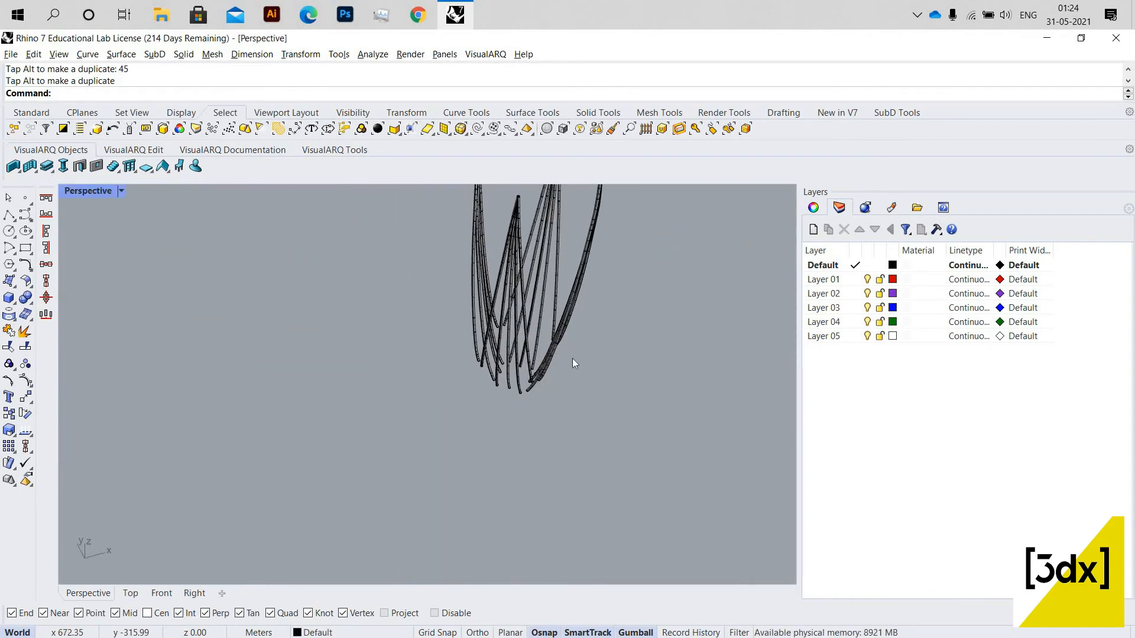
pyautogui.scroll(-8, 569, 356)
pyautogui.hotkey('ctrl', 'z')
pyautogui.hotkey('ctrl', 'z')
pyautogui.hotkey('ctrl', 'z')
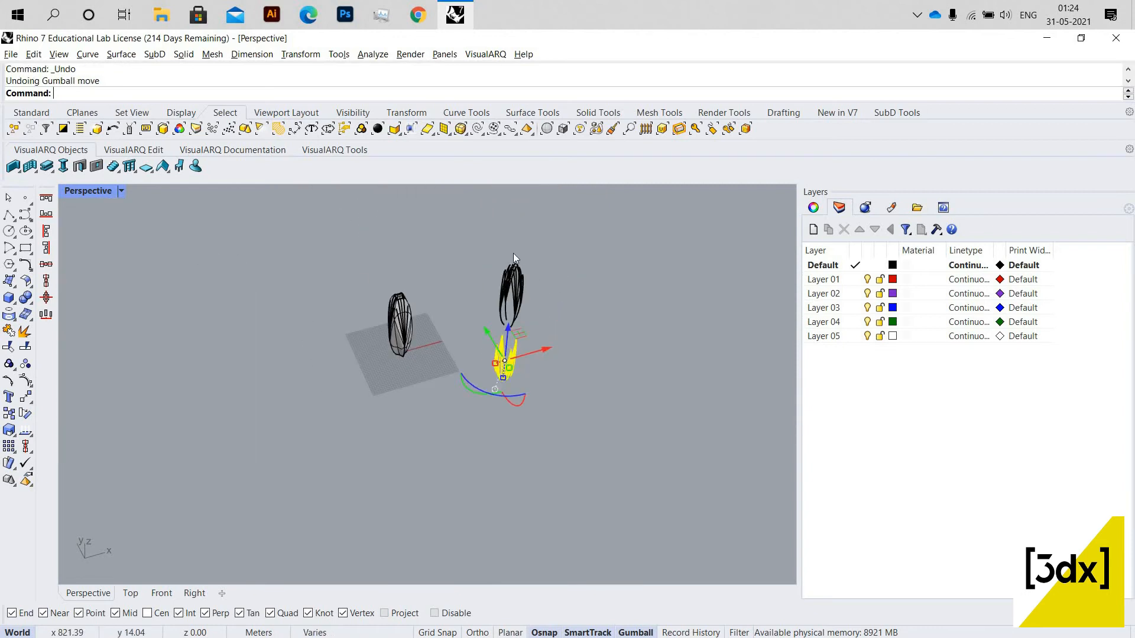
# - Rotate the selection 45 degrees without keeping a copy
pyautogui.scroll(5, 526, 296)
pyautogui.scroll(5, 551, 388)
pyautogui.moveTo(247, 224); pyautogui.dragTo(543, 384)
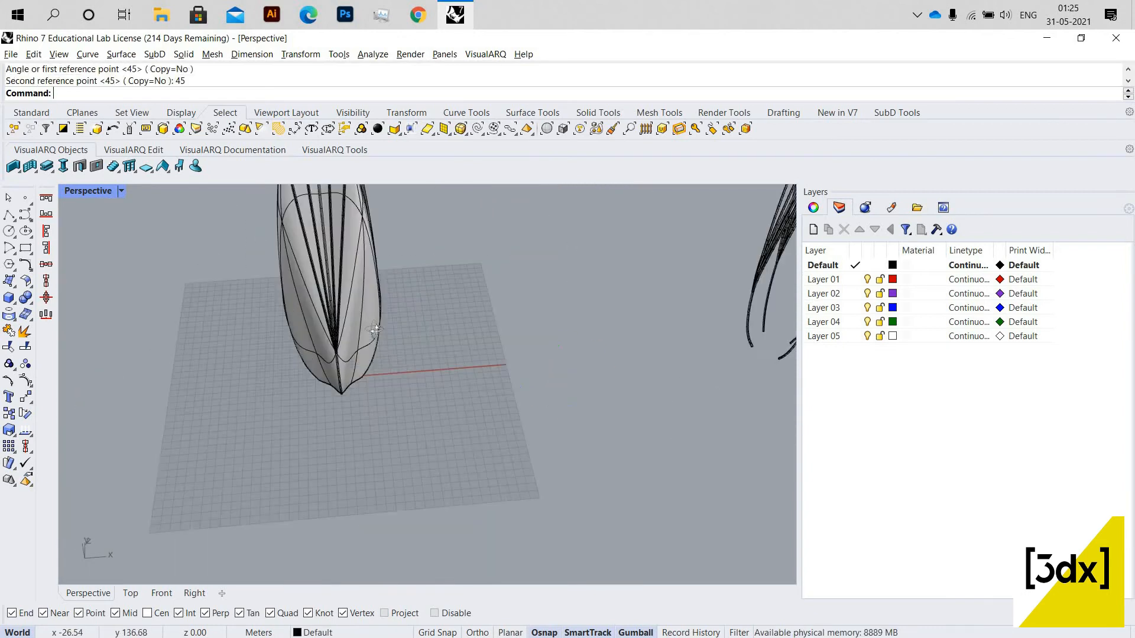
# - Draw a line across the tower's open base, between the inner edges of two opposite sides
pyautogui.scroll(3, 380, 378)
pyautogui.moveTo(379, 378); pyautogui.dragTo(471, 292, button='right')
pyautogui.scroll(-8, 415, 221)
pyautogui.scroll(8, 485, 290)
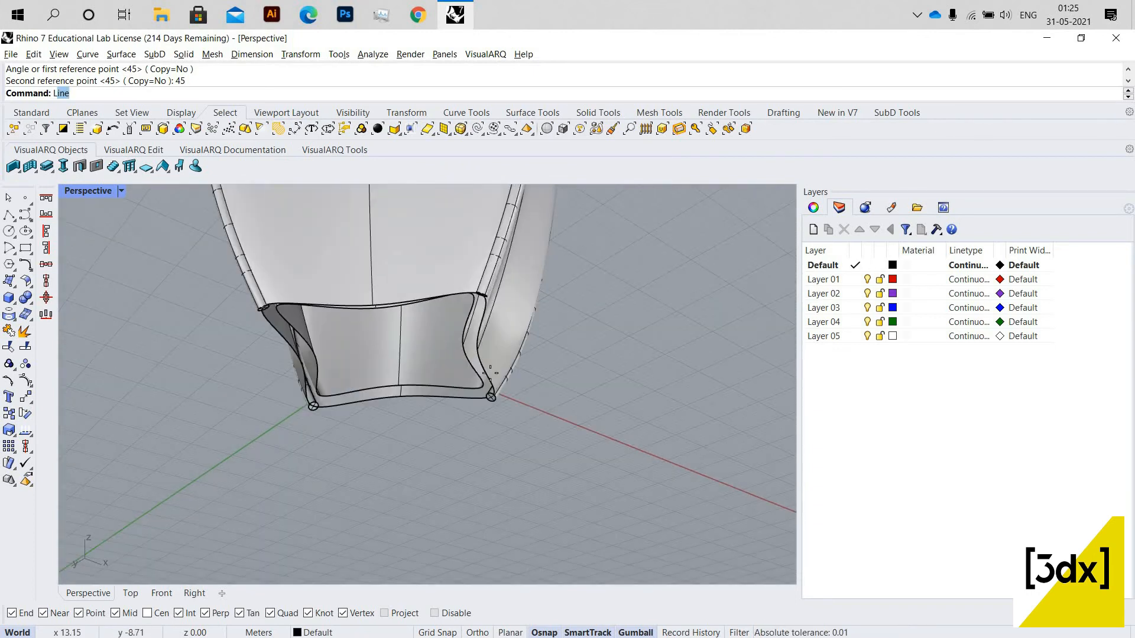
pyautogui.press('Return')
pyautogui.click(488, 351)
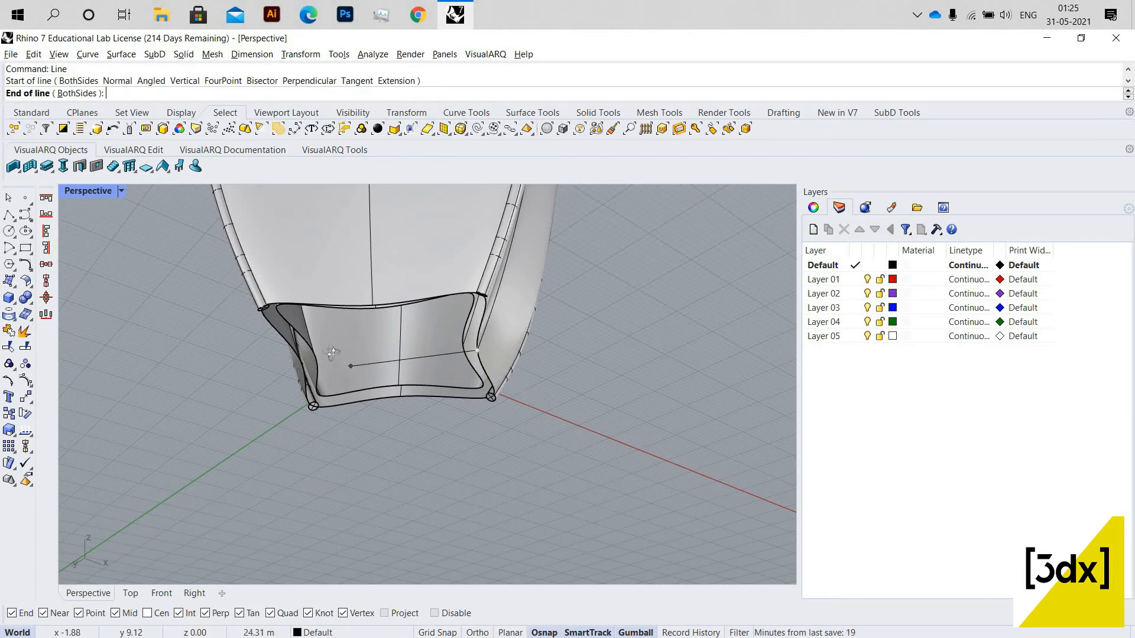
pyautogui.scroll(3, 482, 343)
pyautogui.moveTo(474, 313); pyautogui.dragTo(533, 280, button='right')
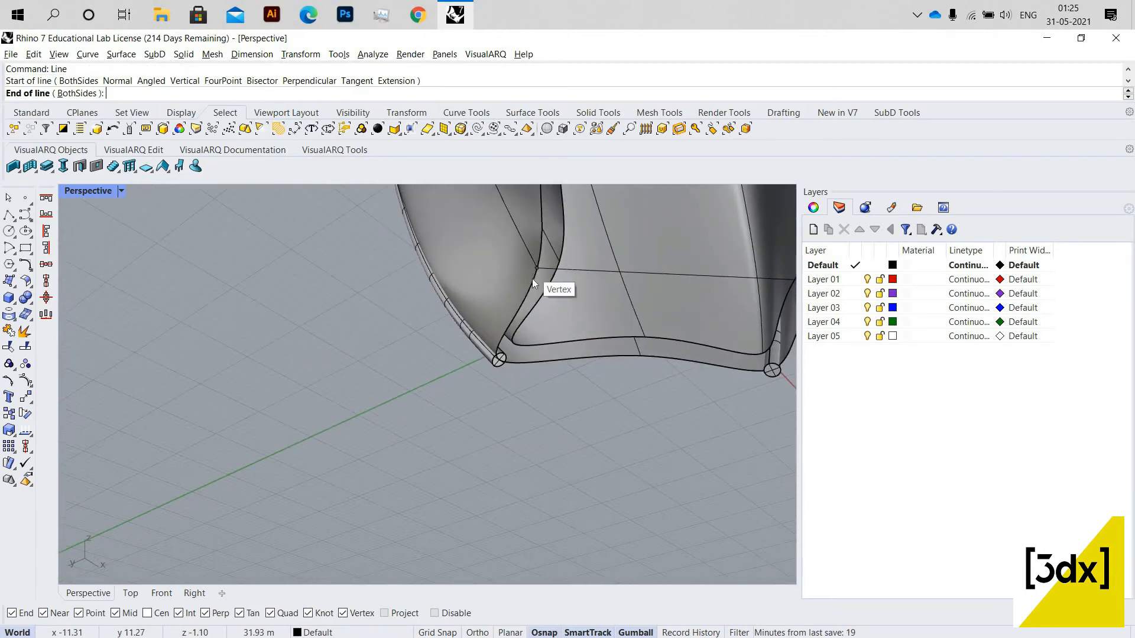
pyautogui.press('Escape')
# - Copy the farthest set of 20 pipes onto the tower, placing the copy at the line across its base
pyautogui.scroll(-10, 353, 307)
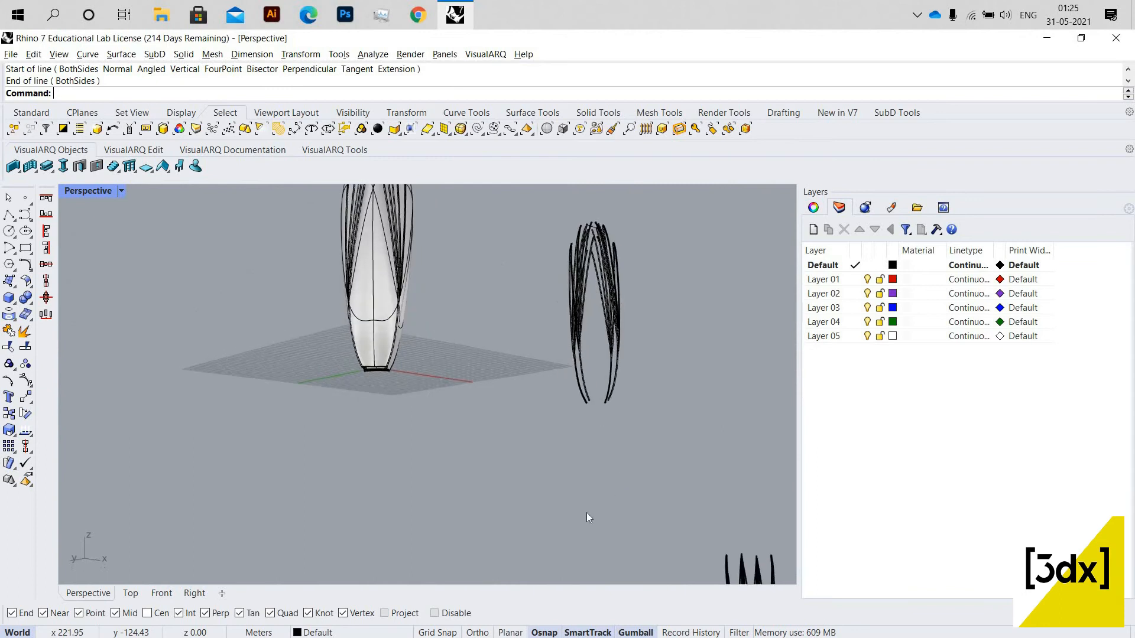
pyautogui.scroll(3, 534, 479)
pyautogui.scroll(-3, 520, 508)
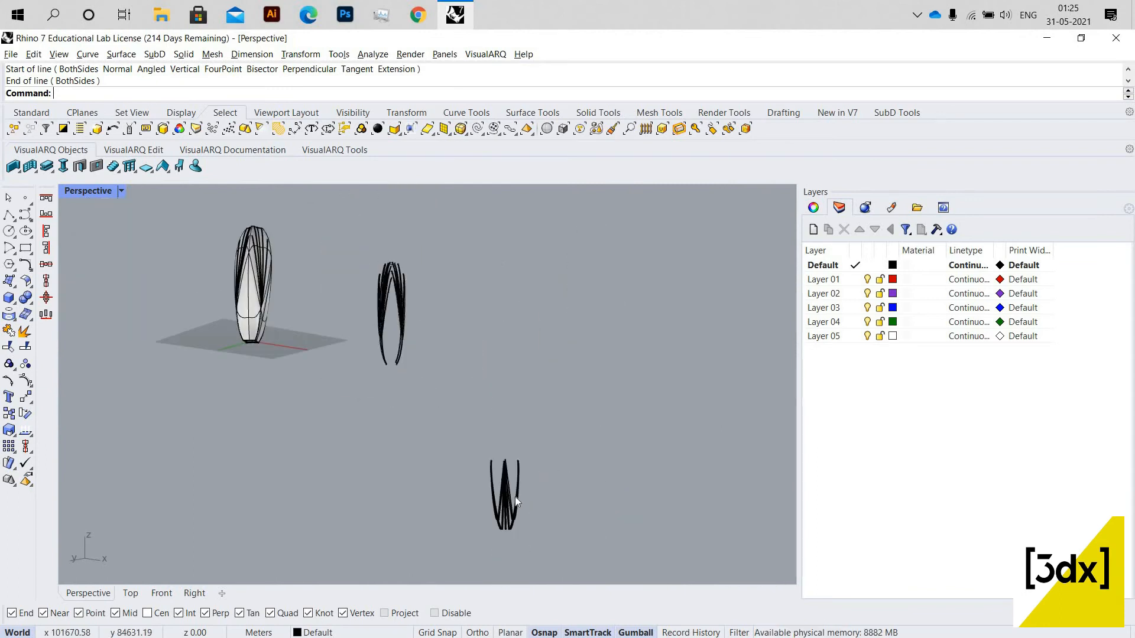
pyautogui.scroll(3, 582, 509)
pyautogui.scroll(4, 584, 506)
pyautogui.moveTo(587, 494); pyautogui.dragTo(357, 370)
pyautogui.scroll(-4, 435, 496)
pyautogui.scroll(4, 426, 512)
pyautogui.scroll(5, 429, 496)
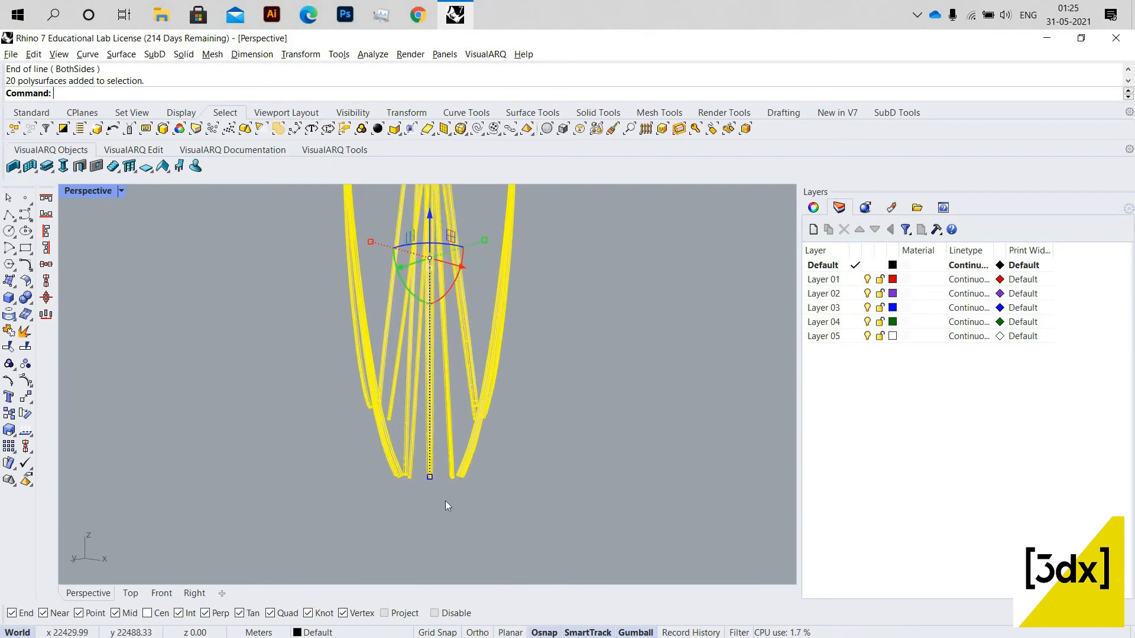
pyautogui.scroll(3, 404, 448)
pyautogui.write('copy')
pyautogui.press('Return')
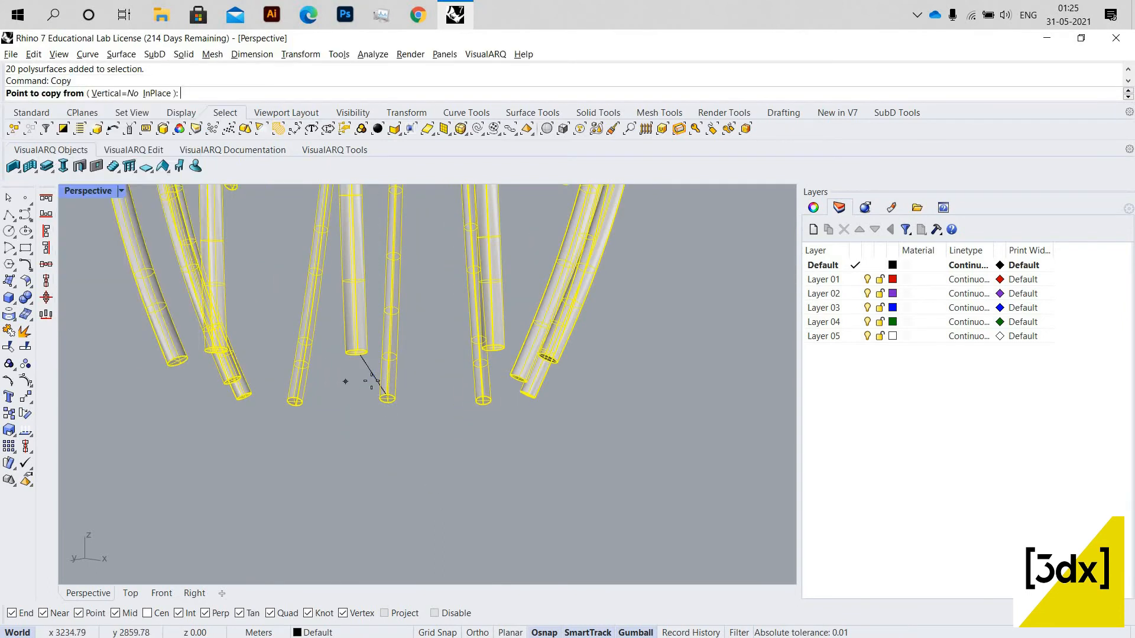
pyautogui.click(383, 393)
pyautogui.scroll(-5, 532, 405)
pyautogui.scroll(-10, 554, 407)
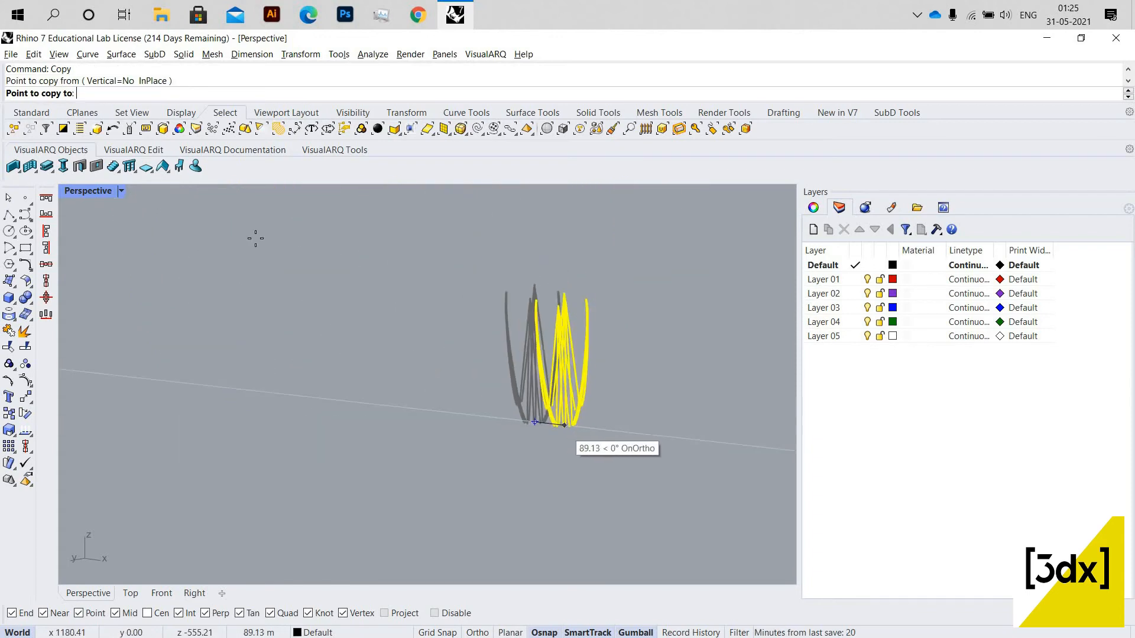
pyautogui.scroll(12, 428, 271)
pyautogui.scroll(12, 445, 297)
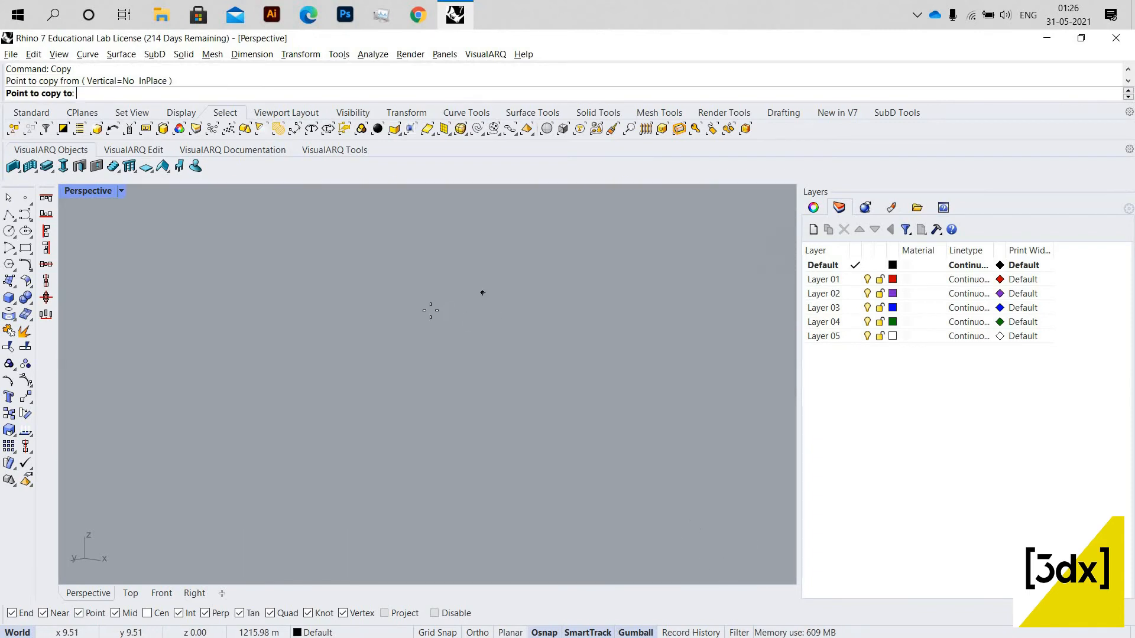
pyautogui.scroll(-3, 431, 309)
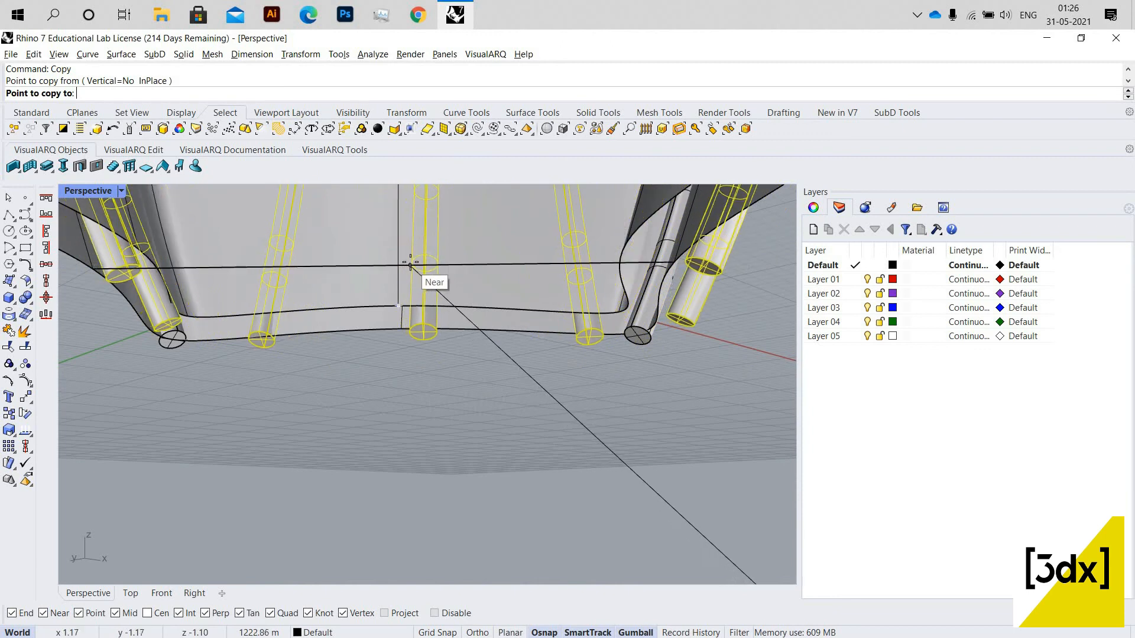
pyautogui.scroll(-6, 405, 261)
pyautogui.moveTo(397, 231); pyautogui.dragTo(400, 258, button='right')
pyautogui.scroll(-6, 400, 259)
pyautogui.moveTo(391, 306); pyautogui.dragTo(387, 577, button='right')
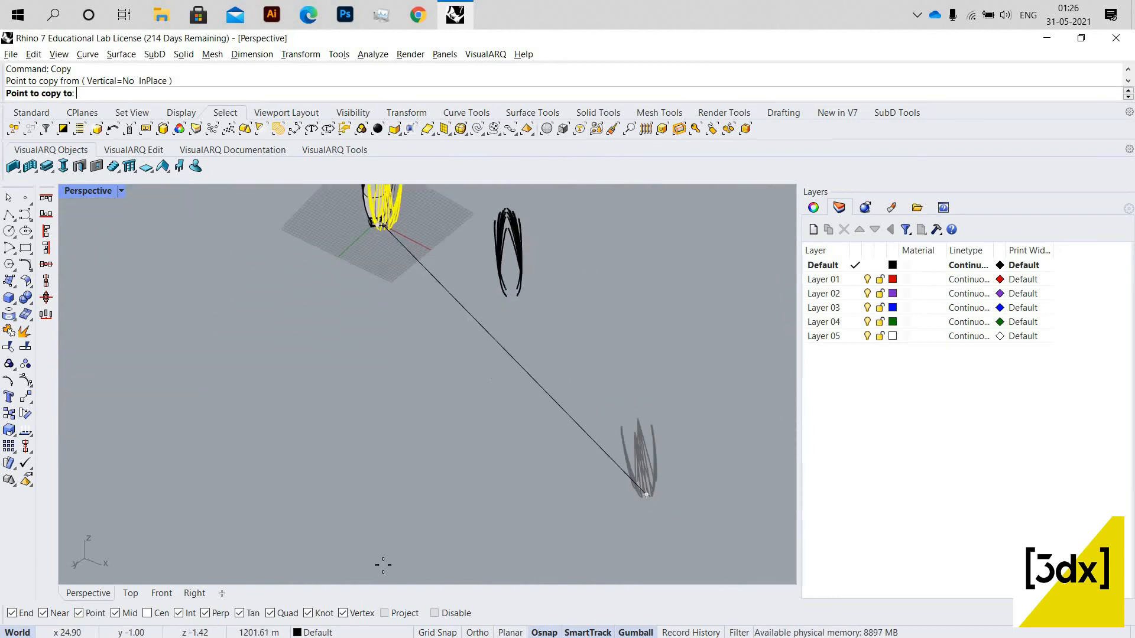
pyautogui.scroll(-4, 384, 564)
pyautogui.scroll(10, 398, 395)
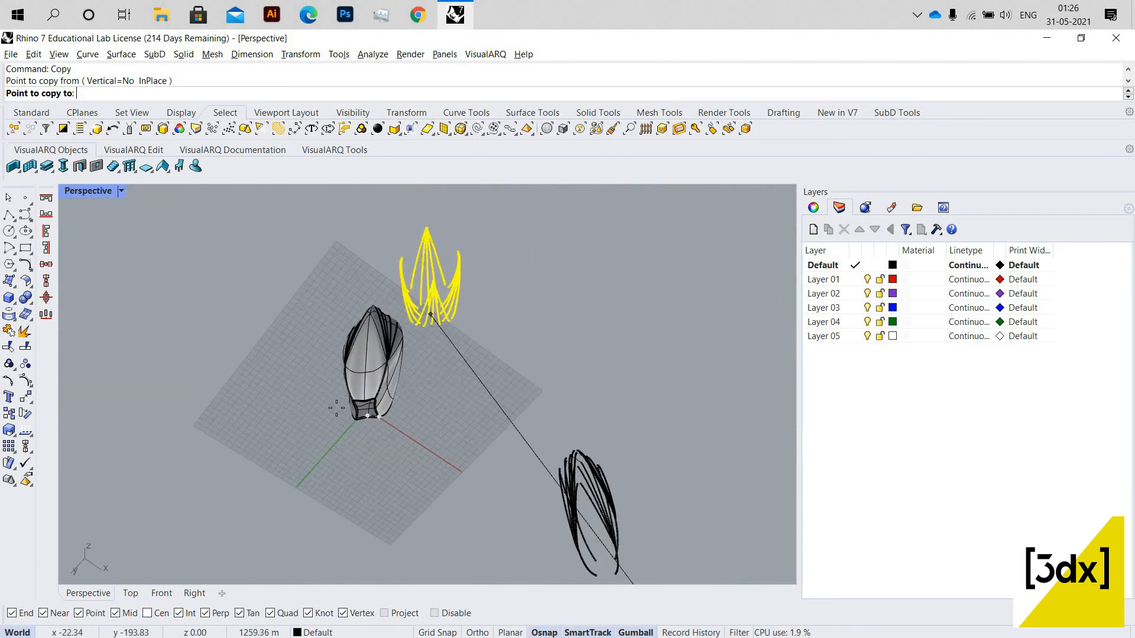
pyautogui.click(391, 481)
pyautogui.press('Return')
# - Inspect the tower with its copied pipes, from the full elevation to the top opening
pyautogui.scroll(-9, 550, 383)
pyautogui.moveTo(520, 260); pyautogui.dragTo(422, 360, button='right')
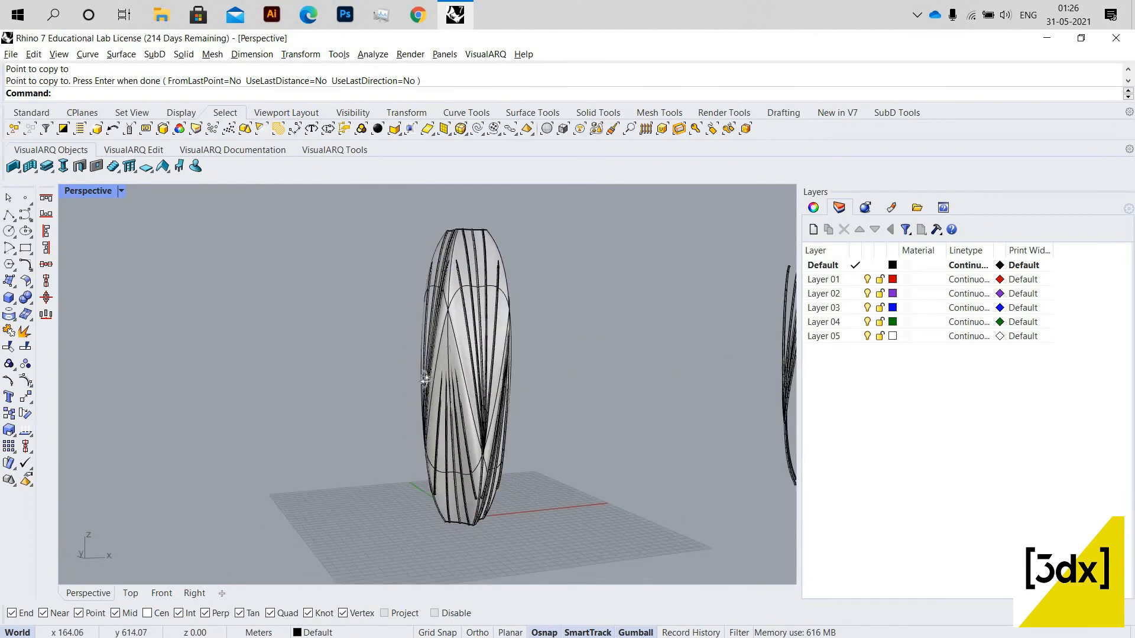
pyautogui.scroll(6, 476, 350)
pyautogui.click(471, 349)
pyautogui.press('Escape')
pyautogui.scroll(-7, 452, 356)
pyautogui.moveTo(453, 356); pyautogui.dragTo(502, 317, button='right')
pyautogui.scroll(7, 431, 369)
pyautogui.scroll(5, 376, 429)
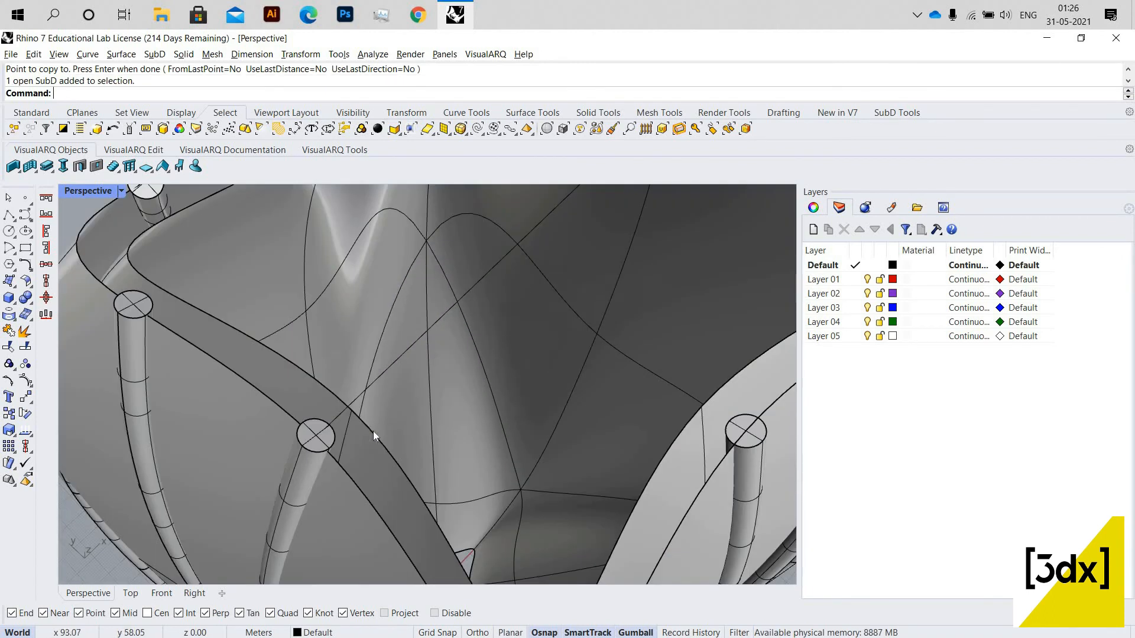
# - Contour the inner SubD from the midpoint of the base line to the midpoint of the top line, spaced 5.00 m apart
pyautogui.click(432, 361)
pyautogui.scroll(-5, 432, 361)
pyautogui.scroll(5, 488, 370)
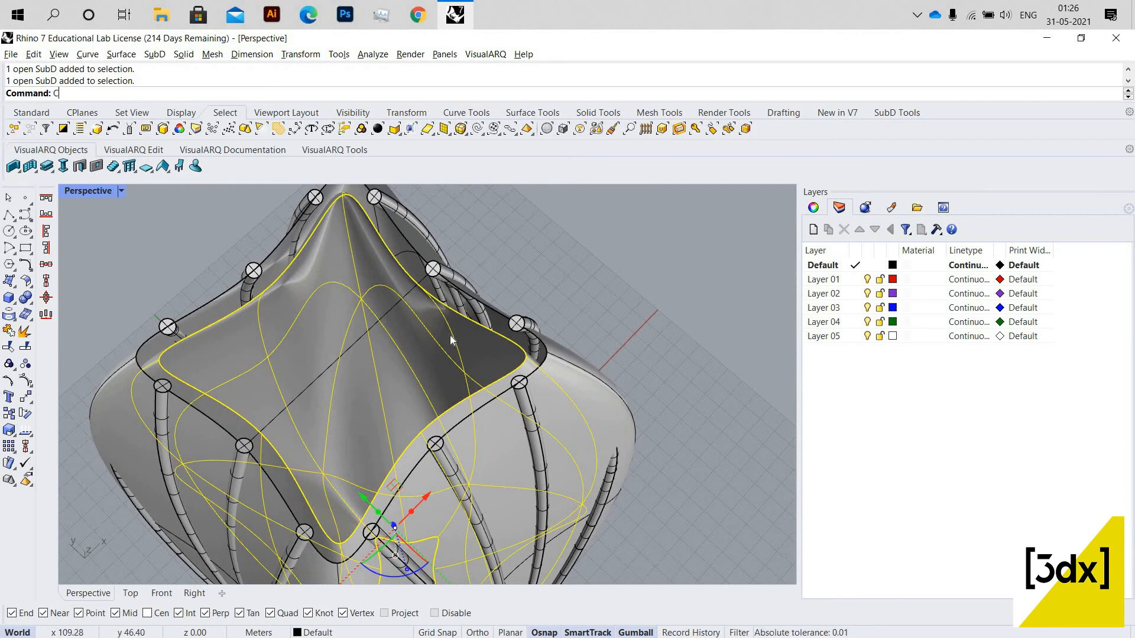
pyautogui.scroll(-5, 432, 334)
pyautogui.press('Escape')
pyautogui.scroll(5, 501, 328)
pyautogui.click(495, 333)
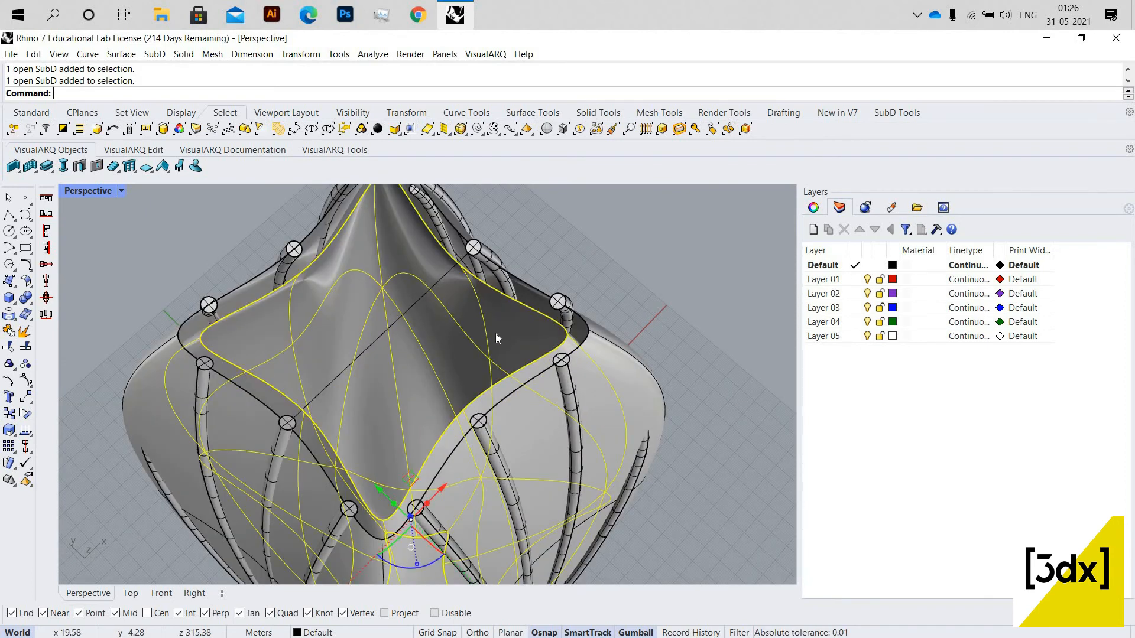
pyautogui.write('On')
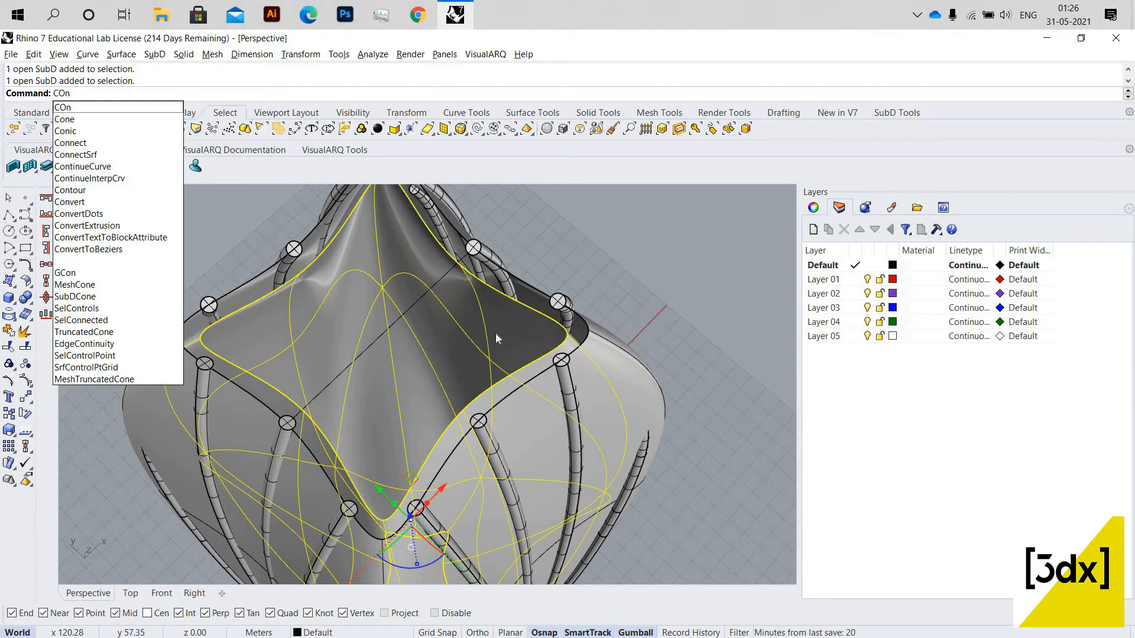
pyautogui.write('tour')
pyautogui.press('Return')
pyautogui.scroll(-5, 406, 304)
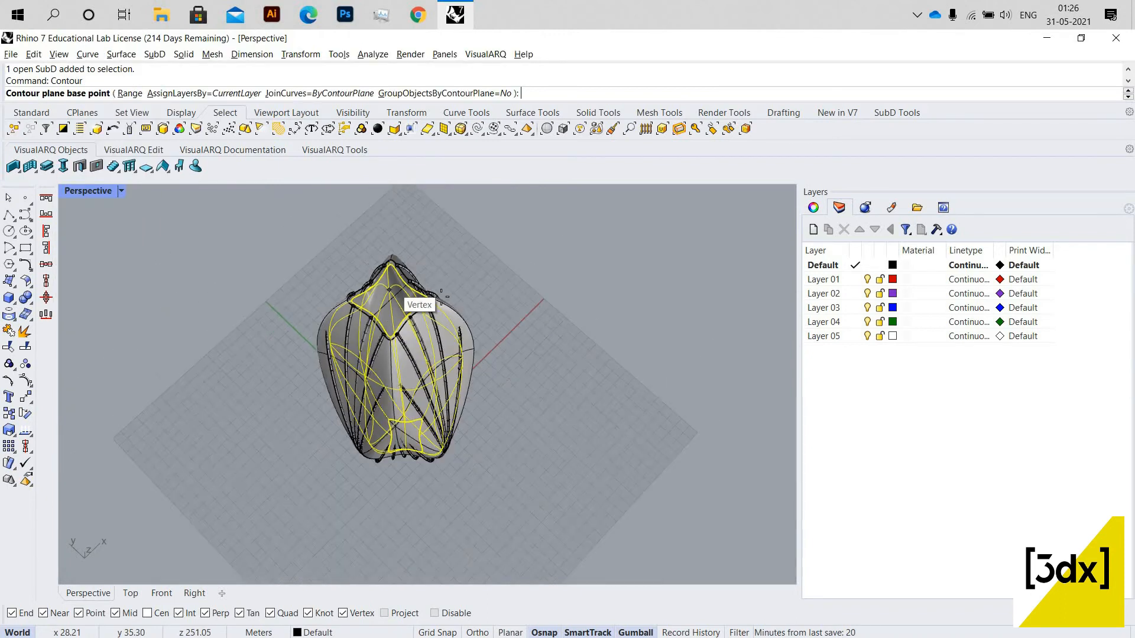
pyautogui.scroll(10, 395, 498)
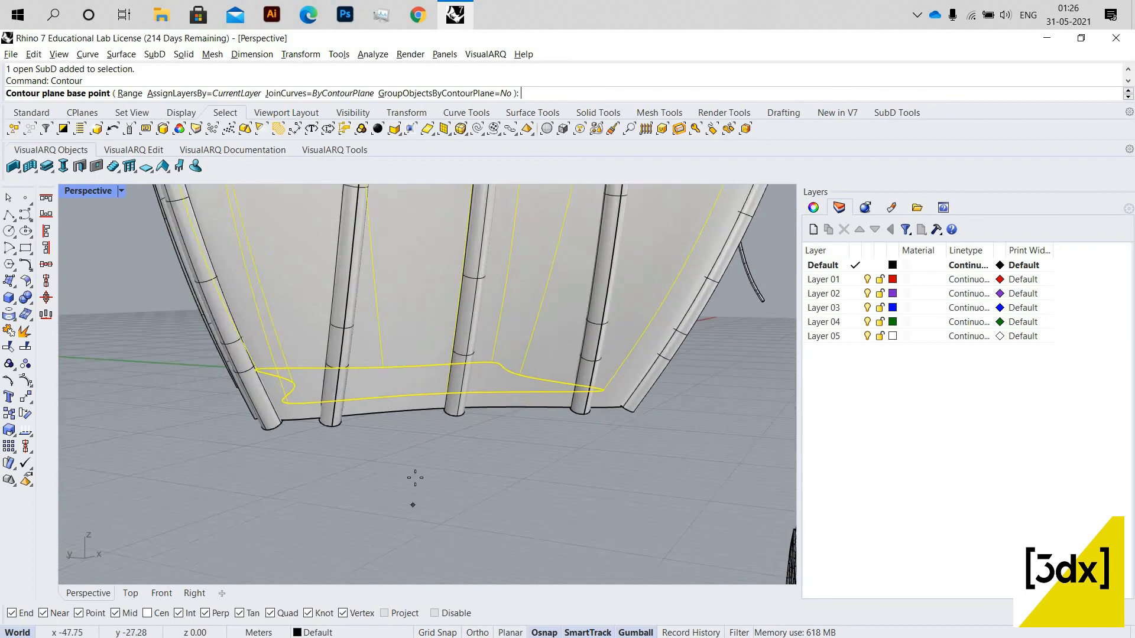
pyautogui.scroll(2, 389, 557)
pyautogui.click(390, 558)
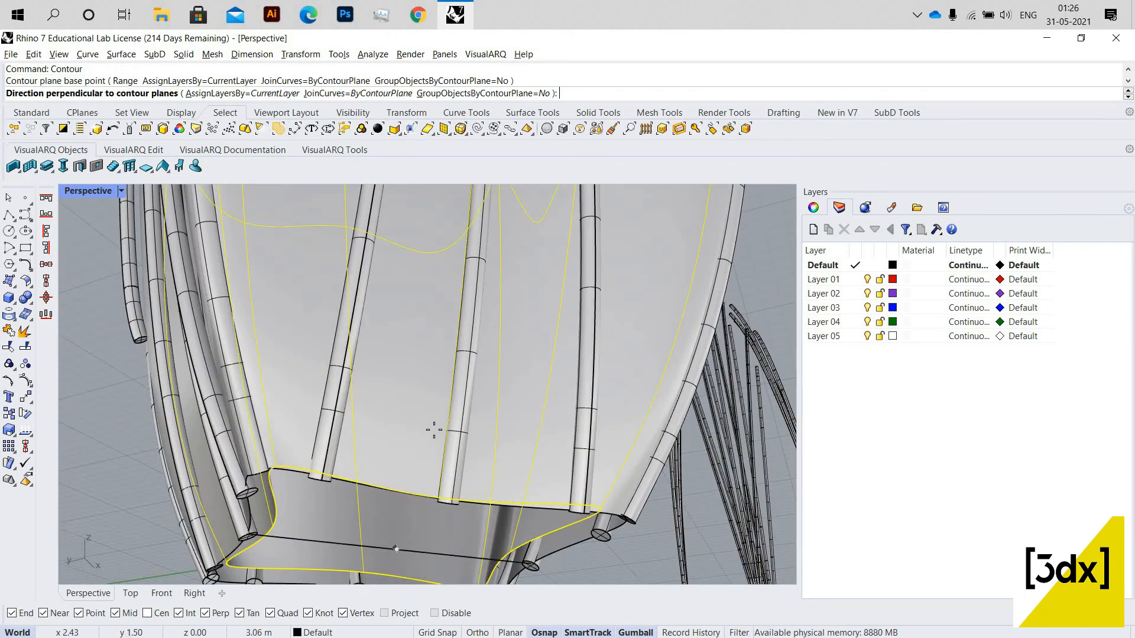
pyautogui.scroll(-4, 423, 499)
pyautogui.scroll(-6, 424, 499)
pyautogui.scroll(12, 449, 467)
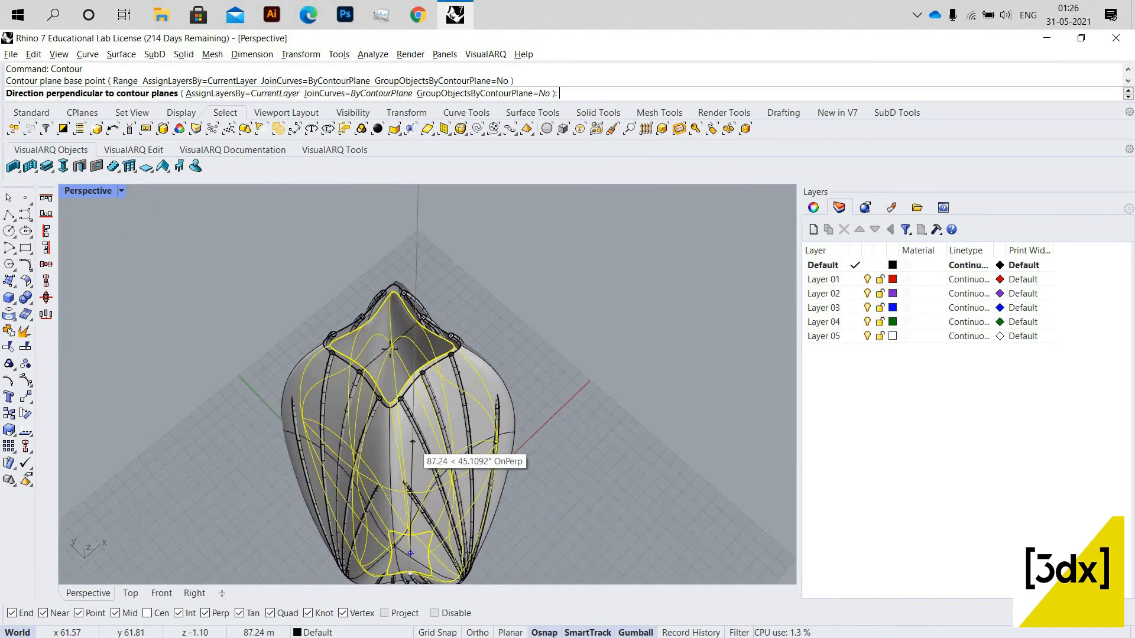
pyautogui.scroll(-5, 344, 238)
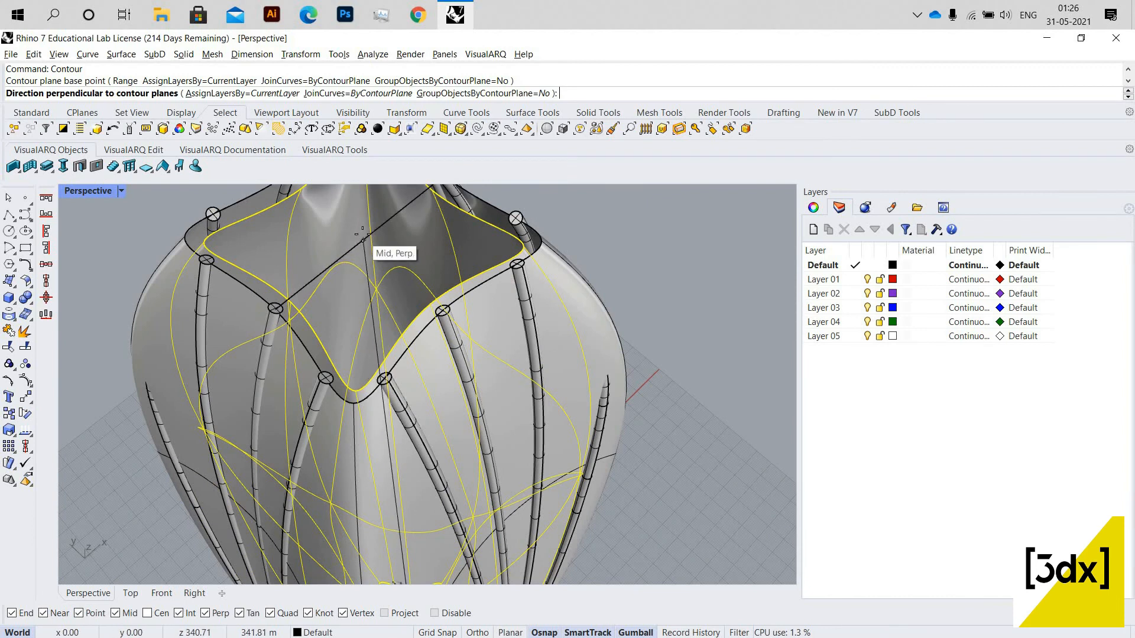
pyautogui.click(410, 253)
pyautogui.press('Return')
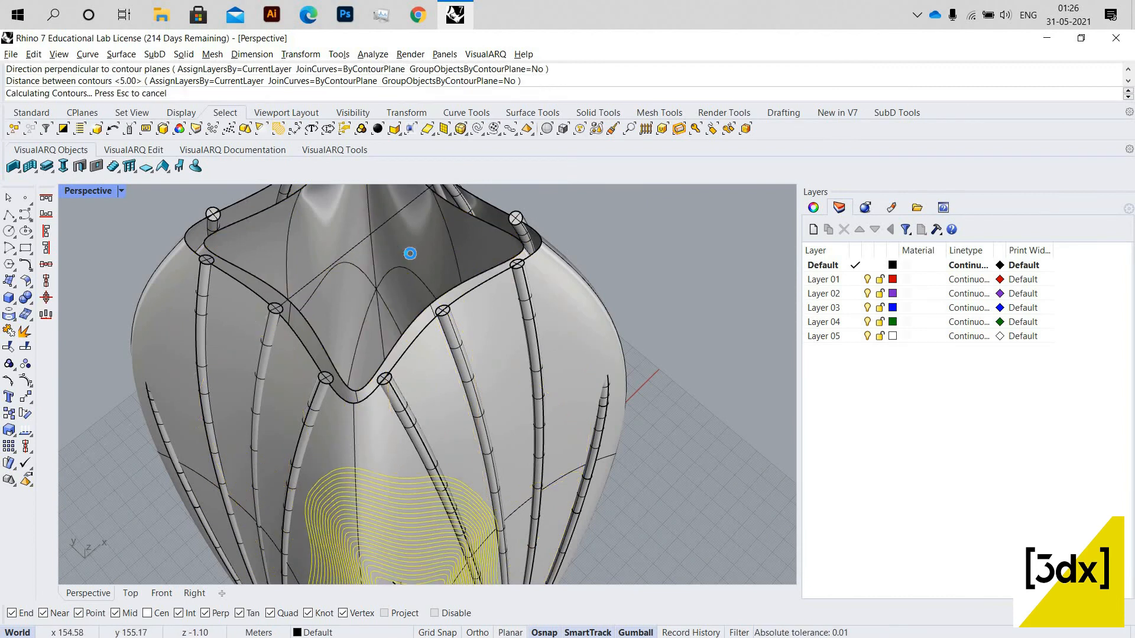
# - Create planar surfaces from the contour curves with PlanarSrf to form the floor plates
pyautogui.scroll(-10, 411, 257)
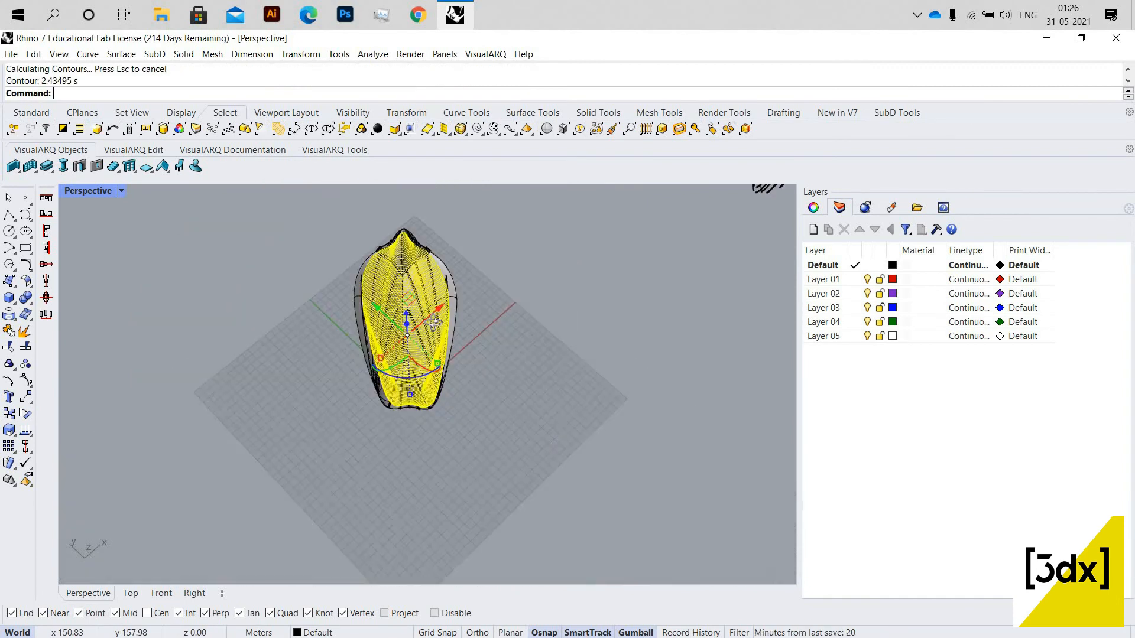
pyautogui.scroll(6, 425, 267)
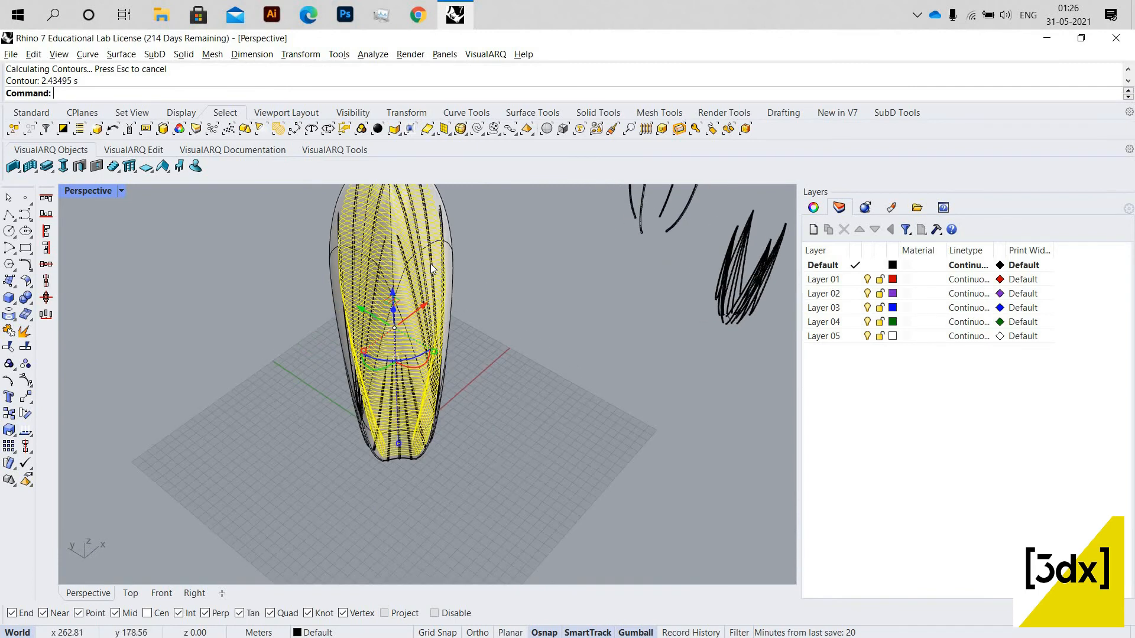
pyautogui.write('PlanarSrf')
pyautogui.press('Return')
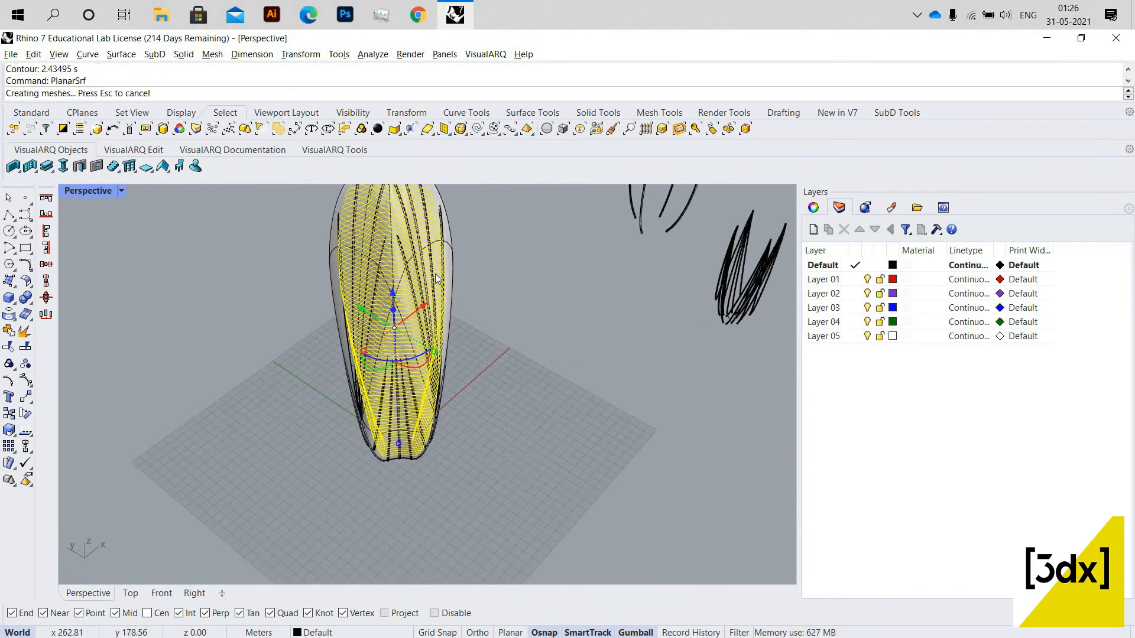
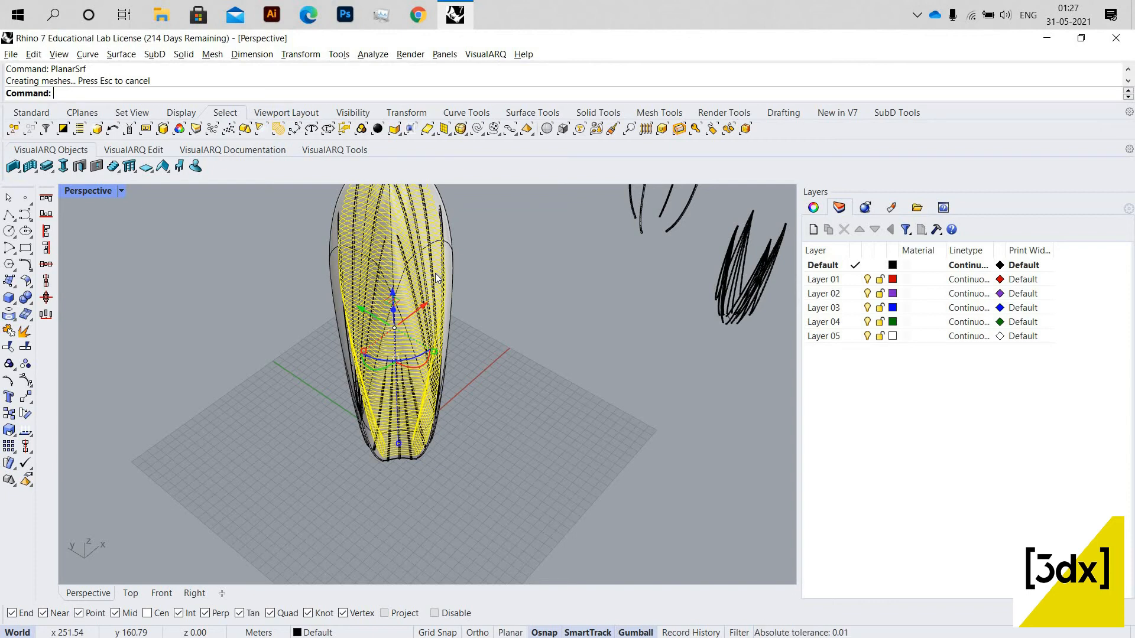
pyautogui.scroll(-7, 470, 406)
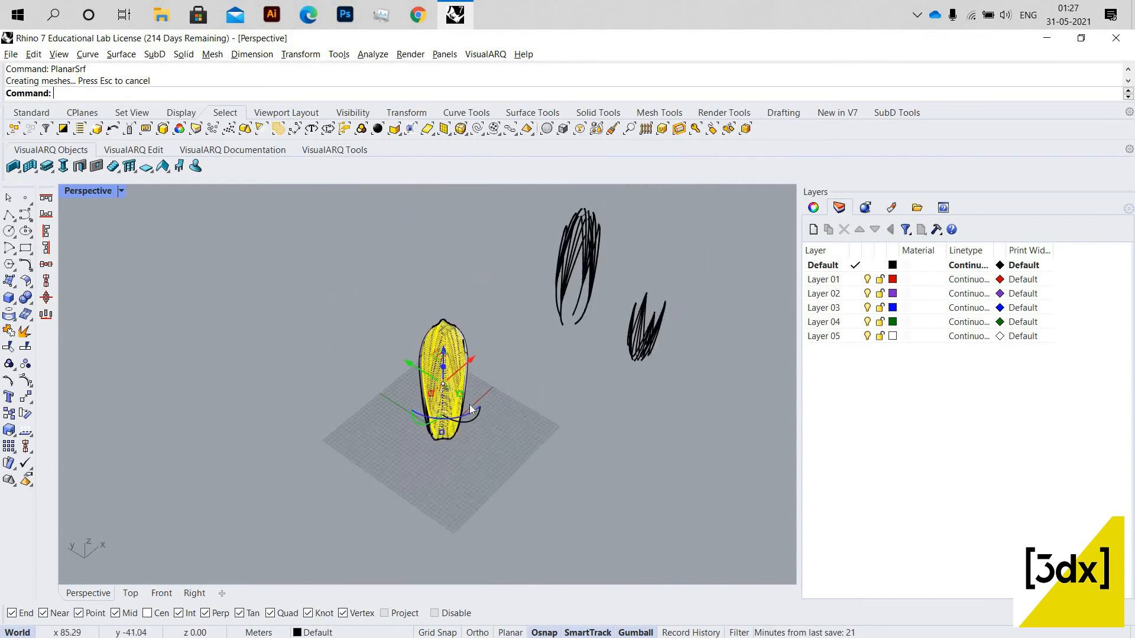
pyautogui.scroll(7, 498, 392)
pyautogui.press('Escape')
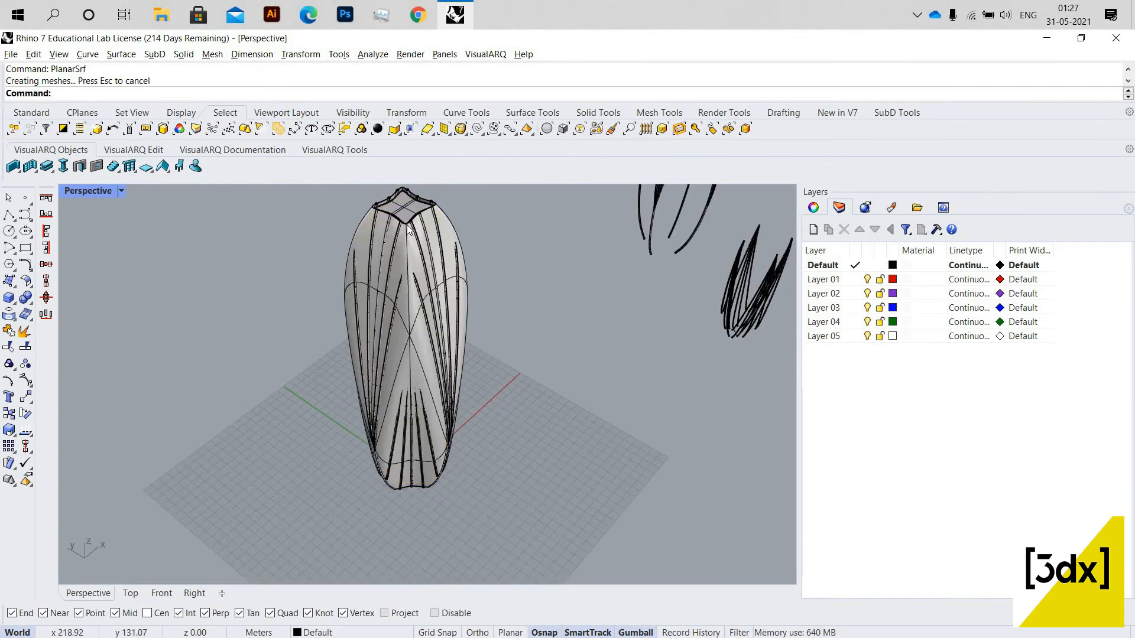
# - Select all curves in the model and delete them
pyautogui.scroll(6, 422, 232)
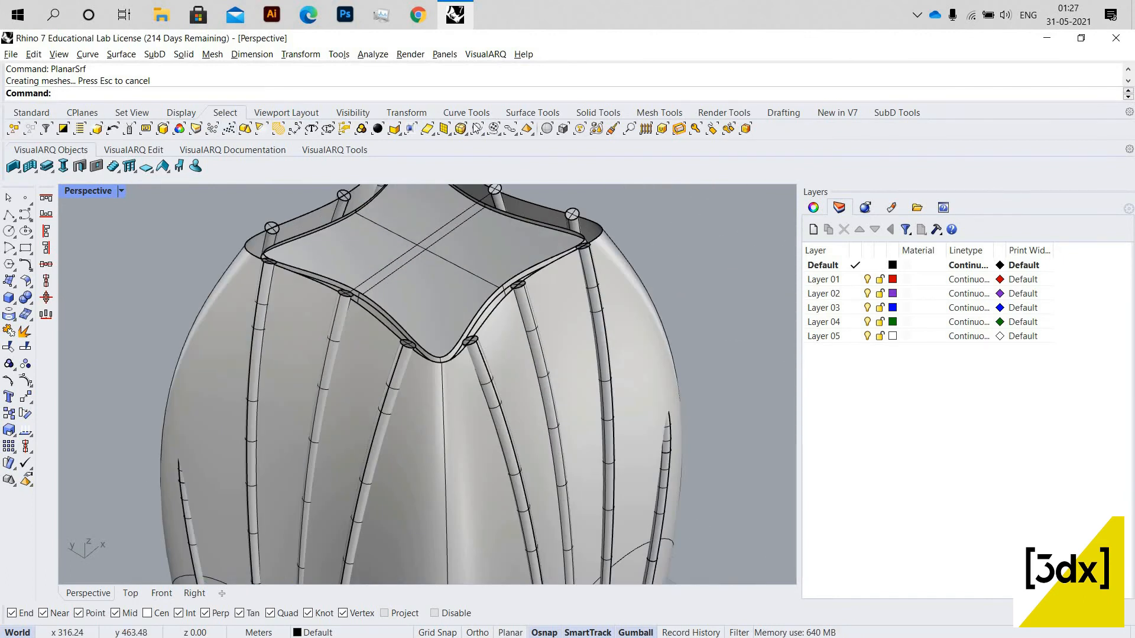
pyautogui.click(477, 128)
pyautogui.scroll(-8, 392, 298)
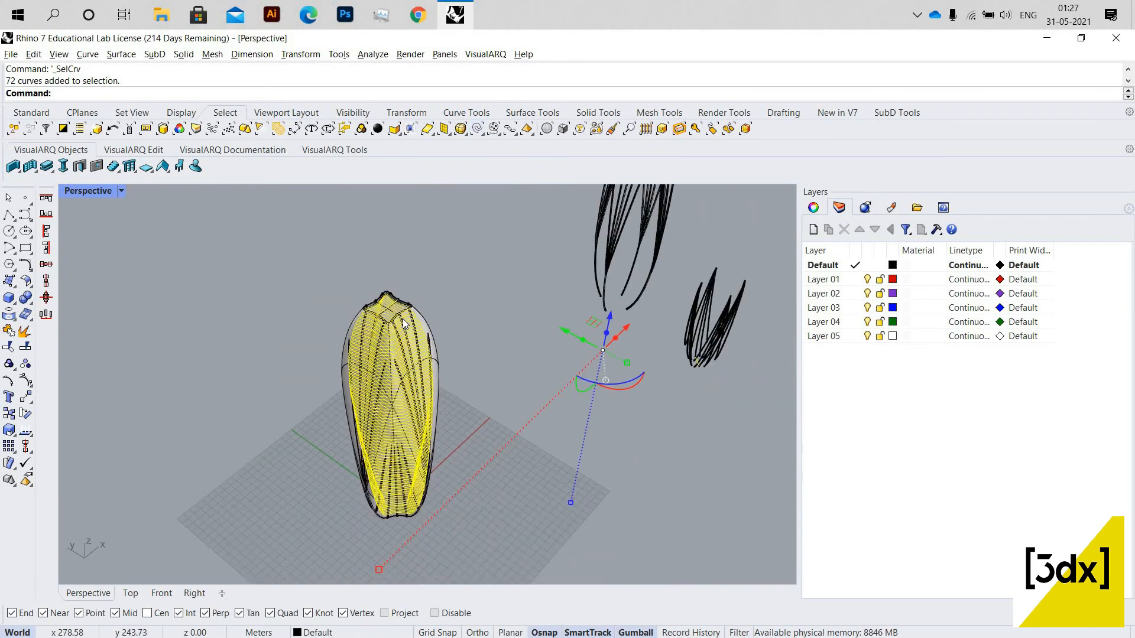
pyautogui.press('Delete')
pyautogui.scroll(8, 407, 316)
# - Delete the inner SubD shell surrounding the floor plates at the tower's top opening
pyautogui.click(405, 303)
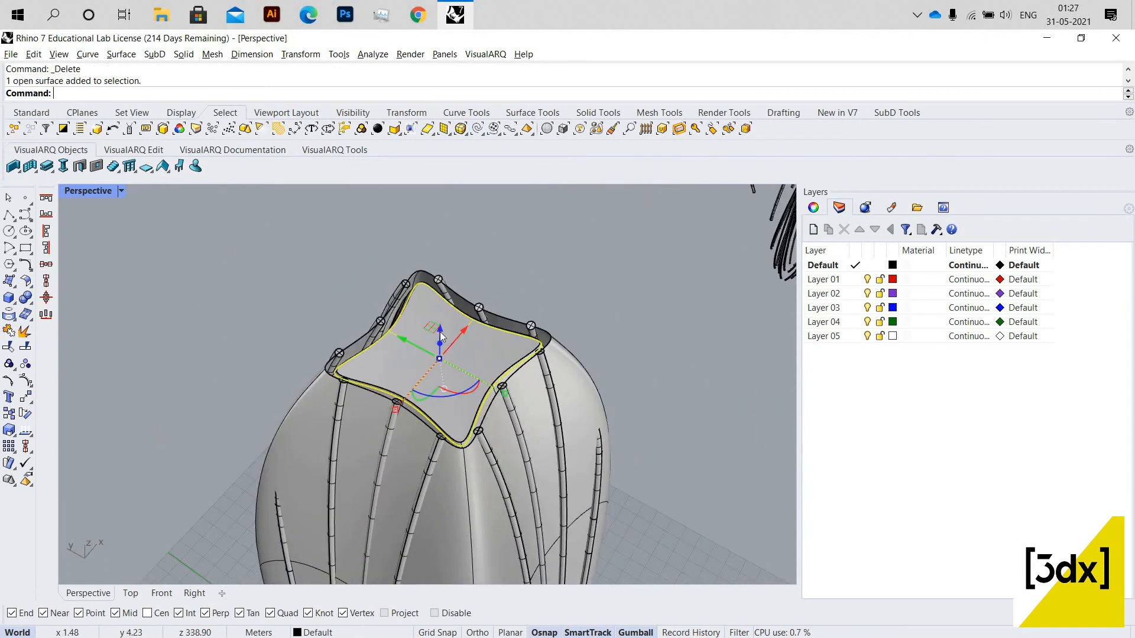
pyautogui.scroll(-5, 405, 304)
pyautogui.scroll(12, 419, 214)
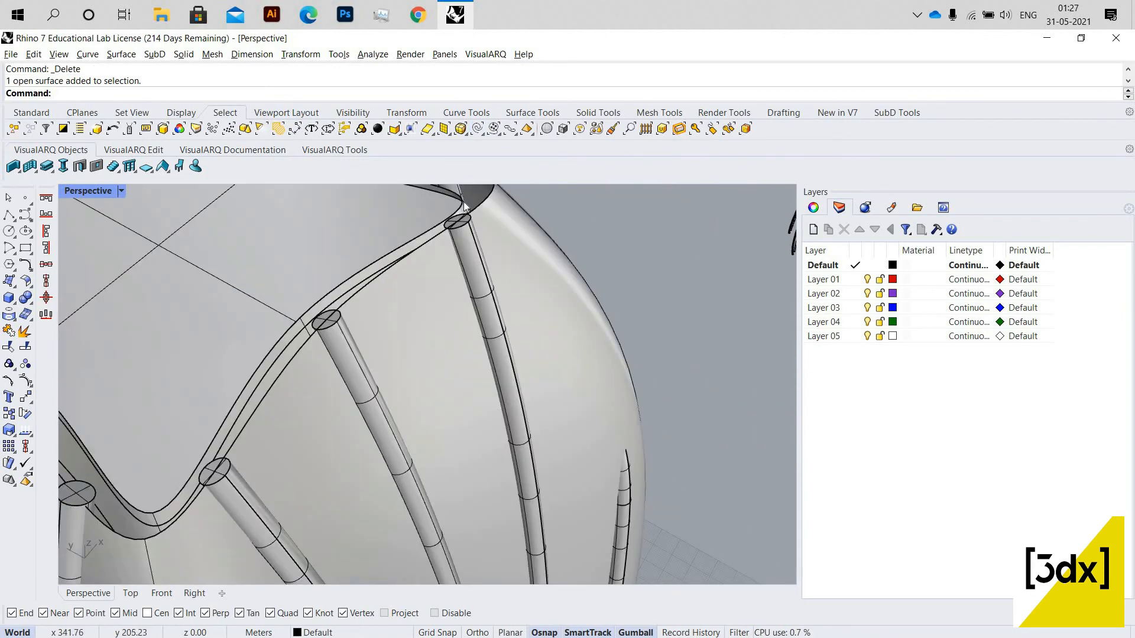
pyautogui.click(445, 191)
pyautogui.press('Escape')
pyautogui.scroll(5, 480, 339)
pyautogui.scroll(-5, 485, 321)
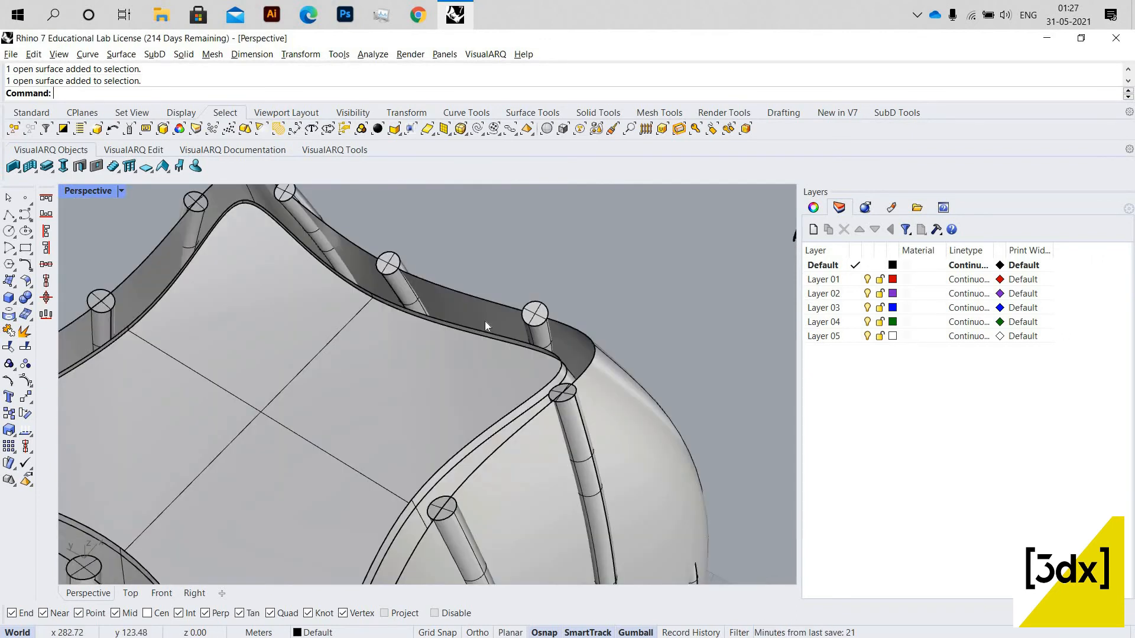
pyautogui.scroll(5, 484, 321)
pyautogui.click(490, 357)
pyautogui.scroll(-5, 491, 357)
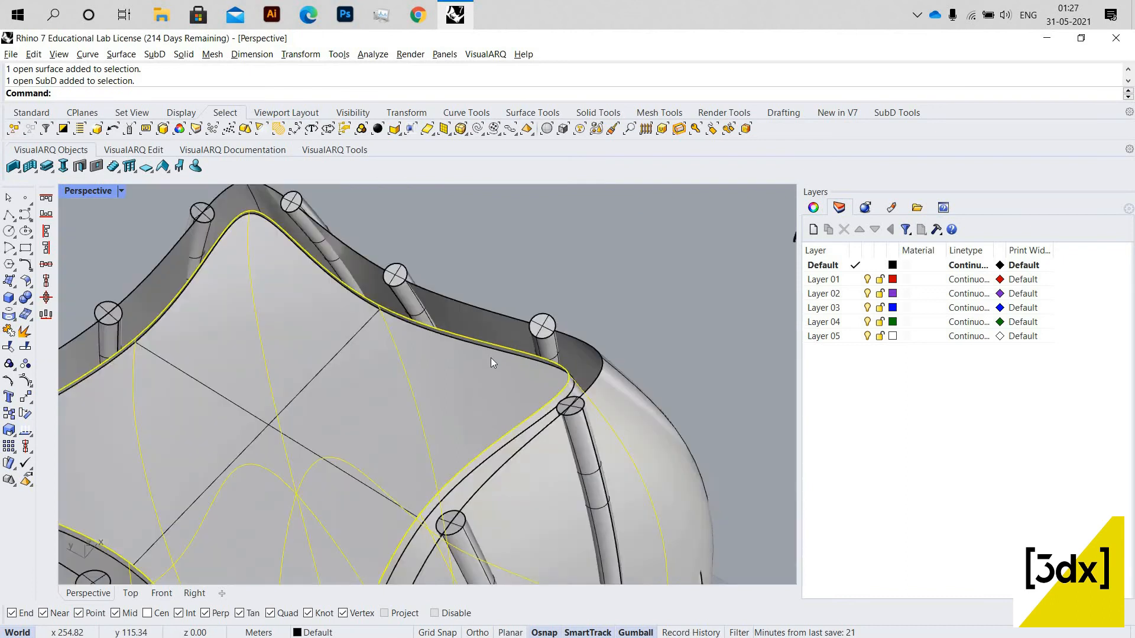
pyautogui.scroll(-5, 491, 357)
pyautogui.press('Delete')
# - Try offsetting the outer SubD shell with OffsetSubD at a distance of 0.5 and Solid set to No, and undo it
pyautogui.scroll(-3, 474, 483)
pyautogui.scroll(3, 480, 292)
pyautogui.click(480, 292)
pyautogui.scroll(5, 473, 296)
pyautogui.write('OffsetSubD')
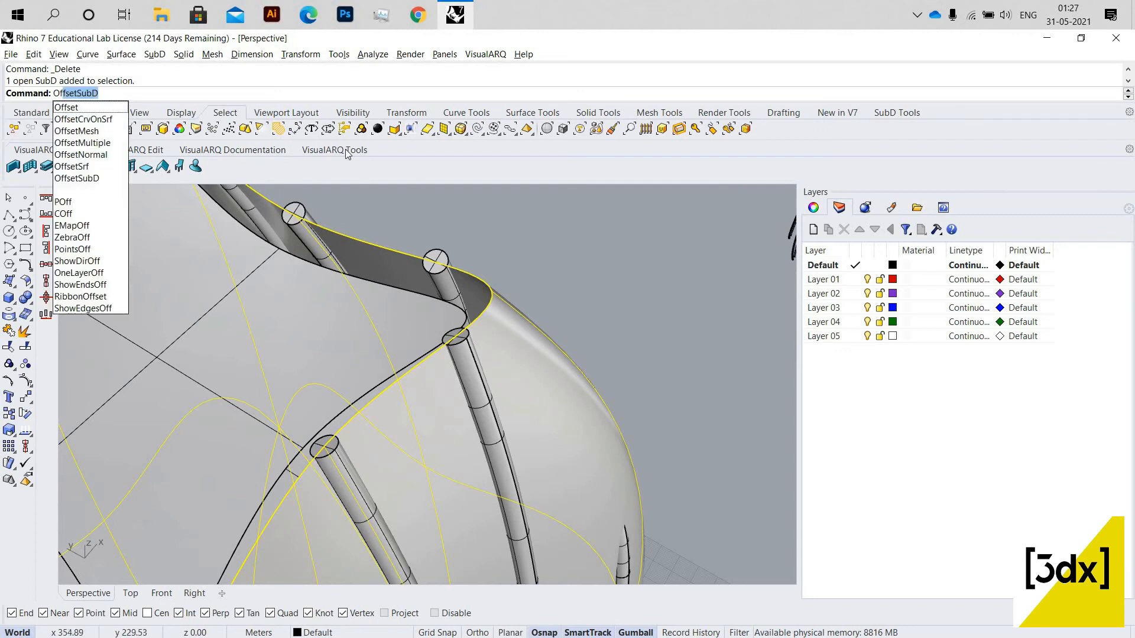
pyautogui.press('Return')
pyautogui.scroll(-4, 520, 313)
pyautogui.scroll(1, 488, 301)
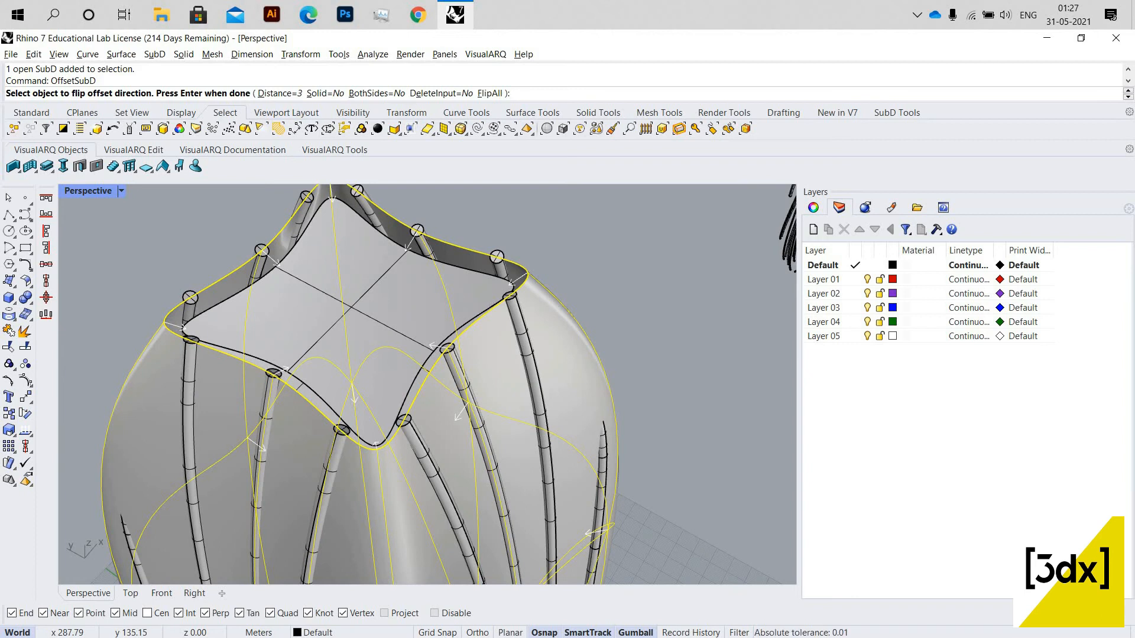
pyautogui.write('0.5')
pyautogui.press('Return')
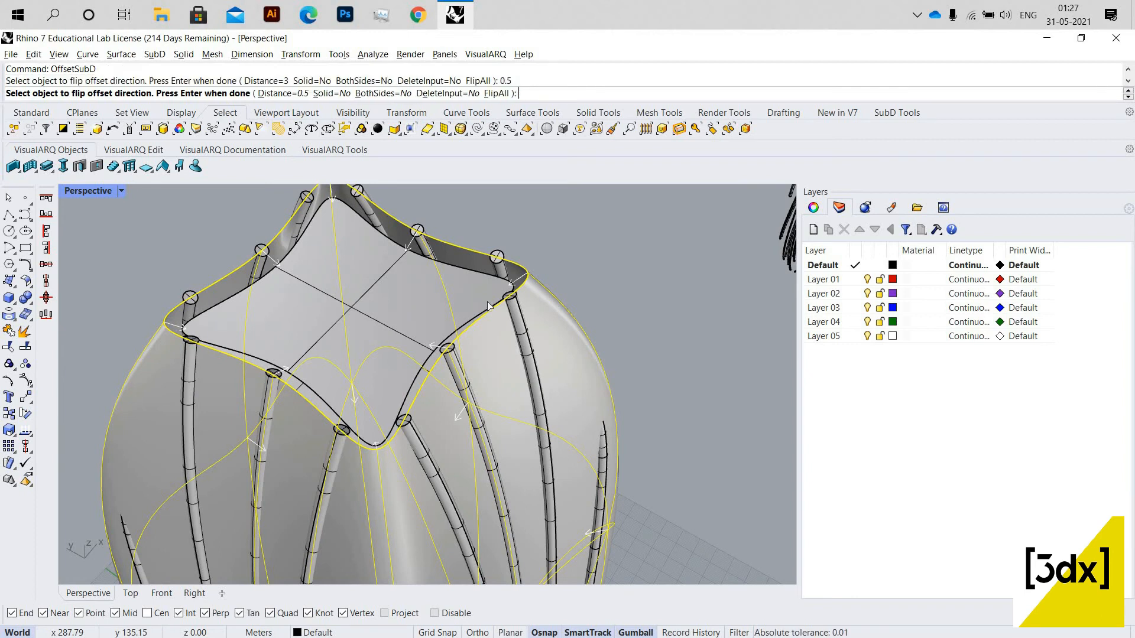
pyautogui.press('Return')
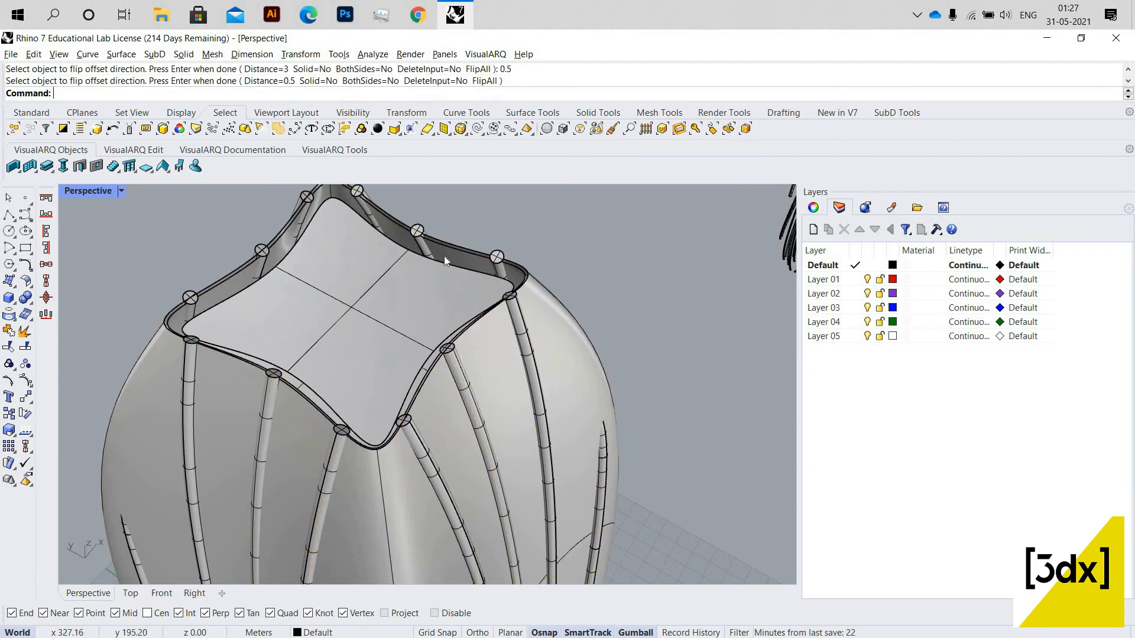
pyautogui.scroll(3, 445, 256)
pyautogui.hotkey('ctrl', 'z')
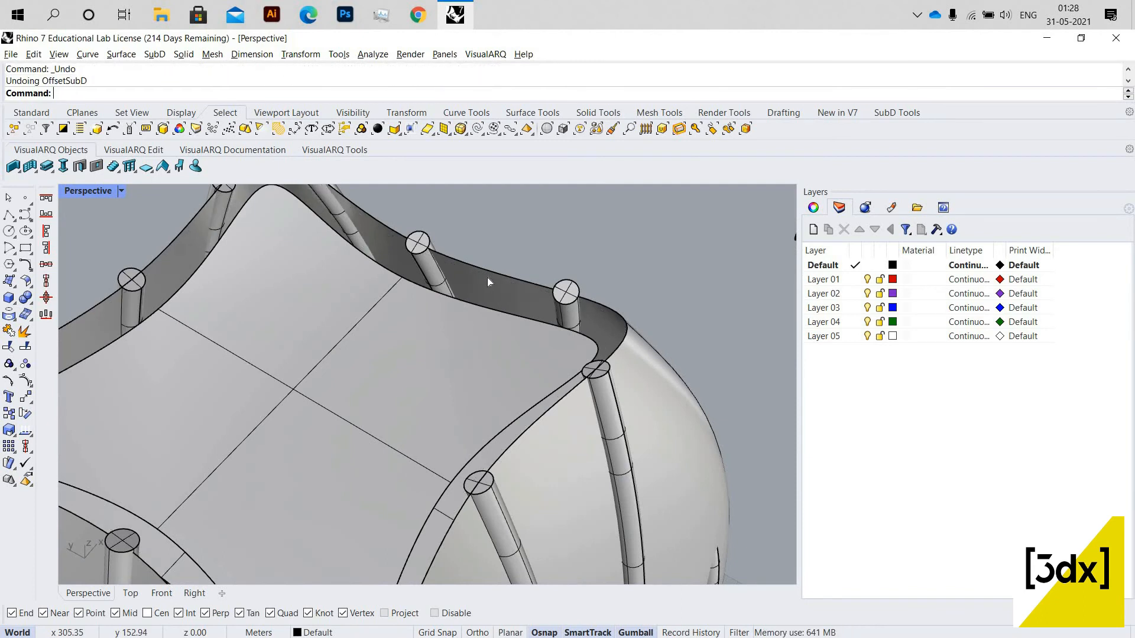
# - Offset the outer SubD shell by 0.5 with OffsetSubD, with Solid set to Yes and DeleteInput left at No
pyautogui.rightClick(487, 278)
pyautogui.click(487, 278)
pyautogui.press('Return')
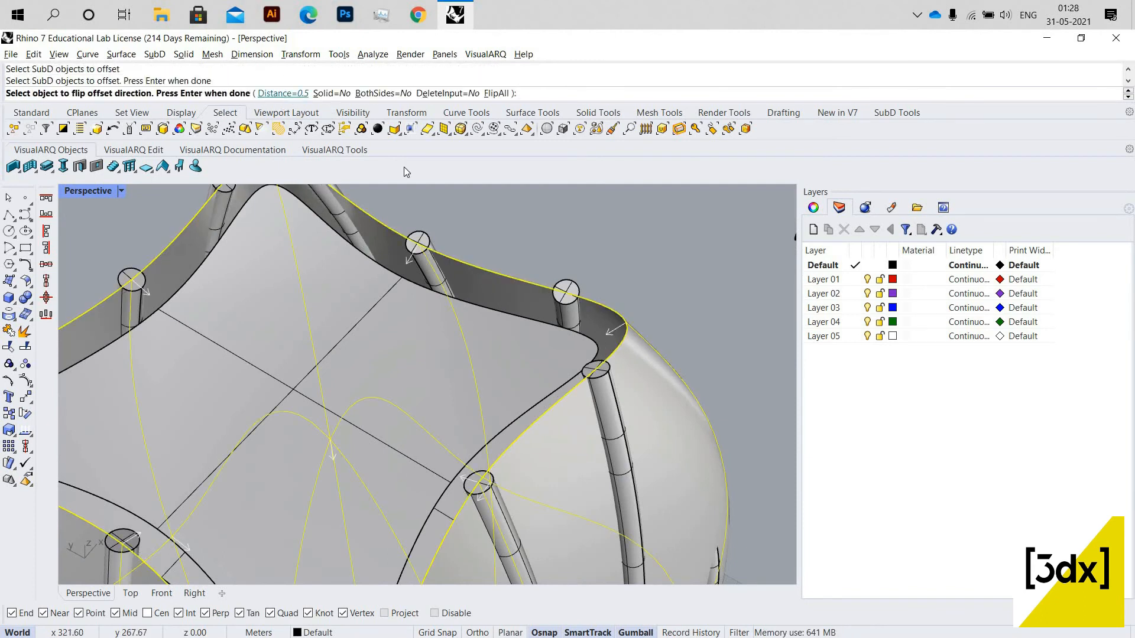
pyautogui.click(332, 93)
pyautogui.rightClick(587, 273)
pyautogui.scroll(-8, 459, 332)
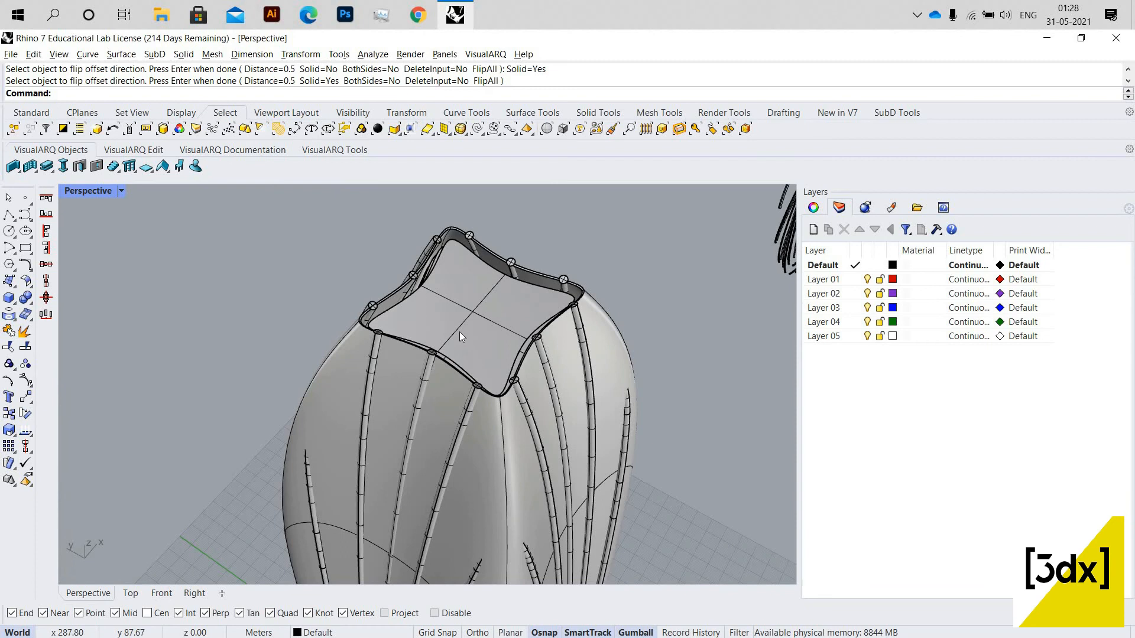
# - Inspect the thickened shell at the top rim and along the tower's full elevation
pyautogui.scroll(8, 458, 304)
pyautogui.scroll(-8, 469, 270)
pyautogui.moveTo(487, 284); pyautogui.dragTo(549, 405, button='right')
pyautogui.scroll(-3, 437, 356)
pyautogui.moveTo(437, 355); pyautogui.dragTo(377, 289, button='right')
pyautogui.scroll(-3, 382, 278)
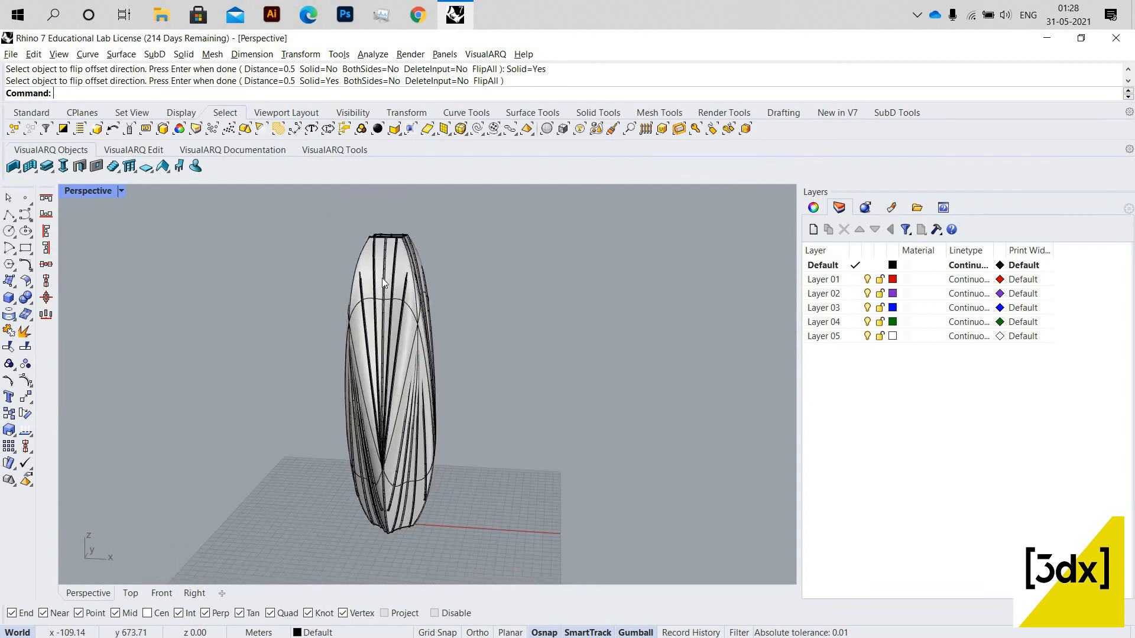
pyautogui.scroll(4, 384, 280)
pyautogui.scroll(-3, 378, 284)
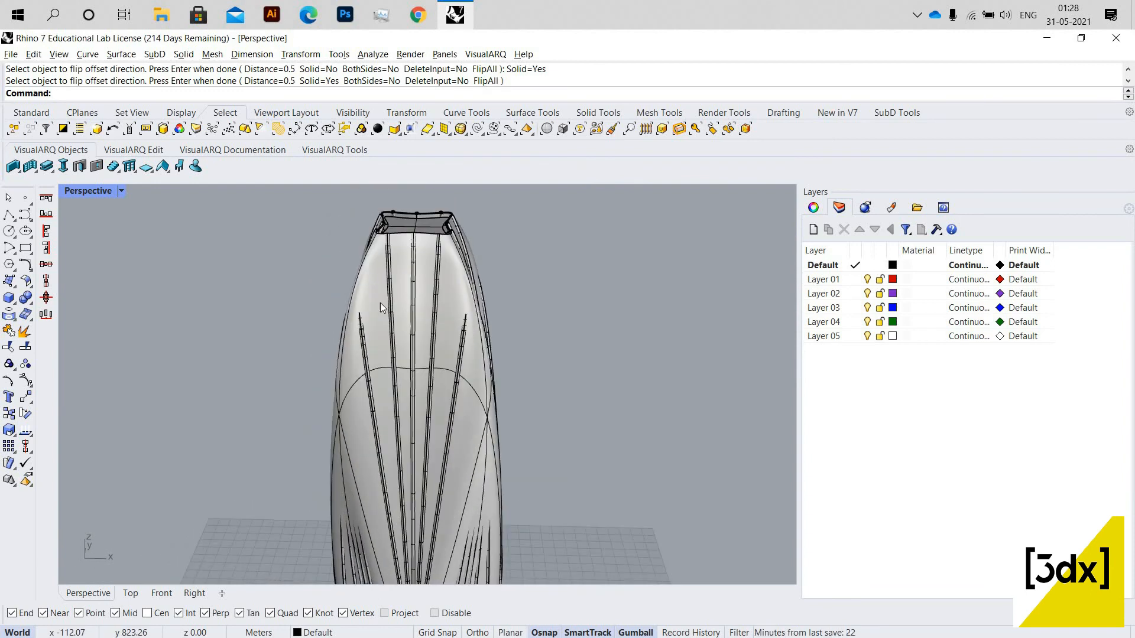
# - Delete the original open SubD that overlaps the solid offset shell
pyautogui.click(391, 288)
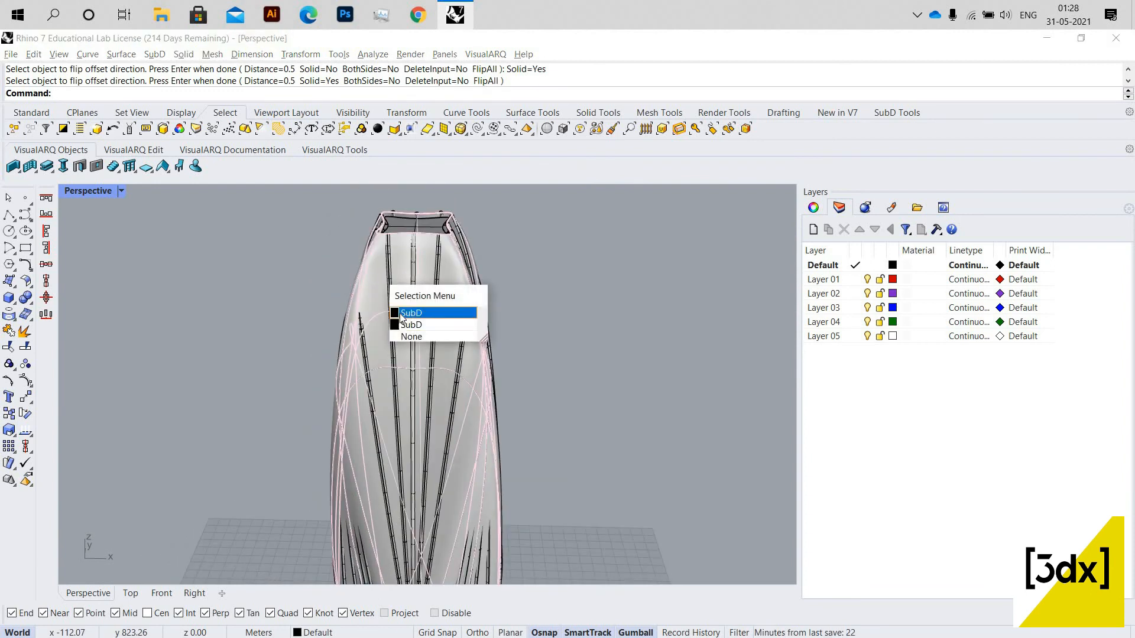
pyautogui.click(399, 313)
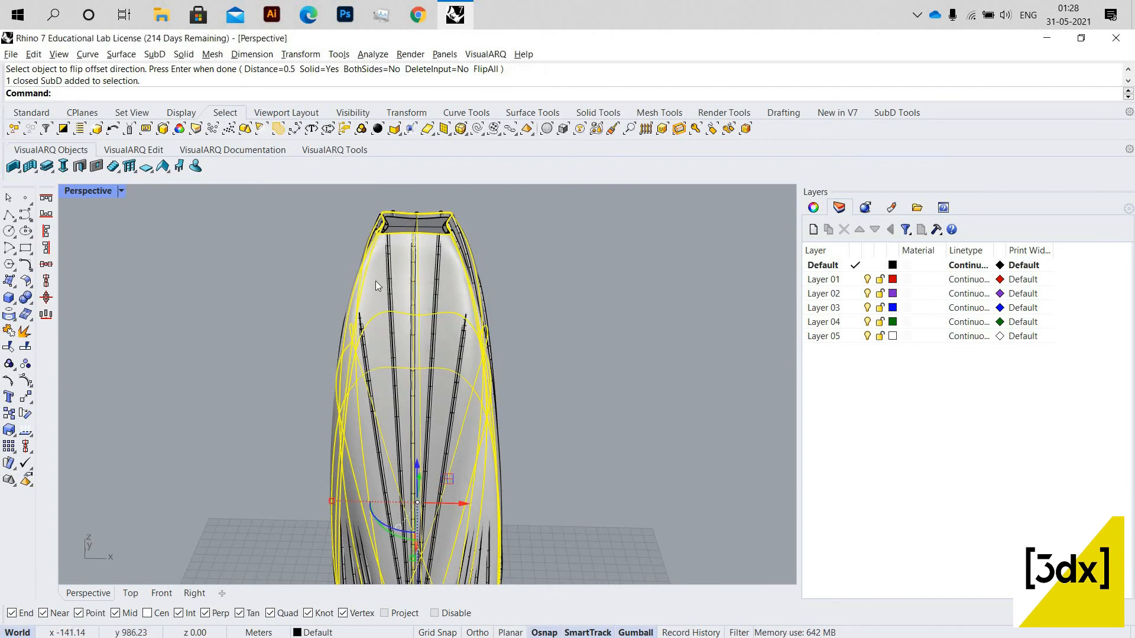
pyautogui.scroll(2, 398, 331)
pyautogui.click(387, 311)
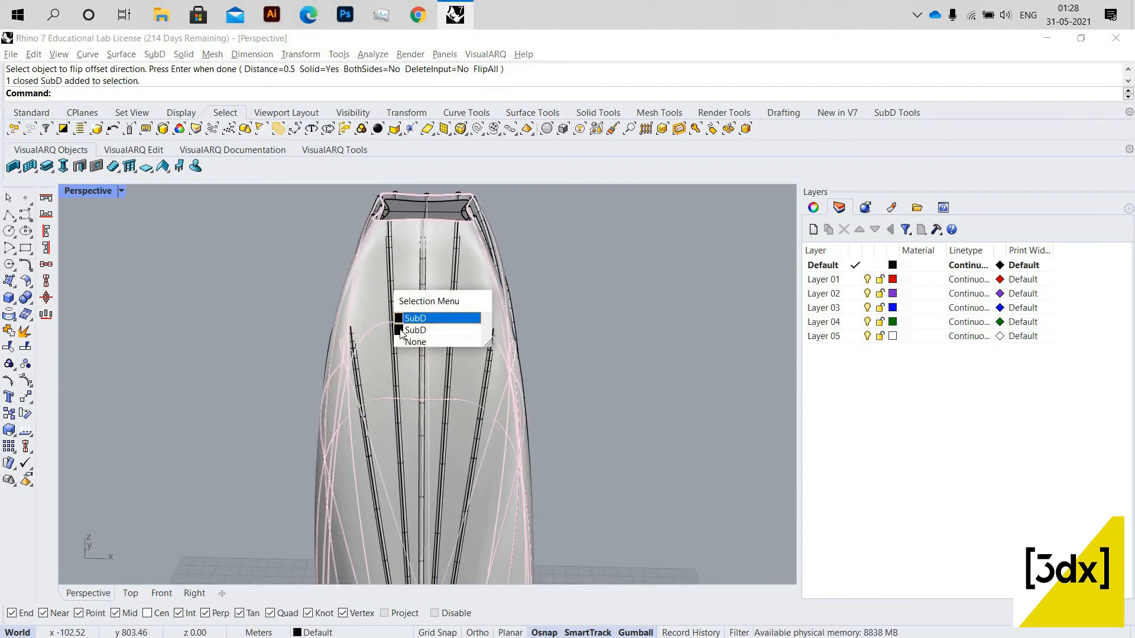
pyautogui.click(400, 330)
pyautogui.press('Delete')
# - Hide the closed SubD shell to expose the pipes and floor plates
pyautogui.scroll(5, 377, 207)
pyautogui.scroll(2, 378, 254)
pyautogui.scroll(-6, 374, 307)
pyautogui.click(364, 322)
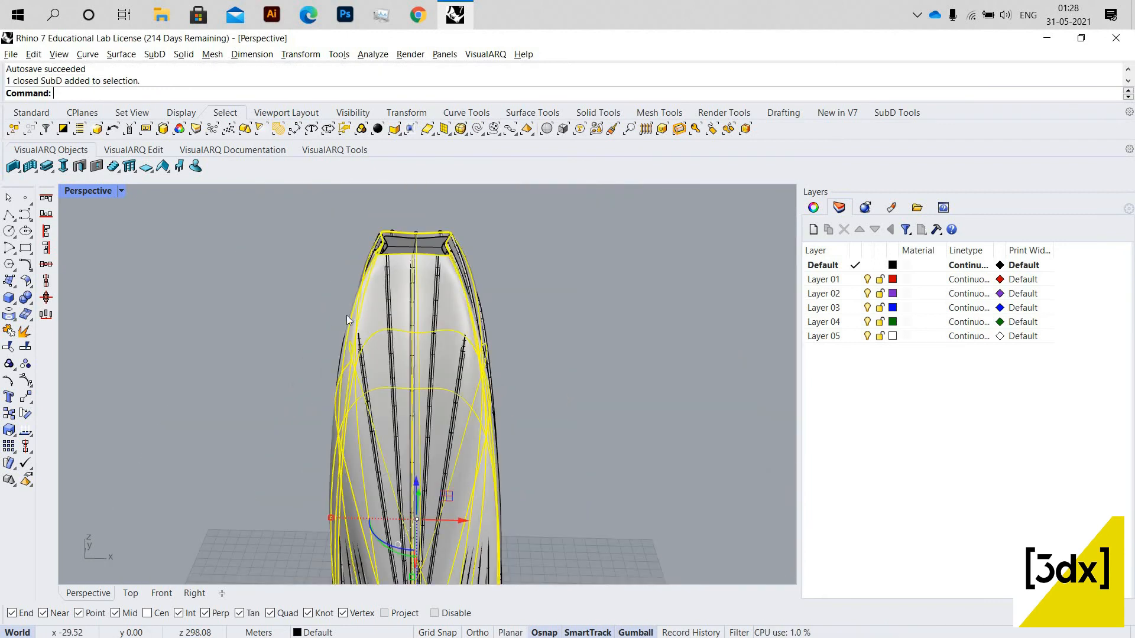
pyautogui.middleClick(364, 320)
pyautogui.click(330, 316)
# - Delete the unneeded floor plate surfaces at the very base of the tower
pyautogui.scroll(-5, 378, 298)
pyautogui.moveTo(494, 309); pyautogui.dragTo(531, 307, button='right')
pyautogui.moveTo(388, 493); pyautogui.dragTo(381, 539, button='right')
pyautogui.scroll(6, 385, 458)
pyautogui.scroll(-4, 378, 541)
pyautogui.scroll(6, 389, 537)
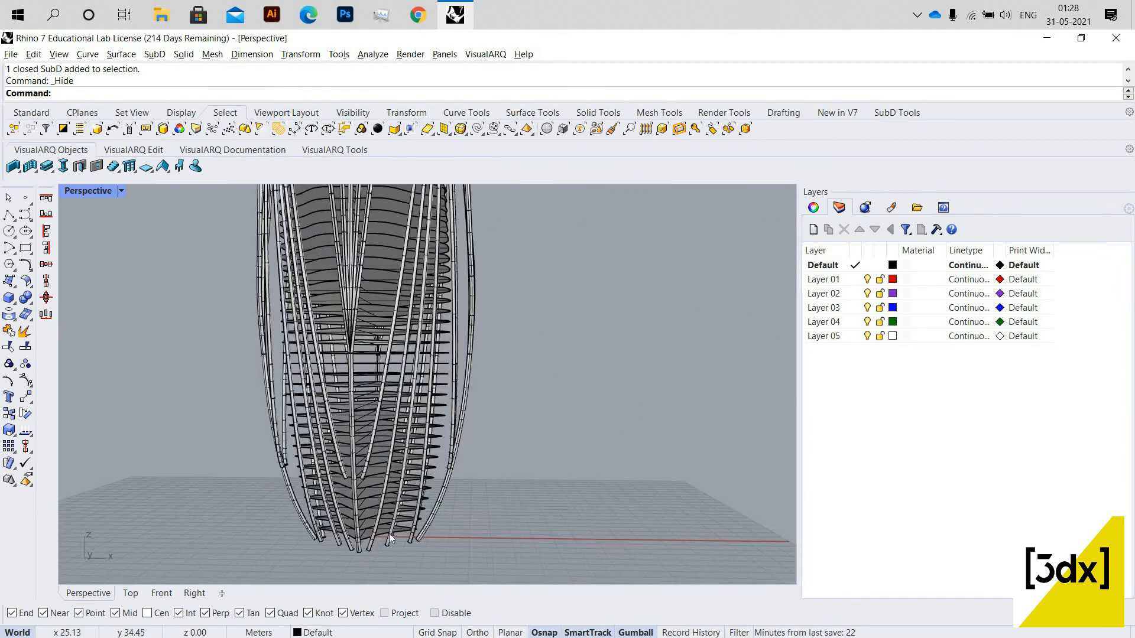
pyautogui.scroll(3, 388, 533)
pyautogui.click(395, 517)
pyautogui.click(403, 513)
pyautogui.press('Delete')
# - Delete the uppermost floor plate surfaces at the tower's top opening
pyautogui.scroll(-8, 423, 465)
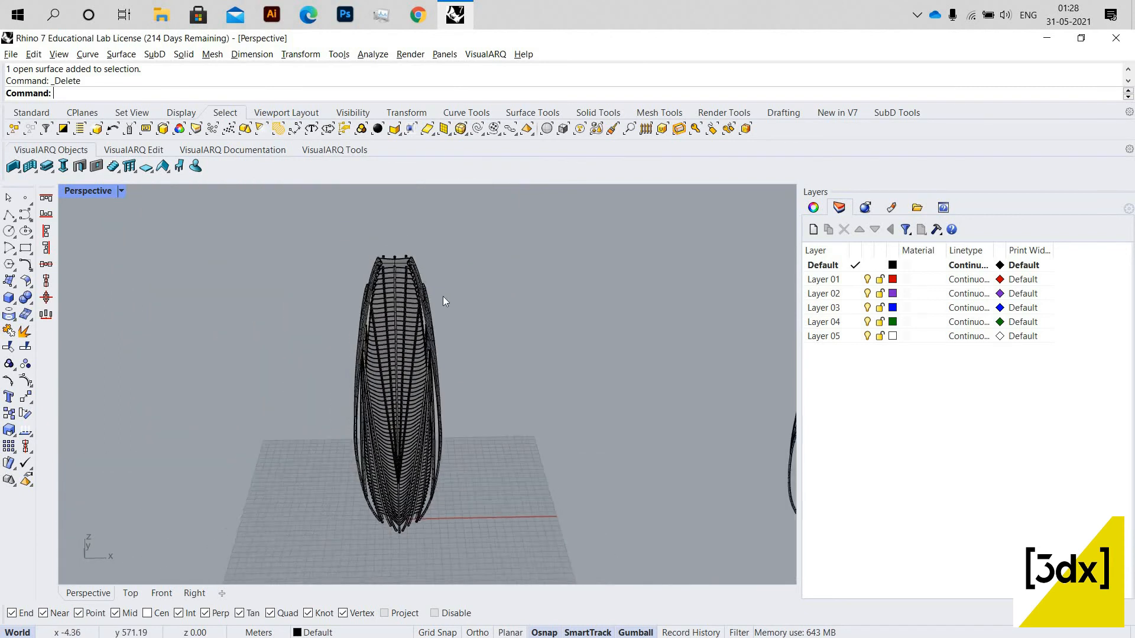
pyautogui.scroll(8, 442, 296)
pyautogui.click(444, 317)
pyautogui.click(442, 317)
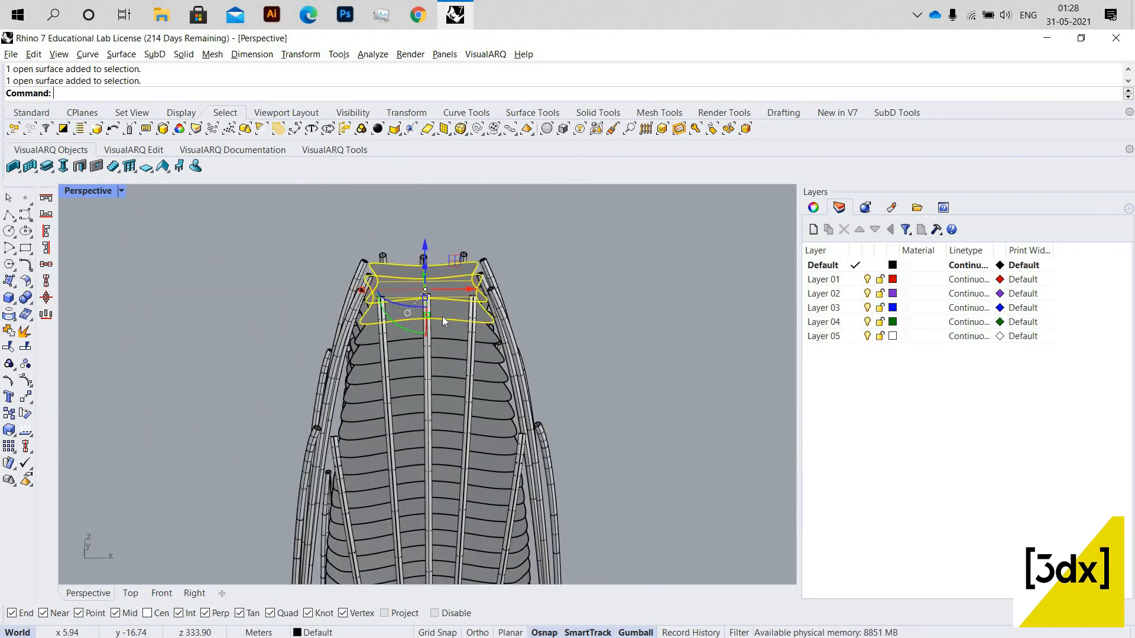
pyautogui.press('Delete')
# - Show all hidden objects again, including the solid SubD shell
pyautogui.middleClick(409, 317)
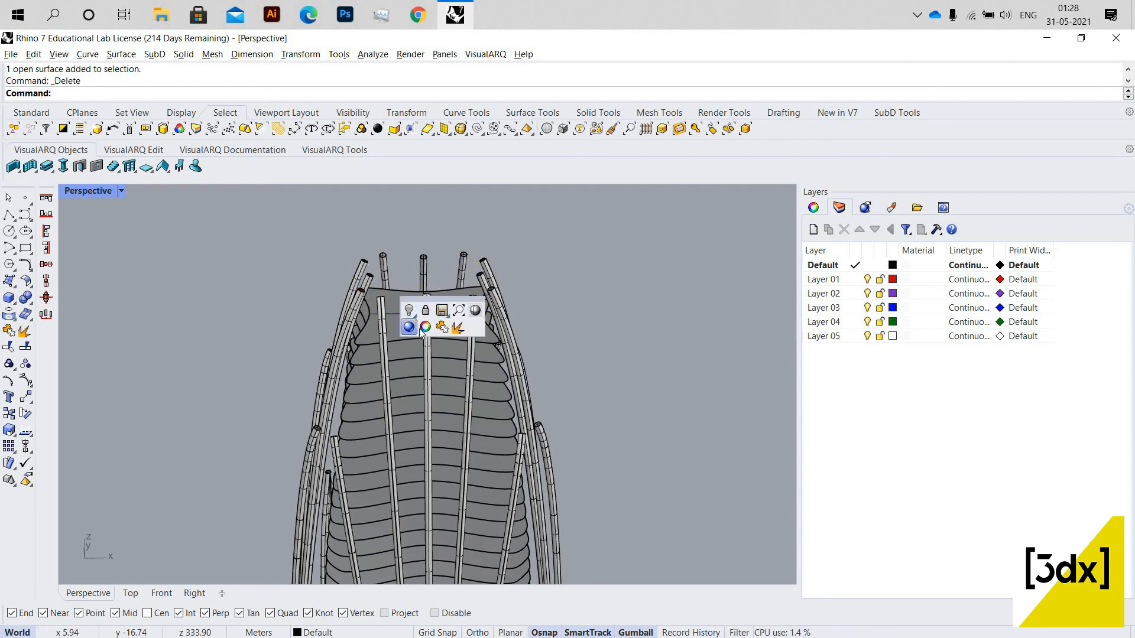
pyautogui.click(414, 315)
pyautogui.click(426, 332)
pyautogui.scroll(-3, 427, 332)
pyautogui.moveTo(429, 332); pyautogui.dragTo(464, 345, button='right')
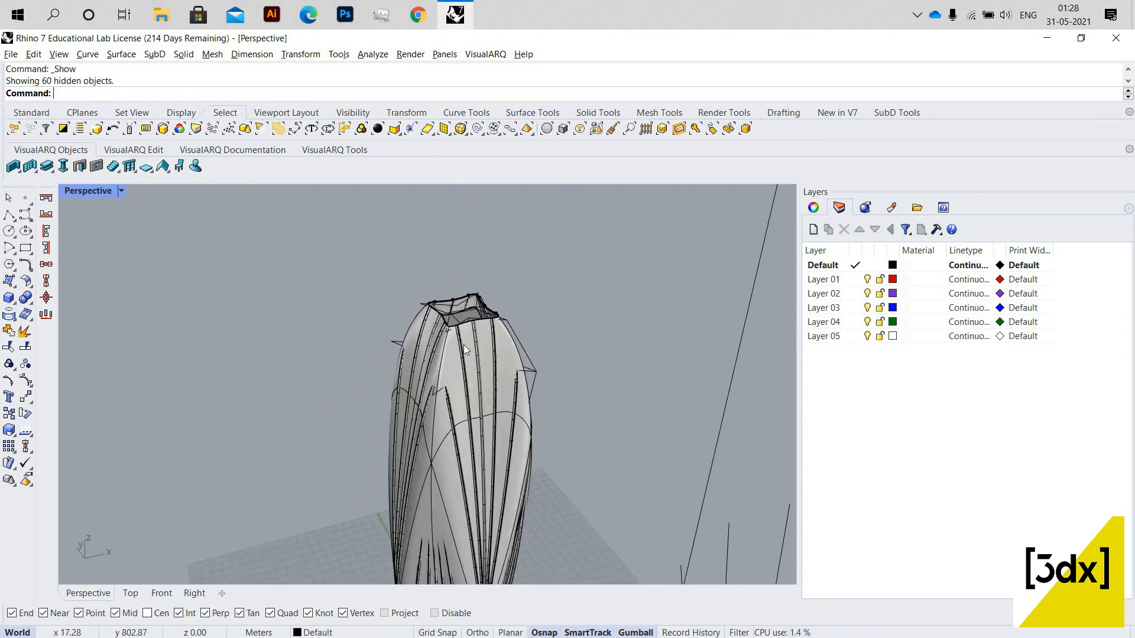
# - Select all the construction curves brought back with the hidden objects and delete them
pyautogui.scroll(-7, 463, 347)
pyautogui.scroll(4, 463, 347)
pyautogui.click(478, 129)
pyautogui.press('Delete')
# - Inspect the cleaned-up tower's shell and pipes from base to top
pyautogui.scroll(-6, 443, 369)
pyautogui.moveTo(443, 369); pyautogui.dragTo(436, 346, button='right')
pyautogui.scroll(6, 435, 355)
pyautogui.moveTo(430, 423); pyautogui.dragTo(458, 408, button='right')
pyautogui.scroll(7, 427, 405)
pyautogui.scroll(-7, 428, 409)
pyautogui.scroll(6, 370, 246)
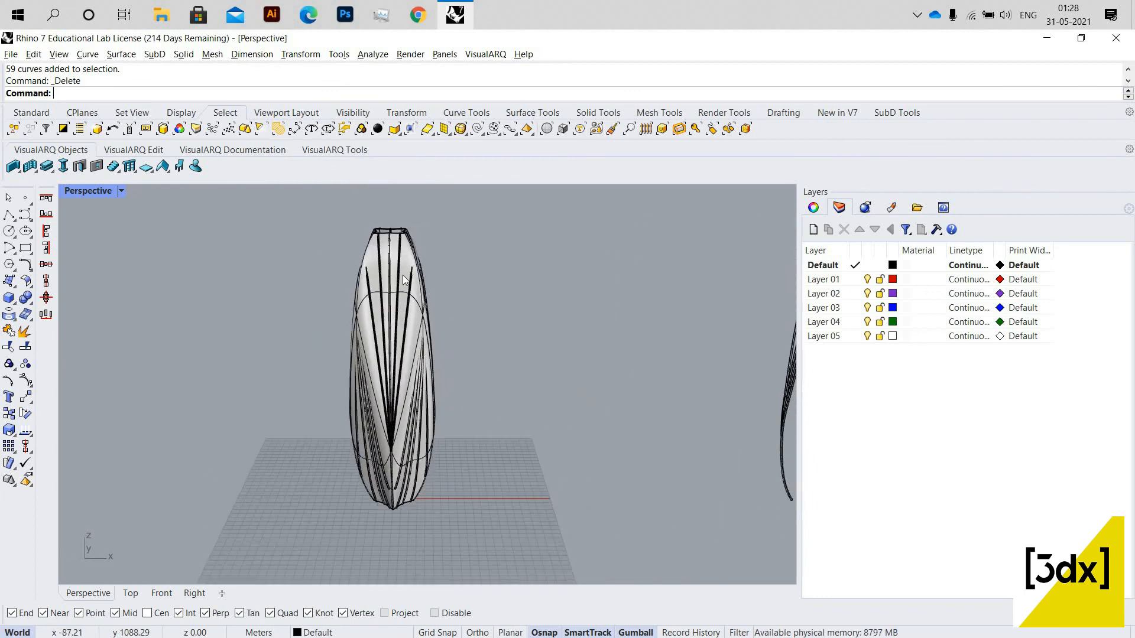
pyautogui.scroll(-6, 372, 254)
# - Apply CageEdit to the whole tower using a bounding box in world coordinates with 4 × 4 × 4 points and global region
pyautogui.moveTo(375, 266); pyautogui.dragTo(339, 234, button='right')
pyautogui.scroll(-2, 339, 234)
pyautogui.moveTo(348, 237); pyautogui.dragTo(491, 486)
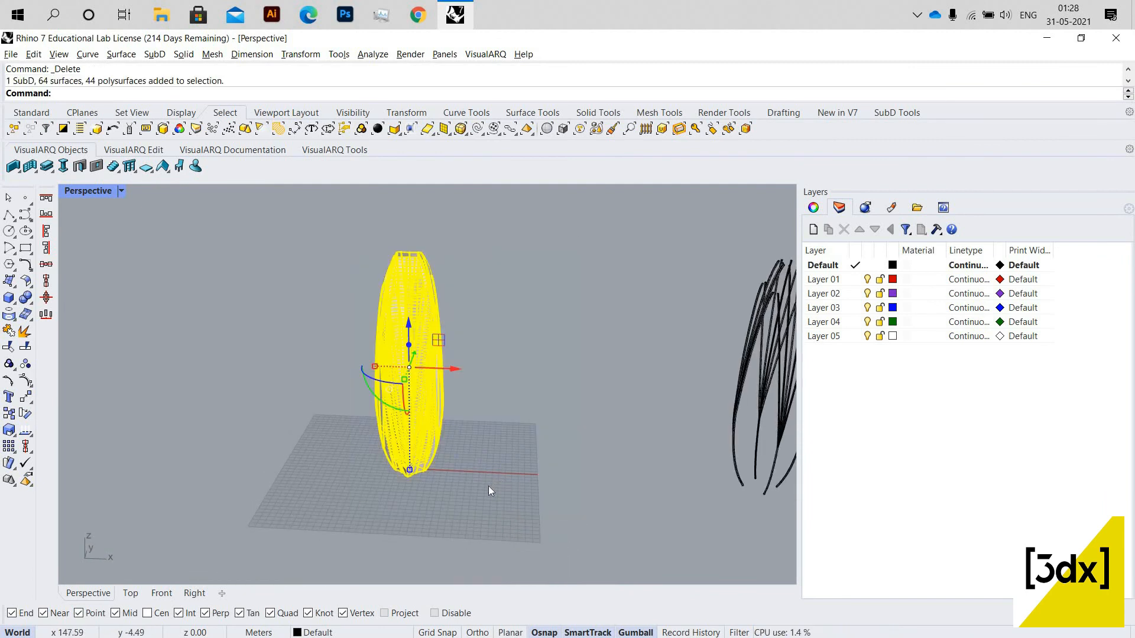
pyautogui.write('Cage')
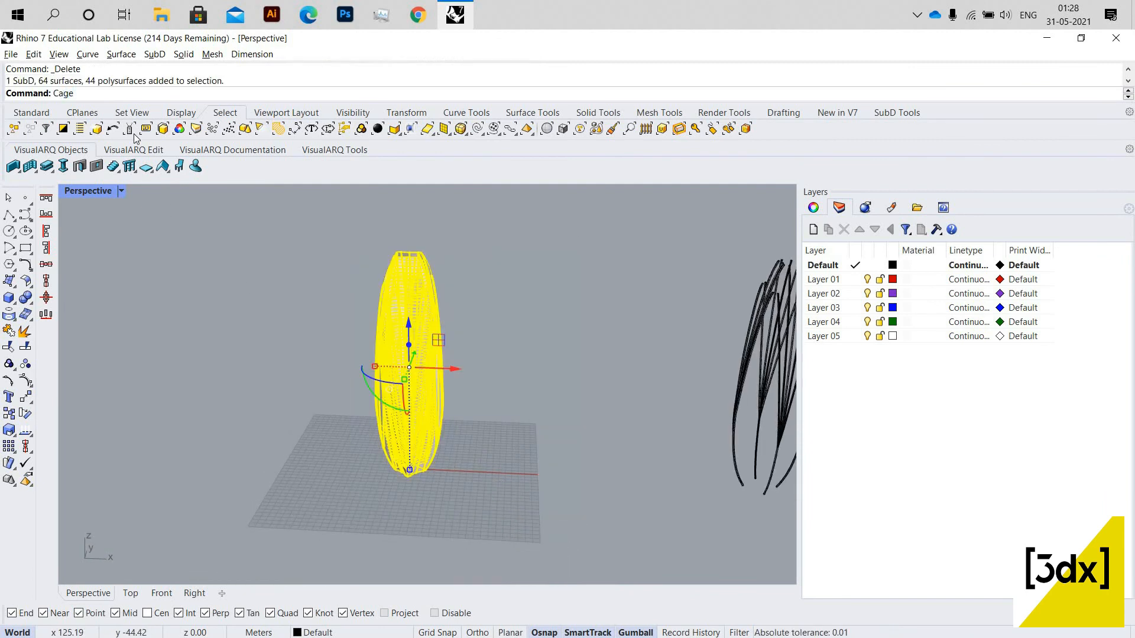
pyautogui.click(82, 121)
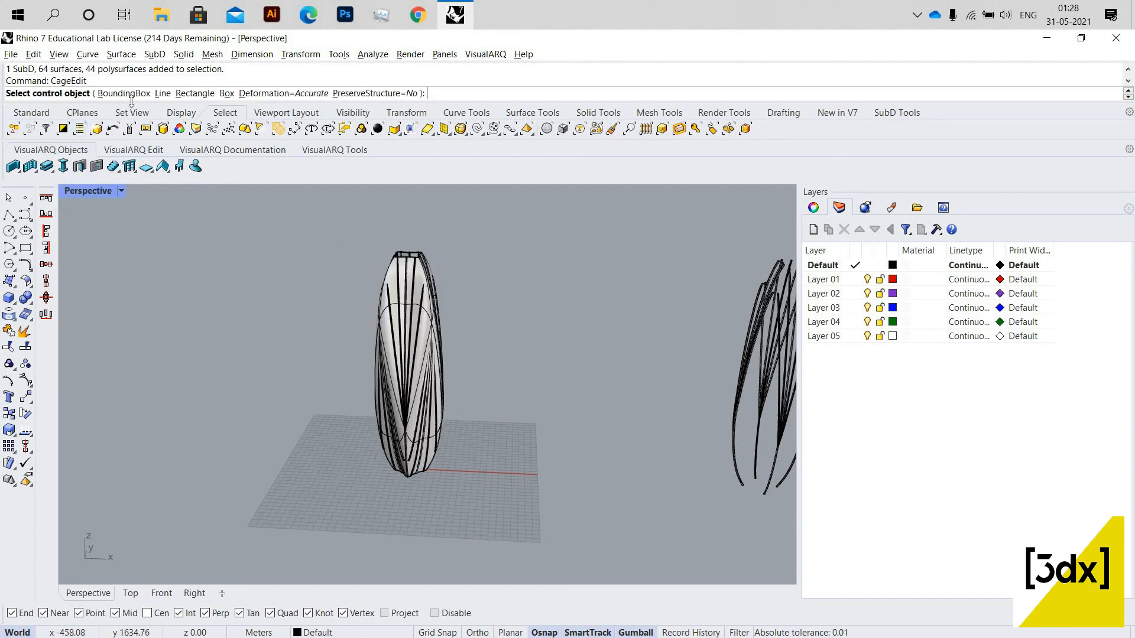
pyautogui.press('Return')
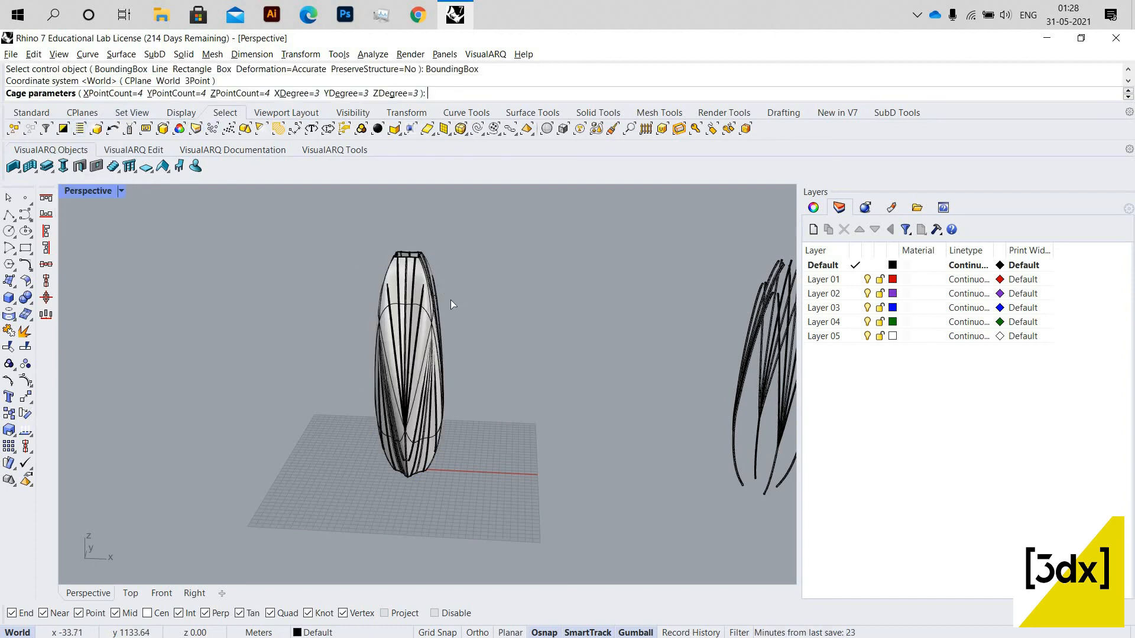
pyautogui.press('Return')
pyautogui.press('Return')
# - Scale the 16 cage points at the tower's top inward along the Y axis
pyautogui.moveTo(435, 249); pyautogui.dragTo(513, 265, button='right')
pyautogui.moveTo(360, 230); pyautogui.dragTo(484, 261)
pyautogui.scroll(4, 398, 278)
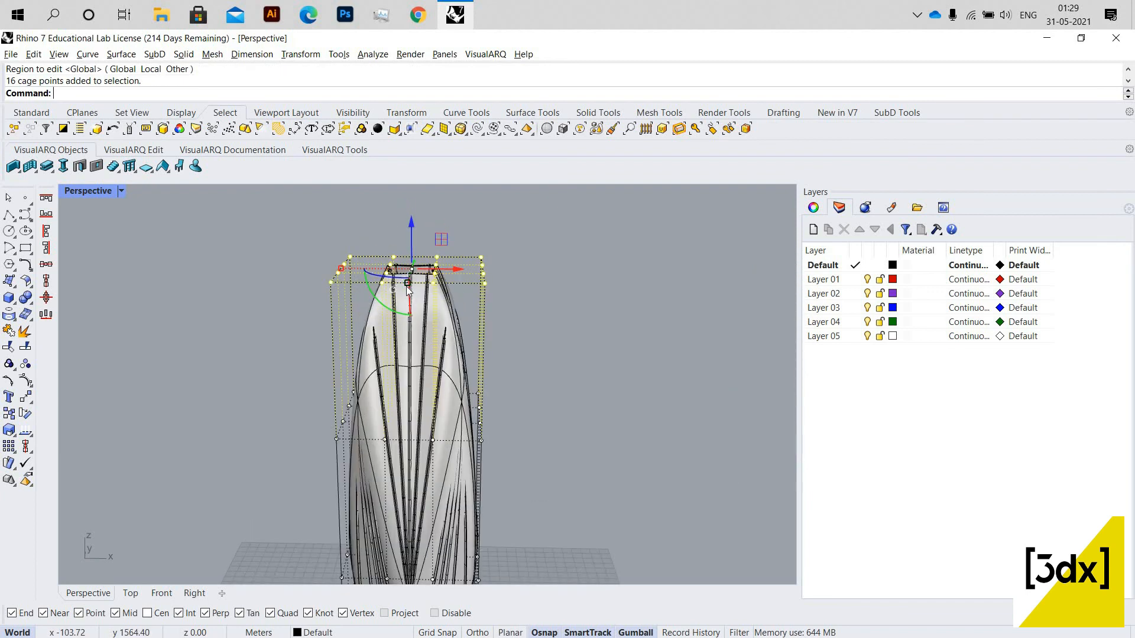
pyautogui.click(407, 284)
pyautogui.press('Escape')
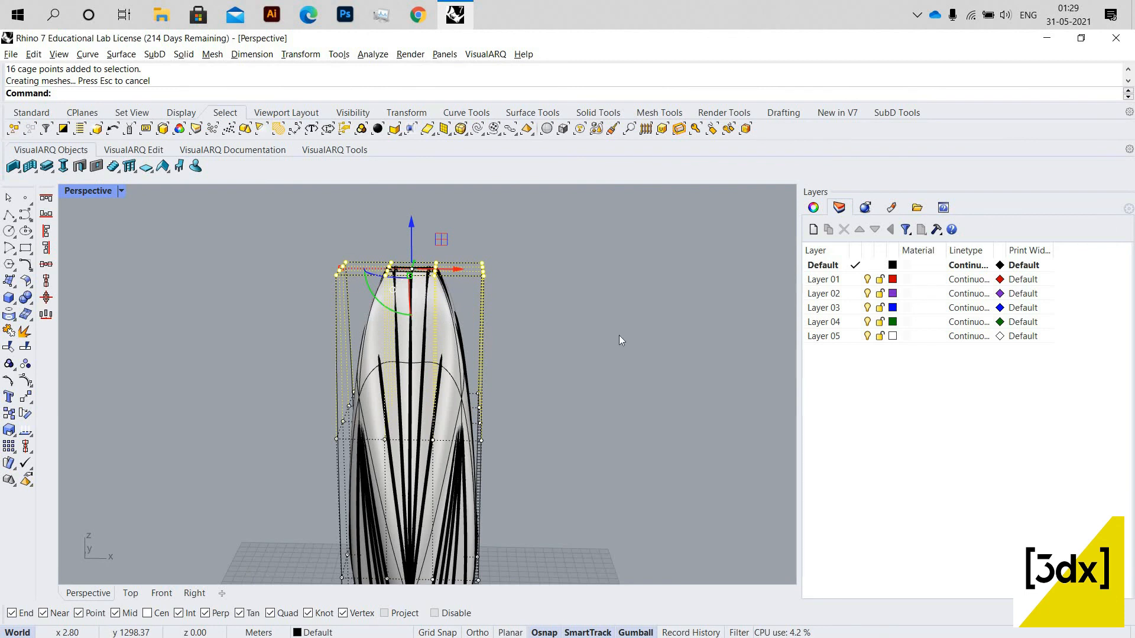
# - Scale the tower's top cage points by 0.5 along the X axis to taper the top
pyautogui.moveTo(444, 325); pyautogui.dragTo(370, 324, button='right')
pyautogui.scroll(2, 356, 335)
pyautogui.click(354, 334)
pyautogui.write('0.5')
pyautogui.press('Return')
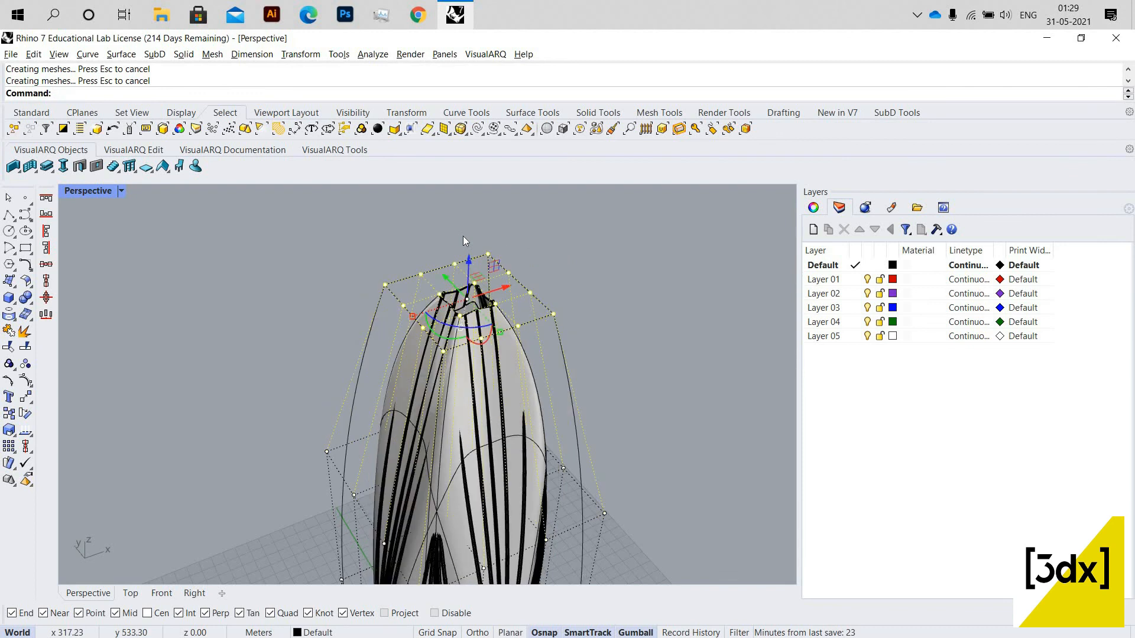
# - Turn off the cage points and delete the control cage around the tapered tower
pyautogui.scroll(-5, 430, 324)
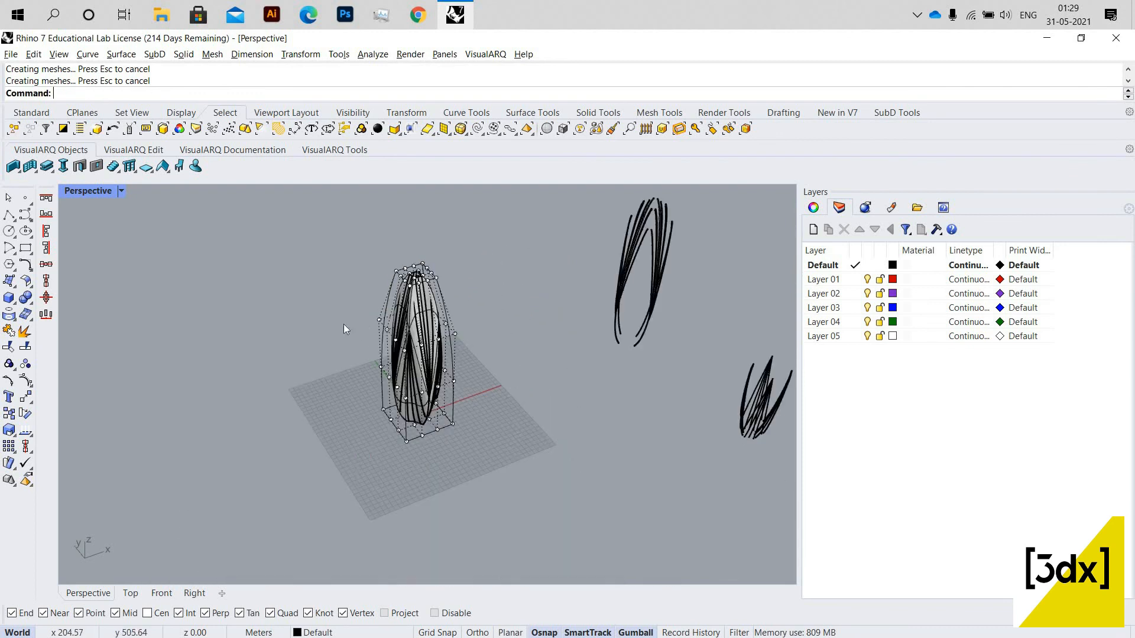
pyautogui.scroll(6, 501, 309)
pyautogui.moveTo(476, 409); pyautogui.dragTo(583, 395, button='right')
pyautogui.scroll(-5, 512, 469)
pyautogui.scroll(5, 567, 366)
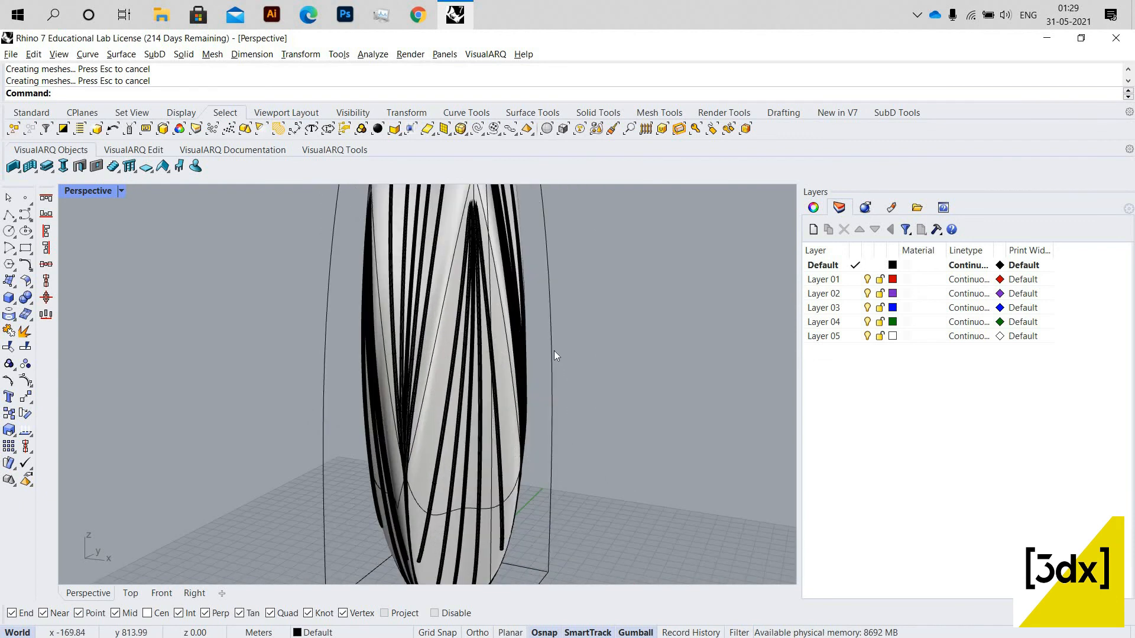
pyautogui.click(550, 355)
pyautogui.press('Delete')
pyautogui.scroll(-5, 520, 414)
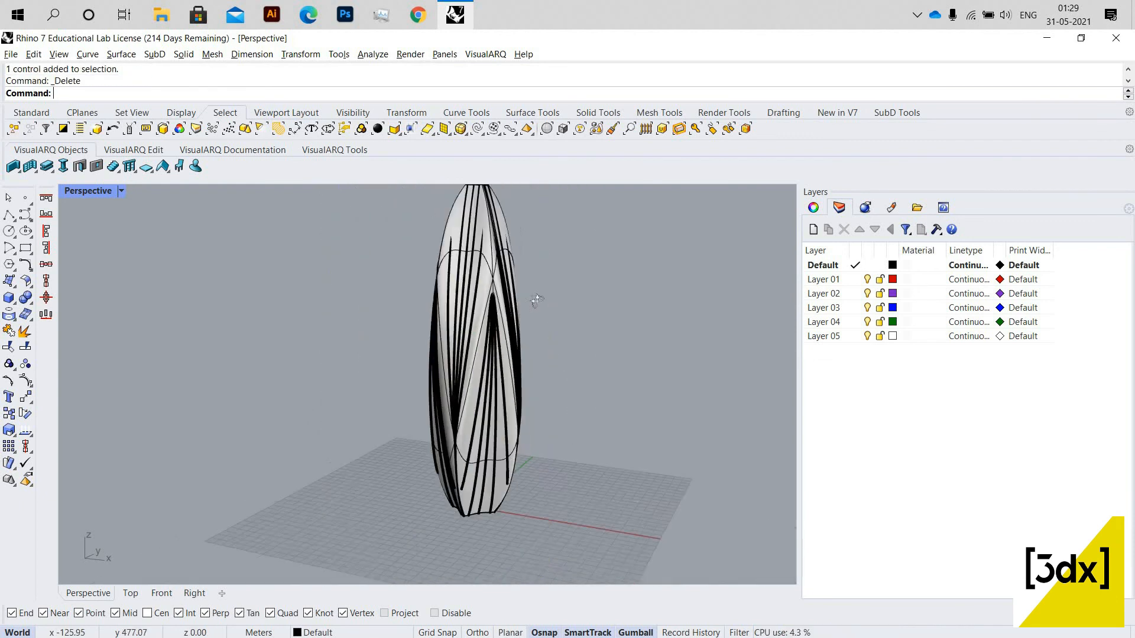
# - Inspect the tapered tower from several sides, from close-up to full elevation
pyautogui.moveTo(549, 464); pyautogui.dragTo(431, 475, button='right')
pyautogui.scroll(4, 575, 450)
pyautogui.scroll(-4, 441, 477)
pyautogui.scroll(4, 408, 481)
pyautogui.scroll(-2, 430, 467)
pyautogui.scroll(5, 449, 275)
pyautogui.moveTo(480, 288); pyautogui.dragTo(325, 329, button='right')
pyautogui.scroll(-5, 355, 343)
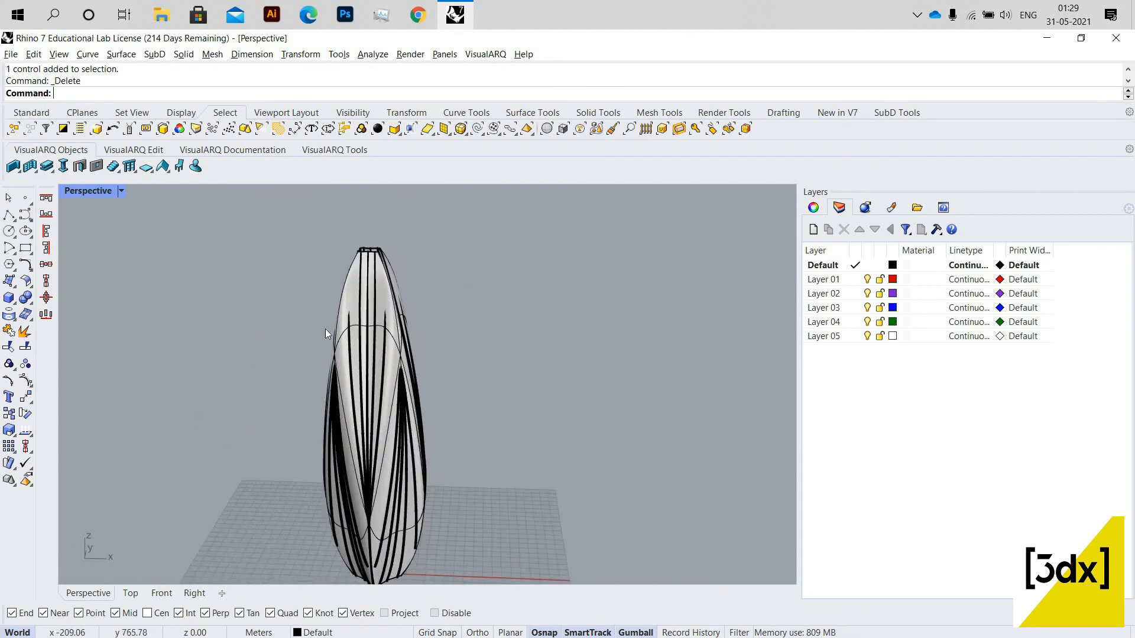